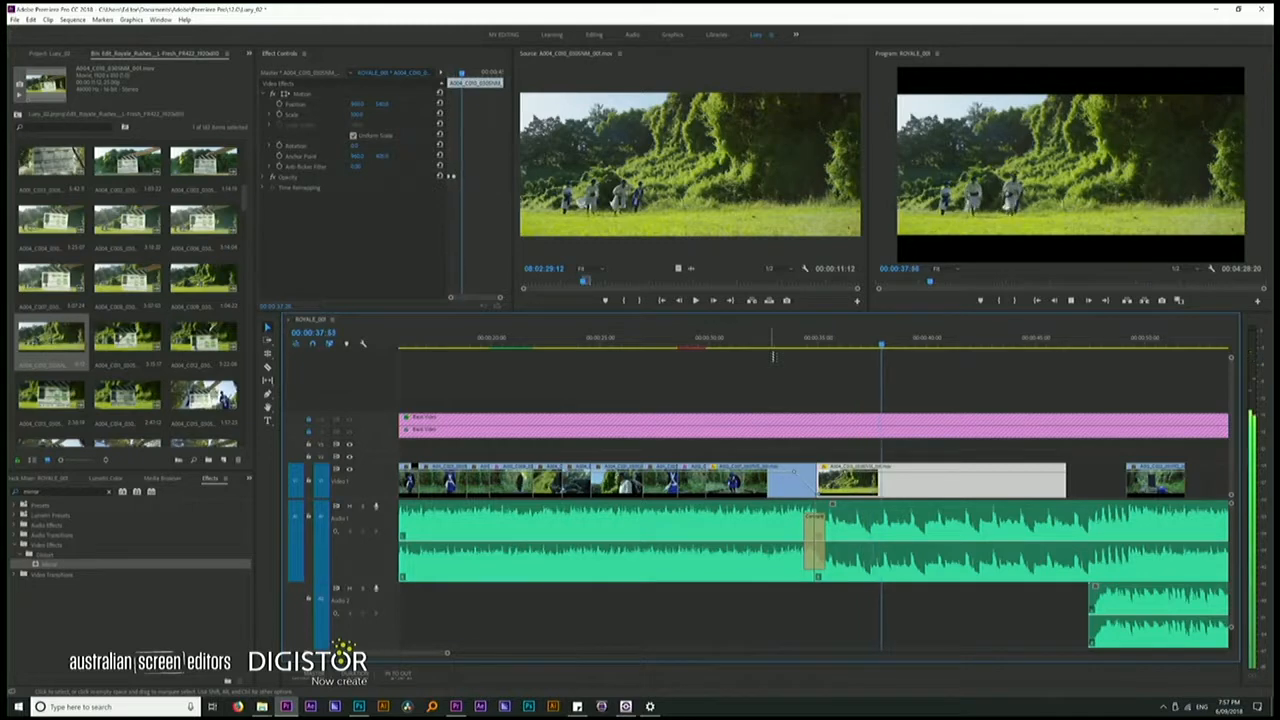
# Shorten the wide running shot after the audio transition by trimming its end back to about the 37-second mark
pyautogui.press('space')
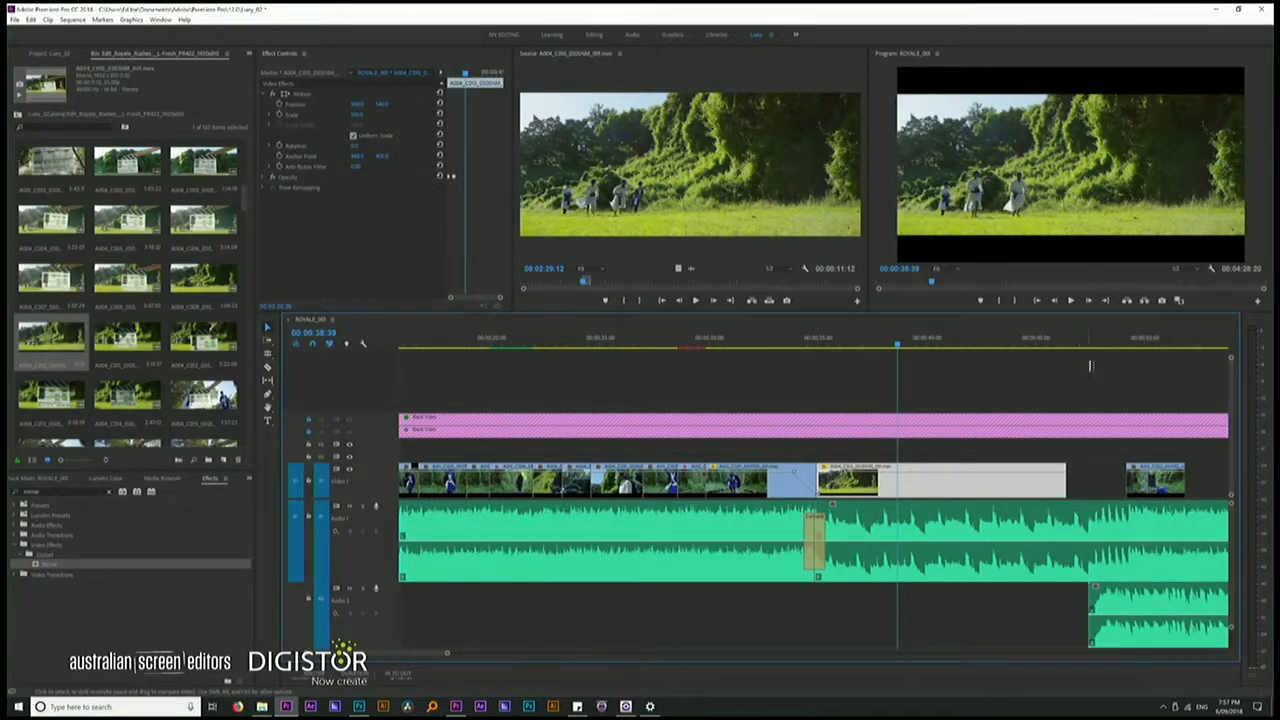
pyautogui.press('super')
pyautogui.click(1044, 452)
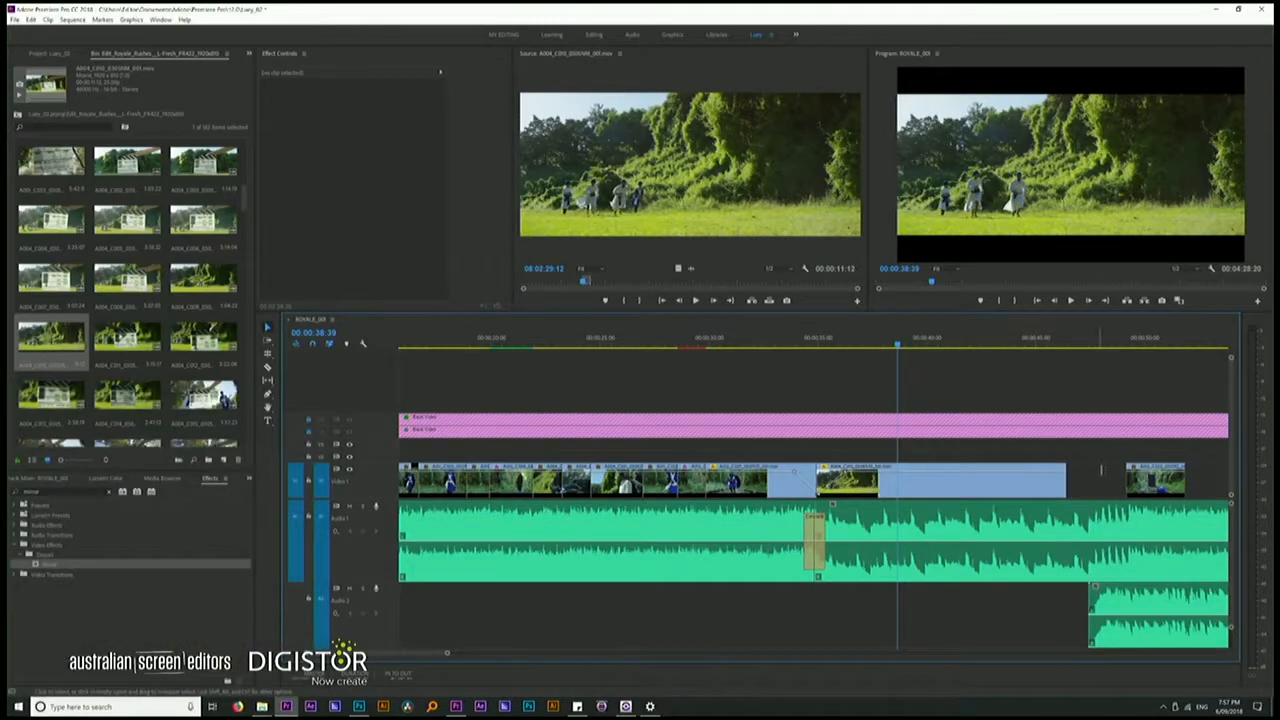
pyautogui.moveTo(1063, 484); pyautogui.dragTo(862, 484)
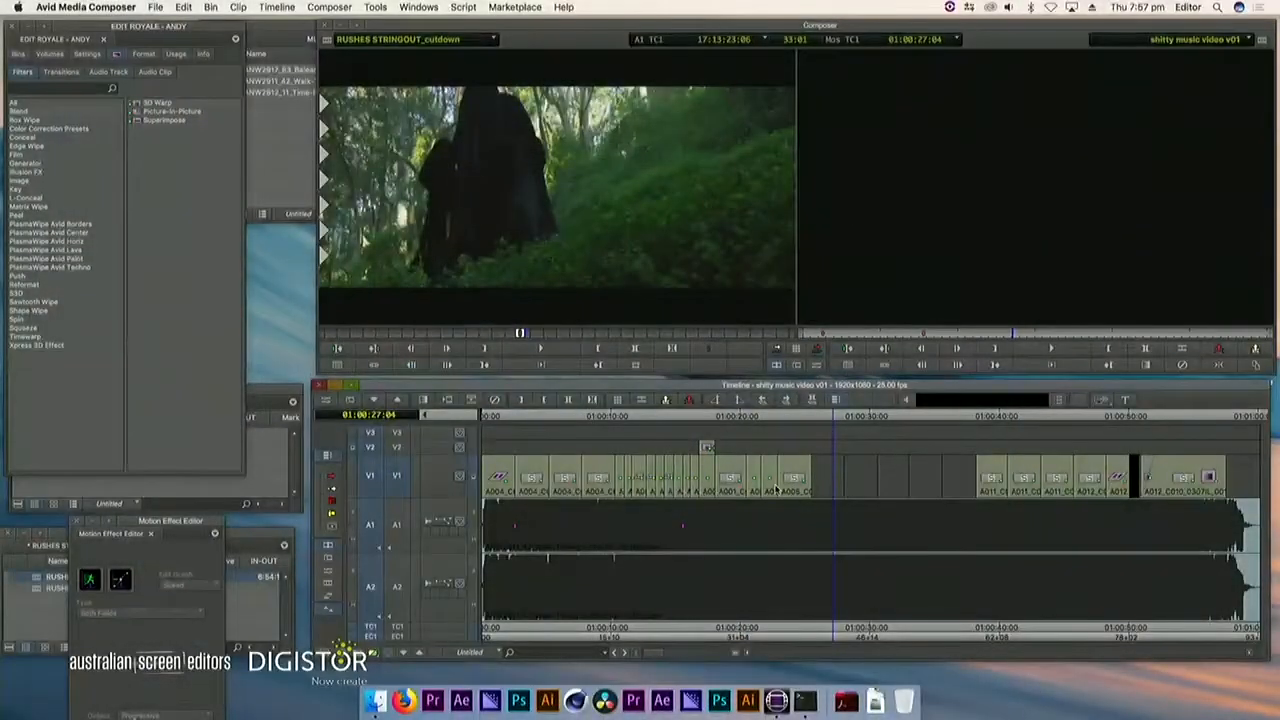
# Switch to Avid Media Composer and apply the Timewarp effect to the V1 clip at about 01:00:24:12
pyautogui.click(776, 489)
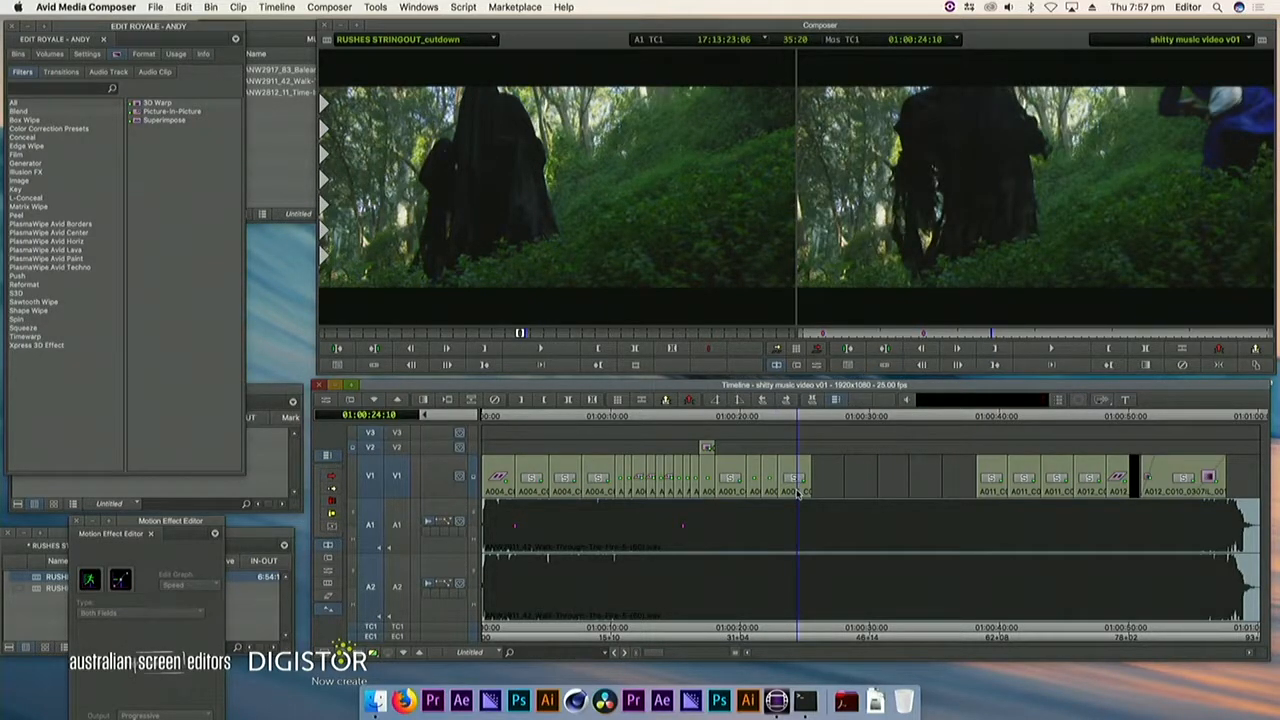
pyautogui.moveTo(797, 492); pyautogui.dragTo(799, 488)
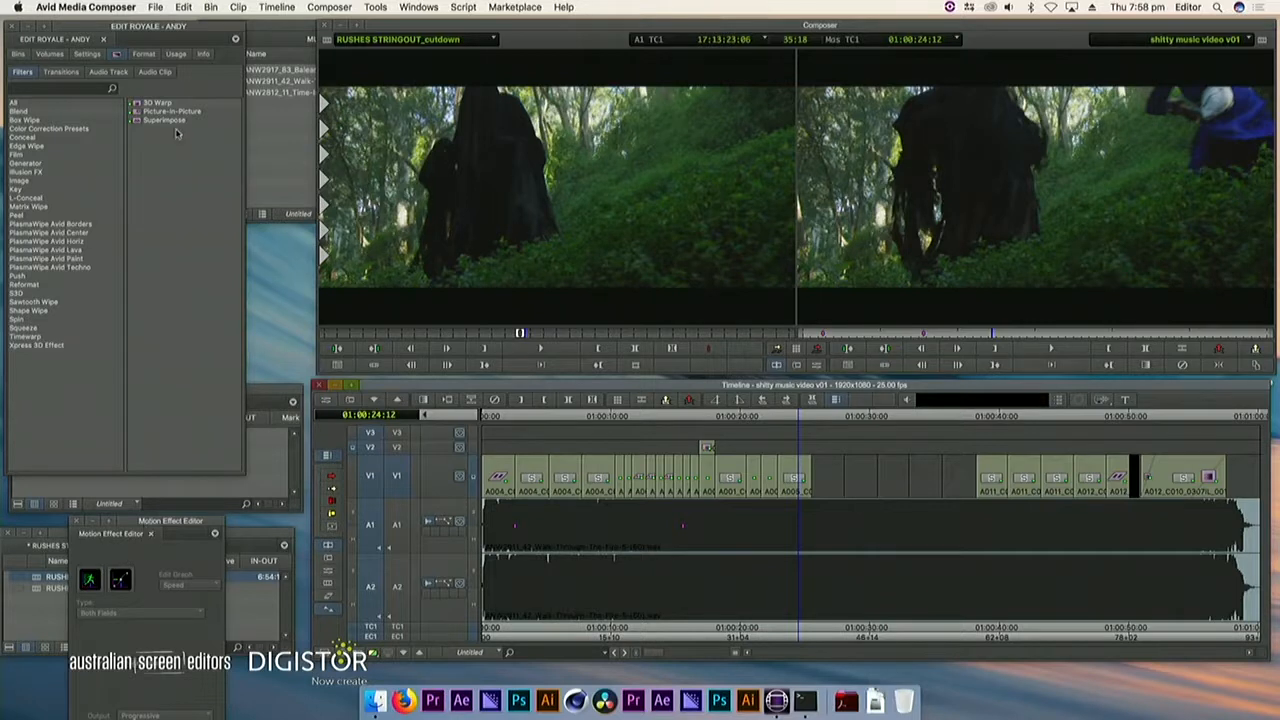
pyautogui.click(43, 181)
pyautogui.click(43, 163)
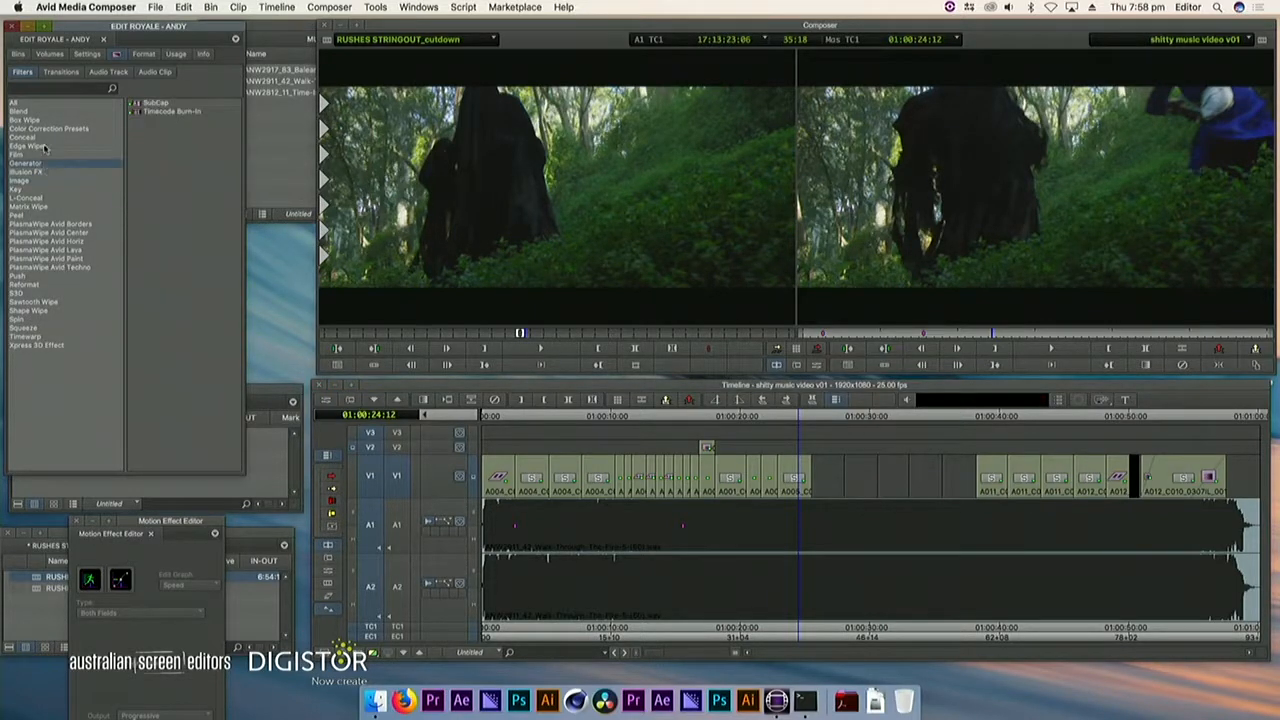
pyautogui.click(48, 336)
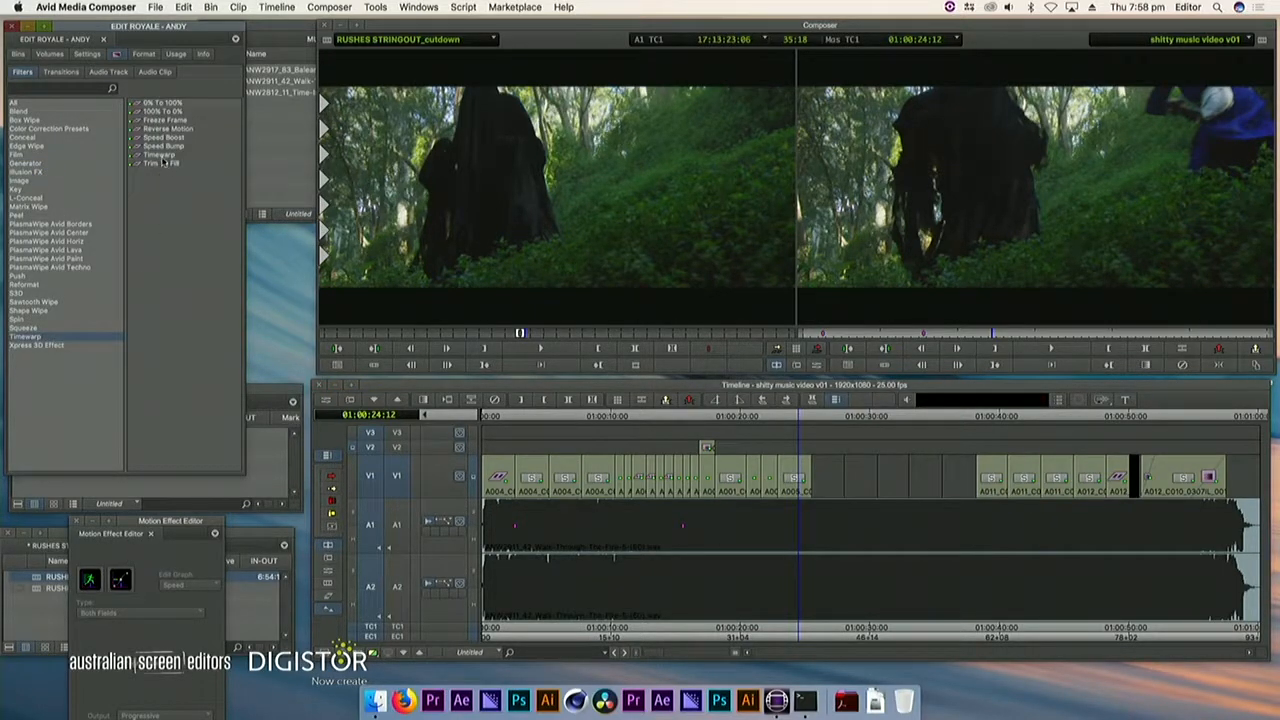
pyautogui.moveTo(187, 161); pyautogui.dragTo(790, 477)
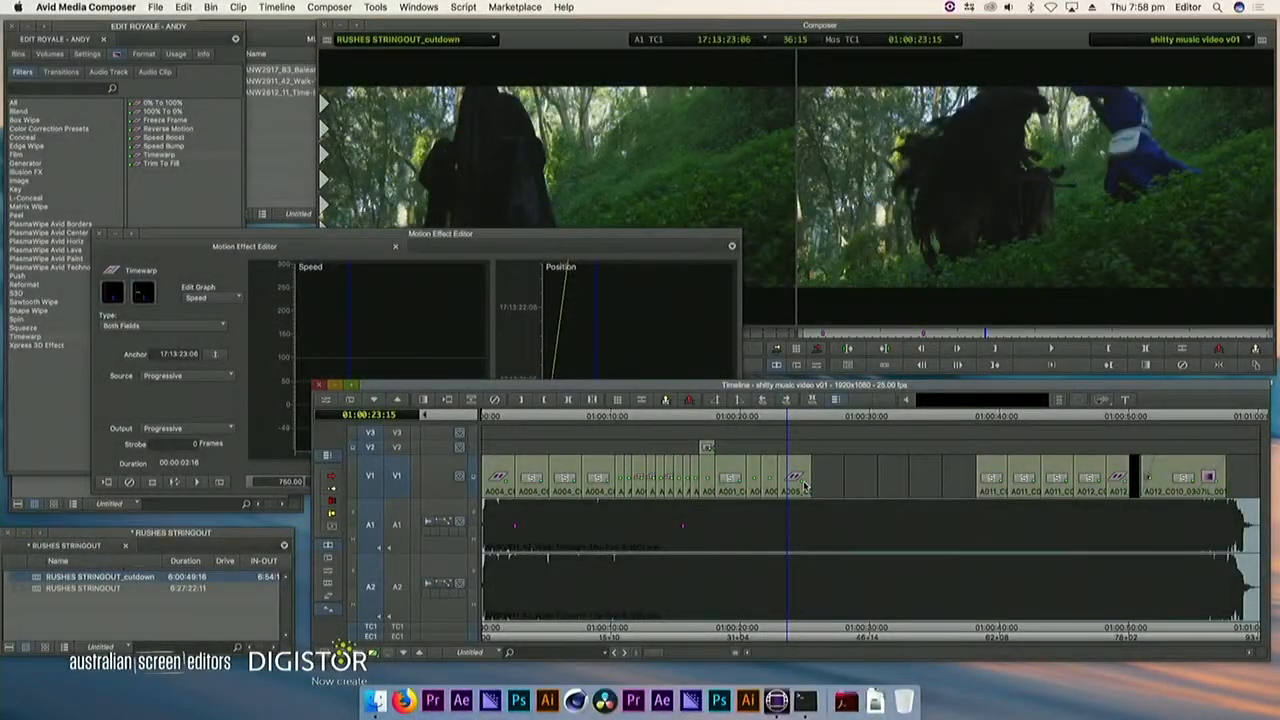
# Play the sequence through the timewarped clip to review its motion
pyautogui.click(697, 479)
pyautogui.press('space')
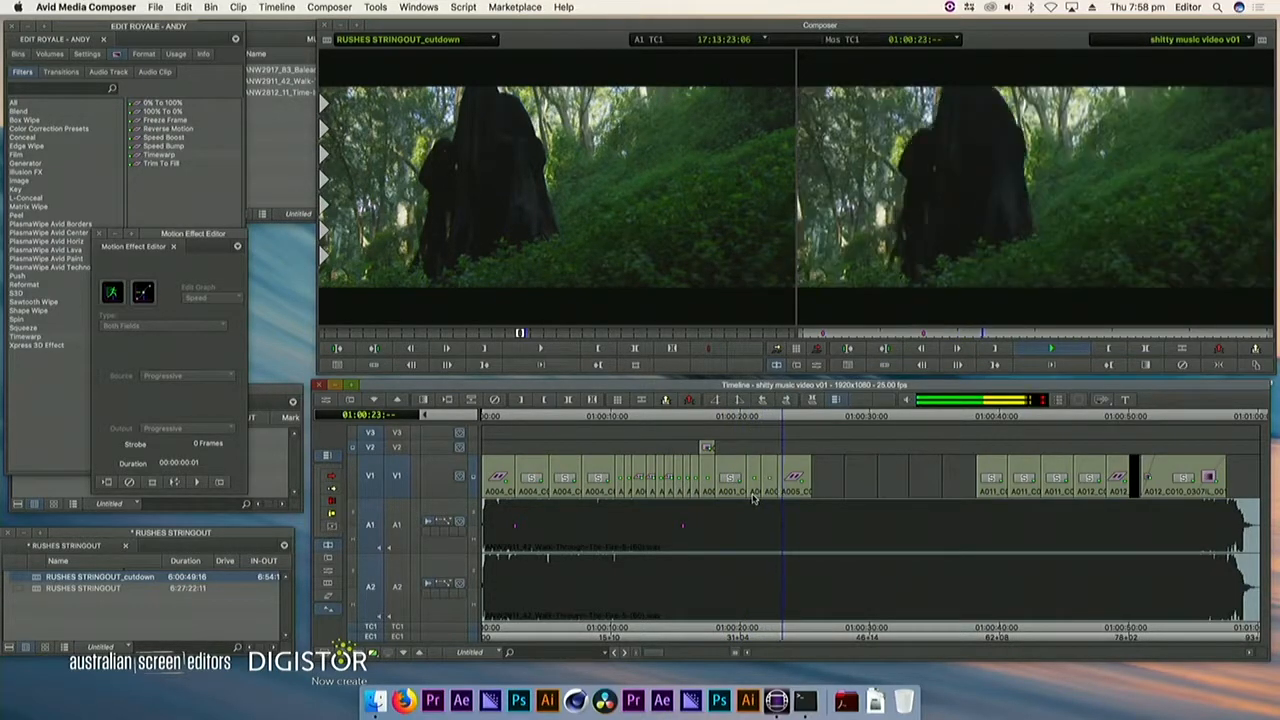
pyautogui.press('space')
# Try to move the start of the timewarped clip to a later point on V1, and undo the change
pyautogui.moveTo(798, 476); pyautogui.dragTo(791, 479)
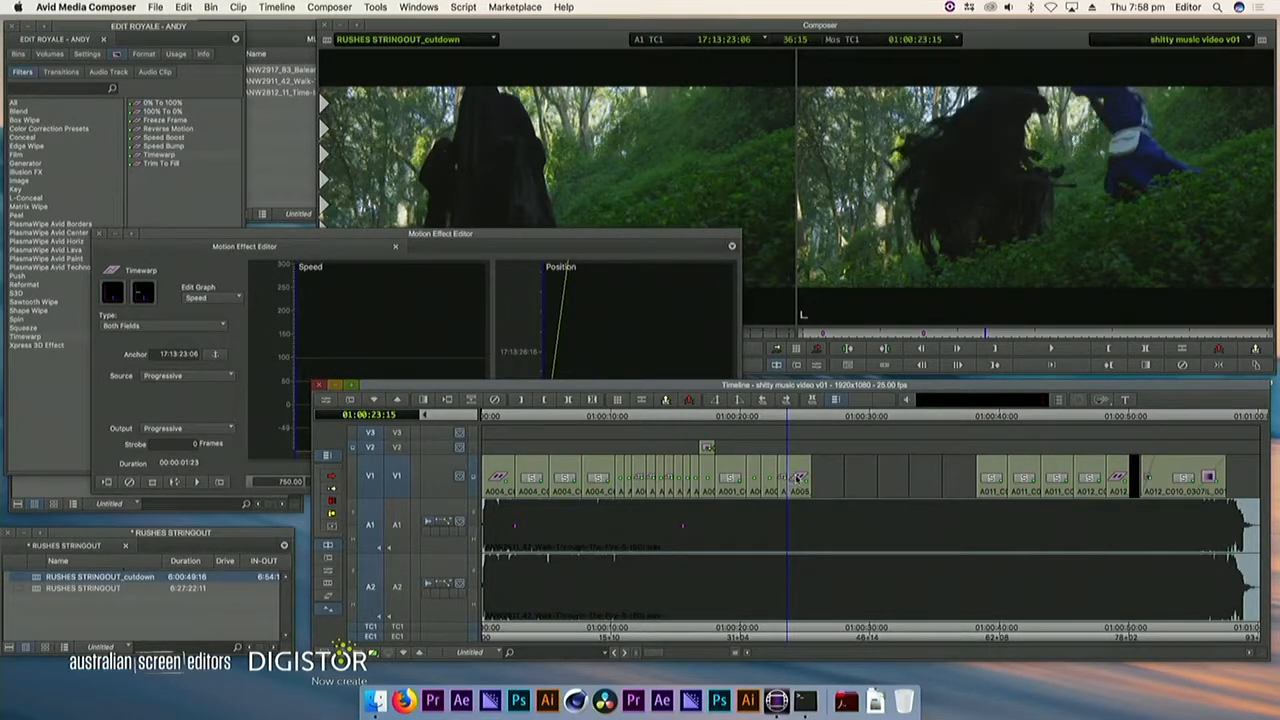
pyautogui.moveTo(785, 477); pyautogui.dragTo(785, 477)
pyautogui.press('super+z')
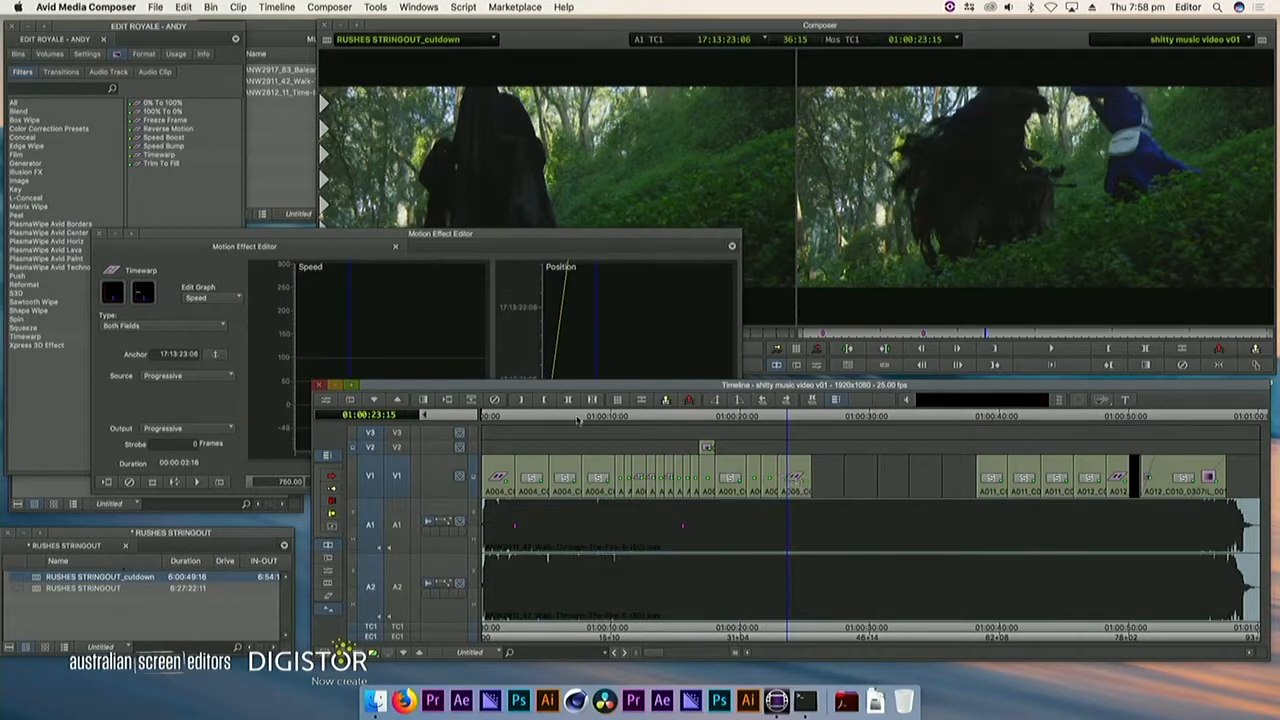
# Set the Timewarp speed of the clip to 600 percent
pyautogui.click(335, 247)
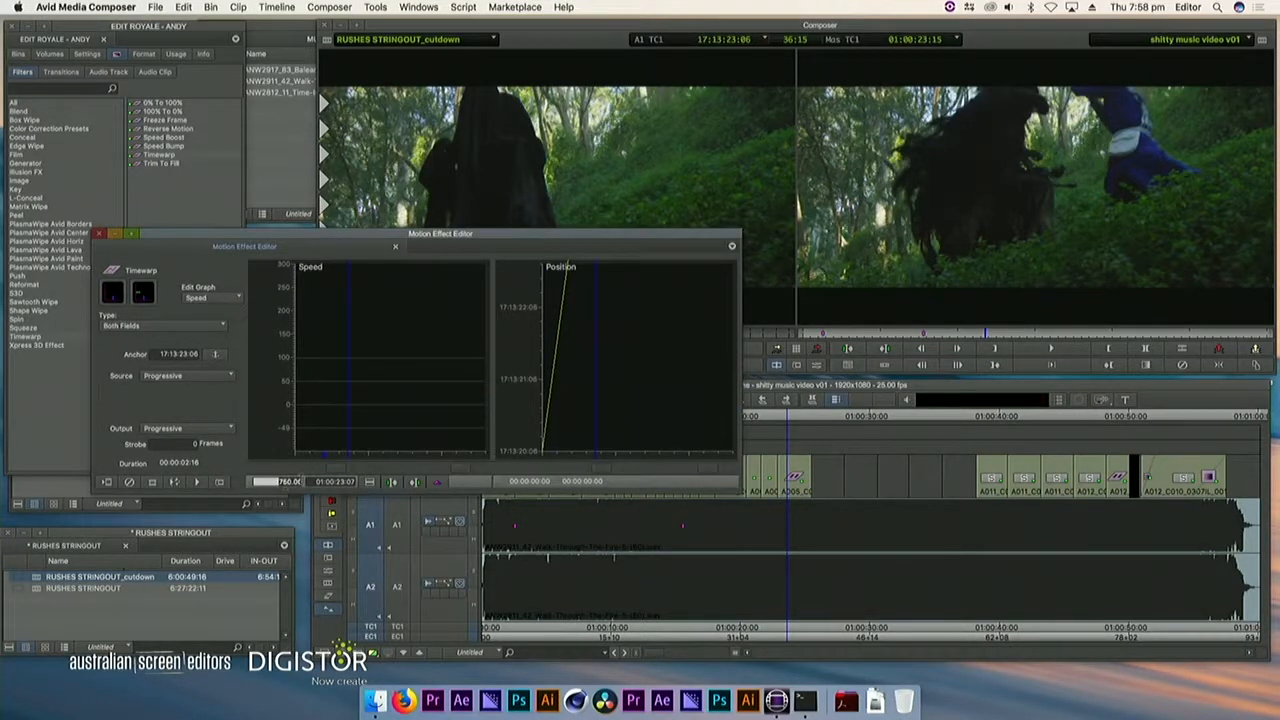
pyautogui.write('600')
pyautogui.press('Return')
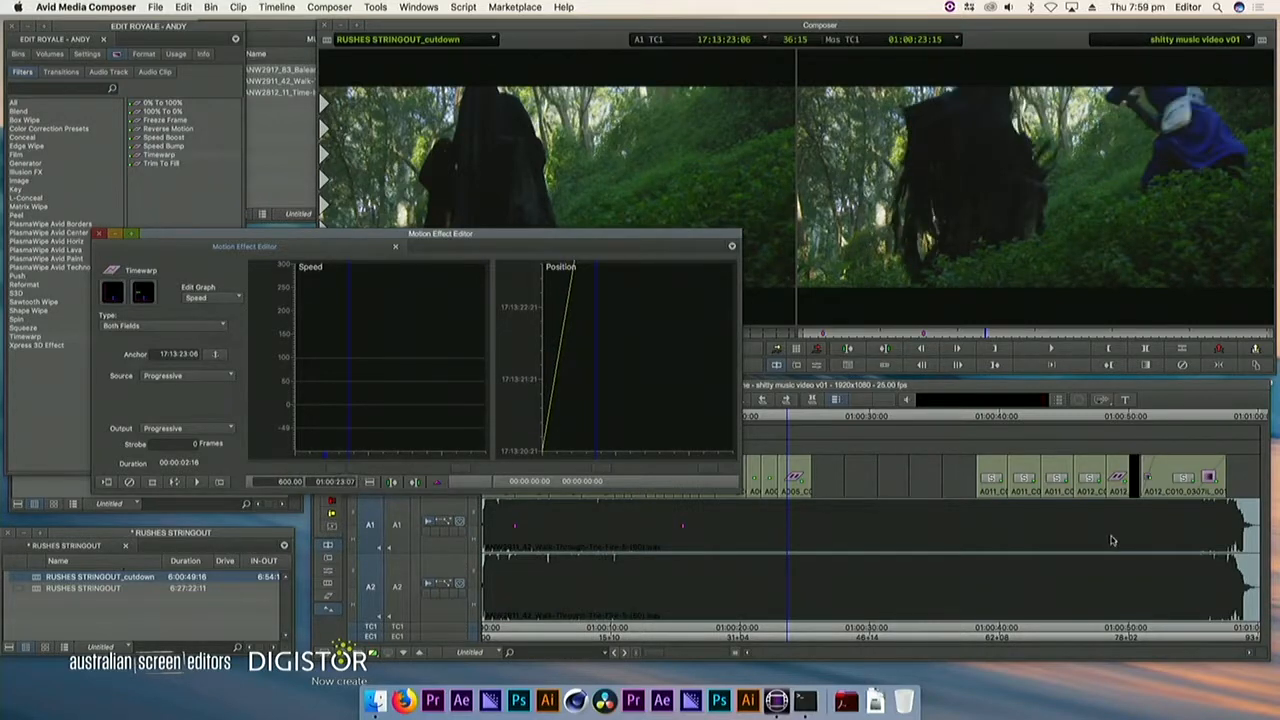
# Slip the content of the timewarped V1 clip by 30 frames
pyautogui.click(790, 500)
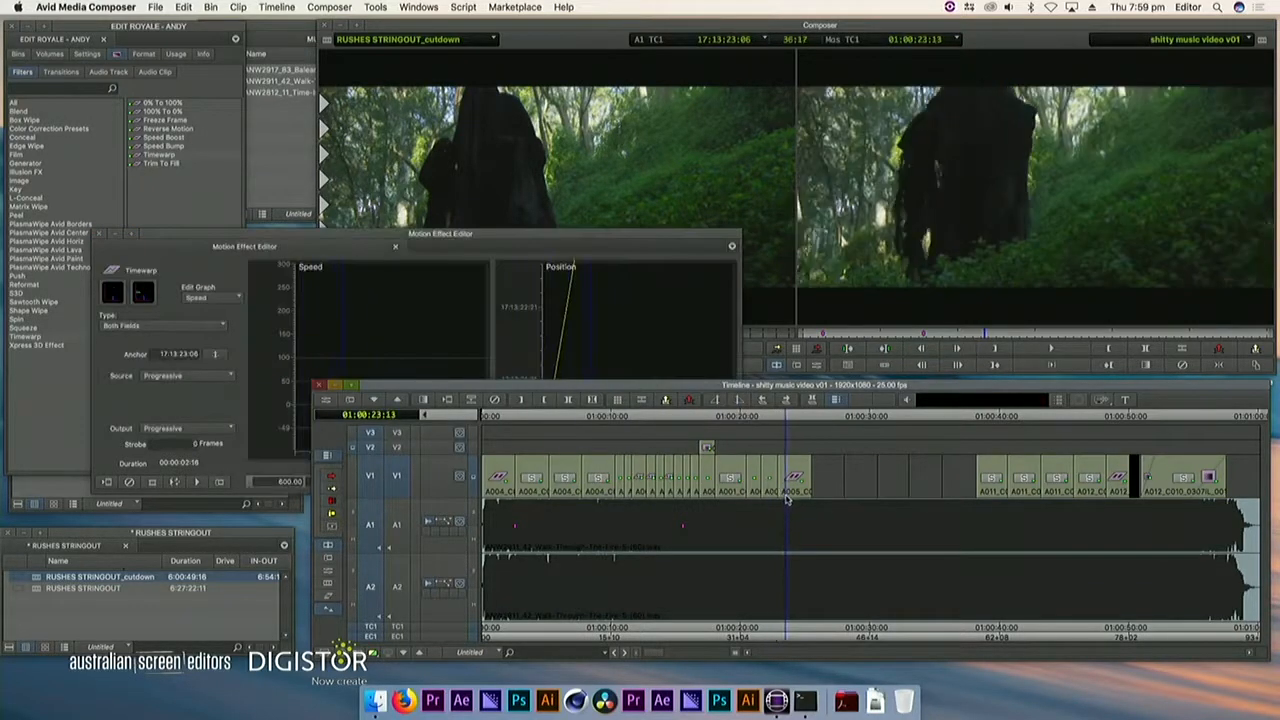
pyautogui.doubleClick(783, 480)
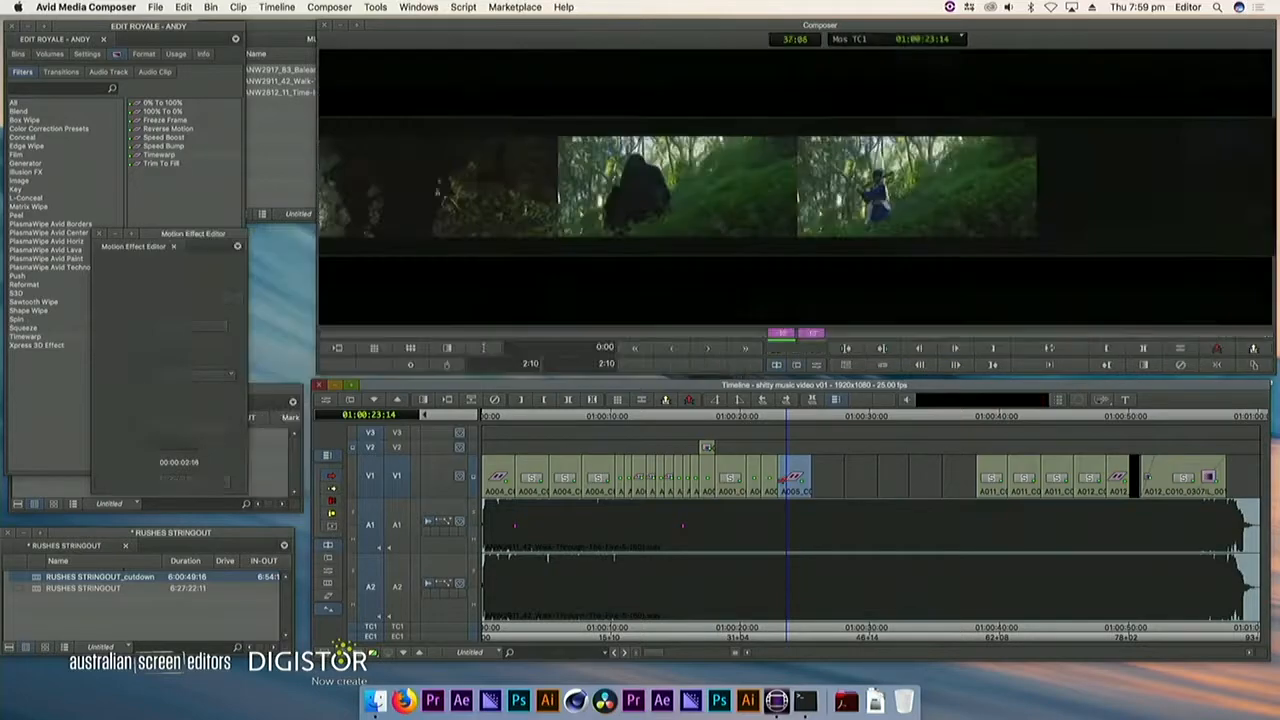
pyautogui.press('/')
pyautogui.press('/')
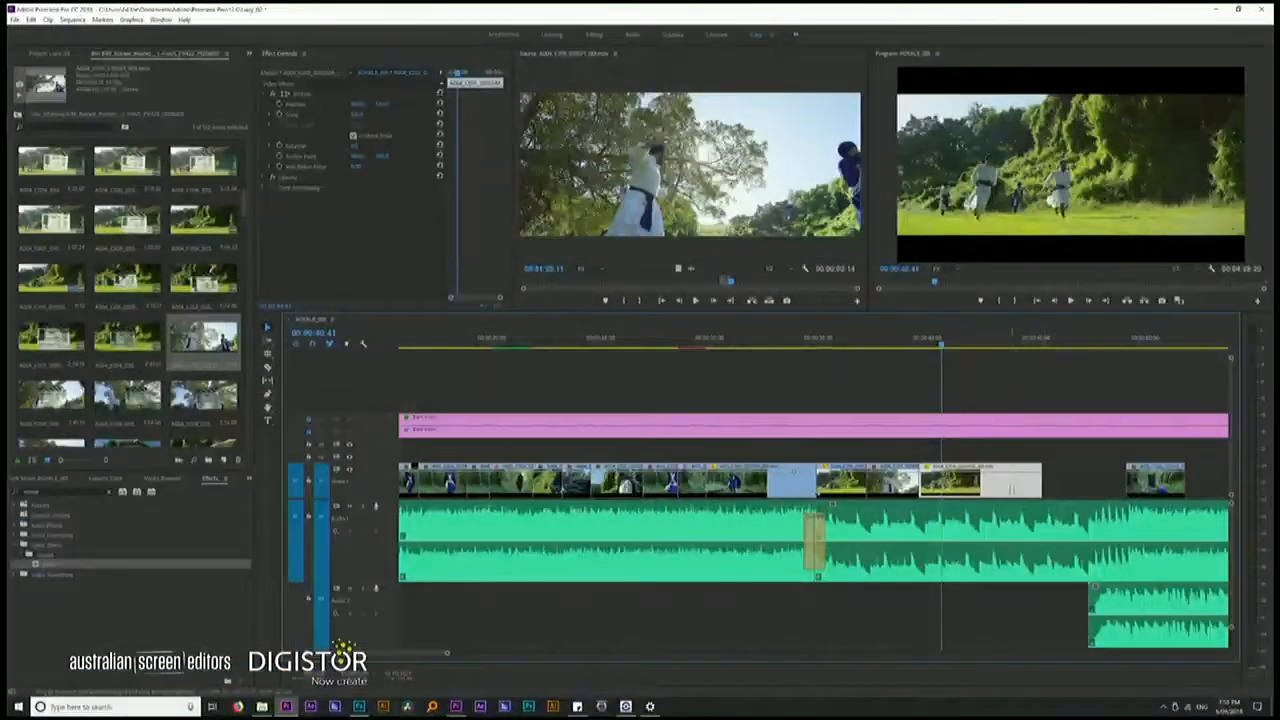
# Switch to Premiere Pro, slip the last wide shot before the gap on Video 1, and play it back
pyautogui.press('y')
pyautogui.moveTo(1012, 490); pyautogui.dragTo(960, 488)
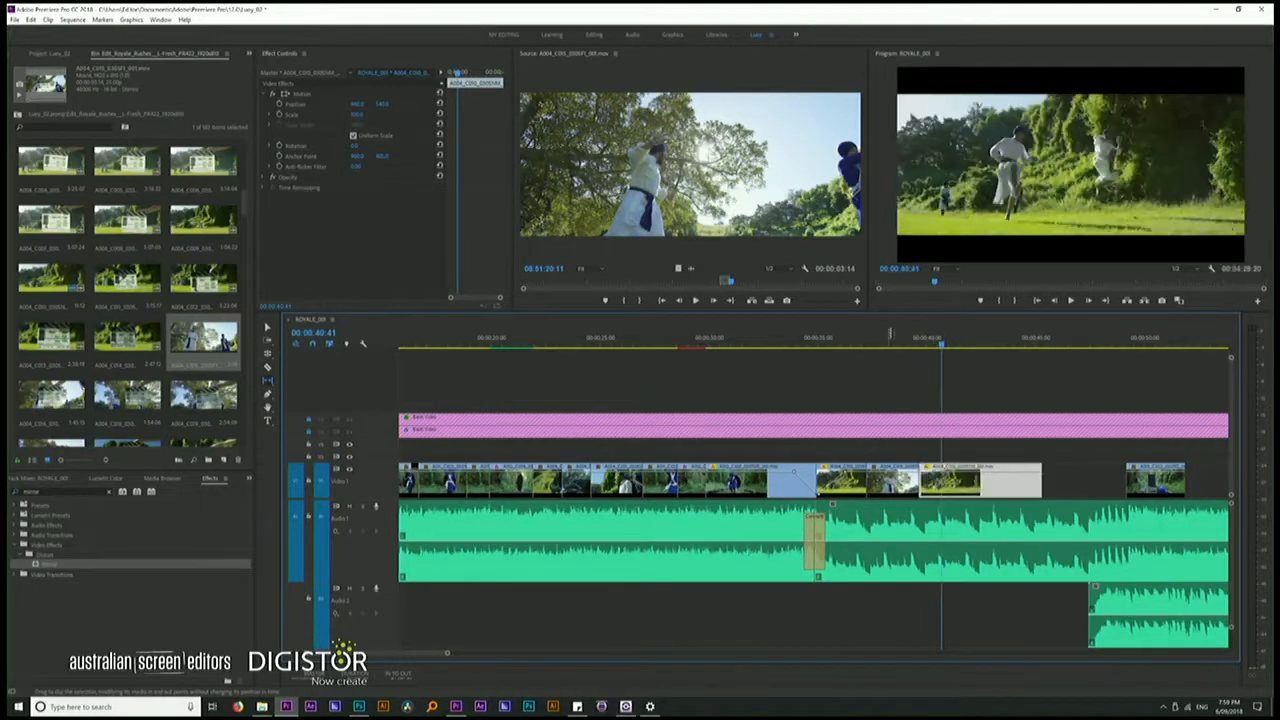
pyautogui.click(889, 336)
pyautogui.press('space')
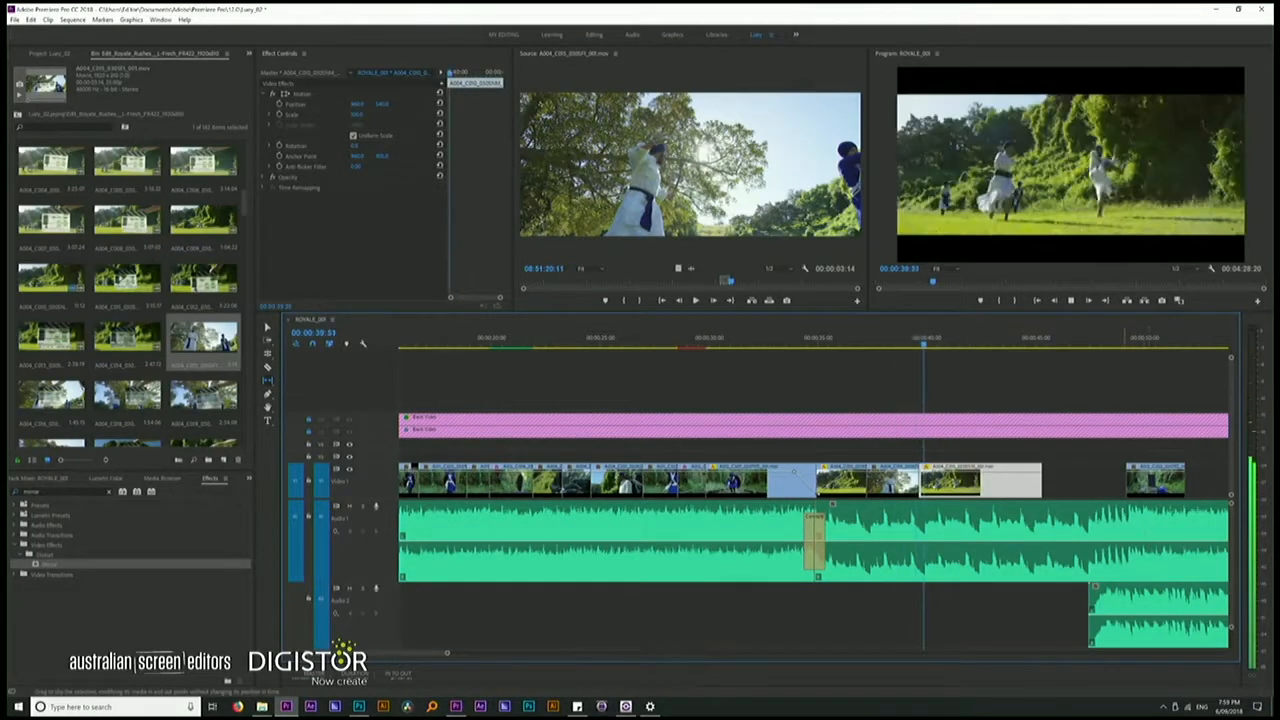
pyautogui.press('space')
# Delete the last wide shot before the gap and place sword-fight clip A004_C022 from the bin in its position on Video 1
pyautogui.press('Delete')
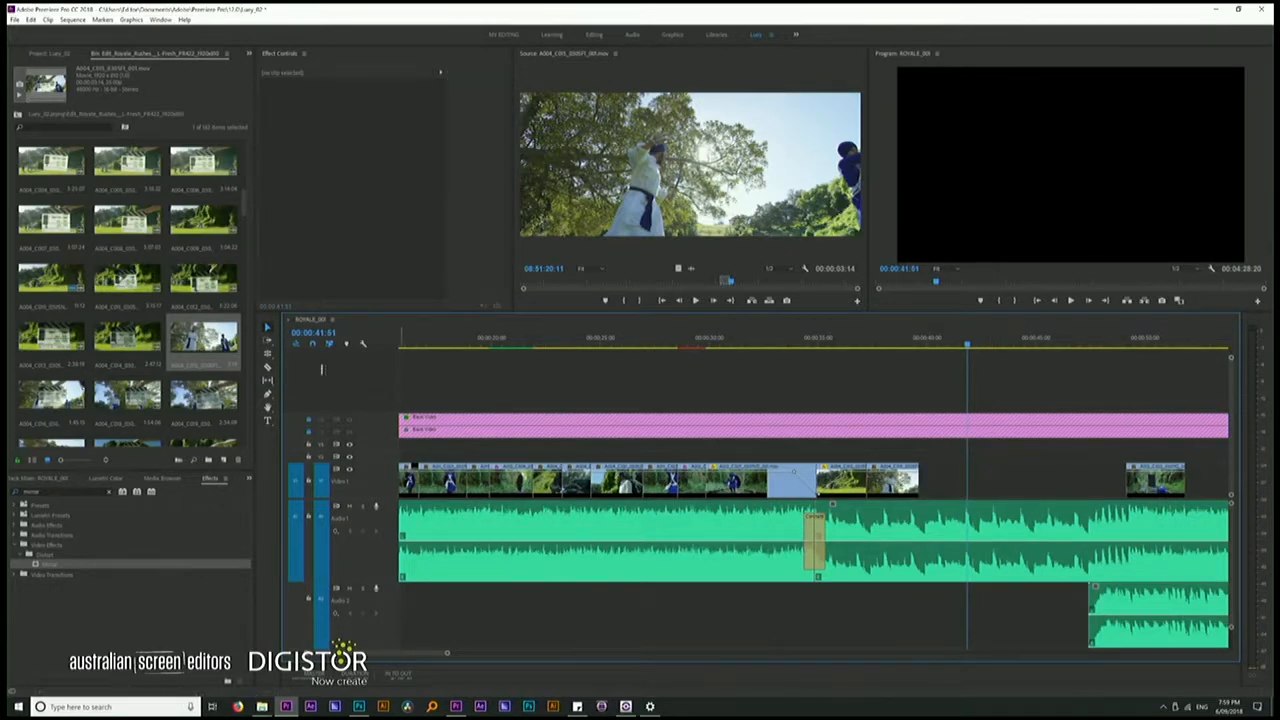
pyautogui.scroll(-2, 197, 316)
pyautogui.doubleClick(203, 336)
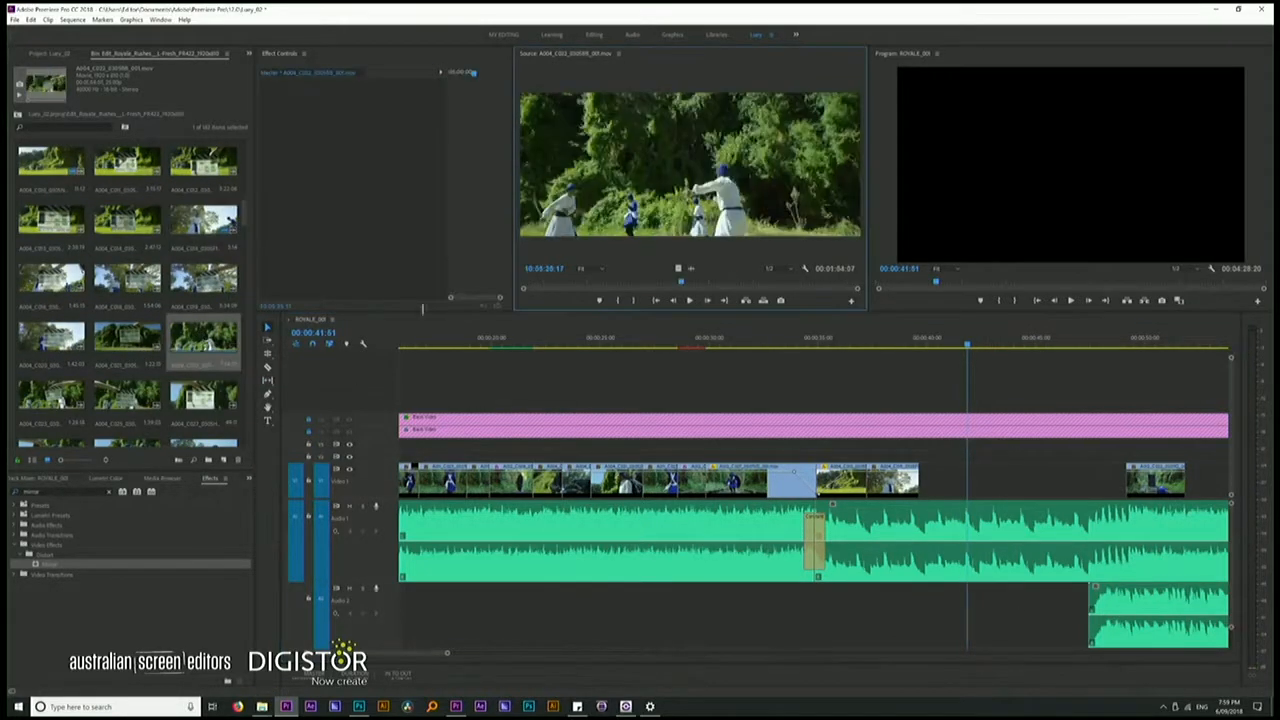
pyautogui.press('space')
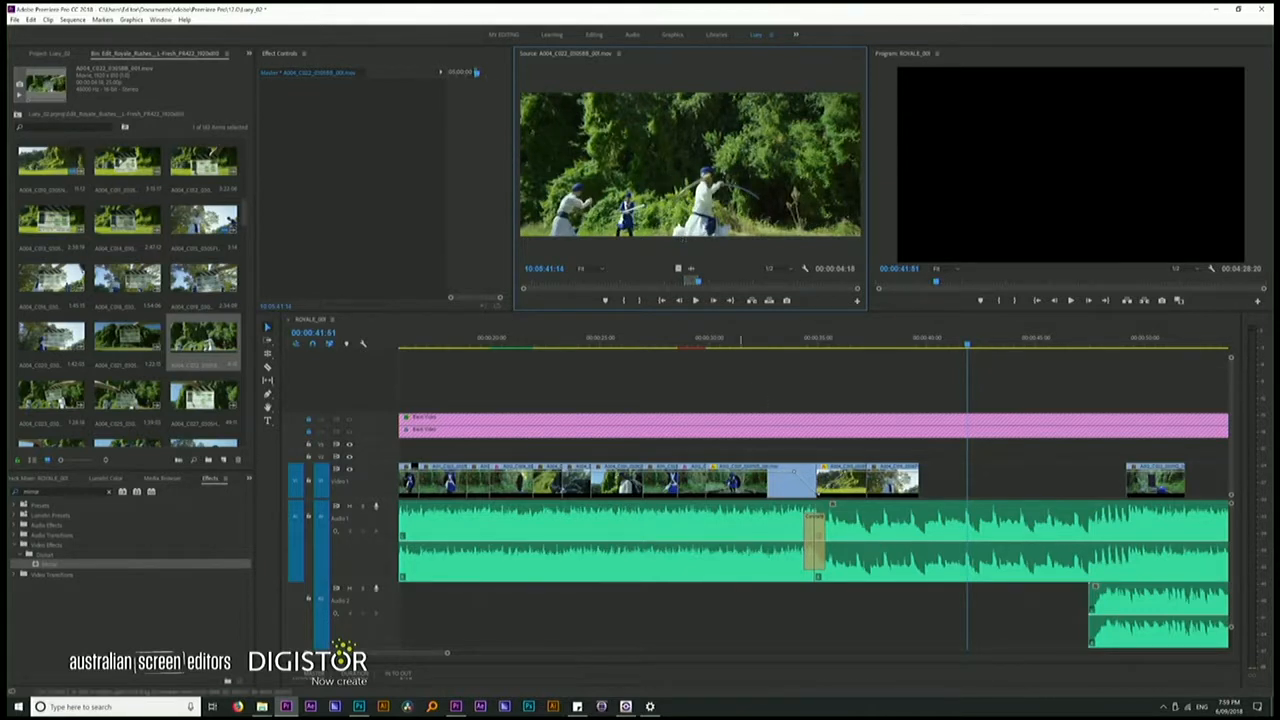
pyautogui.press('.')
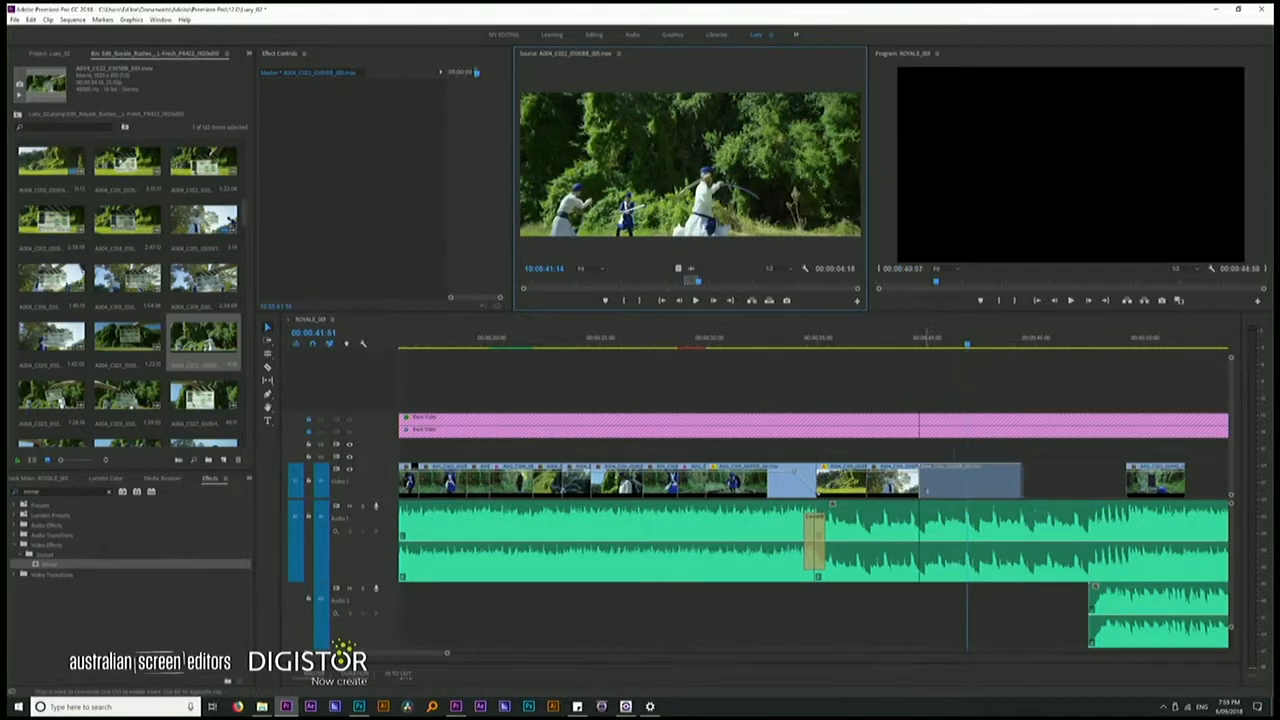
pyautogui.moveTo(928, 490); pyautogui.dragTo(920, 488)
# Play back the cut into the sword-fight clip repeatedly to check its timing against the music
pyautogui.click(816, 339)
pyautogui.press('space')
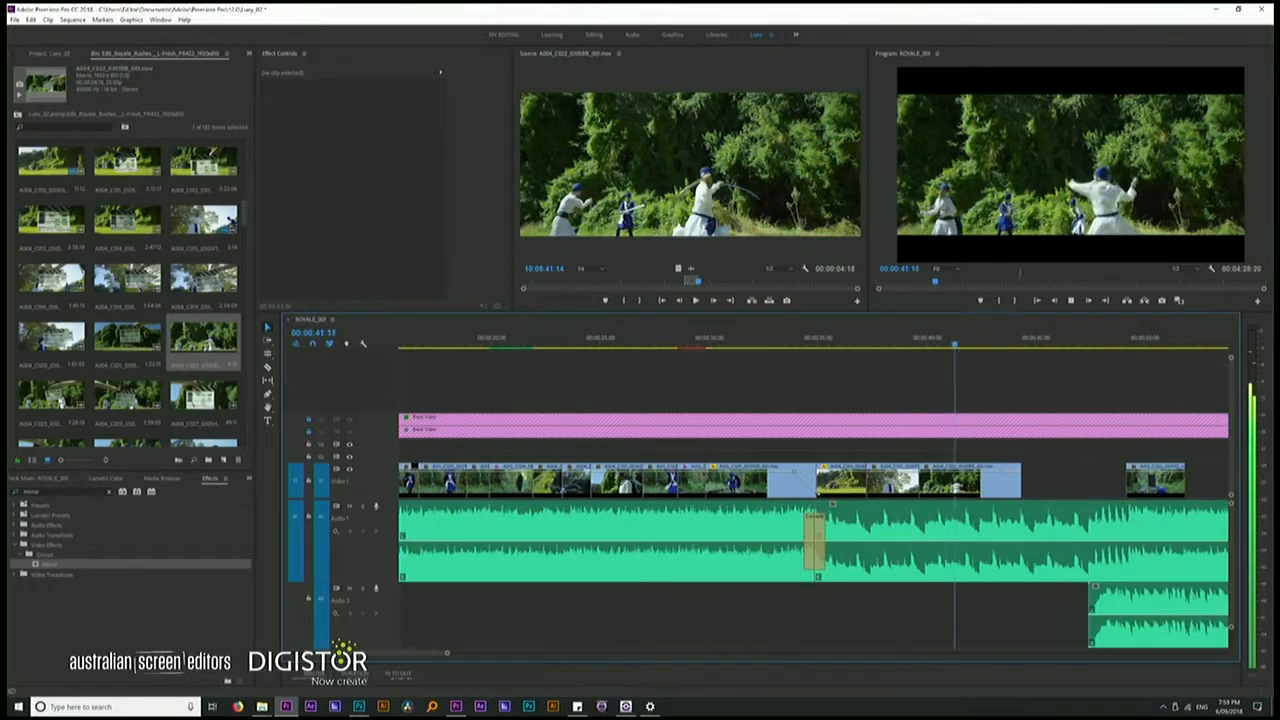
pyautogui.click(915, 343)
pyautogui.press('space')
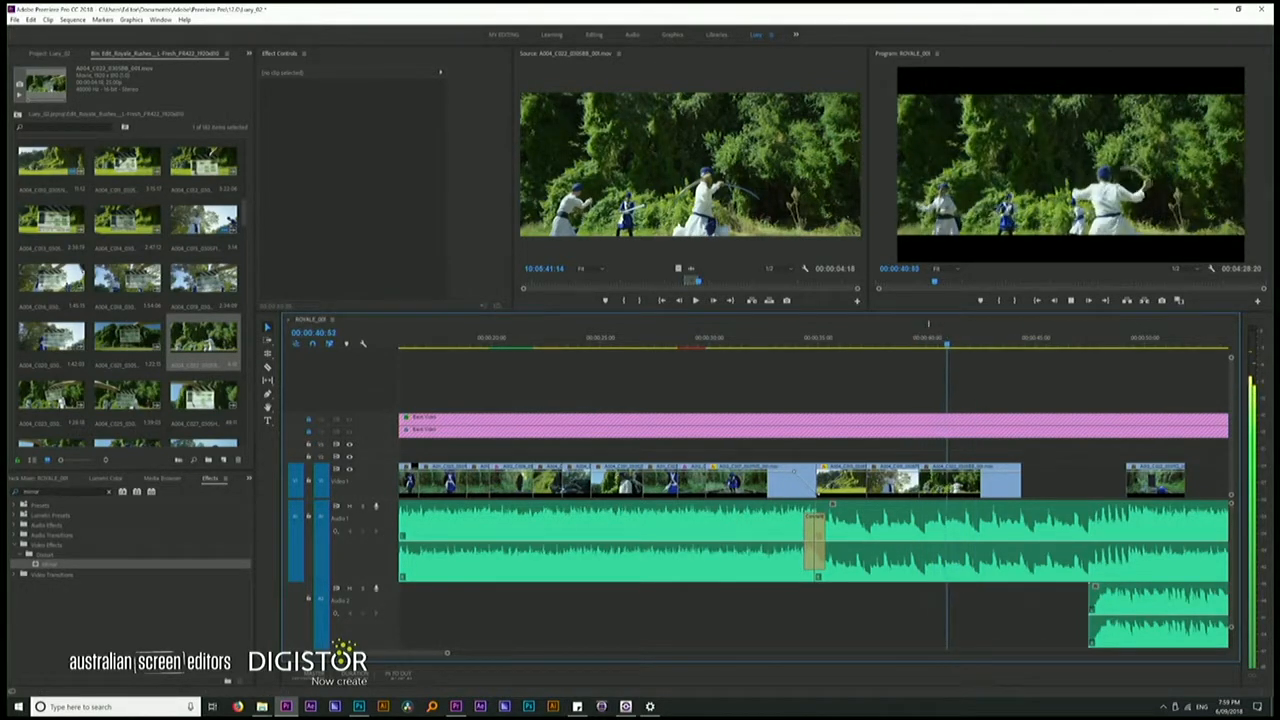
pyautogui.click(921, 342)
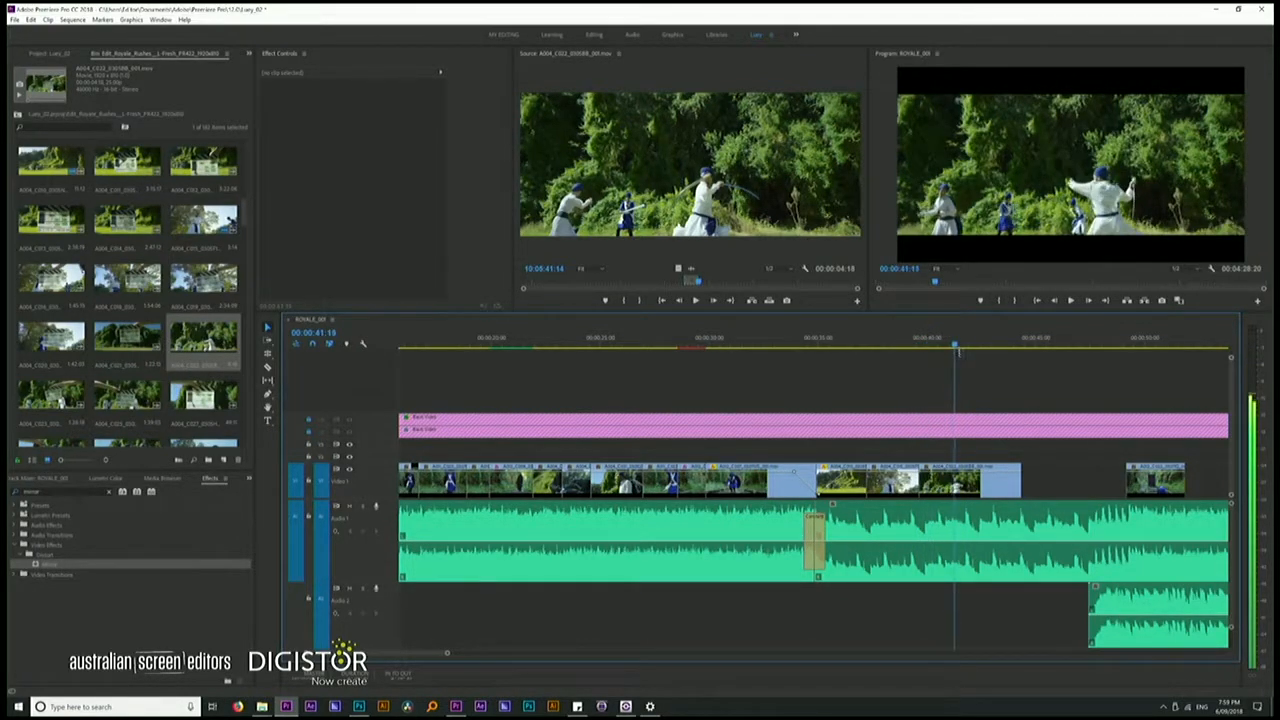
pyautogui.press('space')
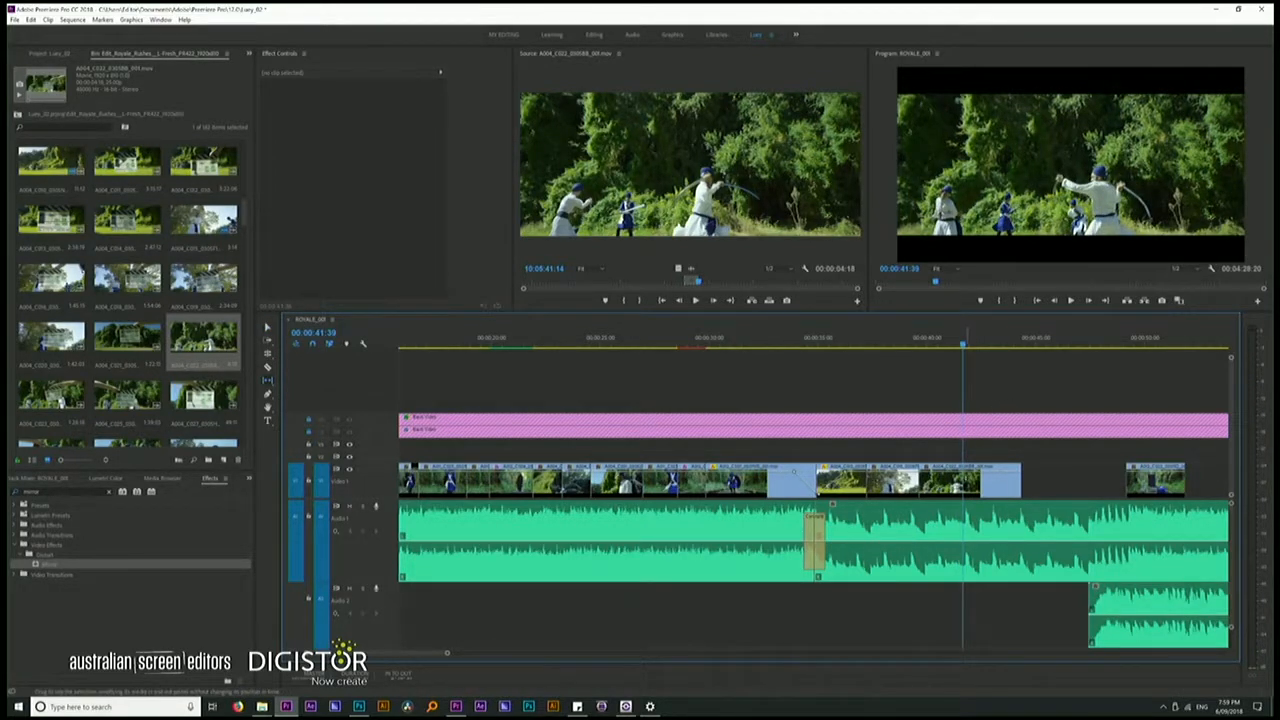
# Slip the sword-fight clip to a later portion of its footage and play the cut back
pyautogui.moveTo(967, 483); pyautogui.dragTo(935, 483)
pyautogui.moveTo(926, 338); pyautogui.dragTo(925, 340)
pyautogui.click(905, 341)
pyautogui.press('space')
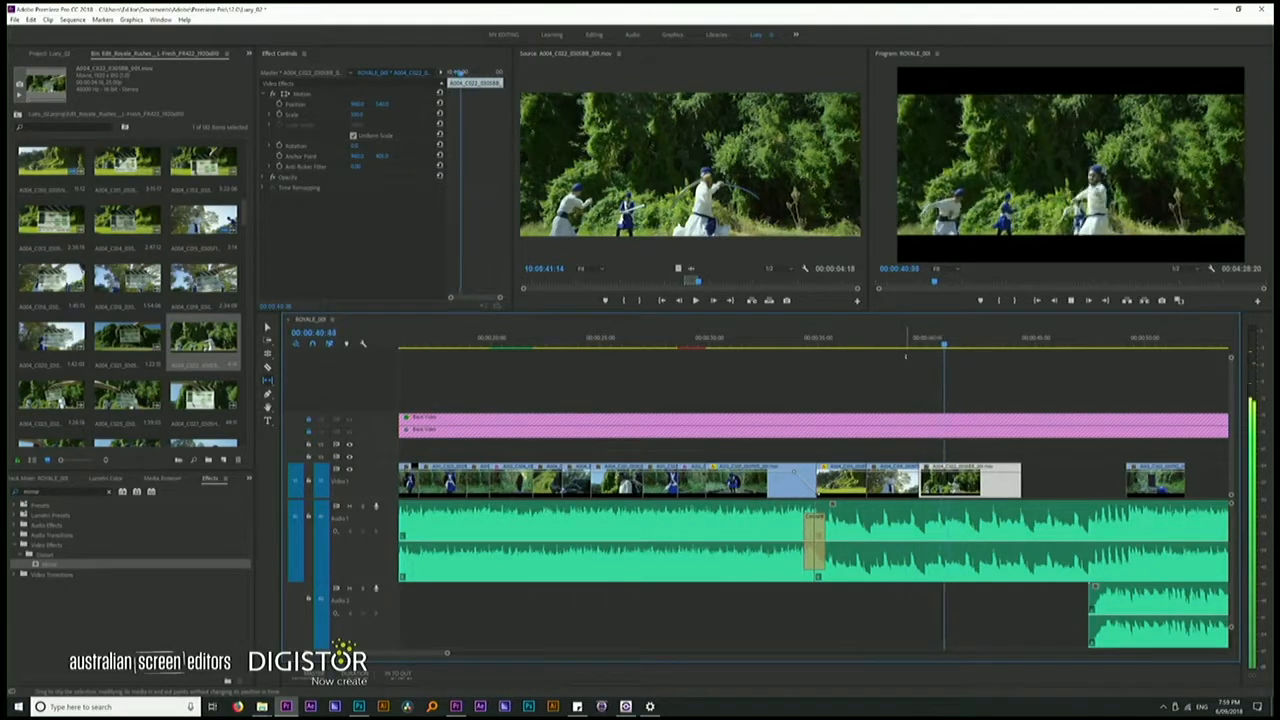
pyautogui.press('space')
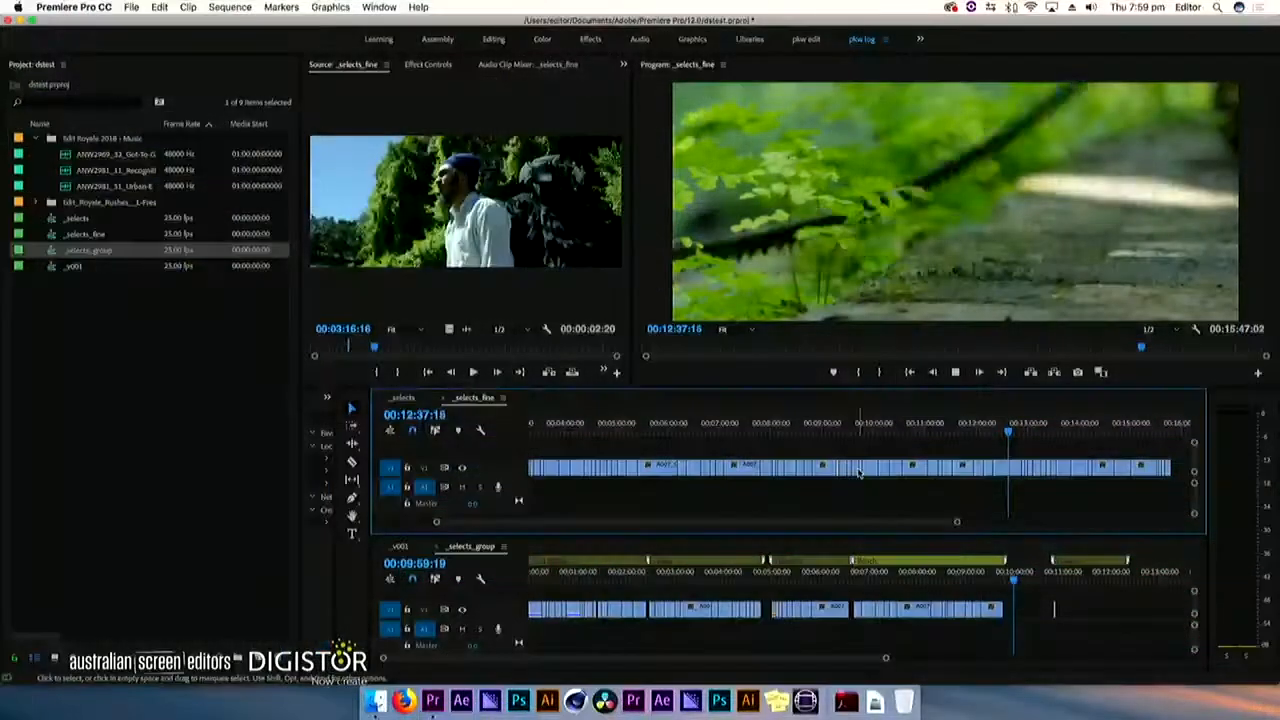
# In the _selects_fine sequence on the Mac, mark an In point shortly after nine minutes and enable targeting for track V1
pyautogui.press('k')
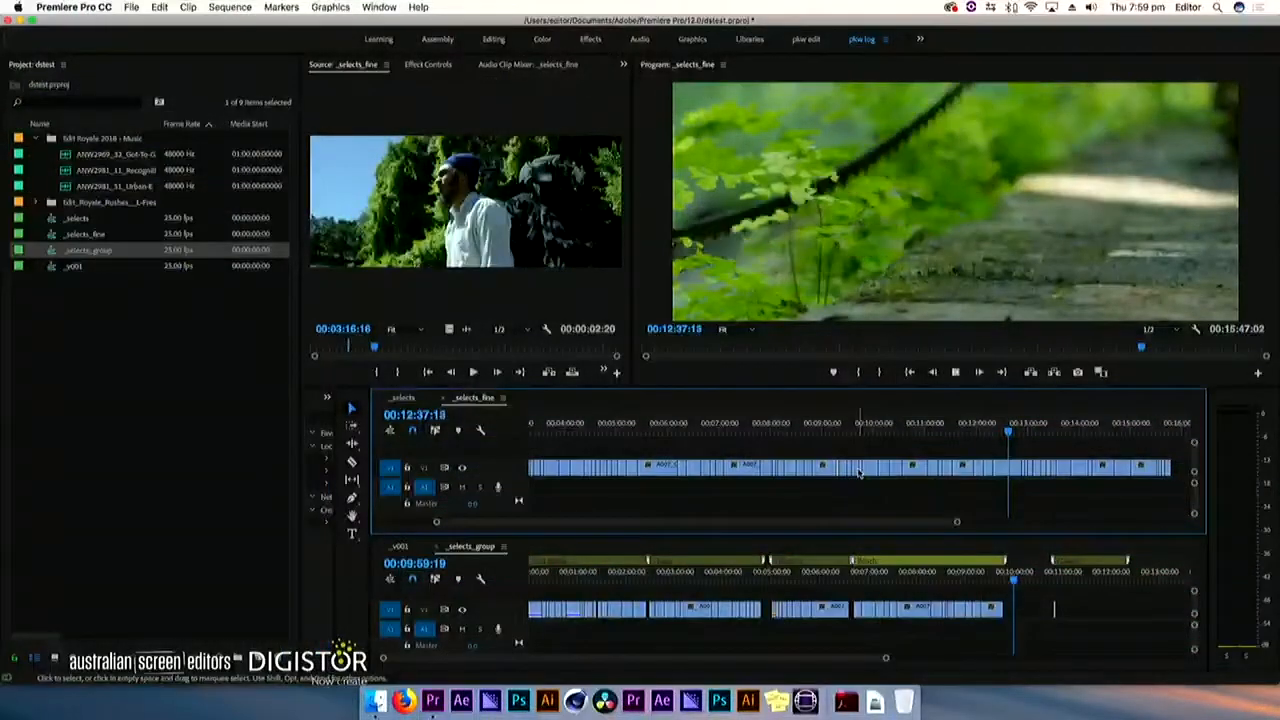
pyautogui.click(837, 432)
pyautogui.press('i')
pyautogui.moveTo(912, 430); pyautogui.dragTo(1009, 427)
pyautogui.press('Home')
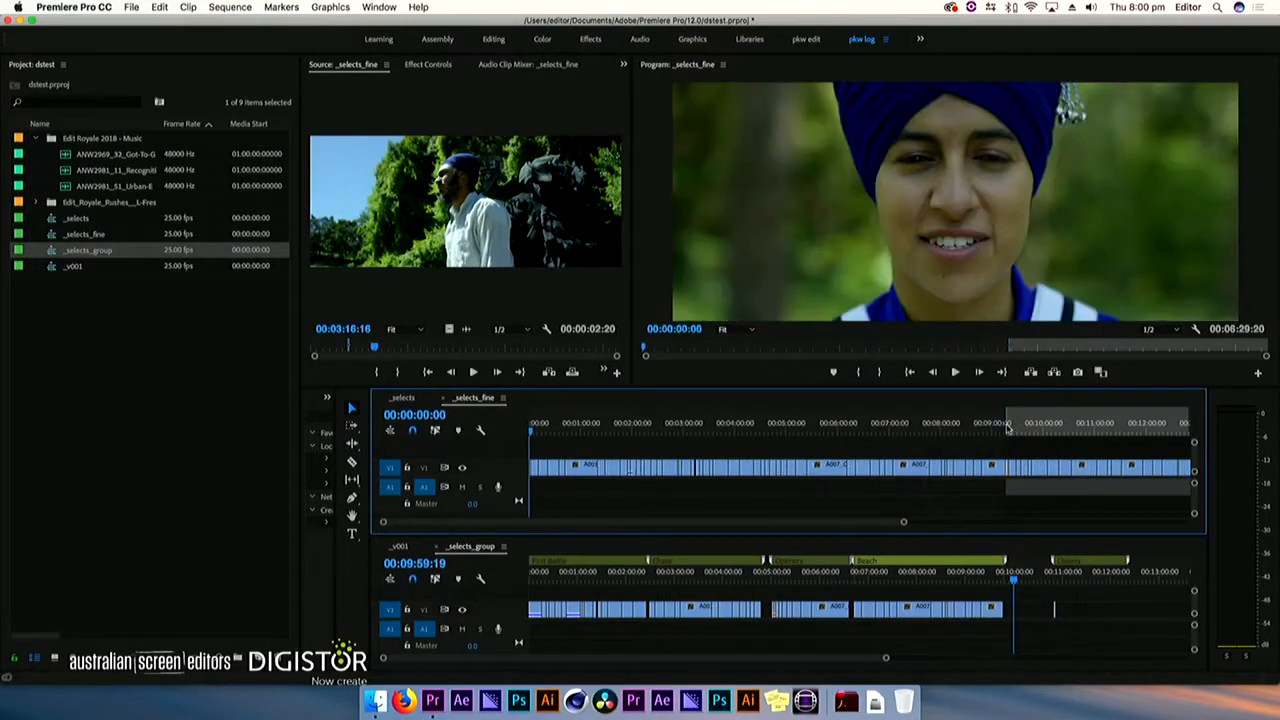
pyautogui.click(424, 471)
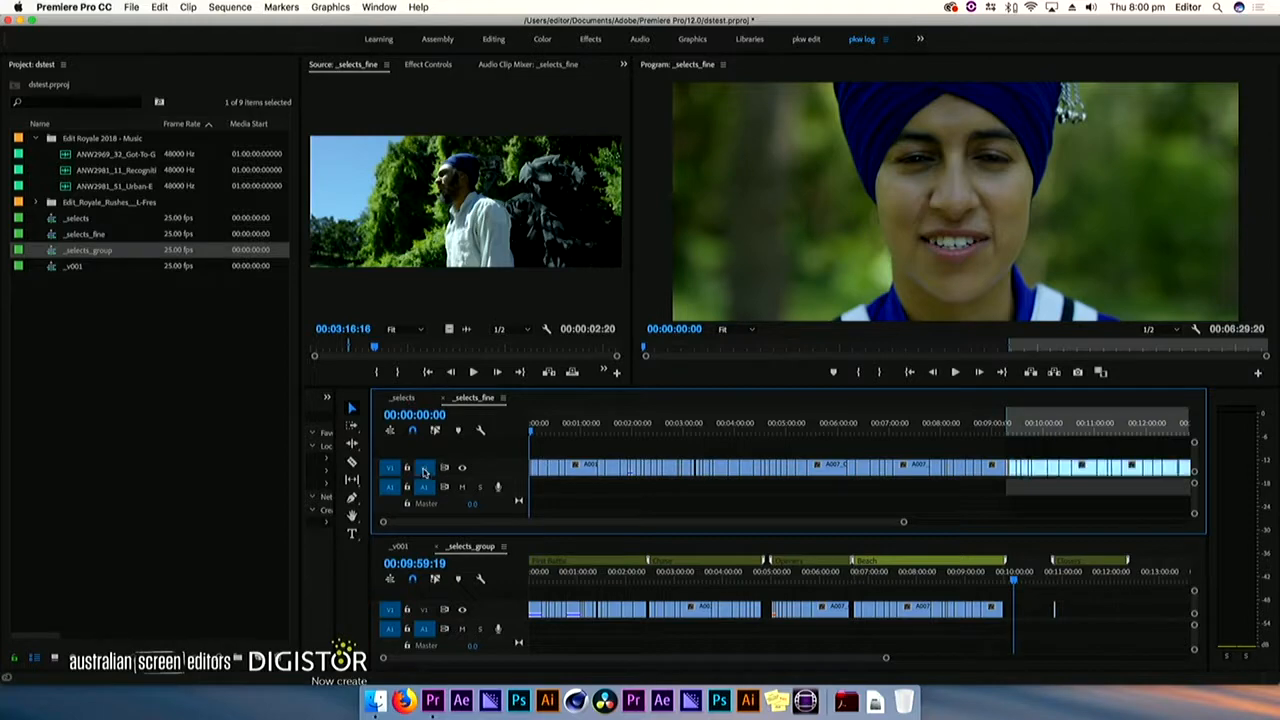
# Set the Out point of the marked _selects_fine range at 00:12:37:05
pyautogui.moveTo(1069, 431)
pyautogui.mouseDown()
pyautogui.moveTo(1186, 431)
pyautogui.moveTo(1066, 441)
pyautogui.mouseUp()
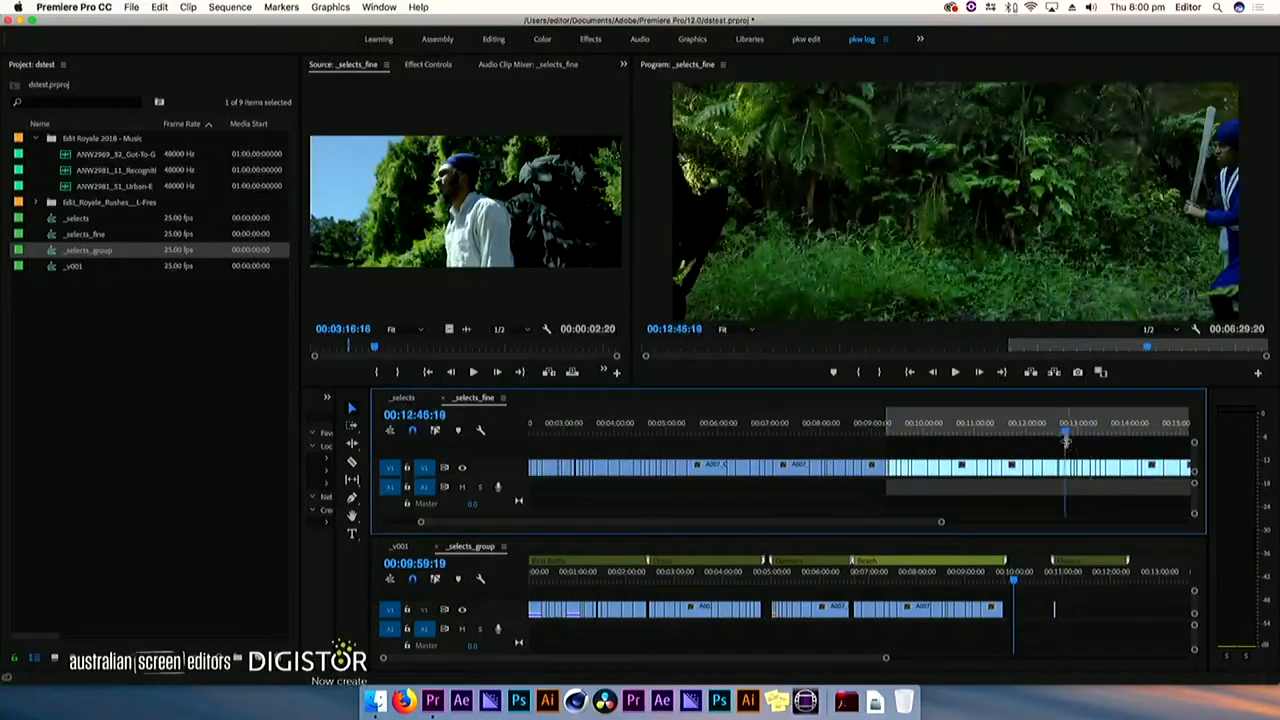
pyautogui.press('-')
pyautogui.moveTo(823, 432); pyautogui.dragTo(855, 431)
pyautogui.press('=')
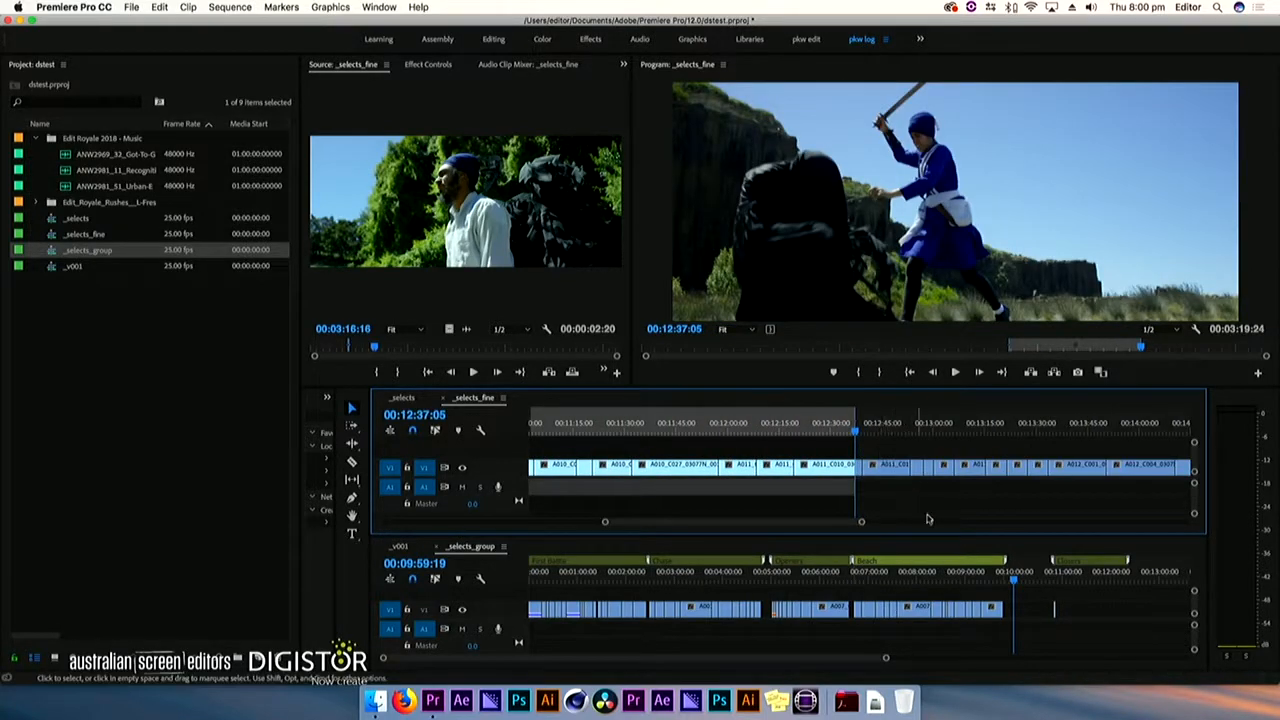
# Copy the marked clips from _selects_fine and paste them into _selects_group after the Beach section, at 00:09:57:07
pyautogui.click(1012, 577)
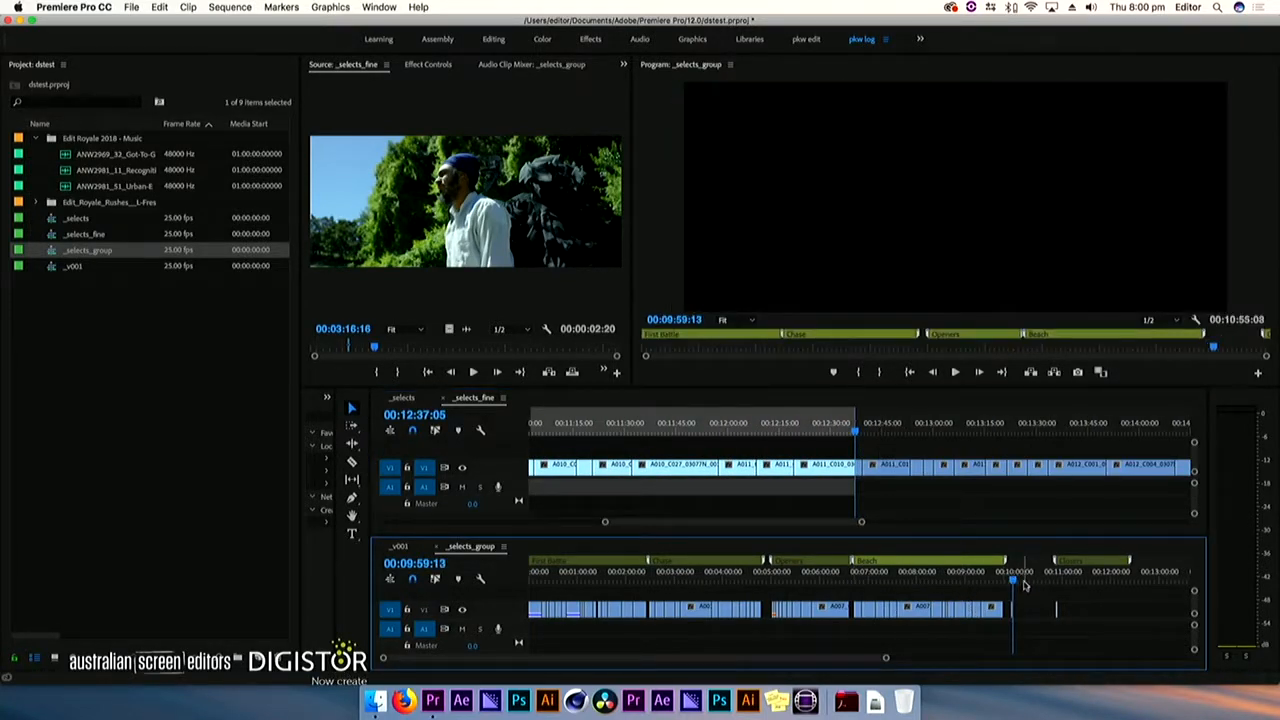
pyautogui.click(895, 452)
pyautogui.click(1040, 592)
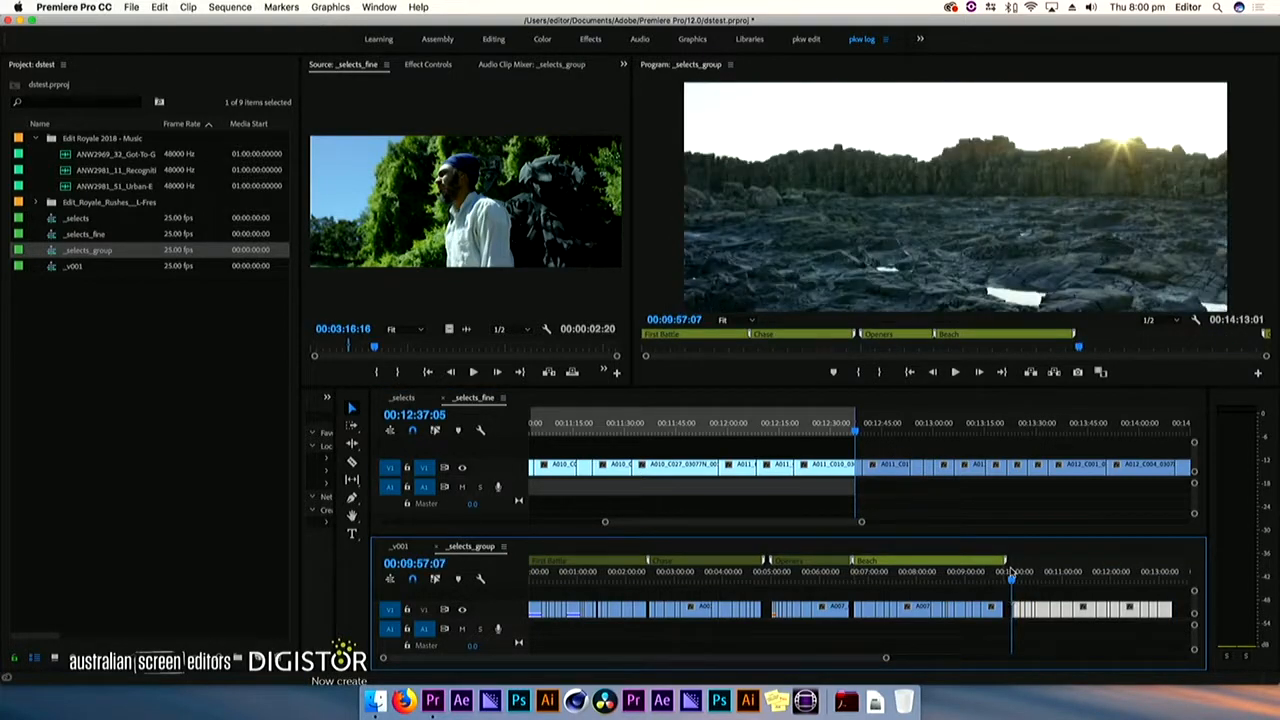
# Add a marker named Crags at 00:09:57:07 in _selects_group and stretch it across the newly pasted clips
pyautogui.press('m')
pyautogui.press('m')
pyautogui.write('Crags')
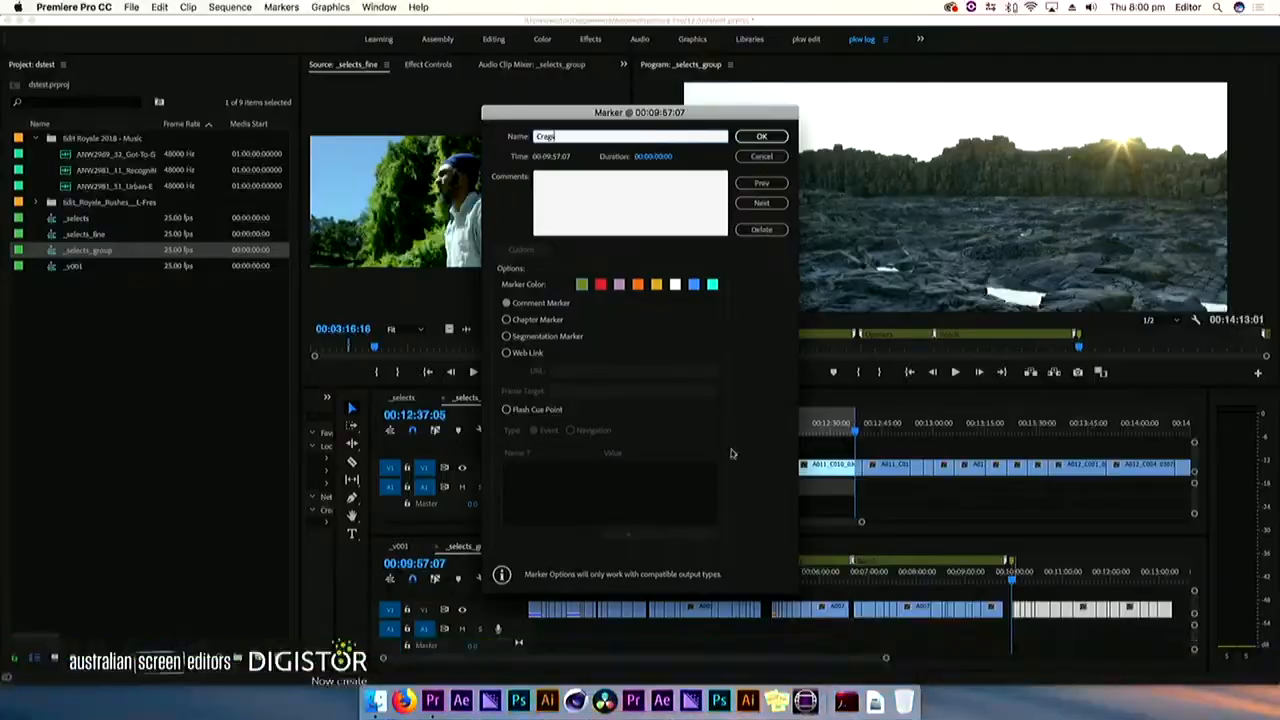
pyautogui.moveTo(641, 157); pyautogui.dragTo(715, 157)
pyautogui.click(762, 137)
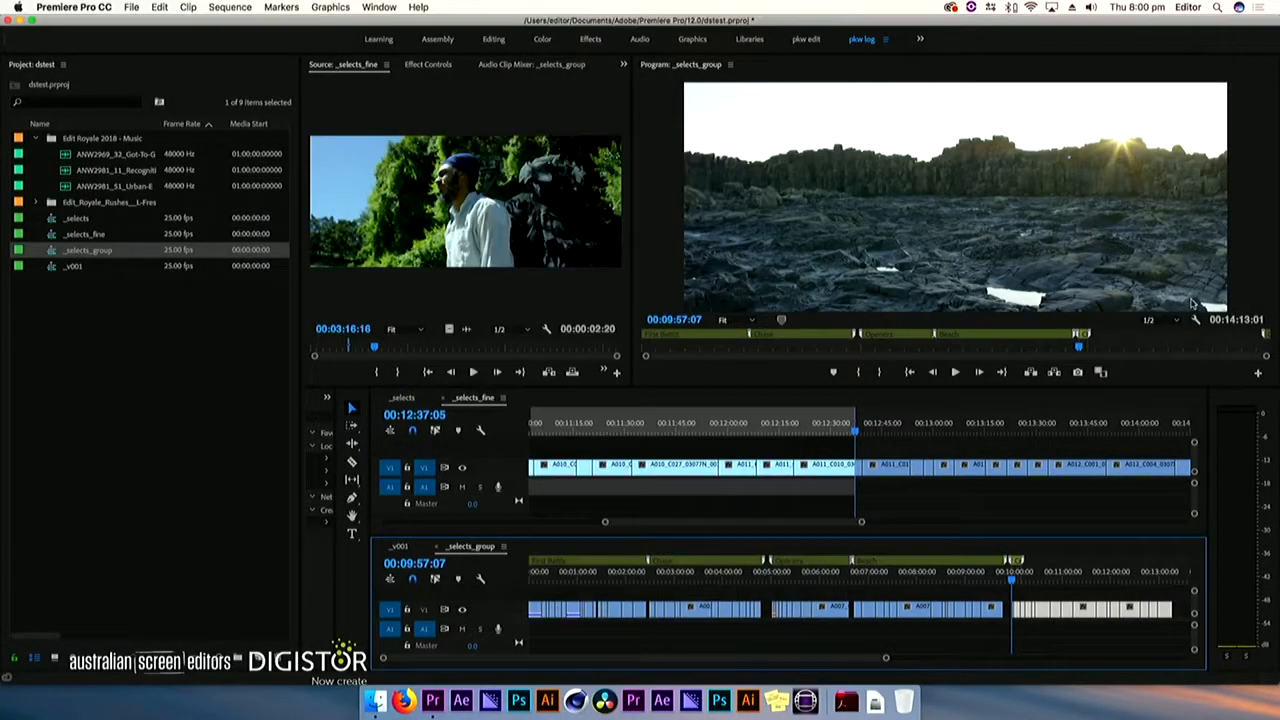
pyautogui.press('-')
pyautogui.moveTo(810, 565); pyautogui.dragTo(897, 575)
# In _selects_fine, mark the remaining clips from the end of the previous range to an Out point at 00:15:47:01
pyautogui.moveTo(866, 423); pyautogui.dragTo(859, 422)
pyautogui.moveTo(864, 424); pyautogui.dragTo(1087, 424)
pyautogui.press('-')
pyautogui.moveTo(978, 432); pyautogui.dragTo(1139, 421)
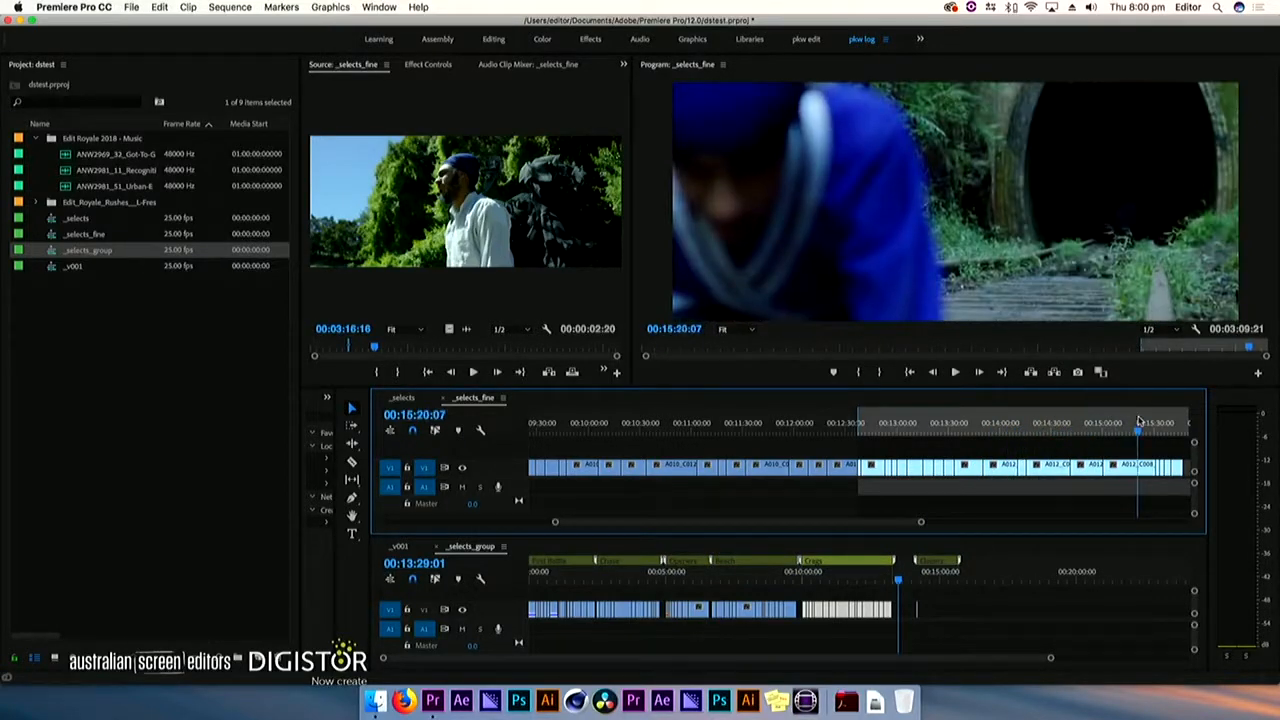
pyautogui.press('-')
pyautogui.moveTo(1000, 437); pyautogui.dragTo(1028, 433)
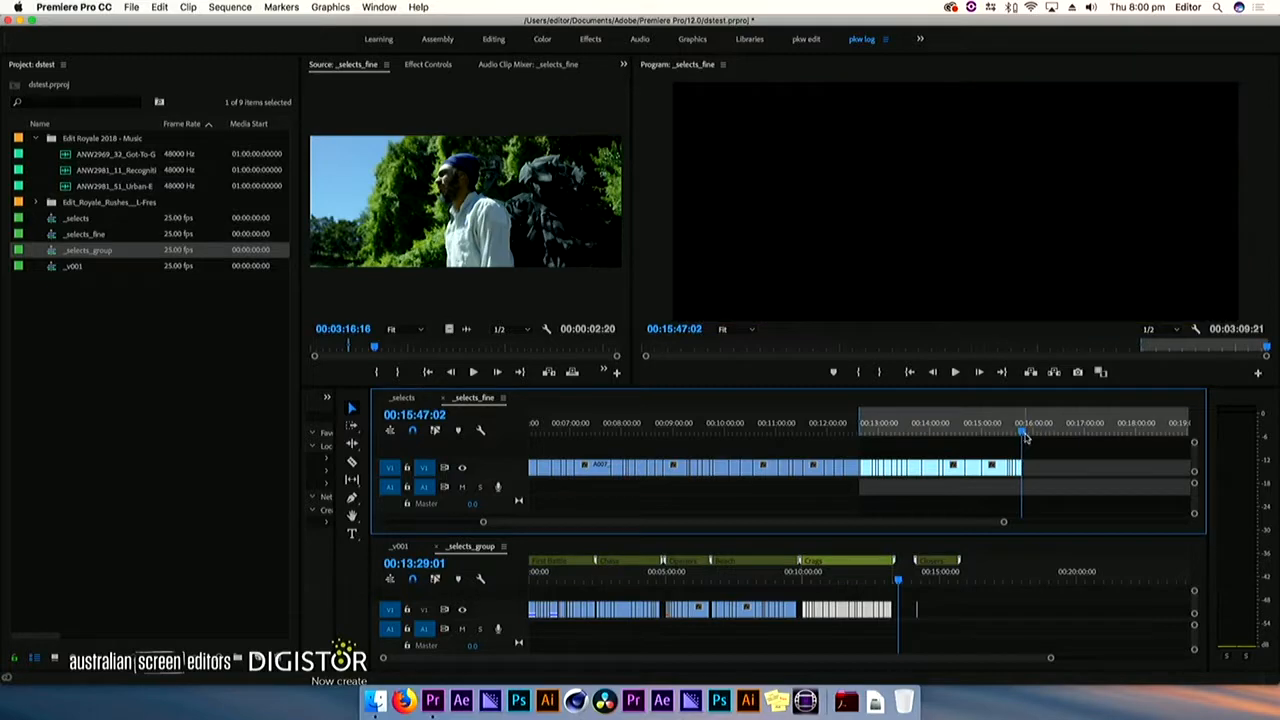
pyautogui.press('Left')
pyautogui.press('o')
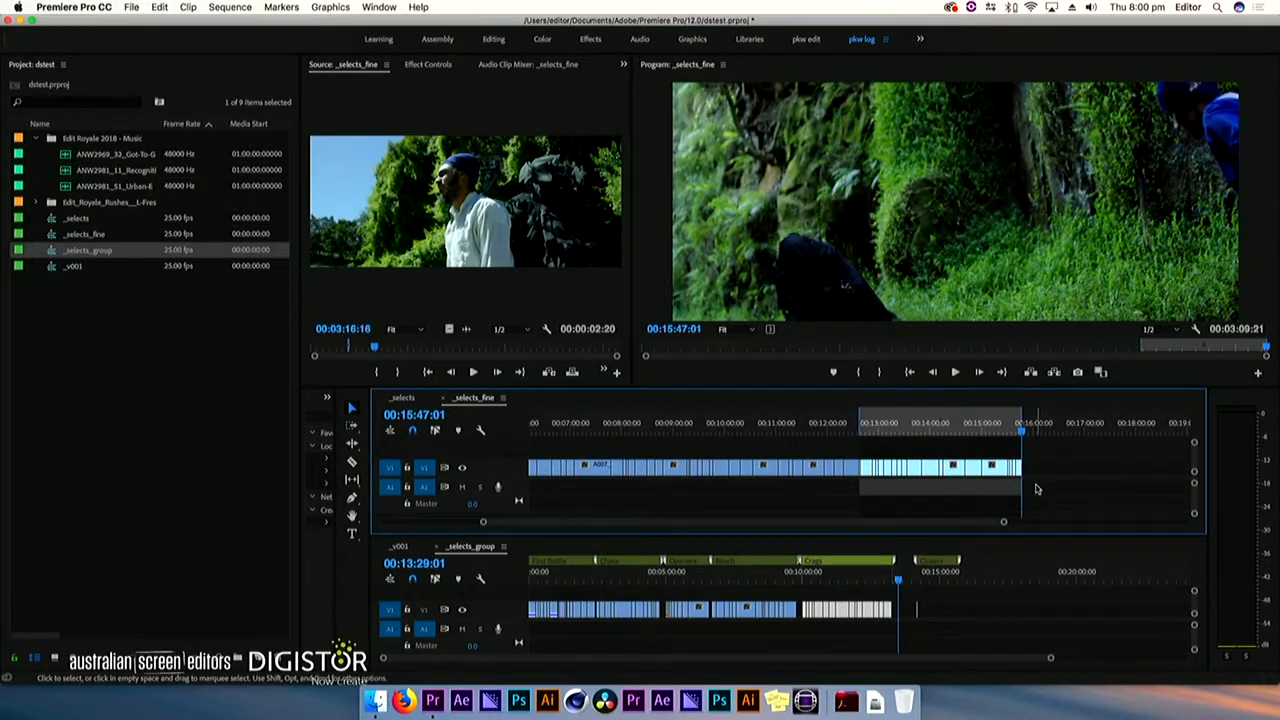
# Paste the marked clips into _selects_group after Crags at 00:13:34:05 and span them with a marker named Final Battle
pyautogui.click(900, 578)
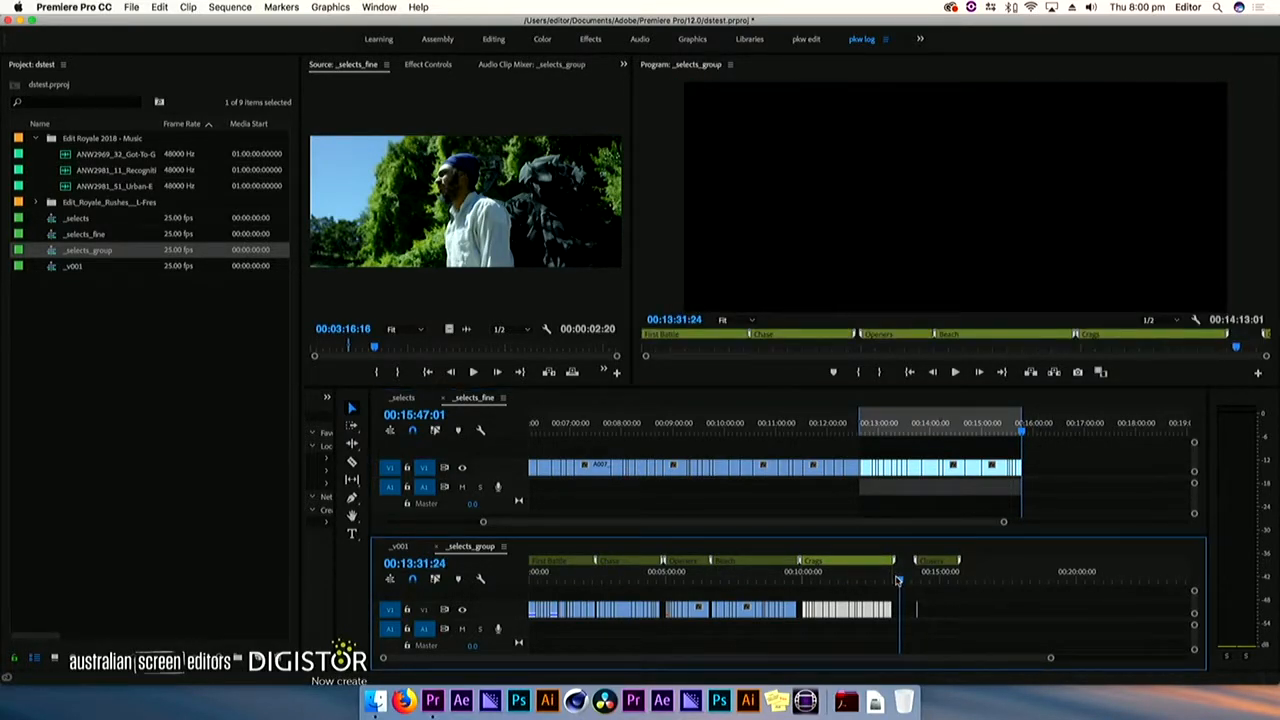
pyautogui.press('m')
pyautogui.press('m')
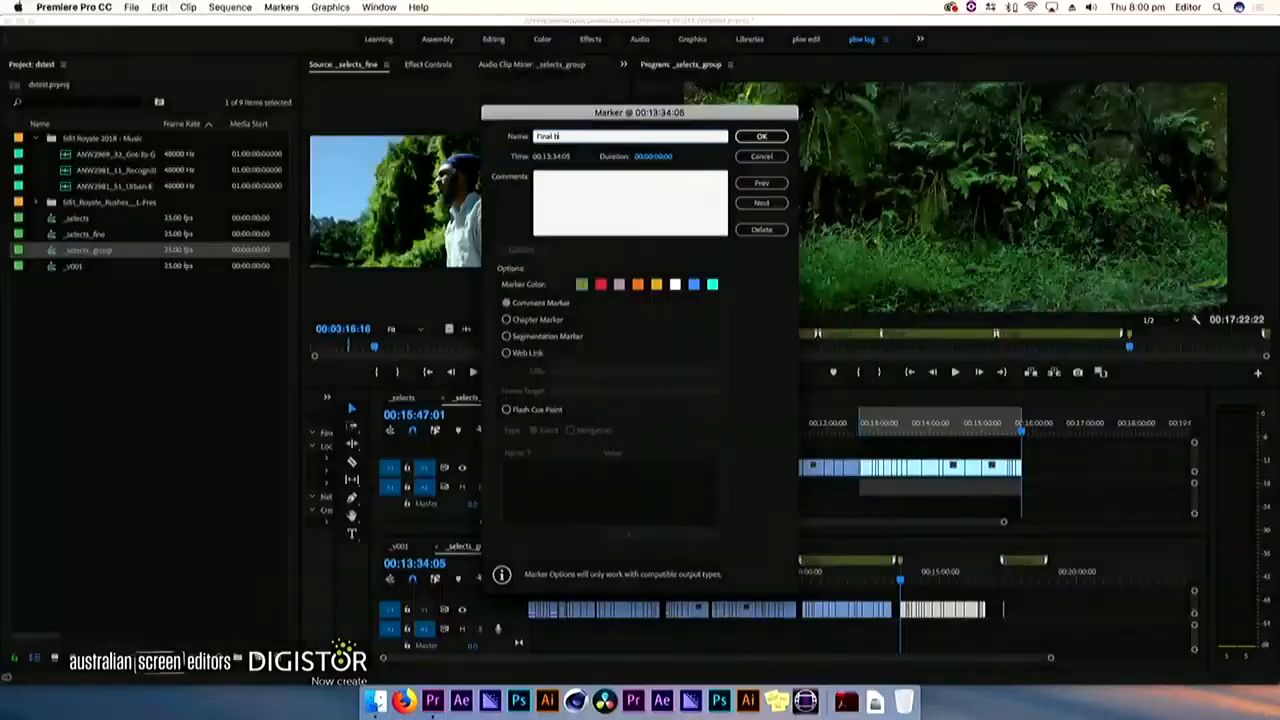
pyautogui.press('Return')
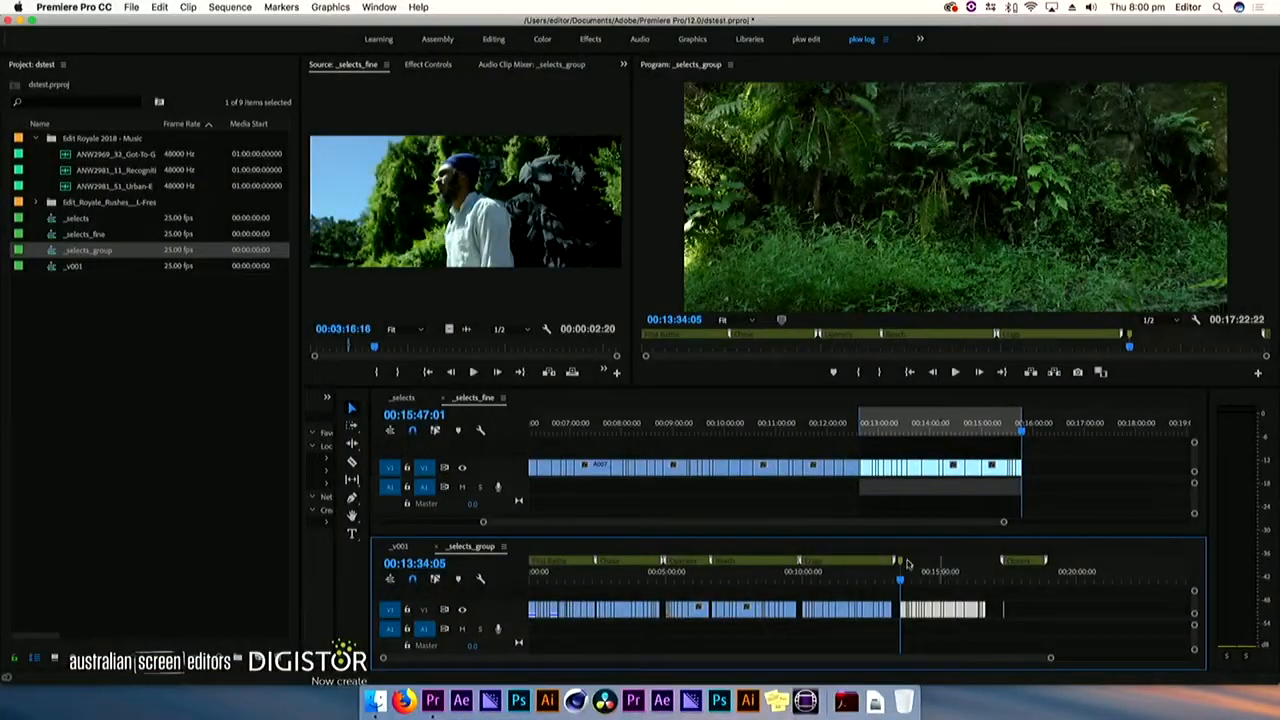
pyautogui.moveTo(901, 563); pyautogui.dragTo(1011, 610)
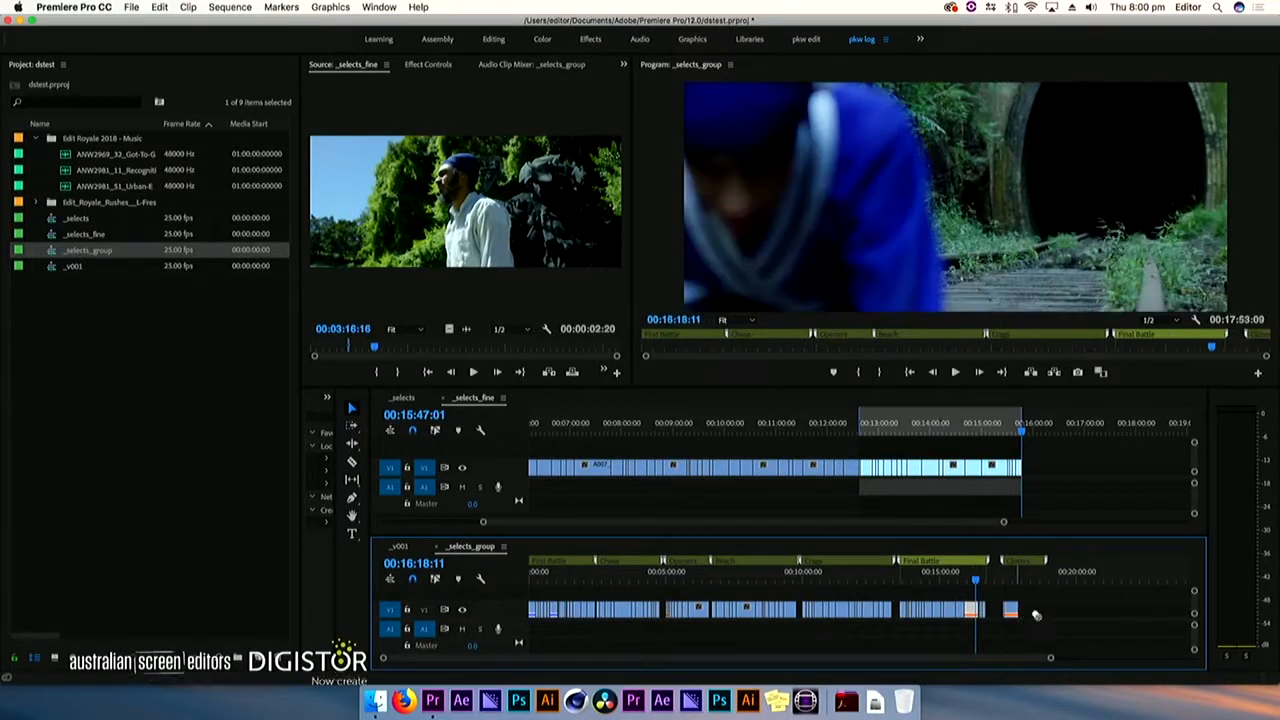
pyautogui.click(67, 305)
pyautogui.click(50, 252)
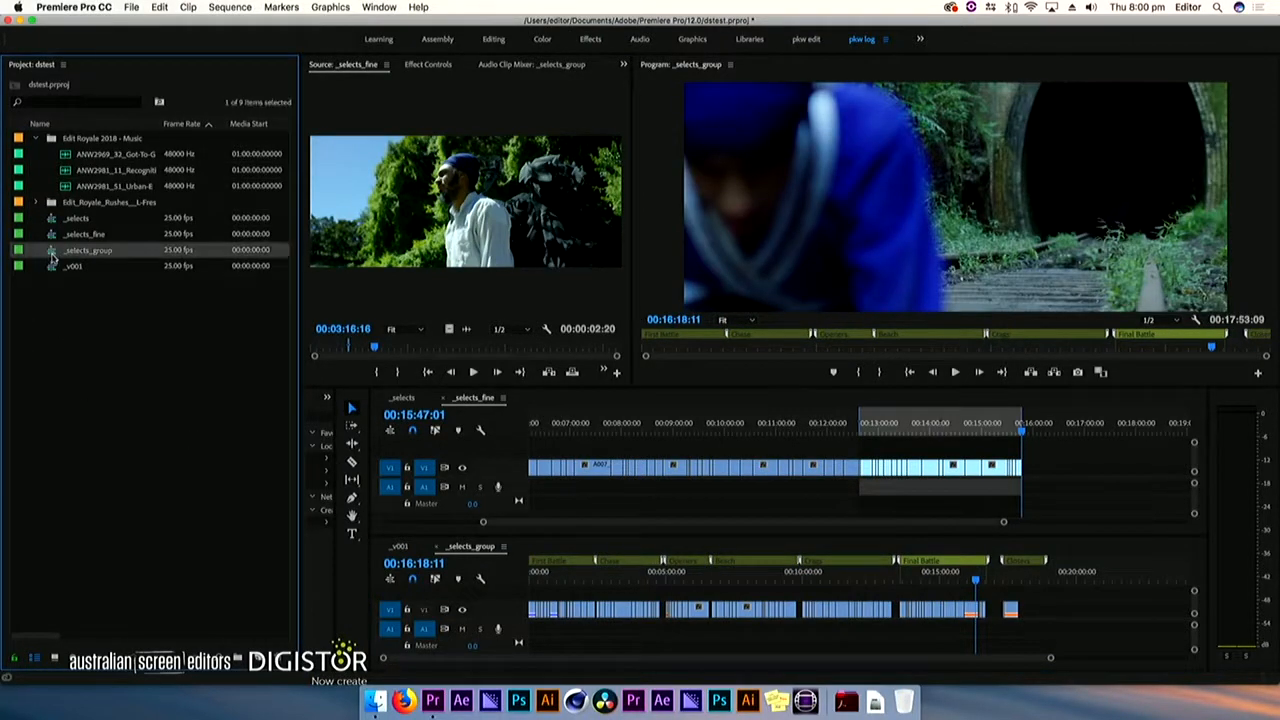
pyautogui.moveTo(475, 546); pyautogui.dragTo(783, 527)
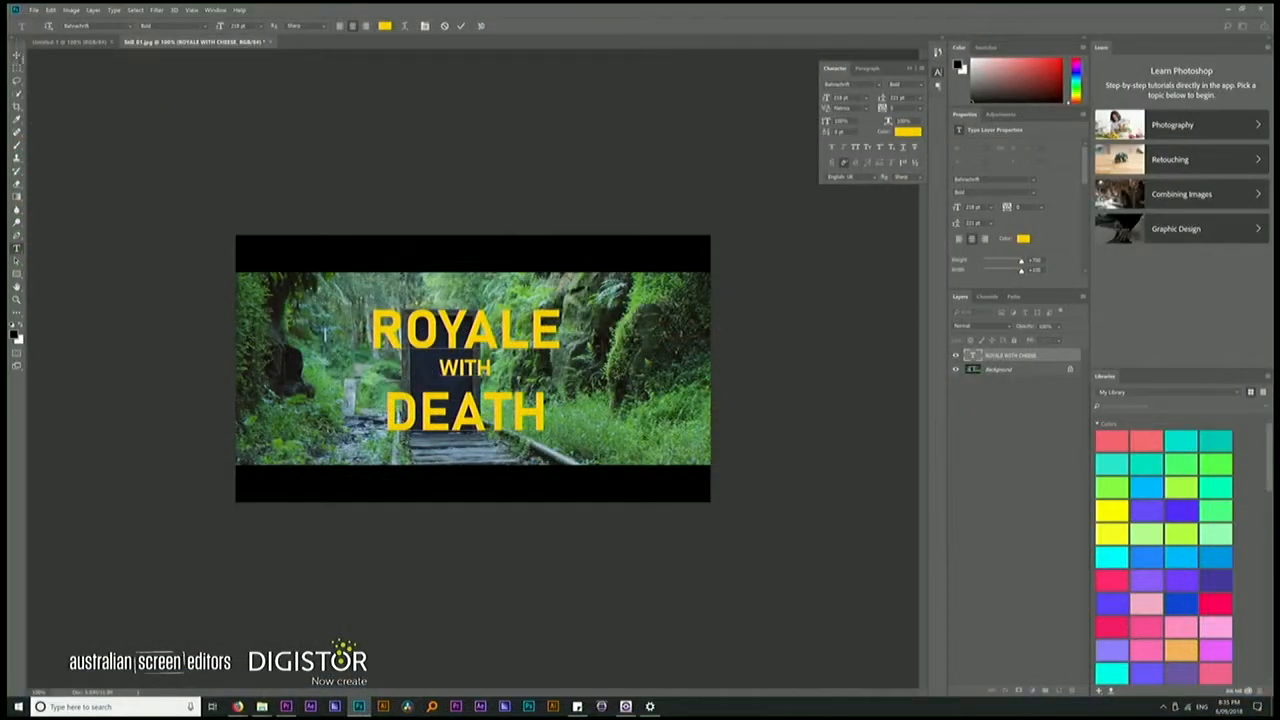
# On the Windows PC, commit the ROYALE WITH DEATH title in Photoshop and centre it horizontally and vertically on the full canvas
pyautogui.click(17, 56)
pyautogui.press('super+a')
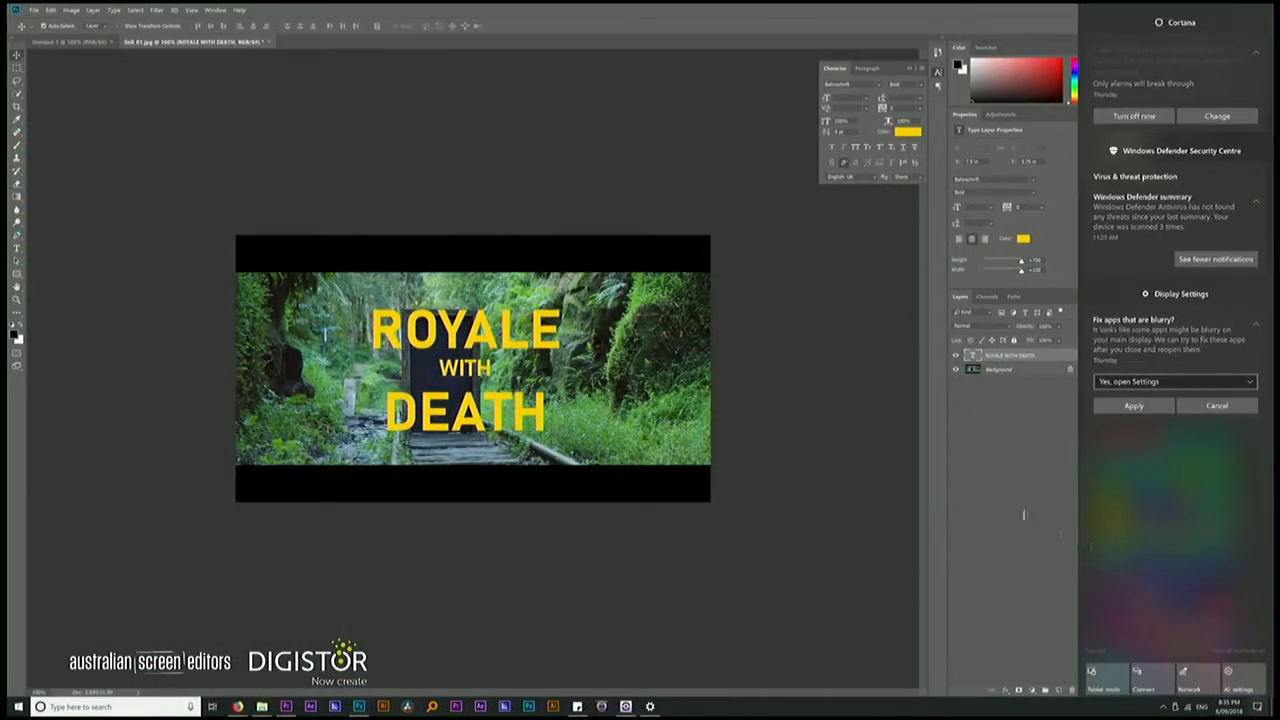
pyautogui.click(1061, 528)
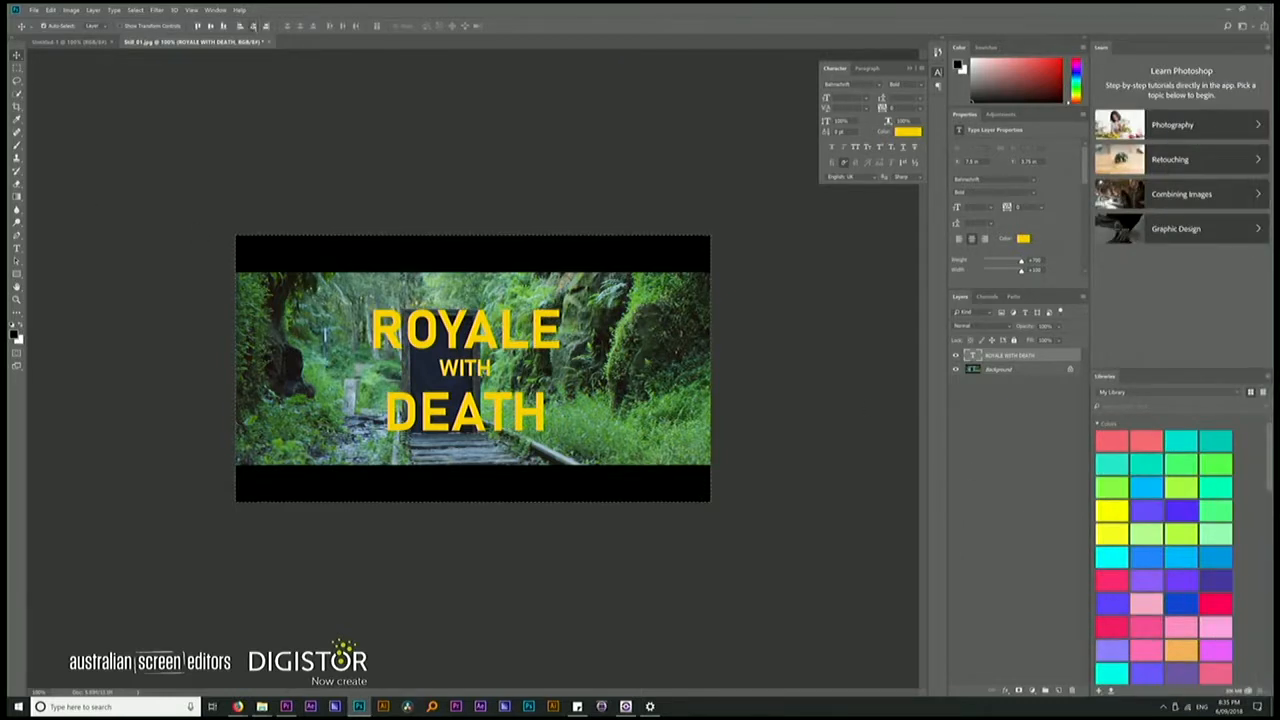
pyautogui.click(253, 26)
pyautogui.click(211, 26)
pyautogui.click(1052, 475)
# Hide the Background layer and save the title as the Photoshop file ROYALE_TEXT.psd
pyautogui.click(955, 369)
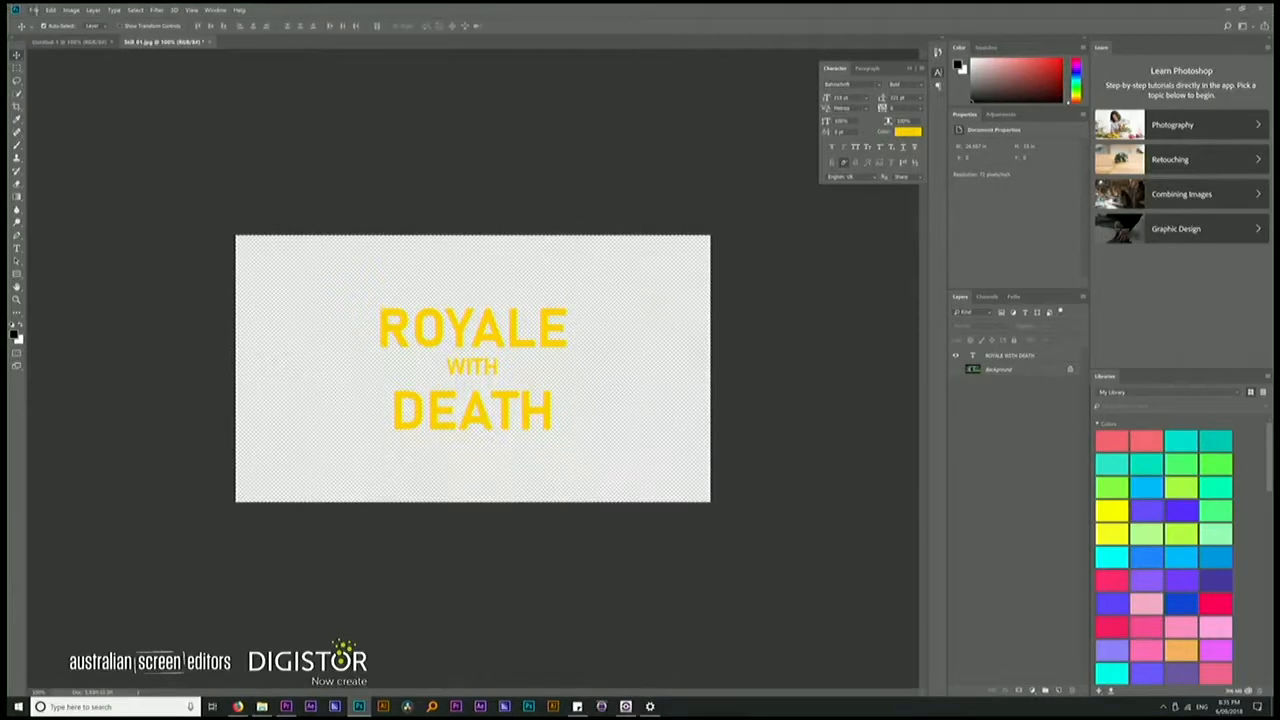
pyautogui.click(35, 9)
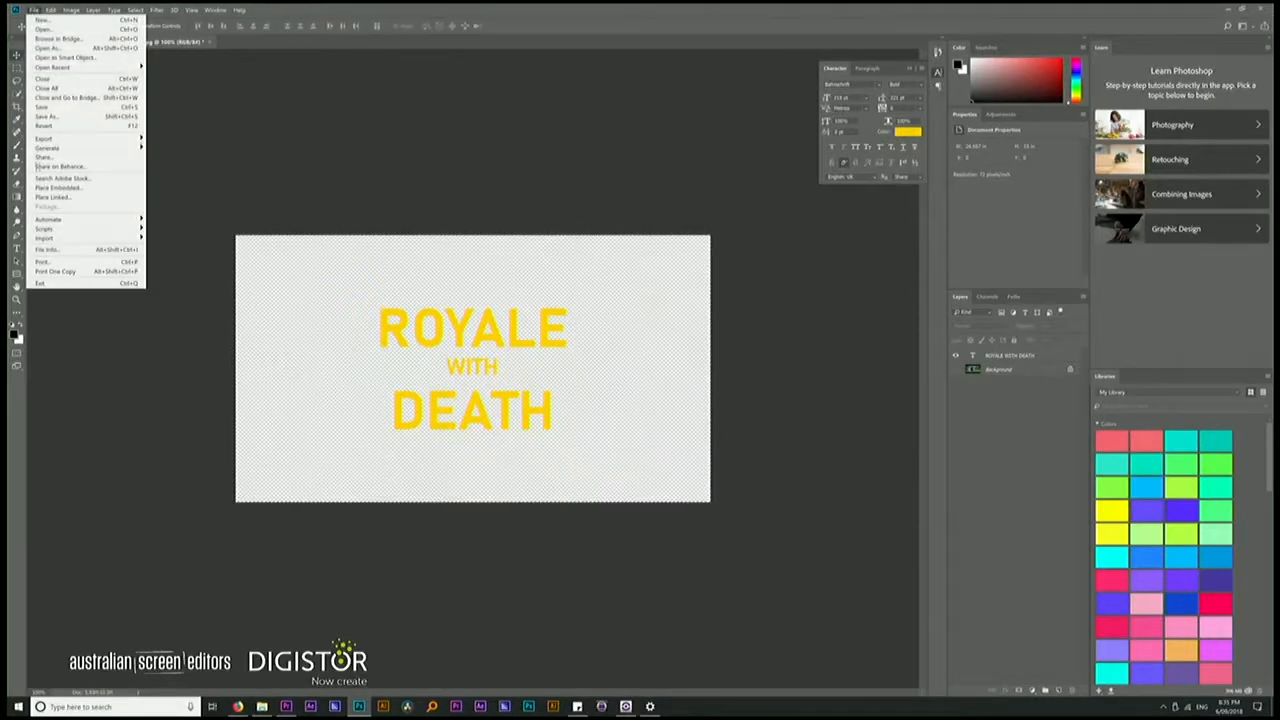
pyautogui.click(54, 117)
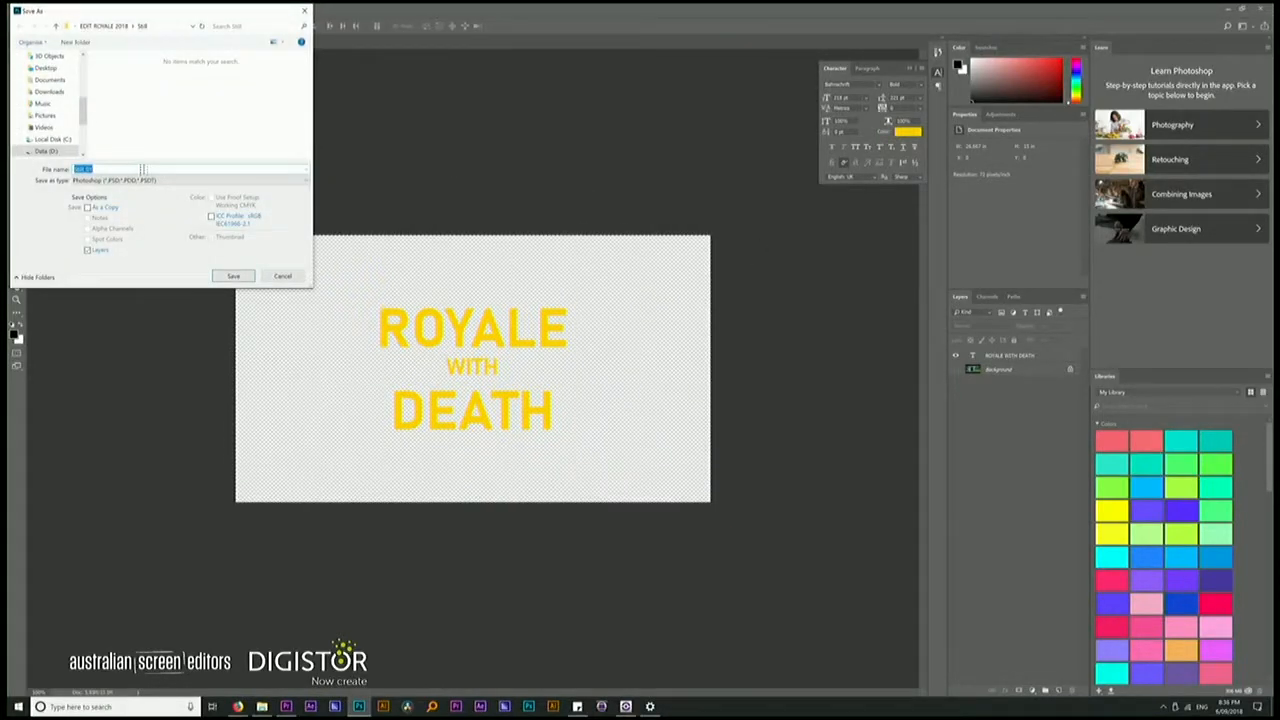
pyautogui.write('Still')
pyautogui.press('BackSpace')
pyautogui.press('BackSpace')
pyautogui.press('BackSpace')
pyautogui.press('Return')
# Switch to Premiere Pro and select the Edit_Royale_Rushes bin in the project
pyautogui.press('Return')
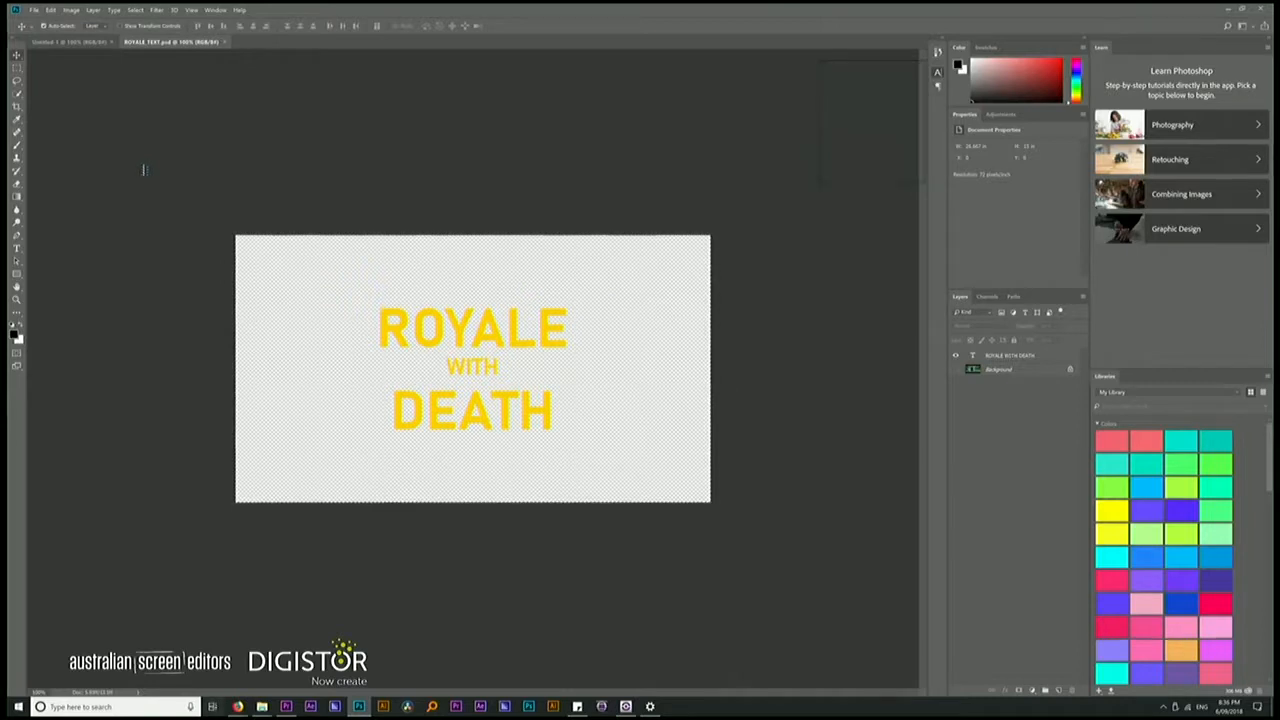
pyautogui.press('super+Tab')
pyautogui.press('super')
pyautogui.press('super+Tab')
pyautogui.press('Return')
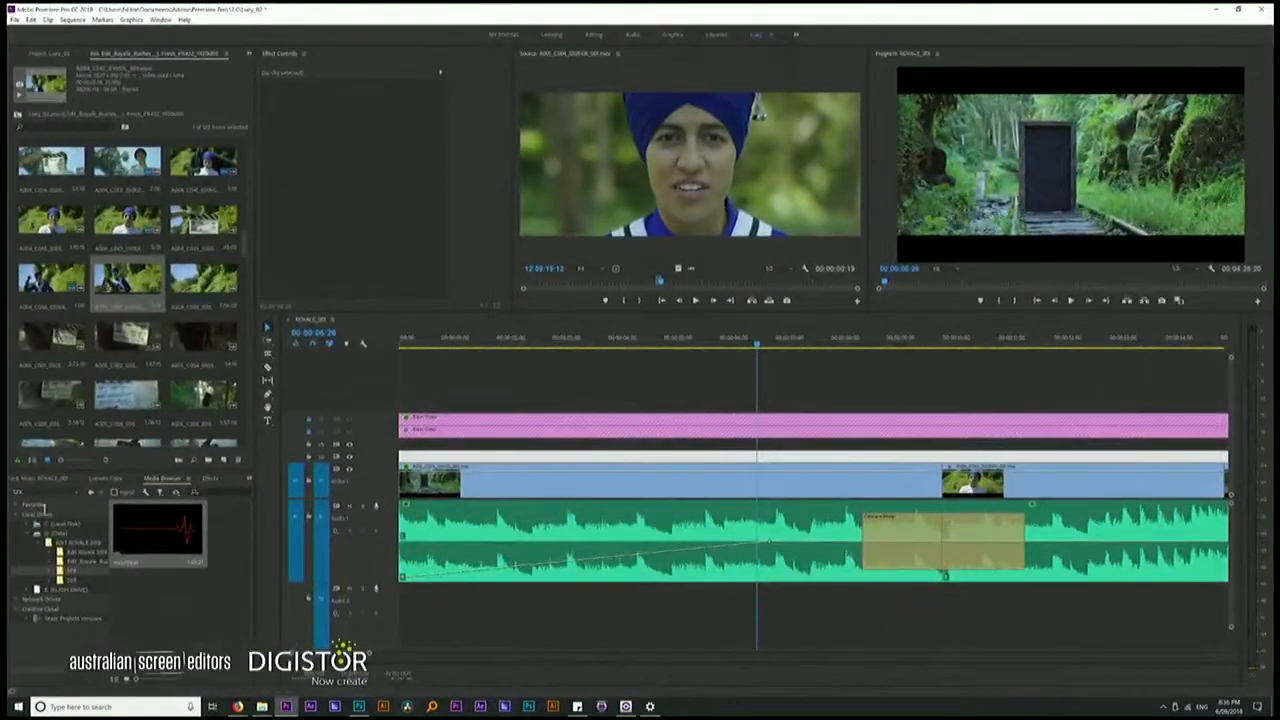
pyautogui.click(49, 53)
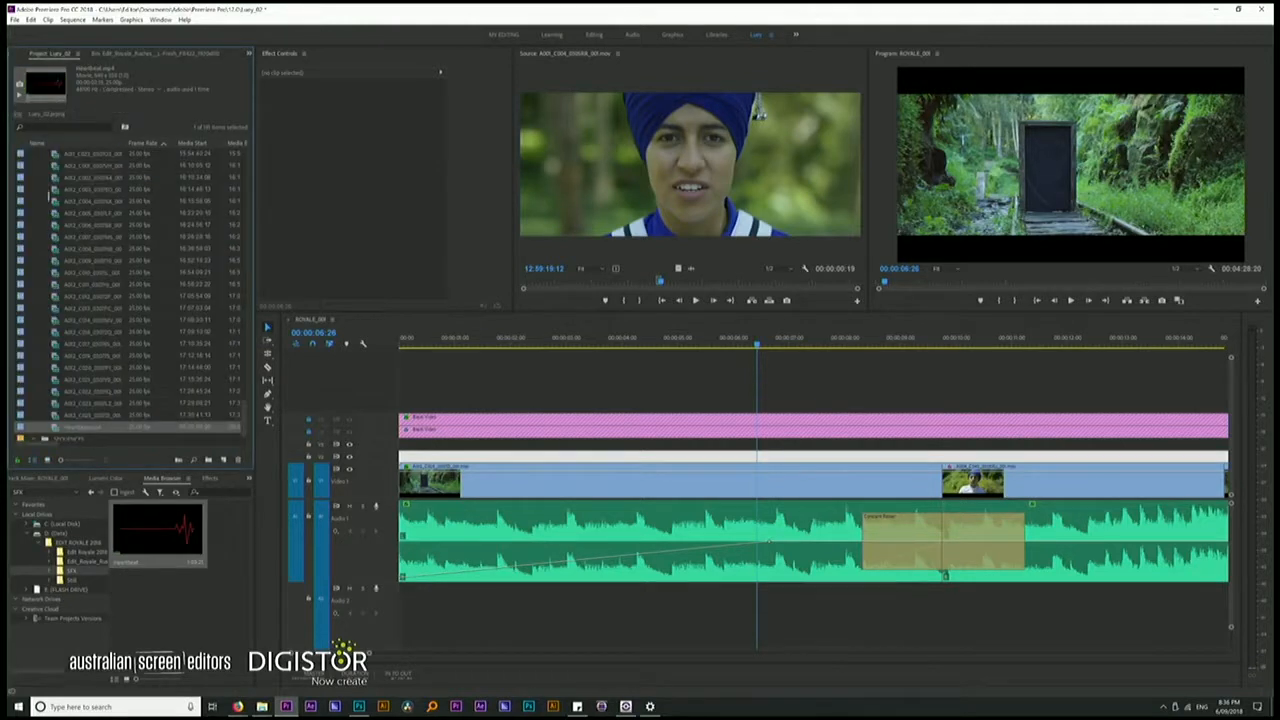
pyautogui.scroll(1, 49, 196)
pyautogui.scroll(10, 130, 290)
pyautogui.click(36, 213)
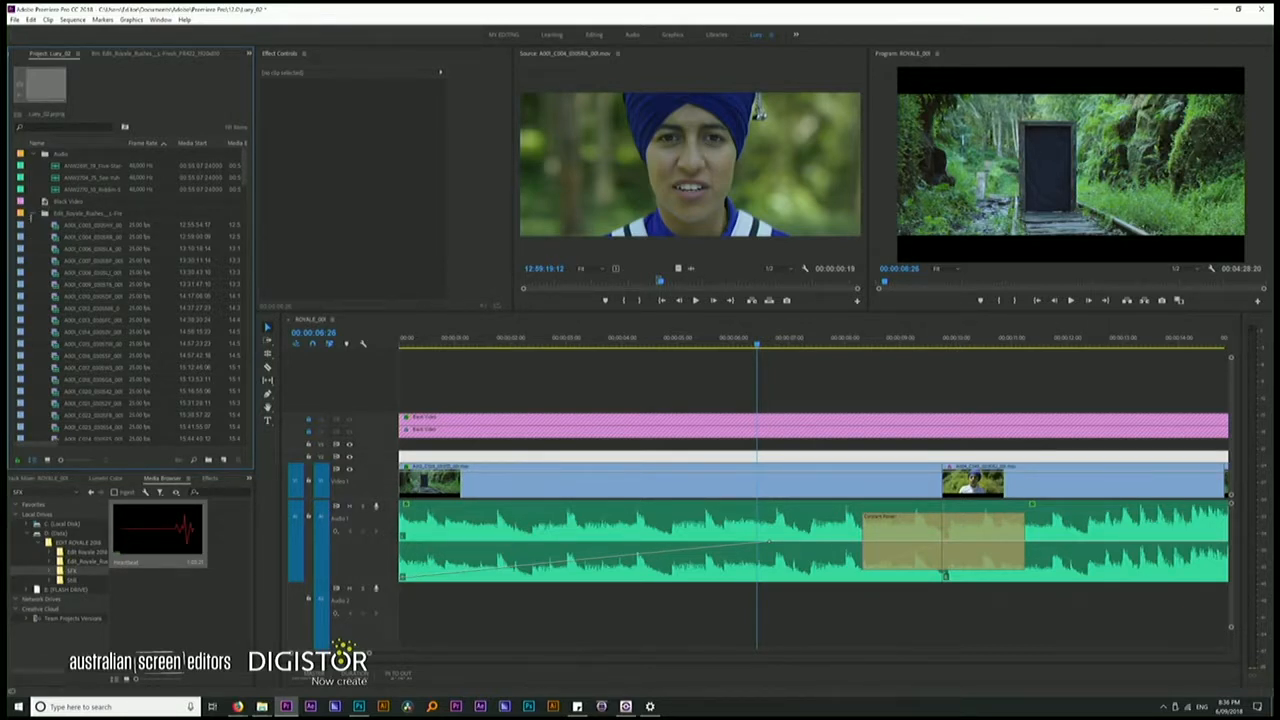
pyautogui.click(44, 213)
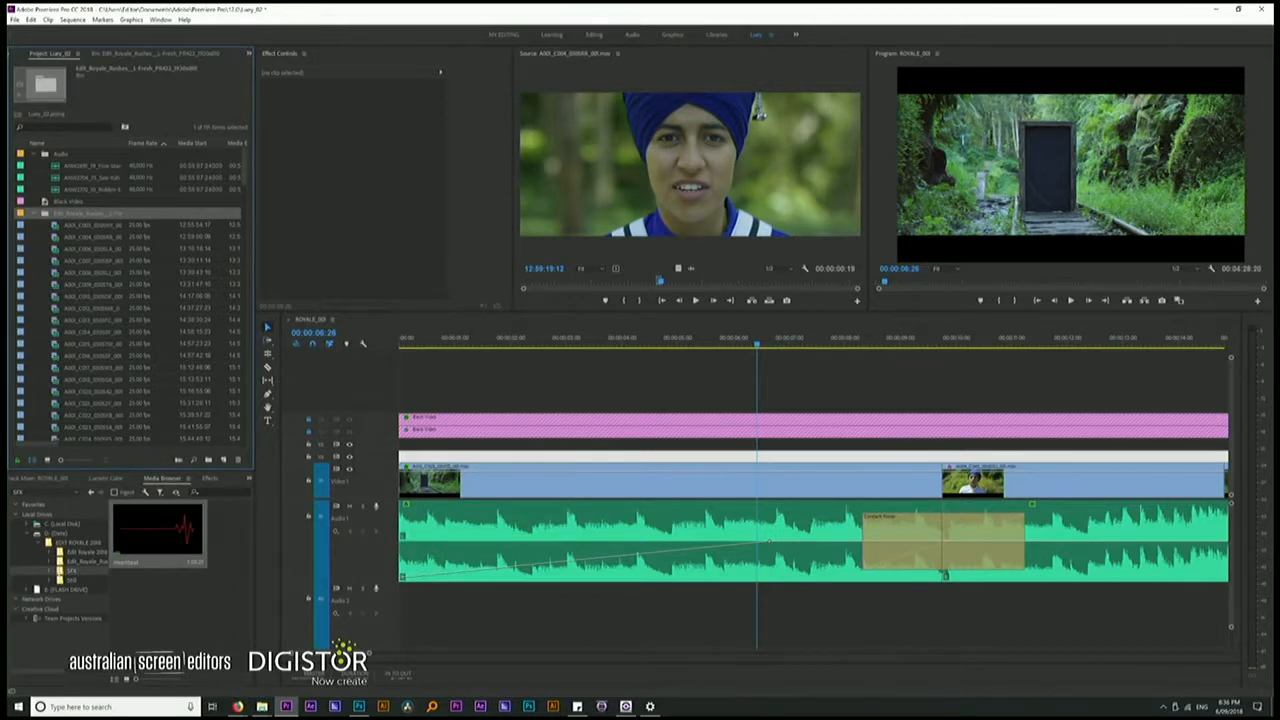
# Import ROYALE_TEXT from the stills folder into the project with all layers merged
pyautogui.click(68, 580)
pyautogui.click(146, 526)
pyautogui.rightClick(150, 528)
pyautogui.click(206, 545)
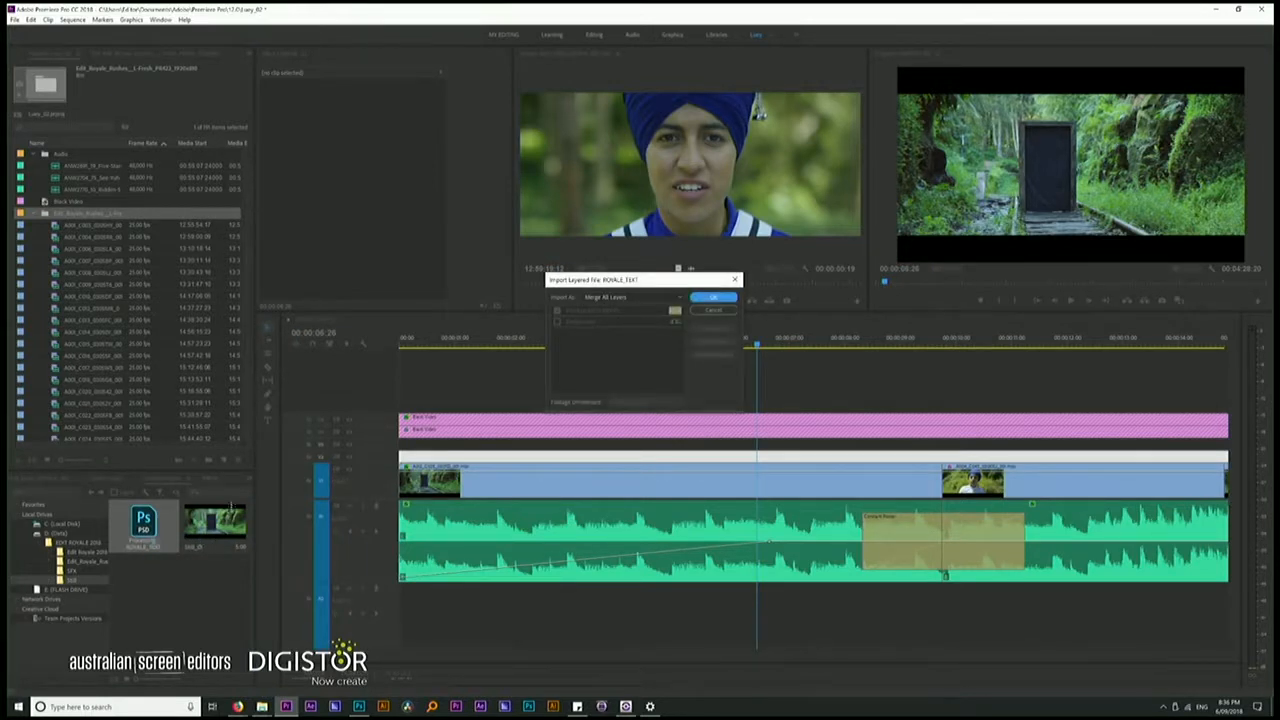
pyautogui.click(713, 297)
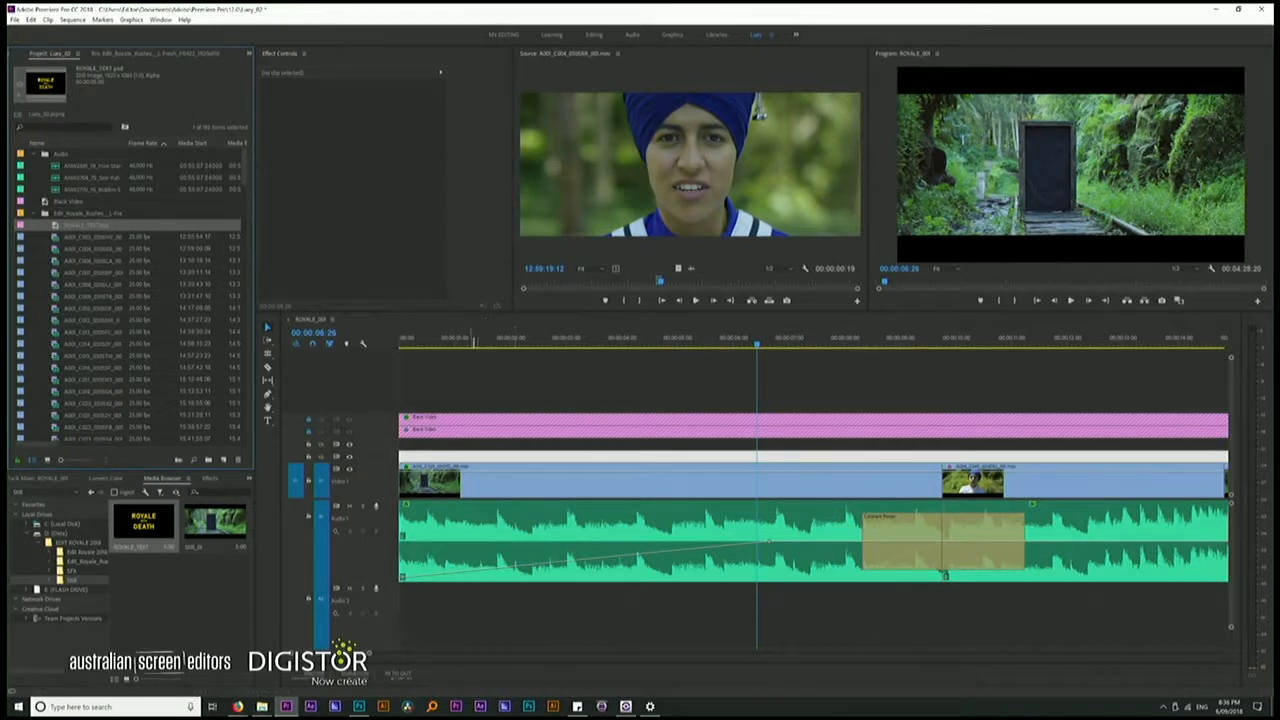
# Play the opening and place the ROYALE_TEXT.psd title above the door shot, starting at 00:00:04:58
pyautogui.click(473, 340)
pyautogui.press('space')
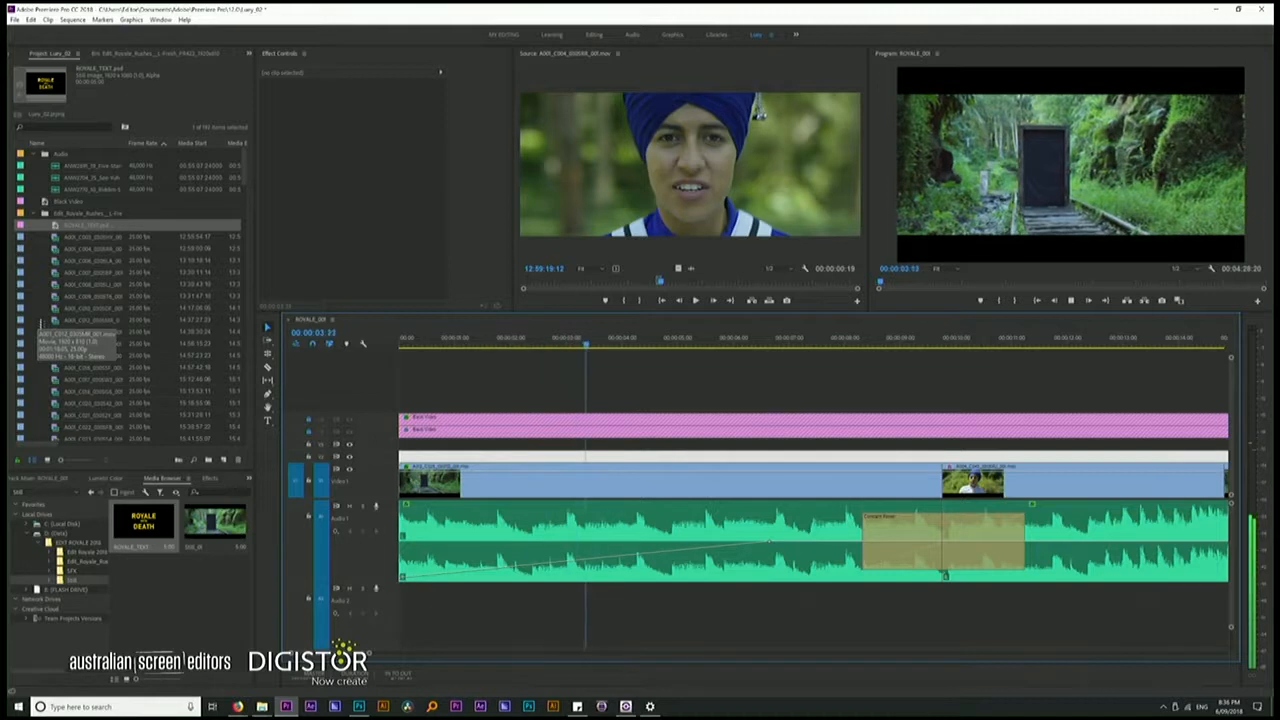
pyautogui.press('space')
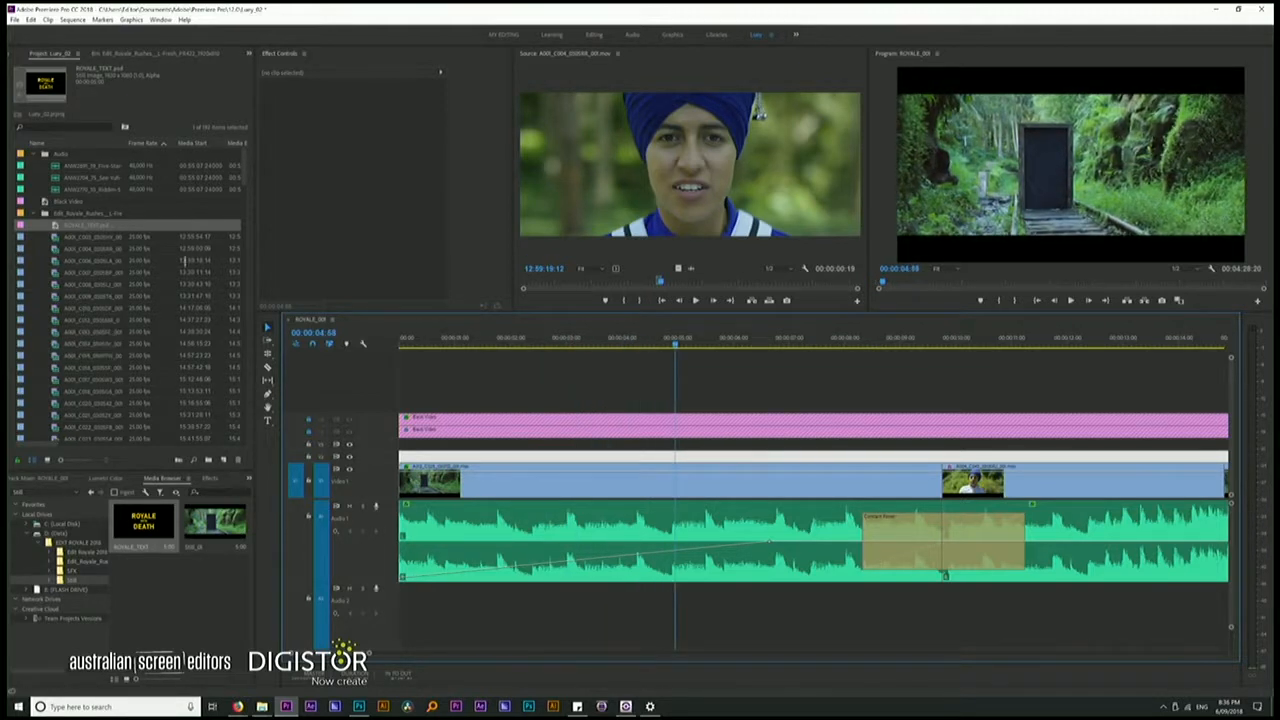
pyautogui.moveTo(57, 226); pyautogui.dragTo(707, 451)
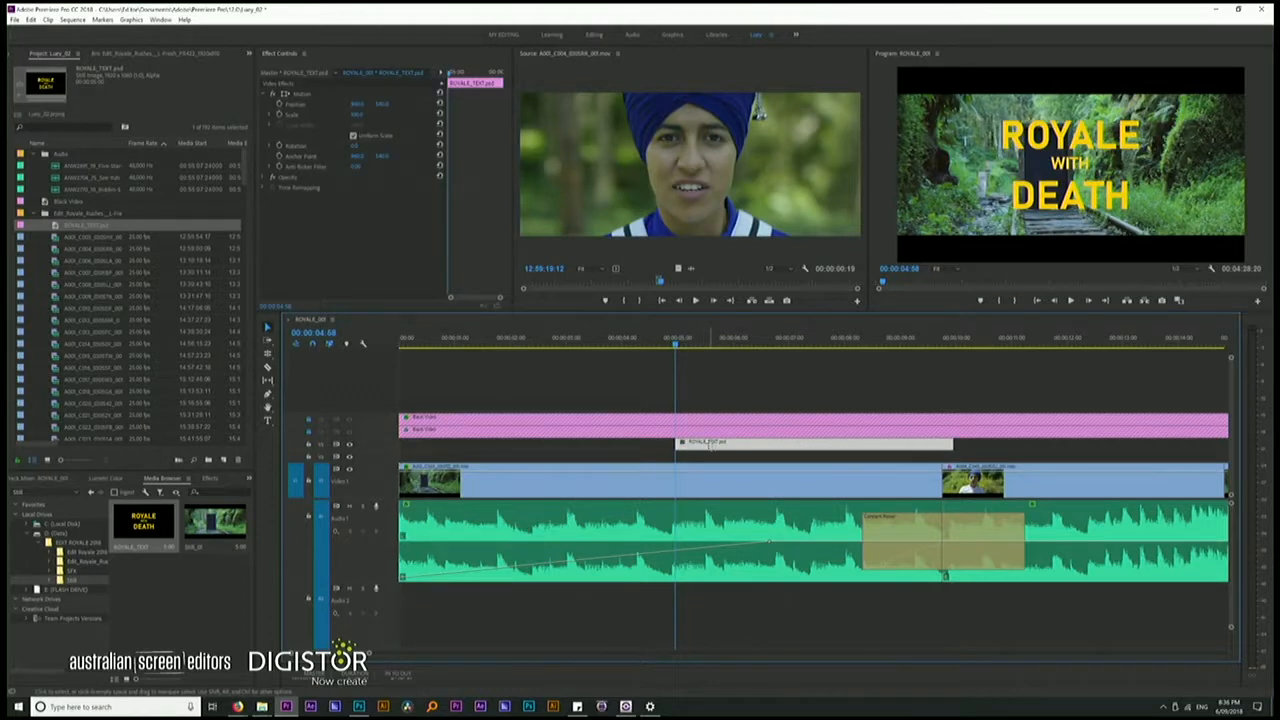
# Move the title clip about one second earlier and play the opening from the start
pyautogui.press('Home')
pyautogui.press('space')
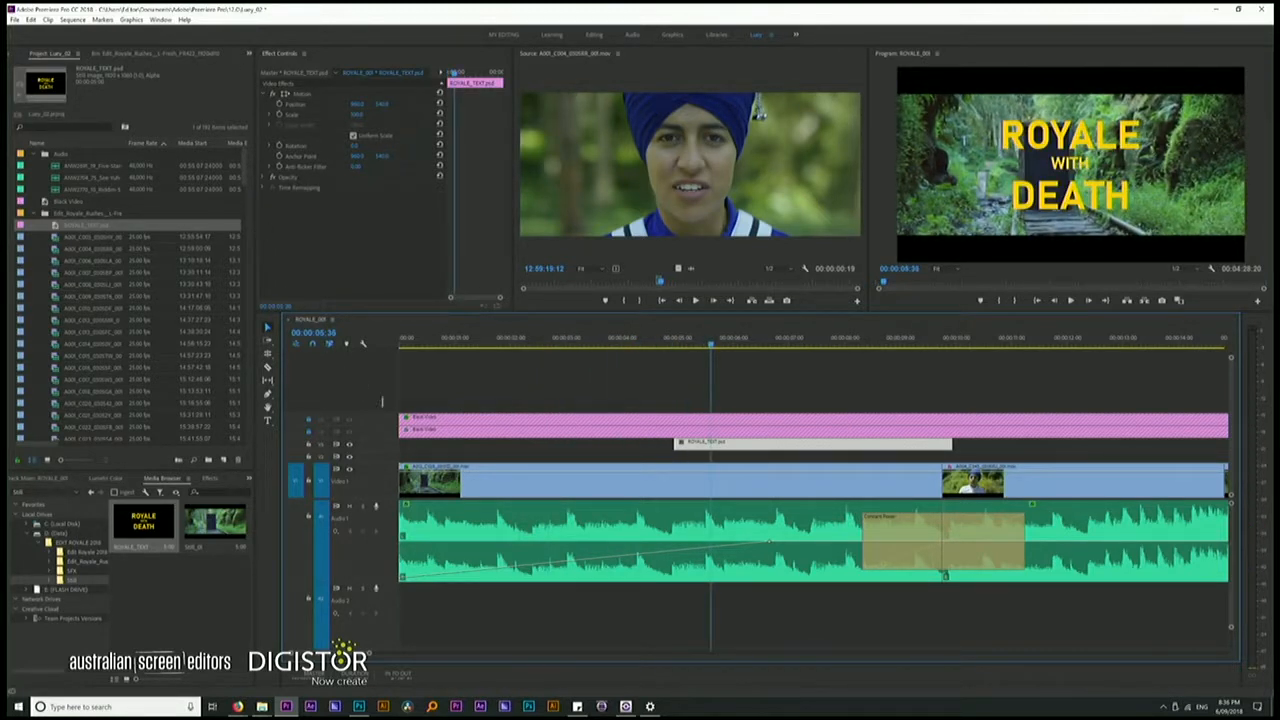
pyautogui.moveTo(708, 443); pyautogui.dragTo(646, 443)
pyautogui.press('Home')
pyautogui.press('space')
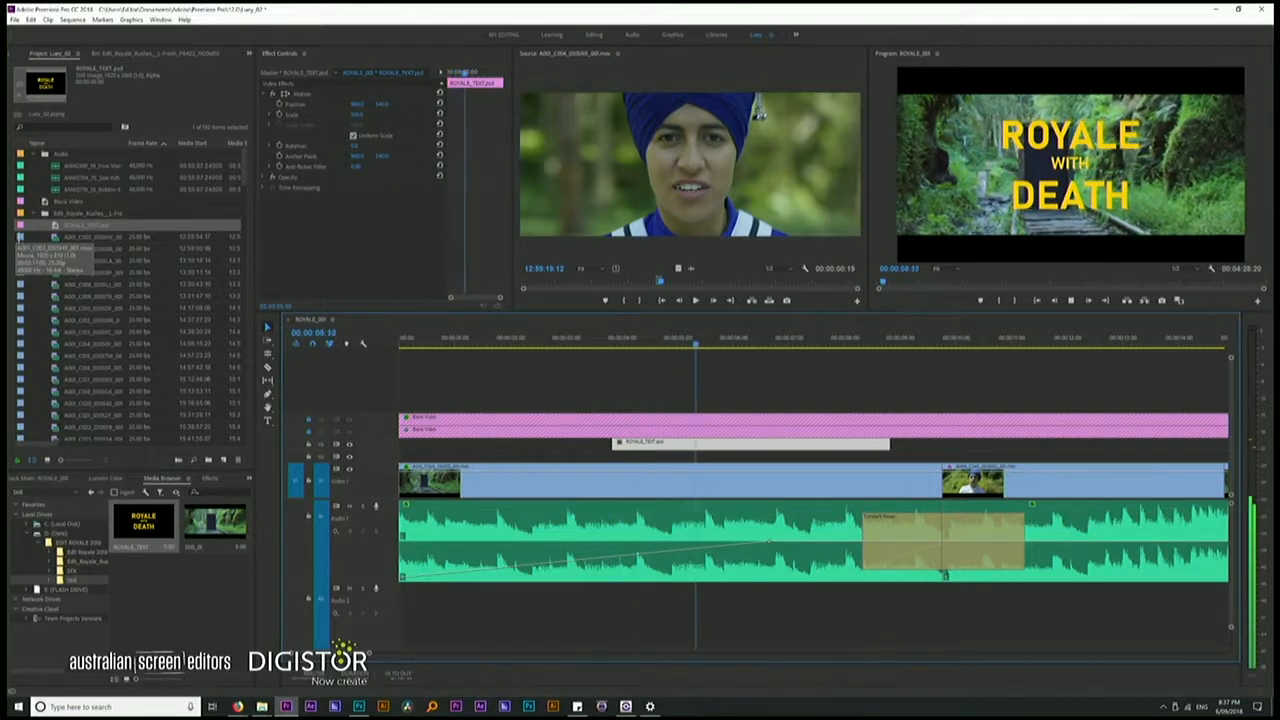
pyautogui.press('space')
# Extend the title clip's end to the cut after the door shot and play the sequence onward
pyautogui.moveTo(888, 443); pyautogui.dragTo(944, 444)
pyautogui.press('space')
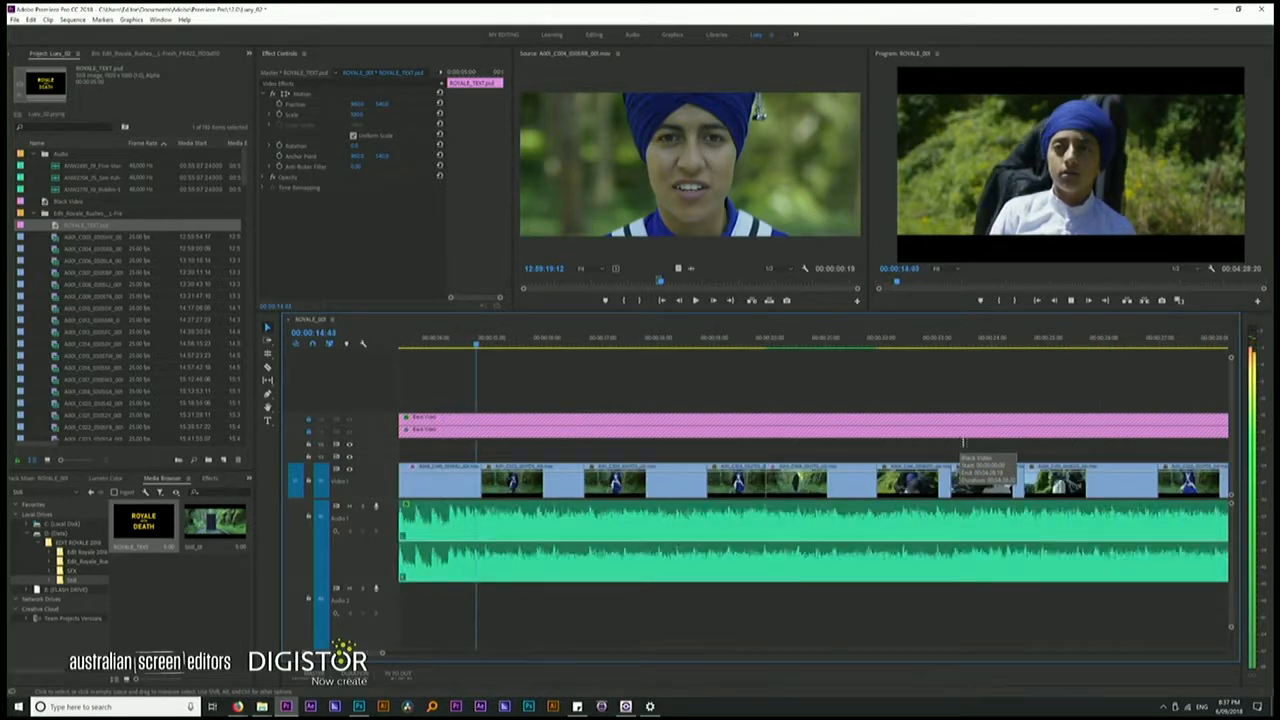
pyautogui.press('space')
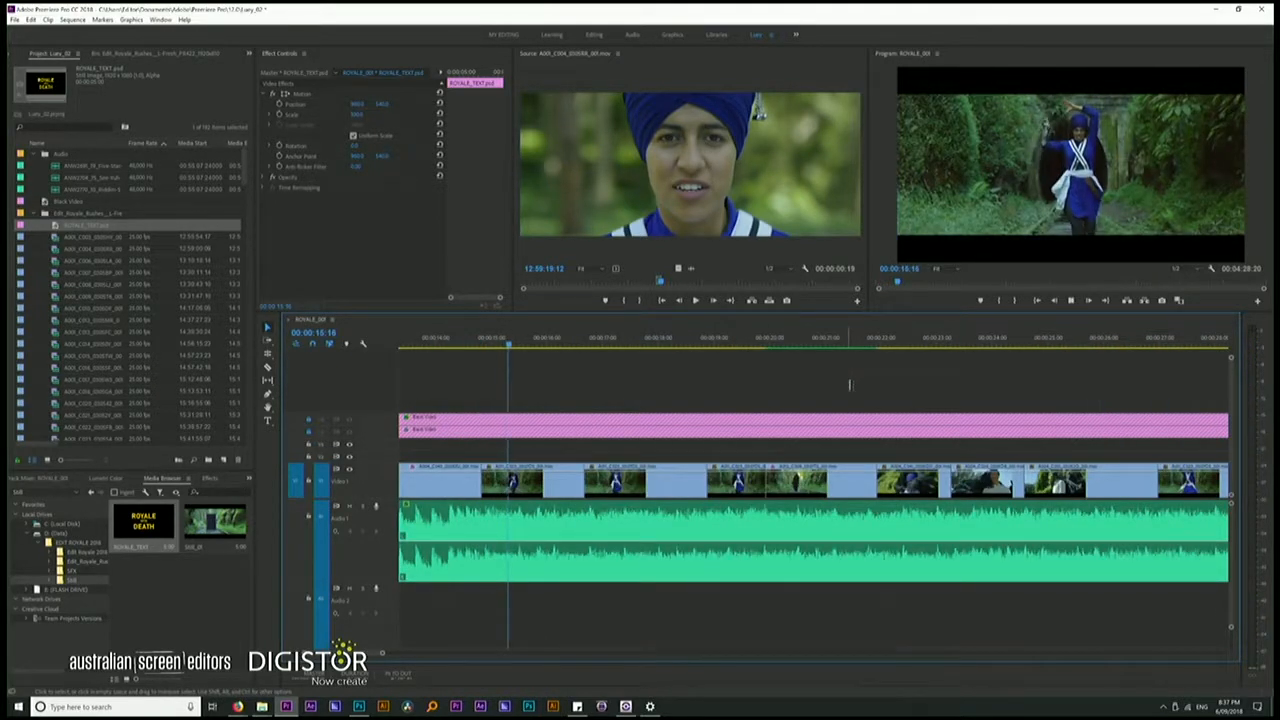
pyautogui.press('space')
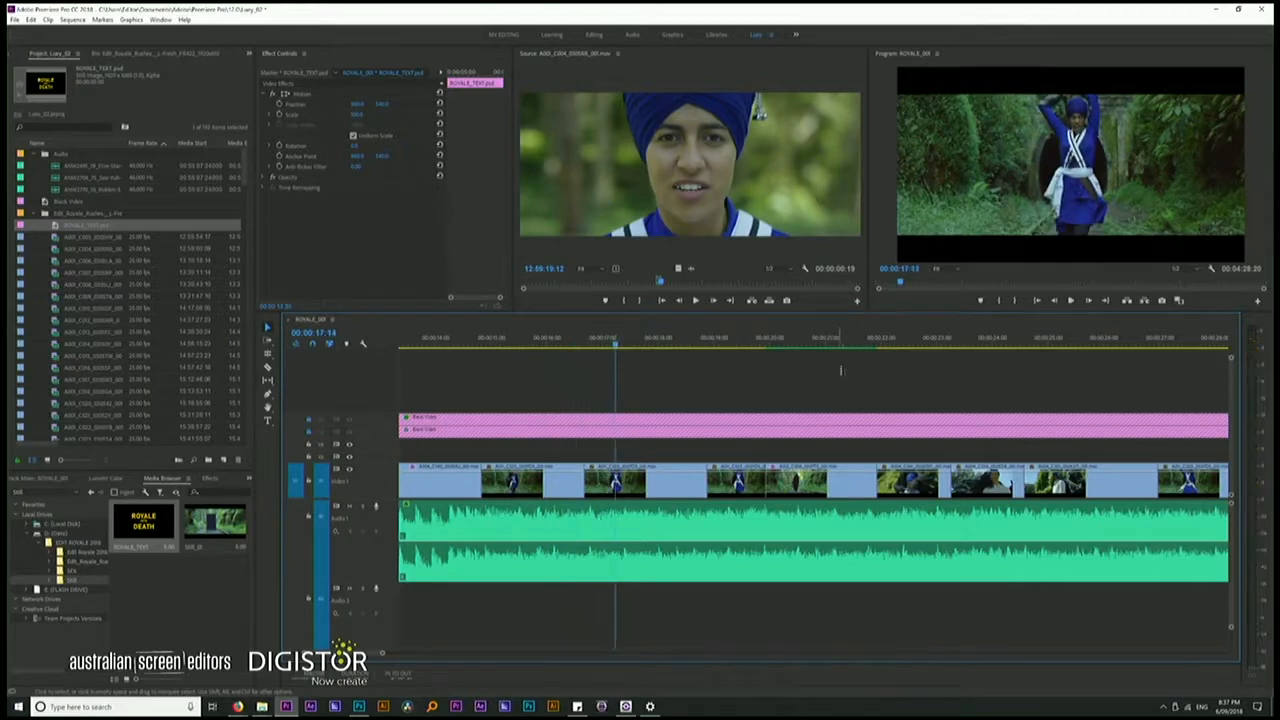
# Switch to the Photoshop window holding ROYALE_TEXT.psd
pyautogui.press('super')
pyautogui.press('super+Tab')
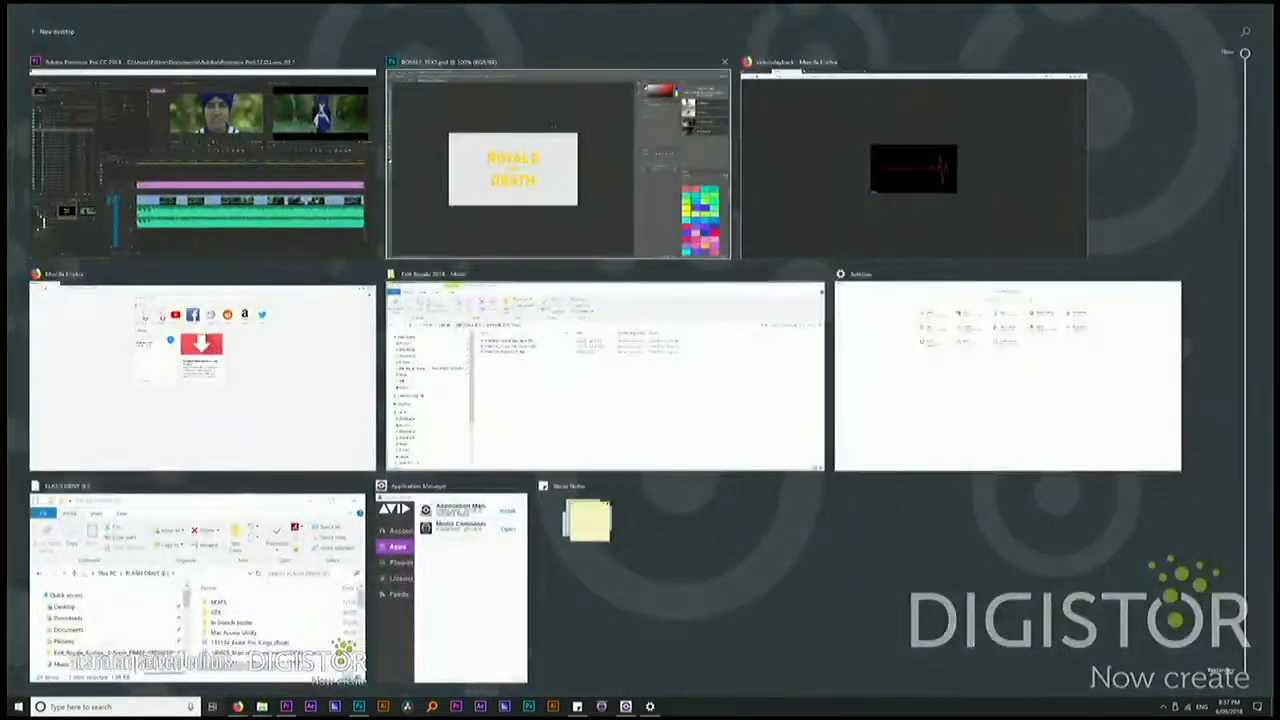
pyautogui.click(554, 129)
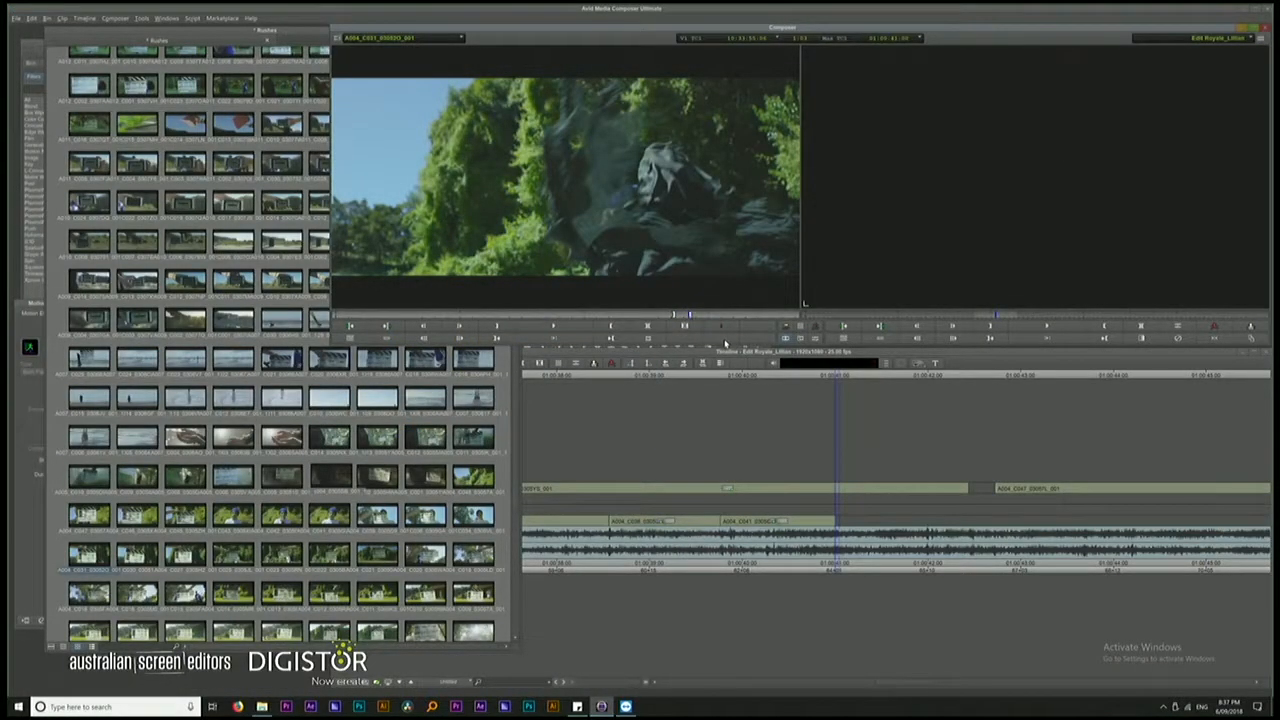
# In Media Composer, move the last two V1 clips about two seconds later and mark an In point at the gap's start
pyautogui.click(668, 521)
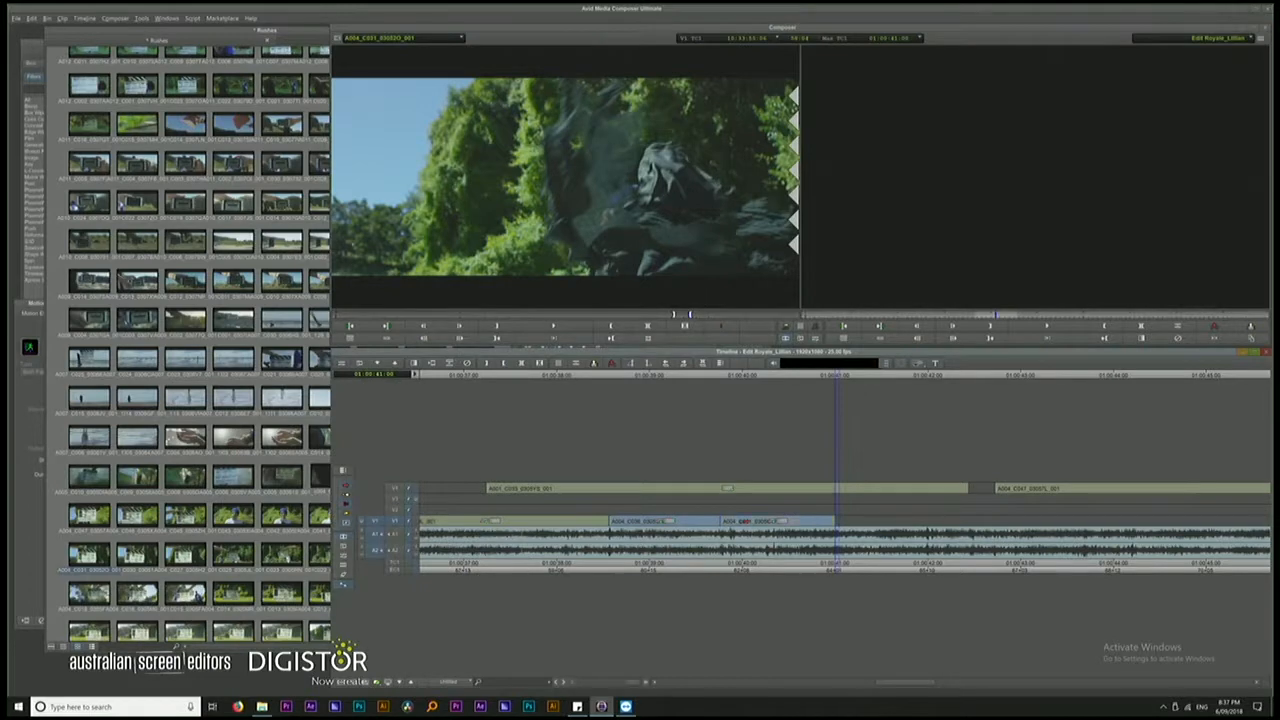
pyautogui.moveTo(668, 521); pyautogui.dragTo(865, 521)
pyautogui.moveTo(635, 383); pyautogui.dragTo(702, 378)
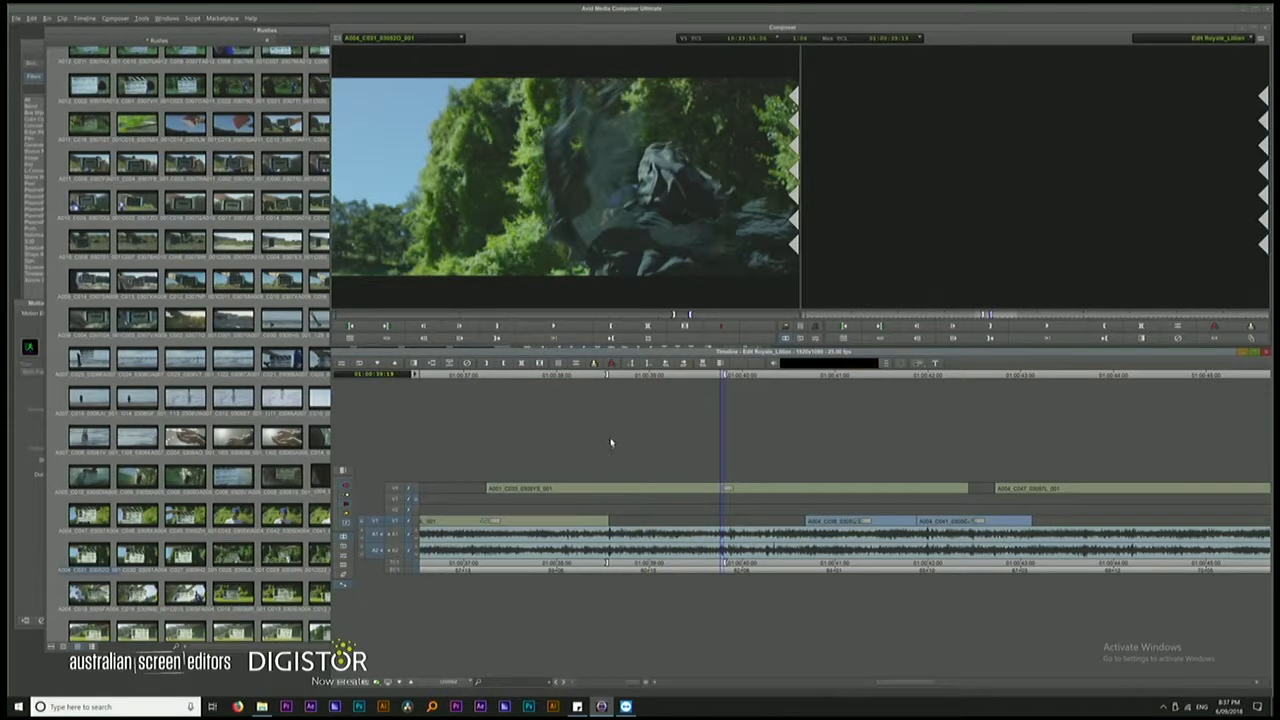
# Overwrite the loaded black-cloak shot into the V1 gap from the In point and narrow the Rushes bin to uncover the effects list
pyautogui.press('b')
pyautogui.click(651, 383)
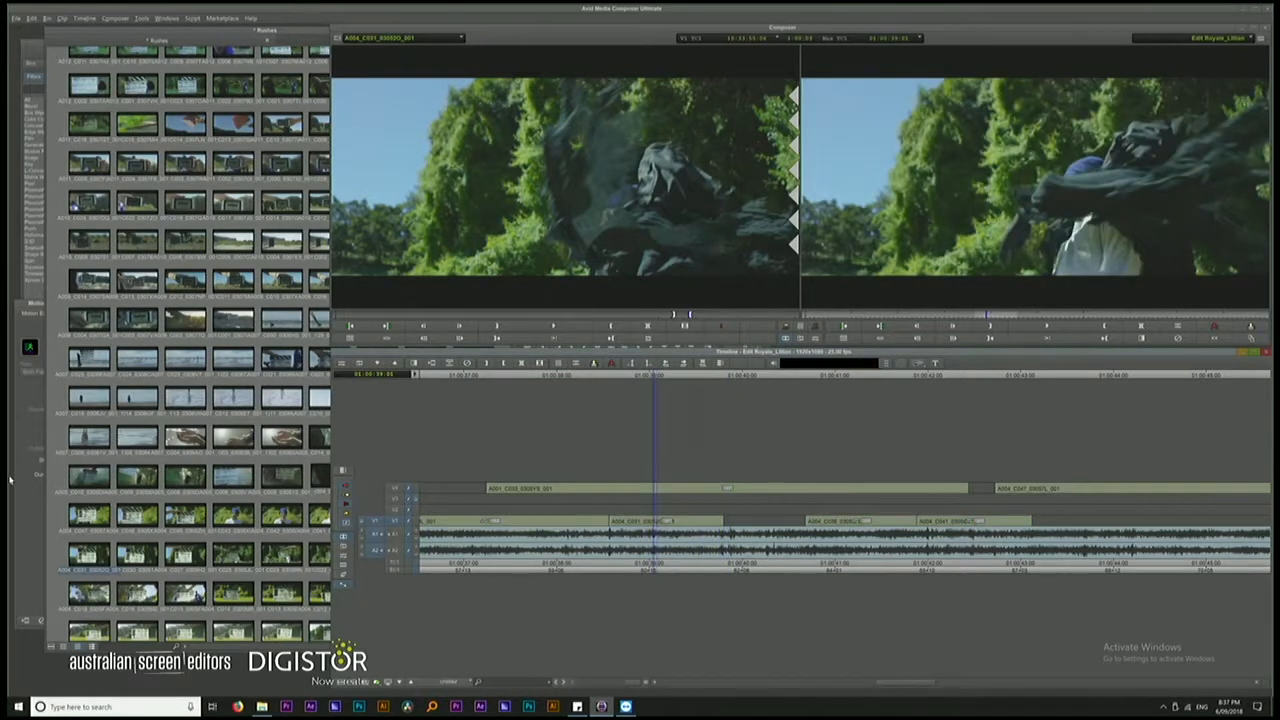
pyautogui.click(36, 473)
pyautogui.click(303, 34)
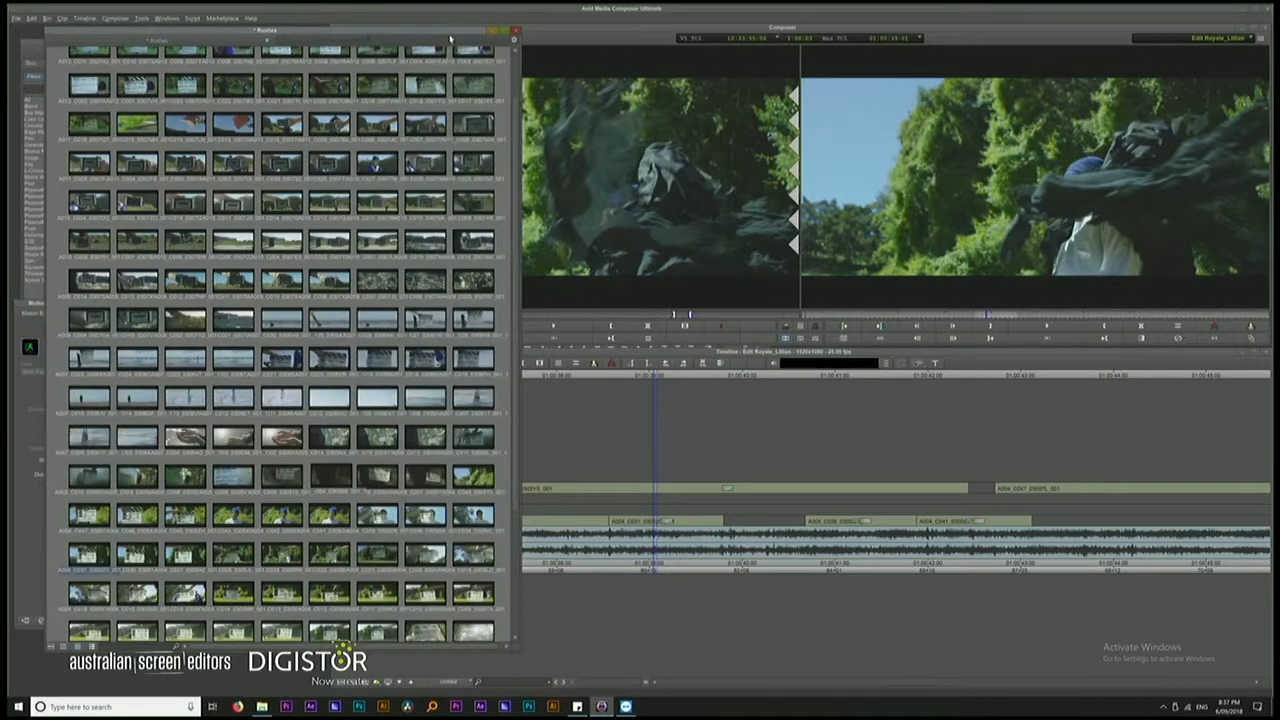
pyautogui.moveTo(520, 60); pyautogui.dragTo(331, 65)
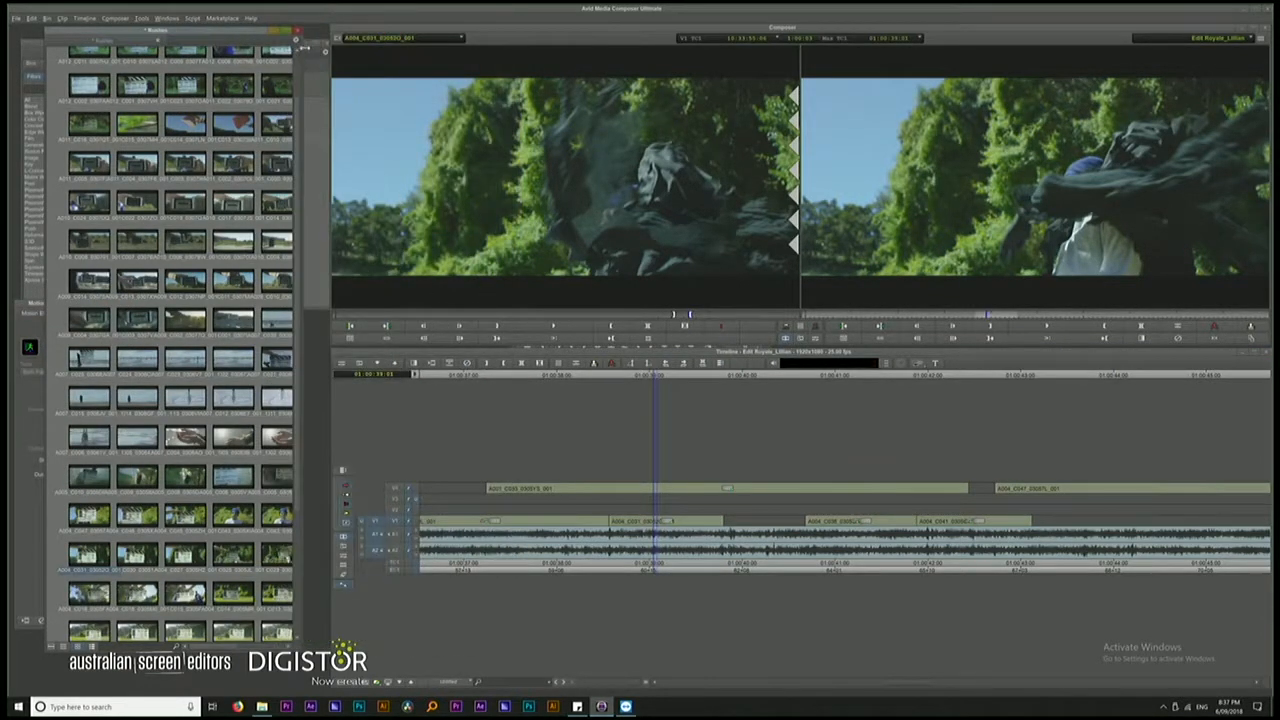
pyautogui.click(311, 157)
# Apply a Timewarp to the new black-cloak shot on V1, speed it up and play the result
pyautogui.moveTo(187, 141); pyautogui.dragTo(663, 520)
pyautogui.click(24, 539)
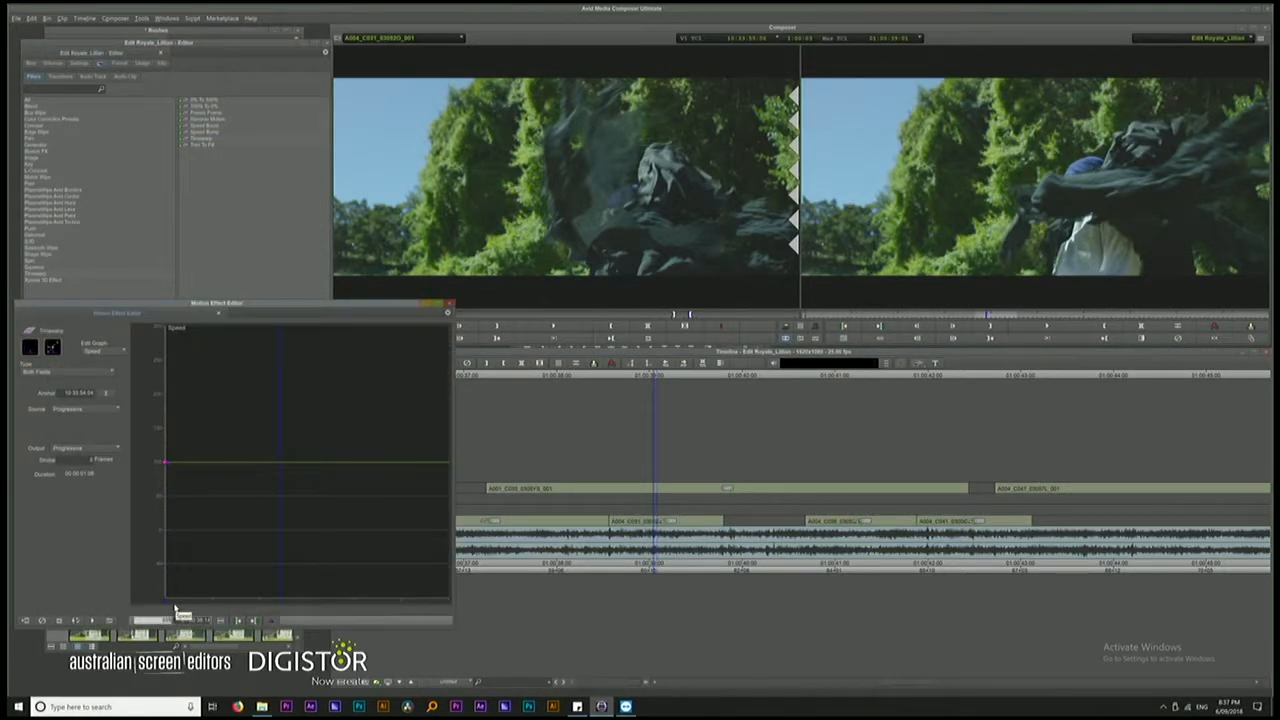
pyautogui.press('Delete')
pyautogui.click(651, 382)
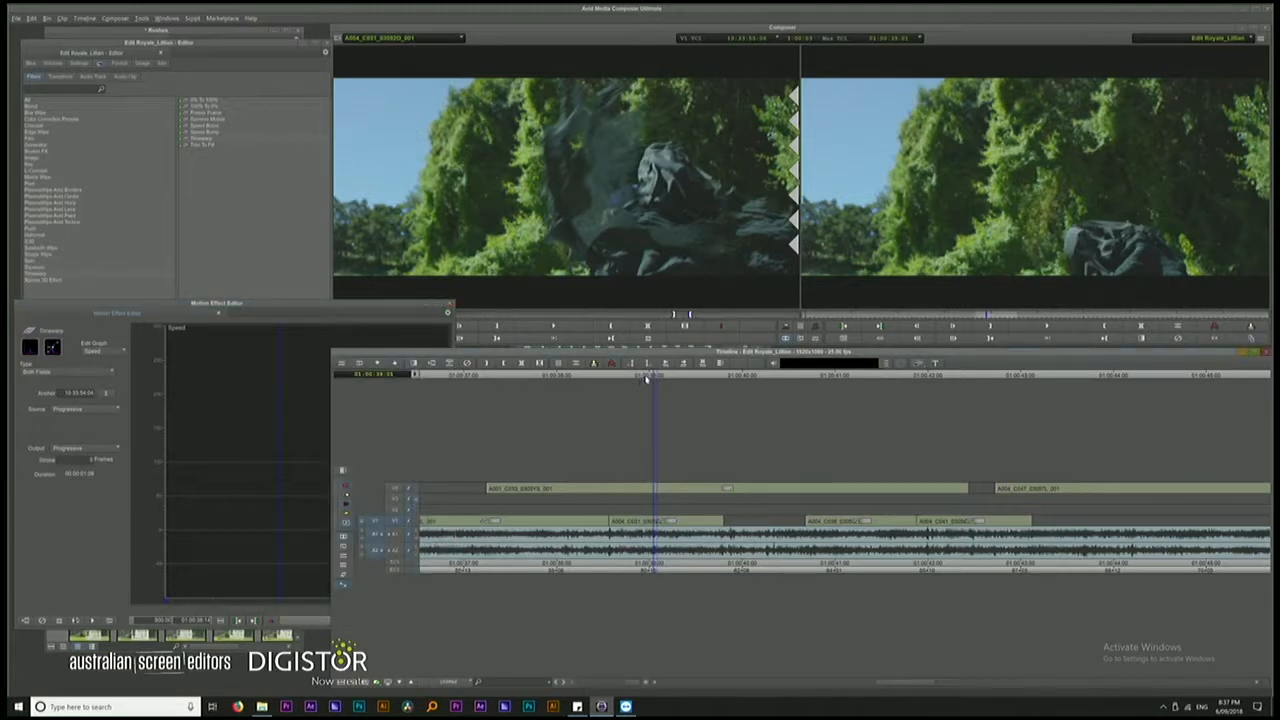
pyautogui.press('space')
pyautogui.press('space')
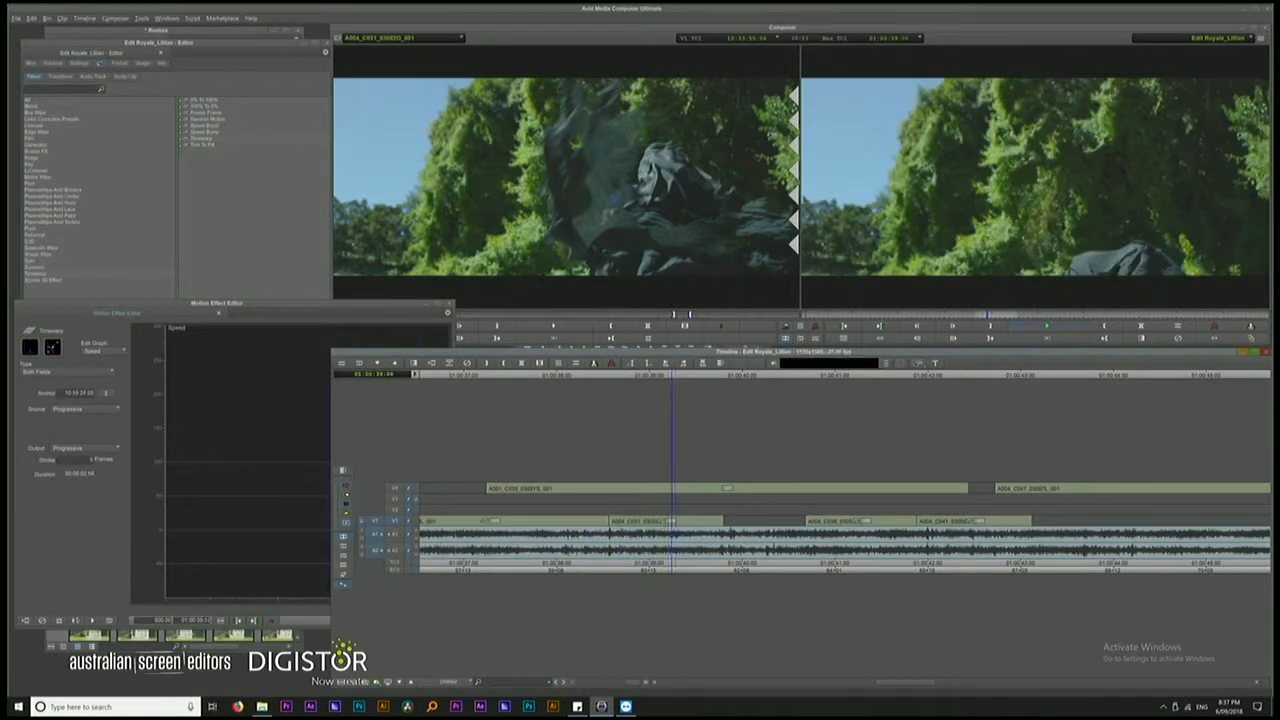
pyautogui.click(673, 384)
pyautogui.press('space')
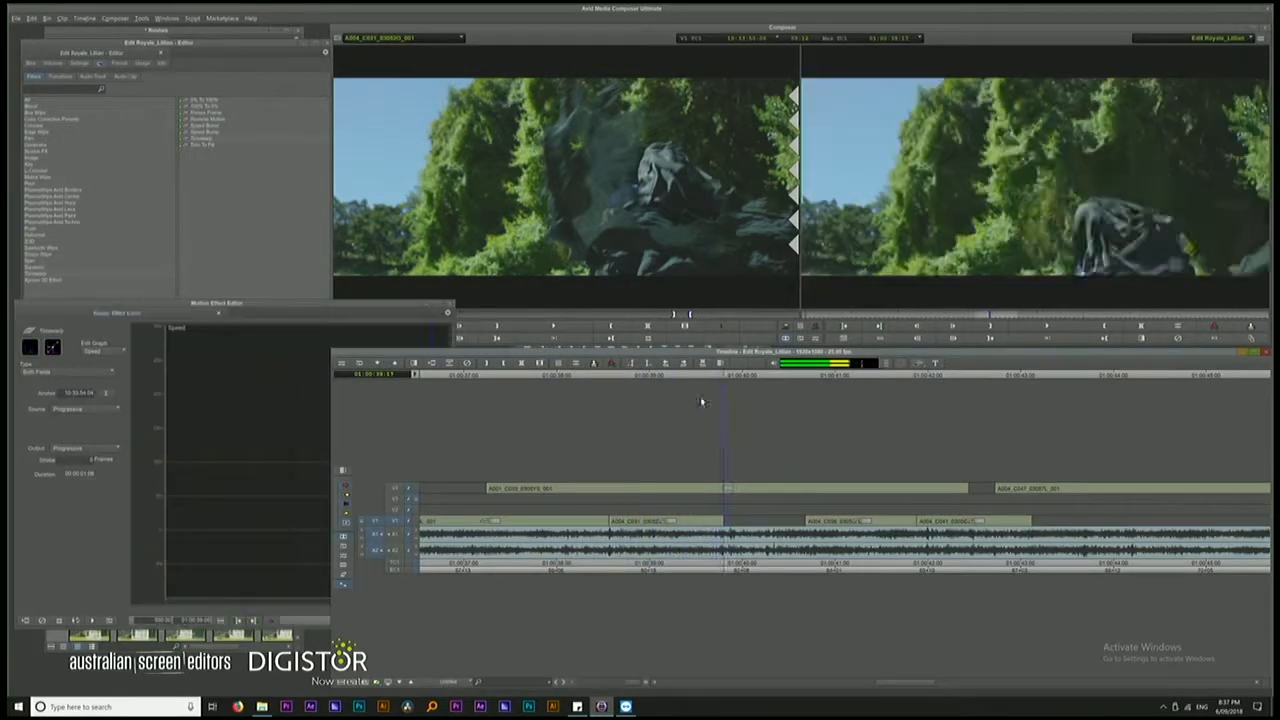
# Move the last two V1 clips about 0.9 seconds earlier against the sped-up cloak shot and play across the cut
pyautogui.click(612, 382)
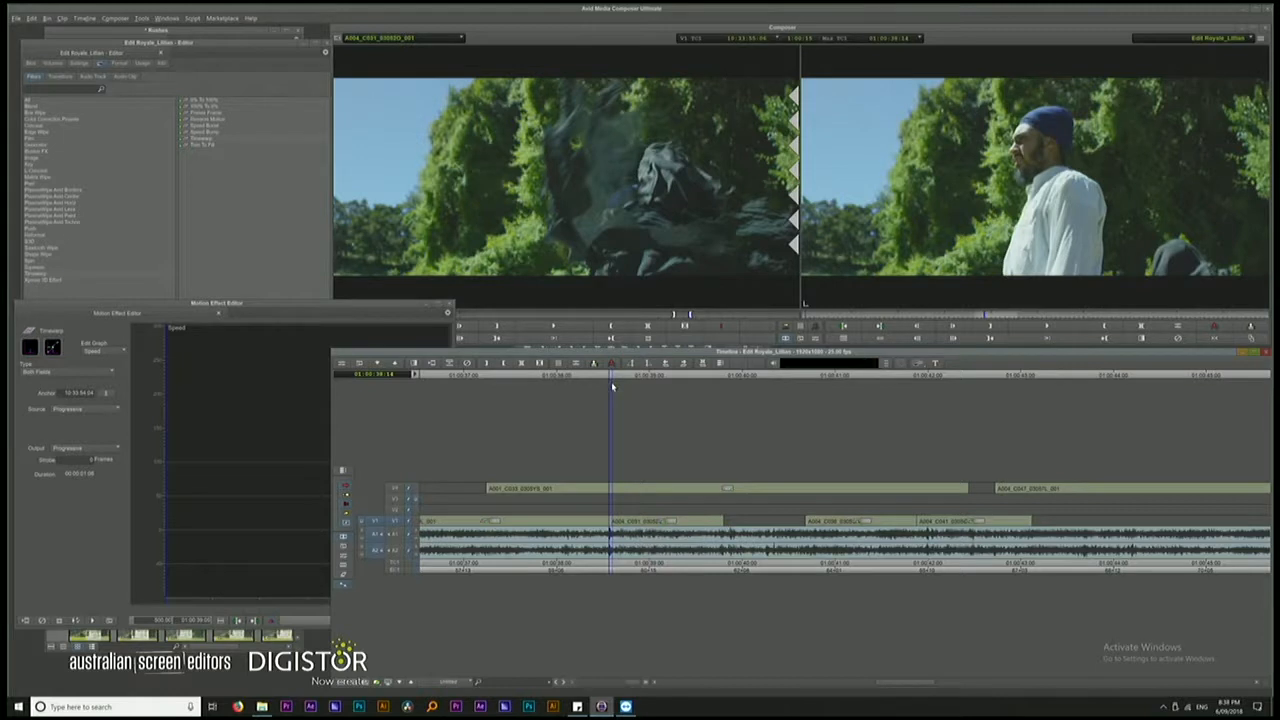
pyautogui.press('space')
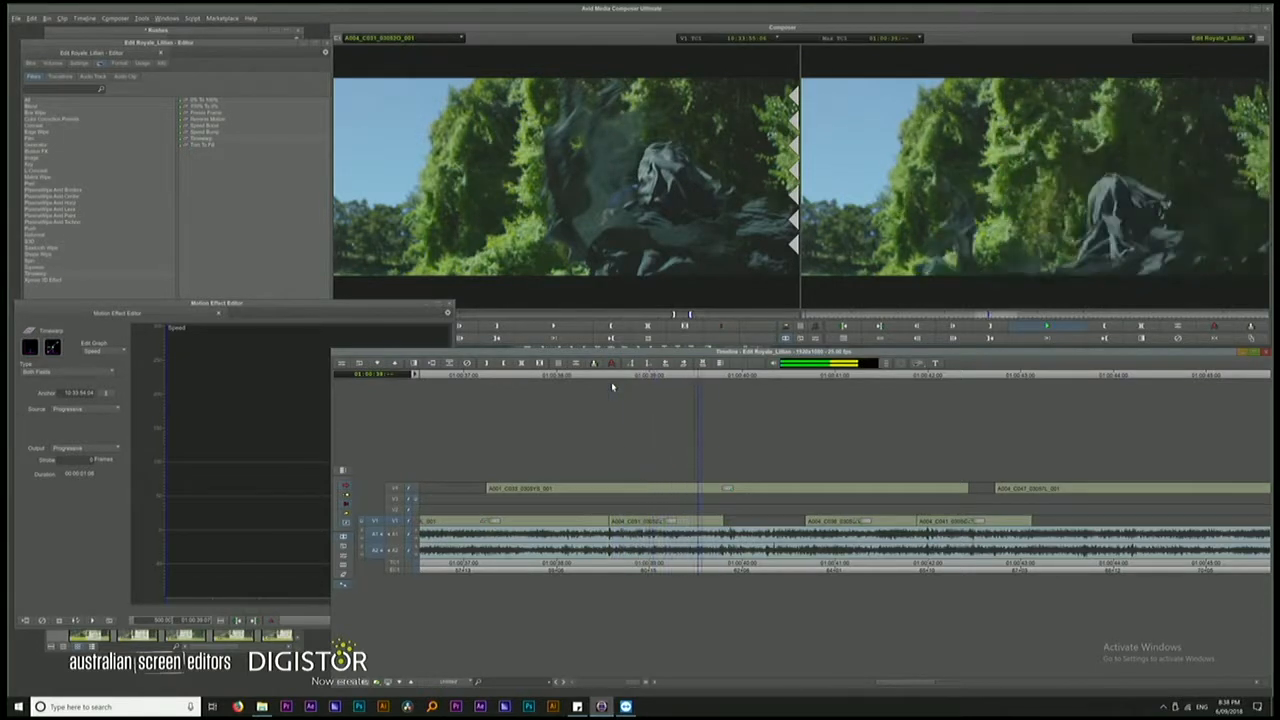
pyautogui.press('space')
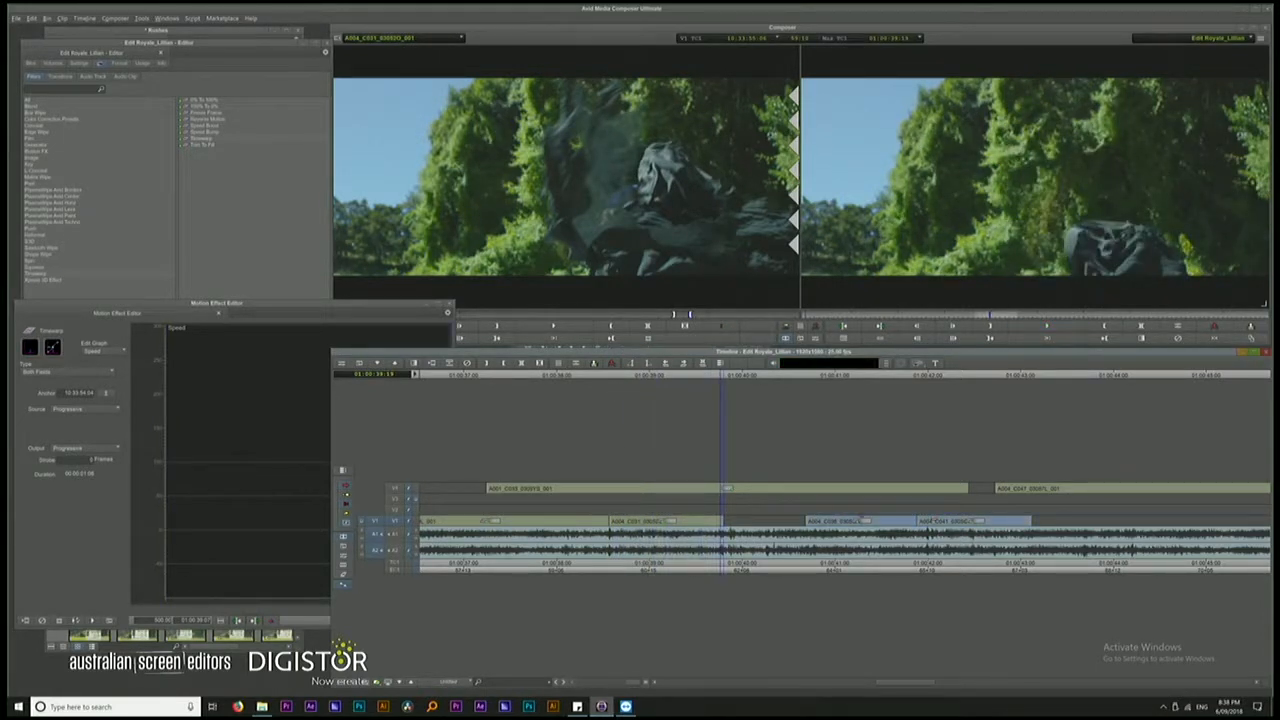
pyautogui.moveTo(820, 515); pyautogui.dragTo(736, 515)
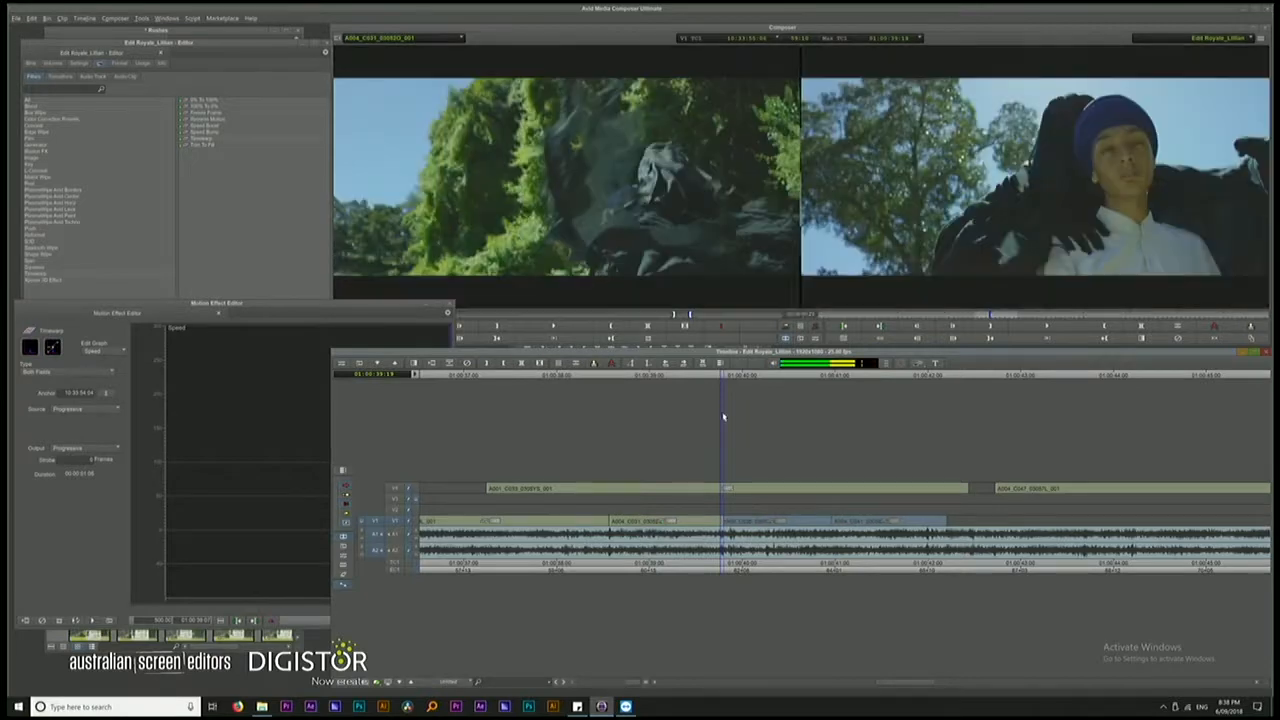
pyautogui.click(579, 377)
pyautogui.press('space')
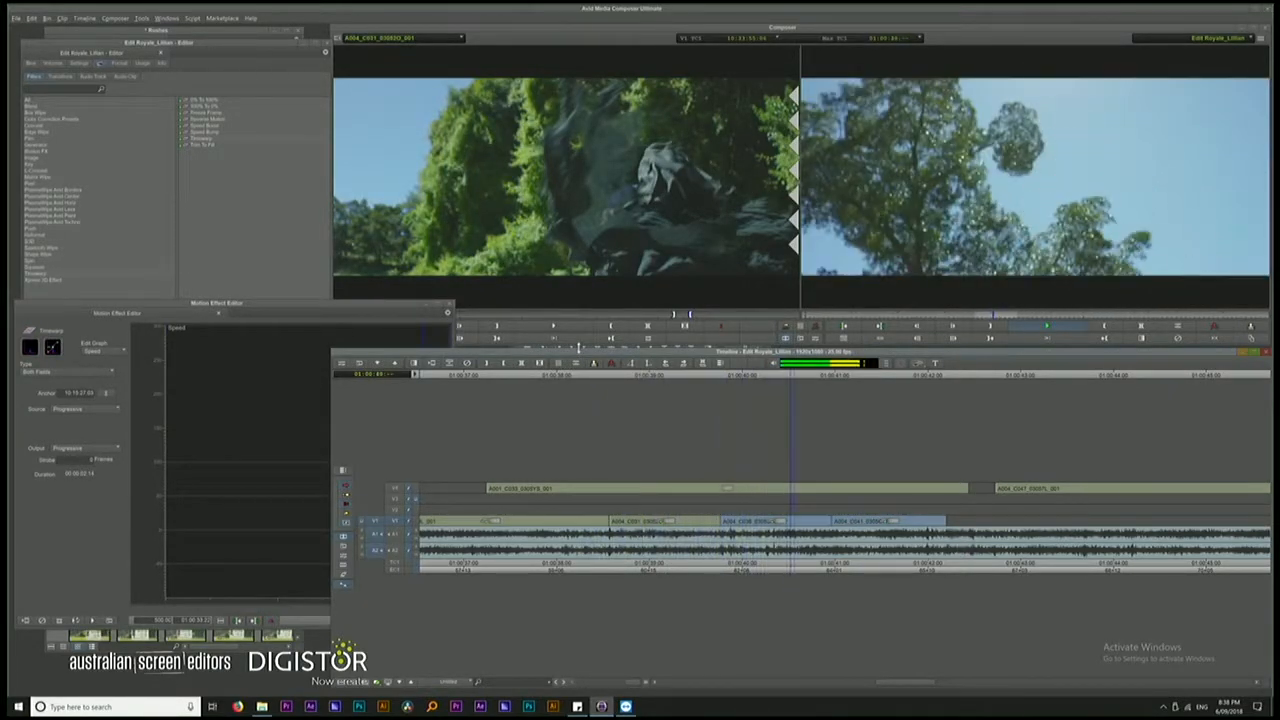
pyautogui.press('space')
# Move the last V1 clip about half a second earlier over the preceding clip's tail, starting at 01:00:40:12
pyautogui.click(686, 377)
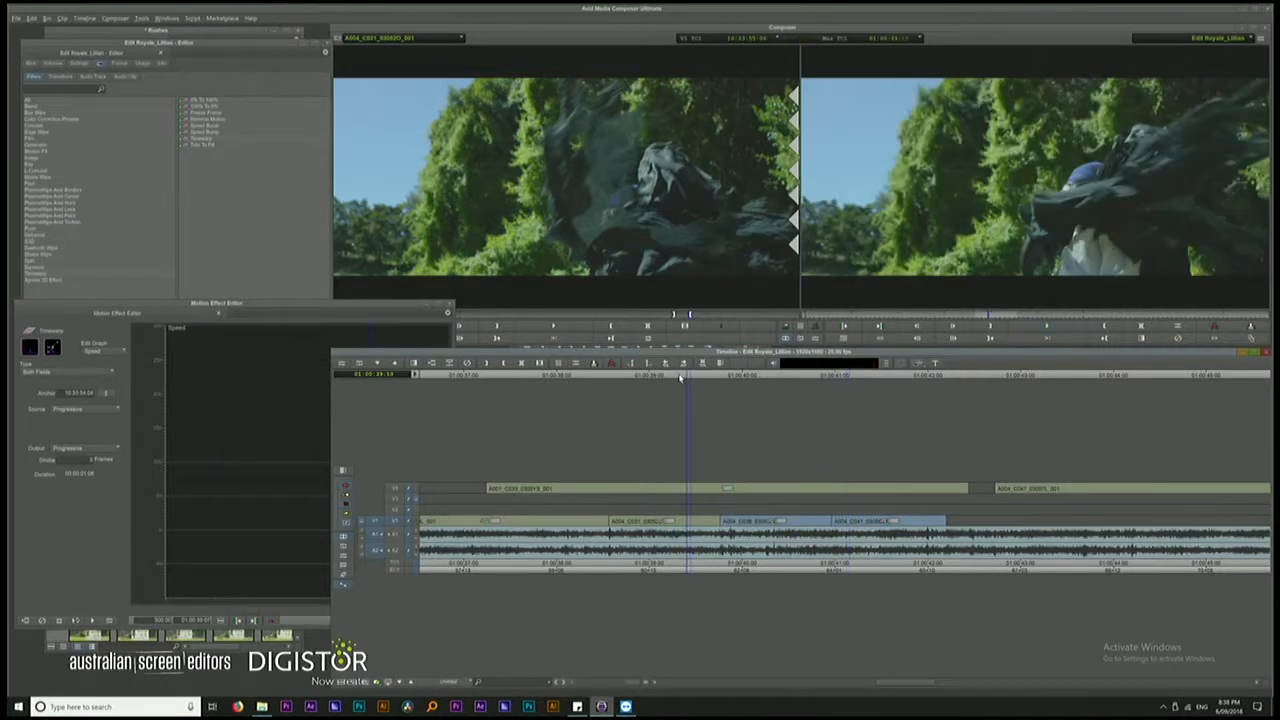
pyautogui.press('space')
pyautogui.press('space')
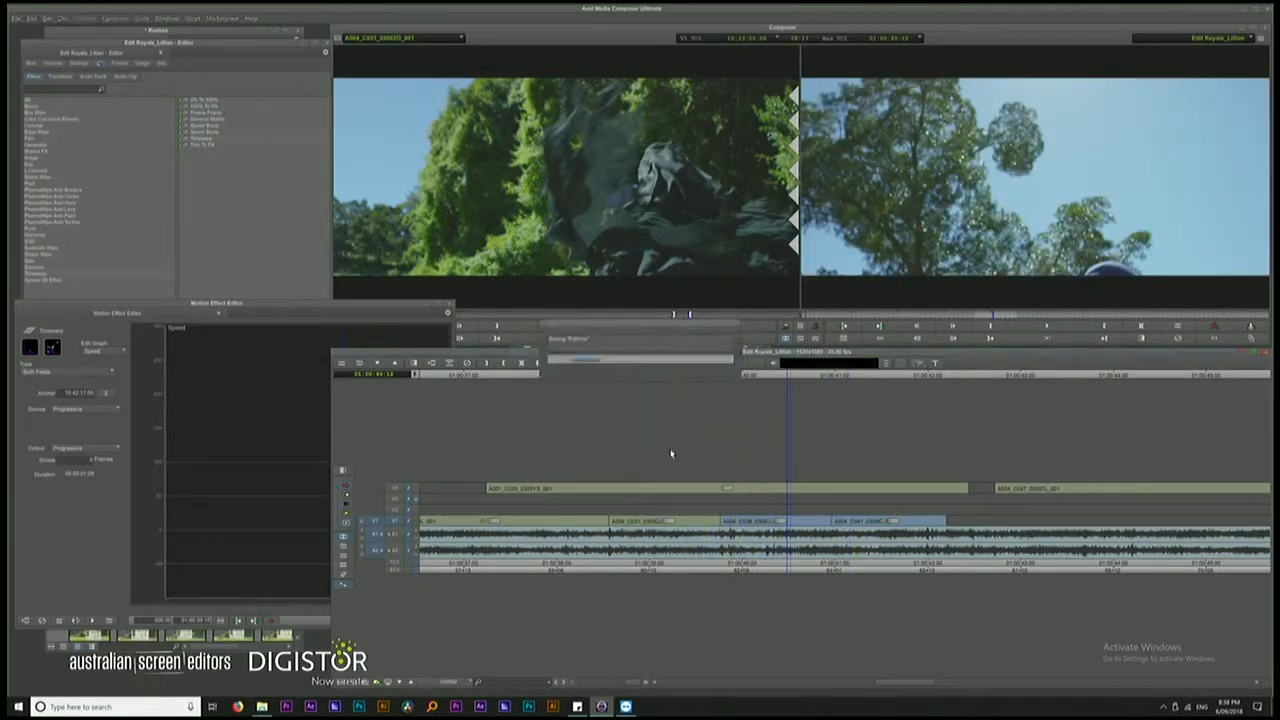
pyautogui.click(865, 522)
pyautogui.moveTo(865, 522); pyautogui.dragTo(821, 522)
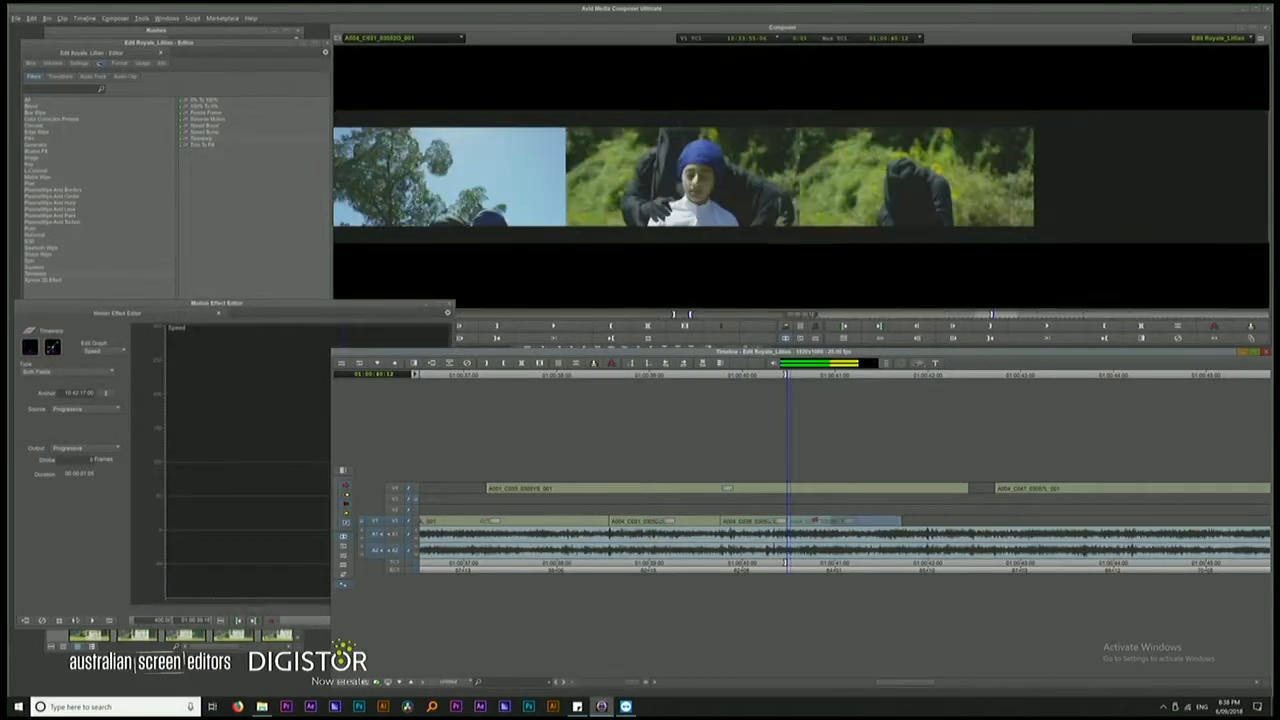
# Play through the last V1 clip and trim its end back to about 01:00:41:01
pyautogui.moveTo(788, 377); pyautogui.dragTo(682, 377)
pyautogui.press('space')
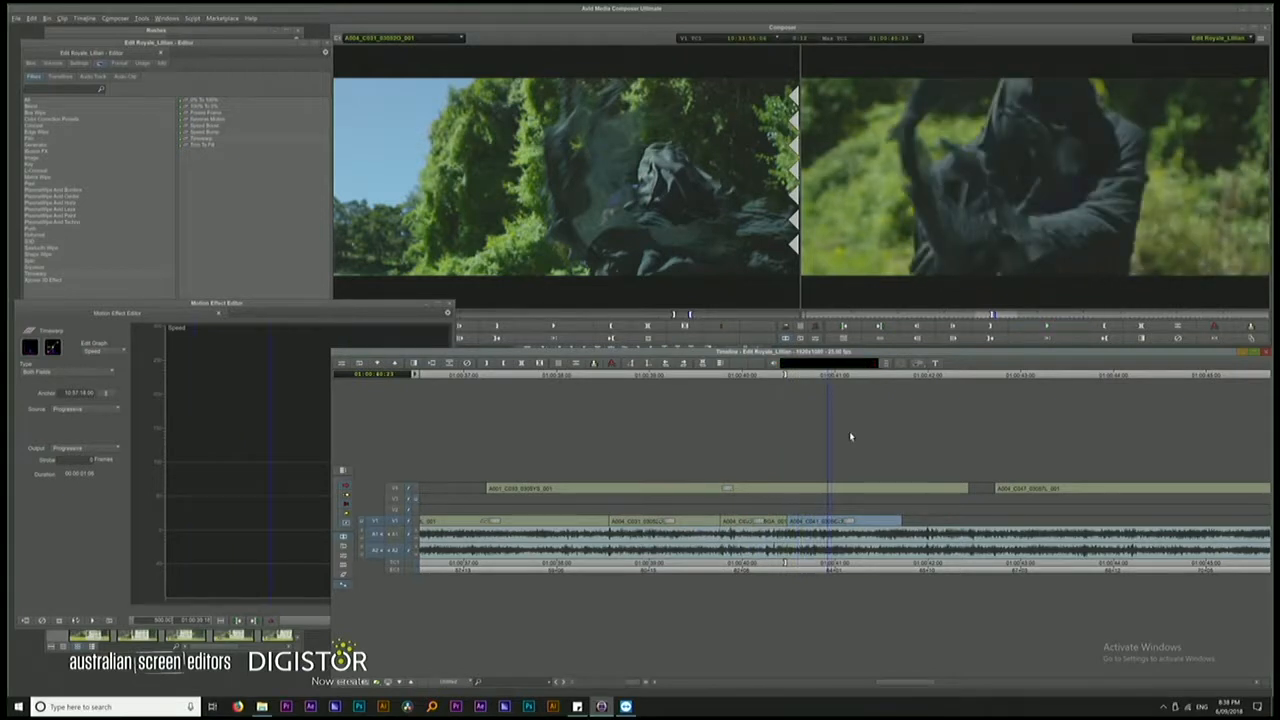
pyautogui.press('space')
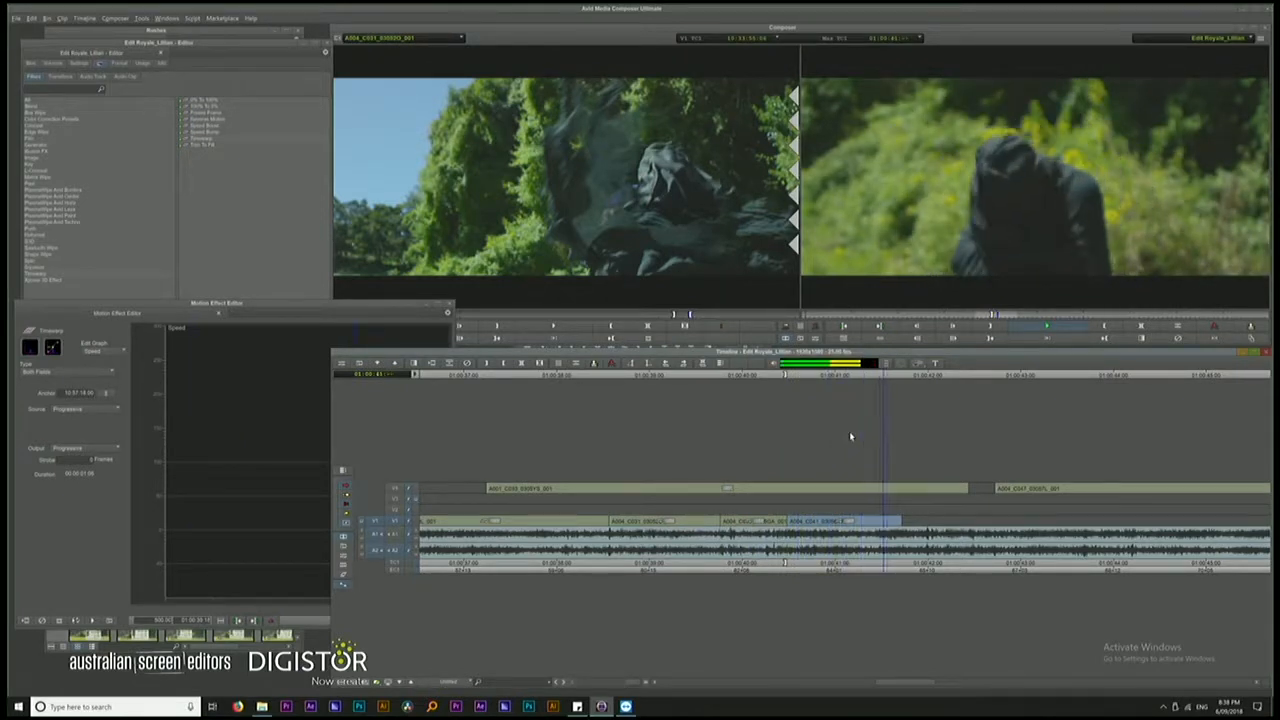
pyautogui.press('space')
pyautogui.moveTo(883, 377); pyautogui.dragTo(808, 376)
pyautogui.press('space')
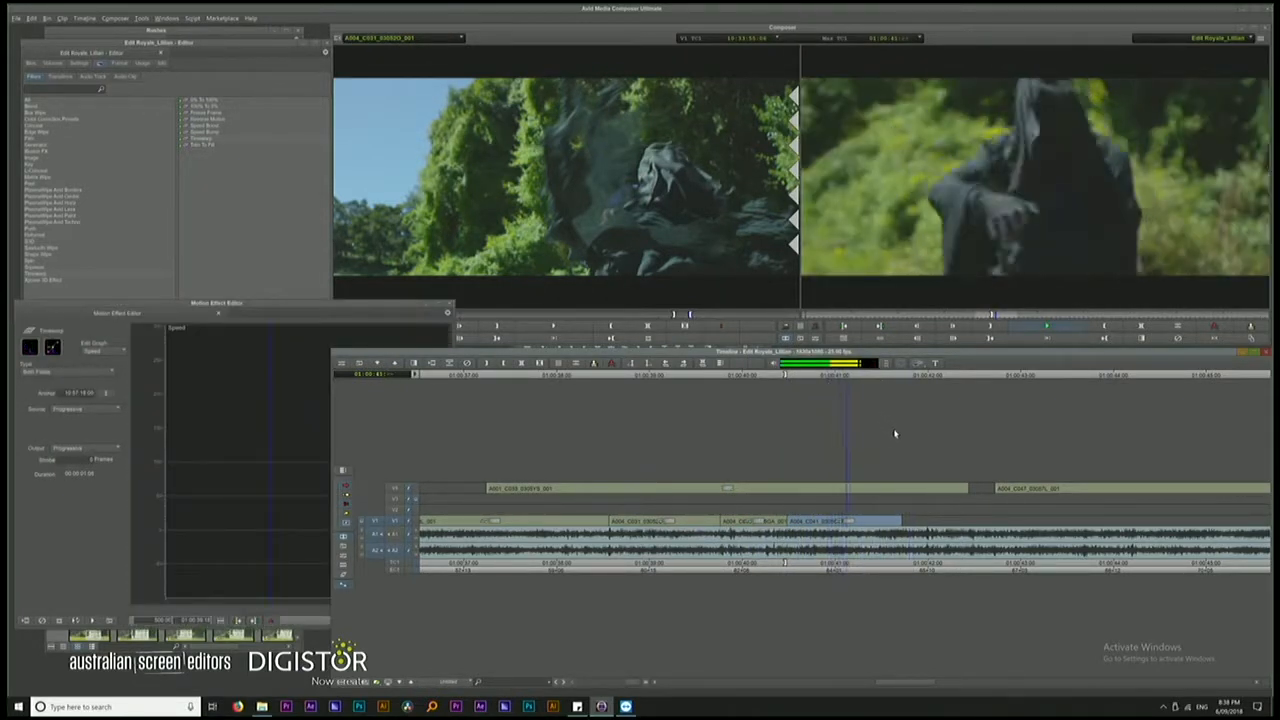
pyautogui.moveTo(902, 521); pyautogui.dragTo(856, 521)
pyautogui.moveTo(849, 520); pyautogui.dragTo(841, 520)
# Play the run of short V1 shots from before the black-cloak shot to the end
pyautogui.moveTo(827, 378); pyautogui.dragTo(595, 403)
pyautogui.press('space')
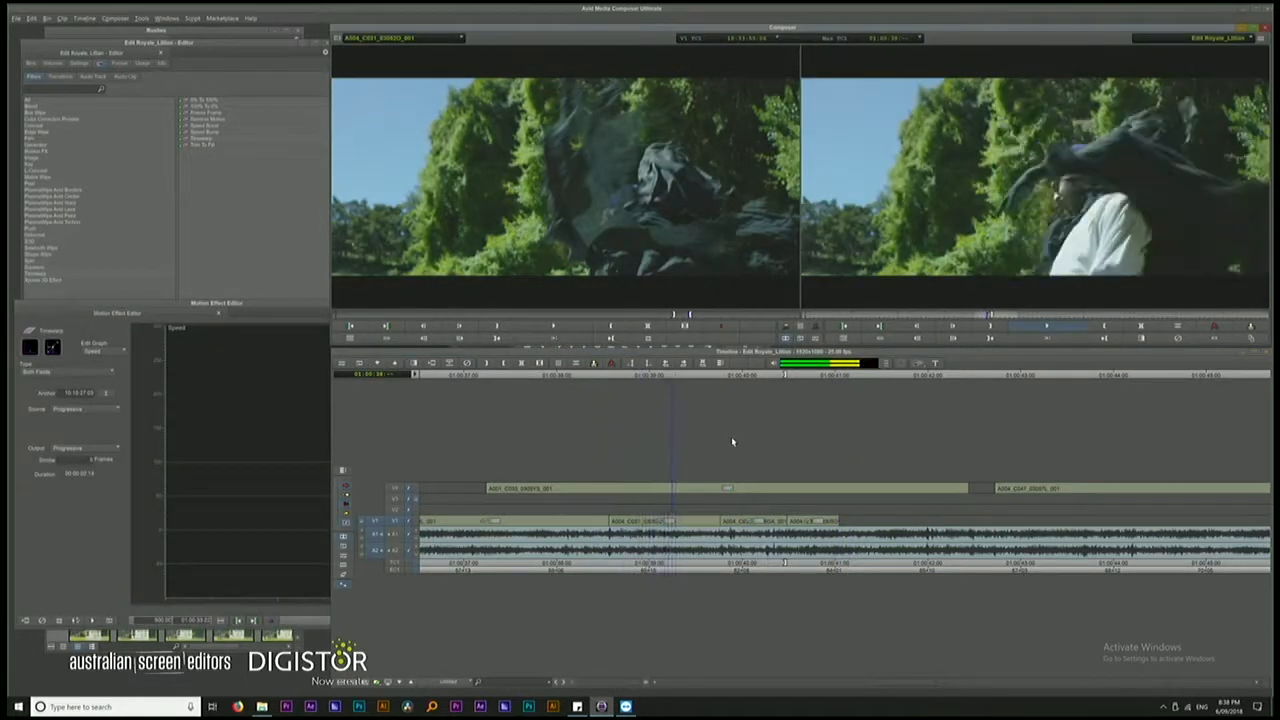
pyautogui.press('space')
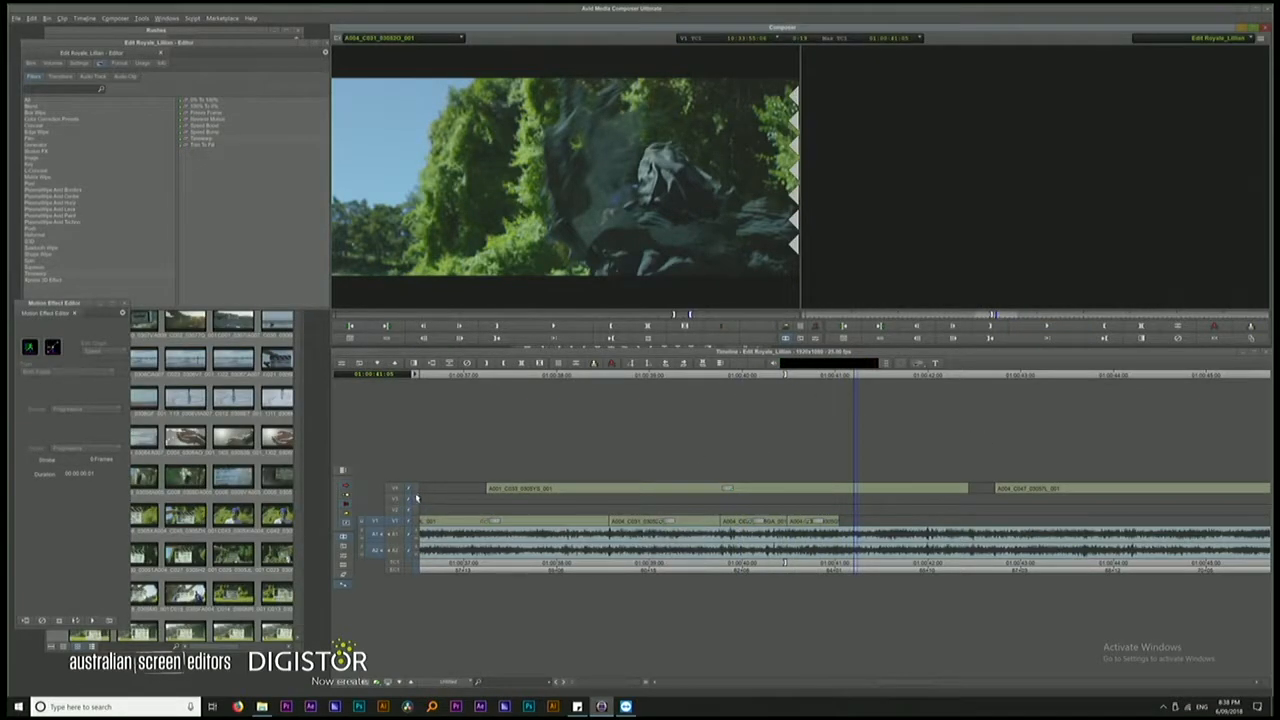
# Match-frame the upper-track shot of the boy in blue into the source monitor and mark its action range
pyautogui.click(737, 418)
pyautogui.moveTo(1036, 378); pyautogui.dragTo(1006, 382)
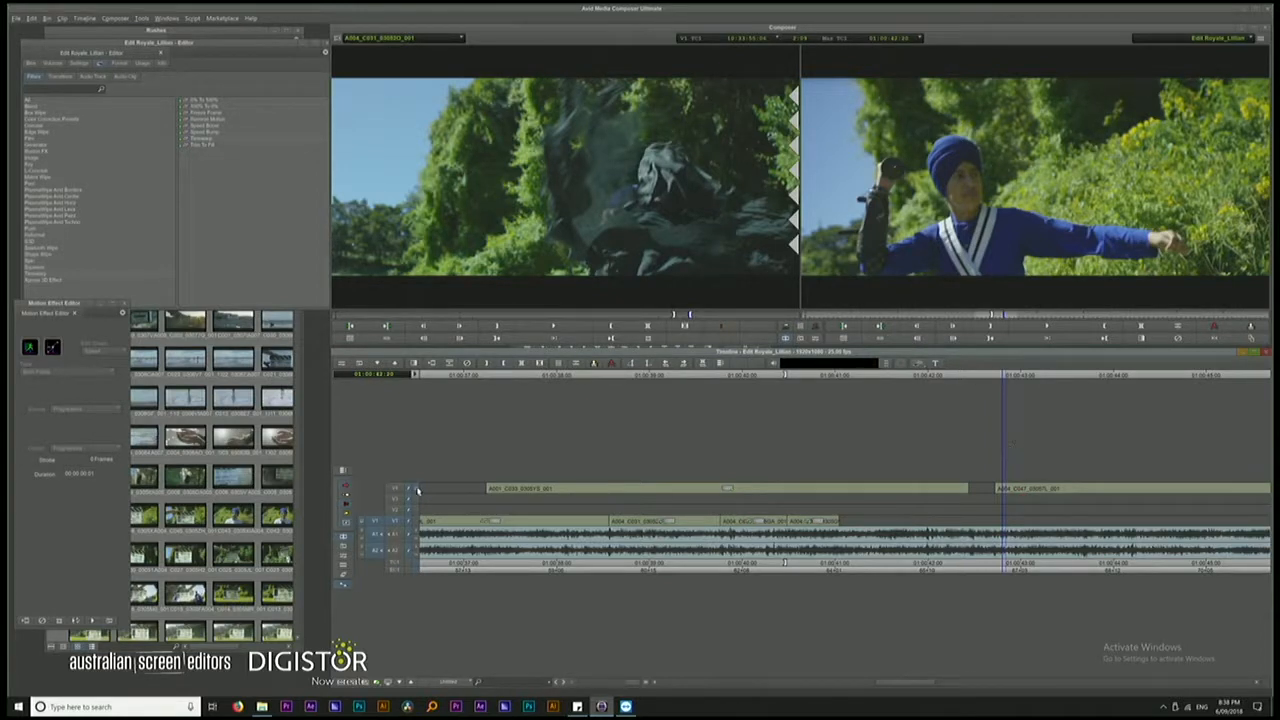
pyautogui.press('n')
pyautogui.moveTo(362, 320); pyautogui.dragTo(670, 317)
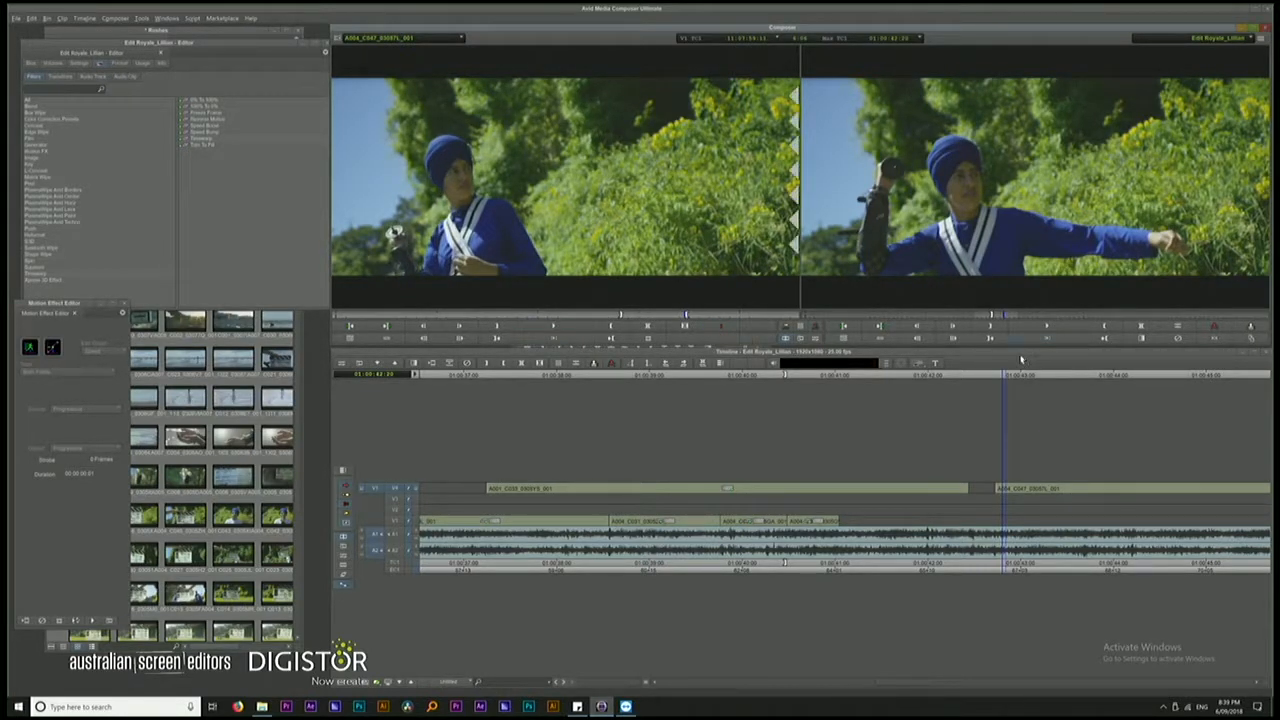
# Patch the source video to V1 and overwrite the marked shot of the boy in blue right after the last V1 clip
pyautogui.click(822, 392)
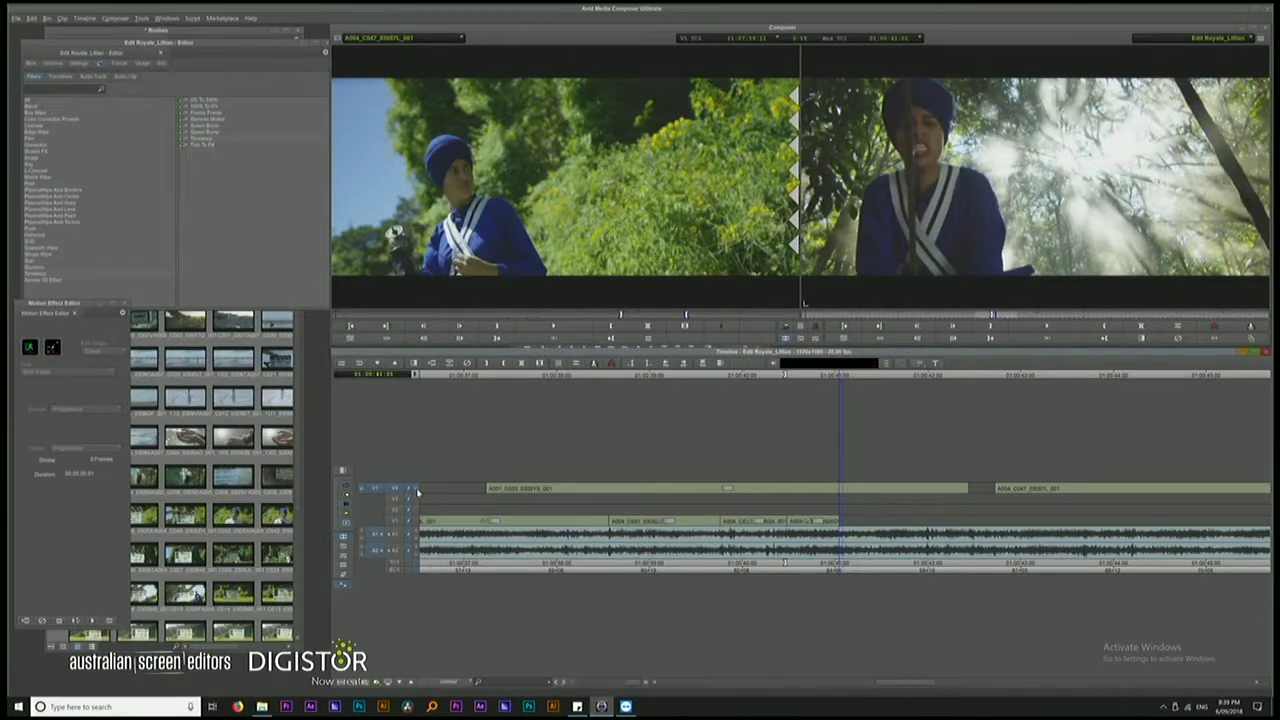
pyautogui.click(372, 521)
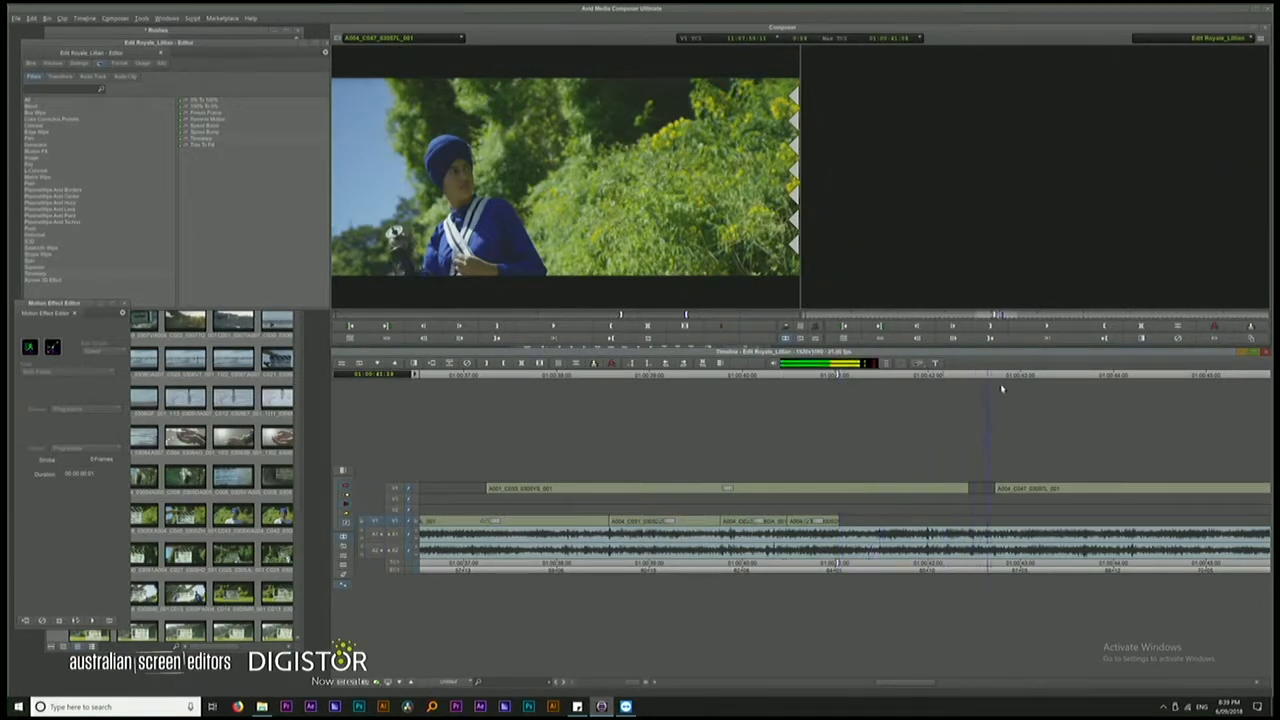
pyautogui.press('b')
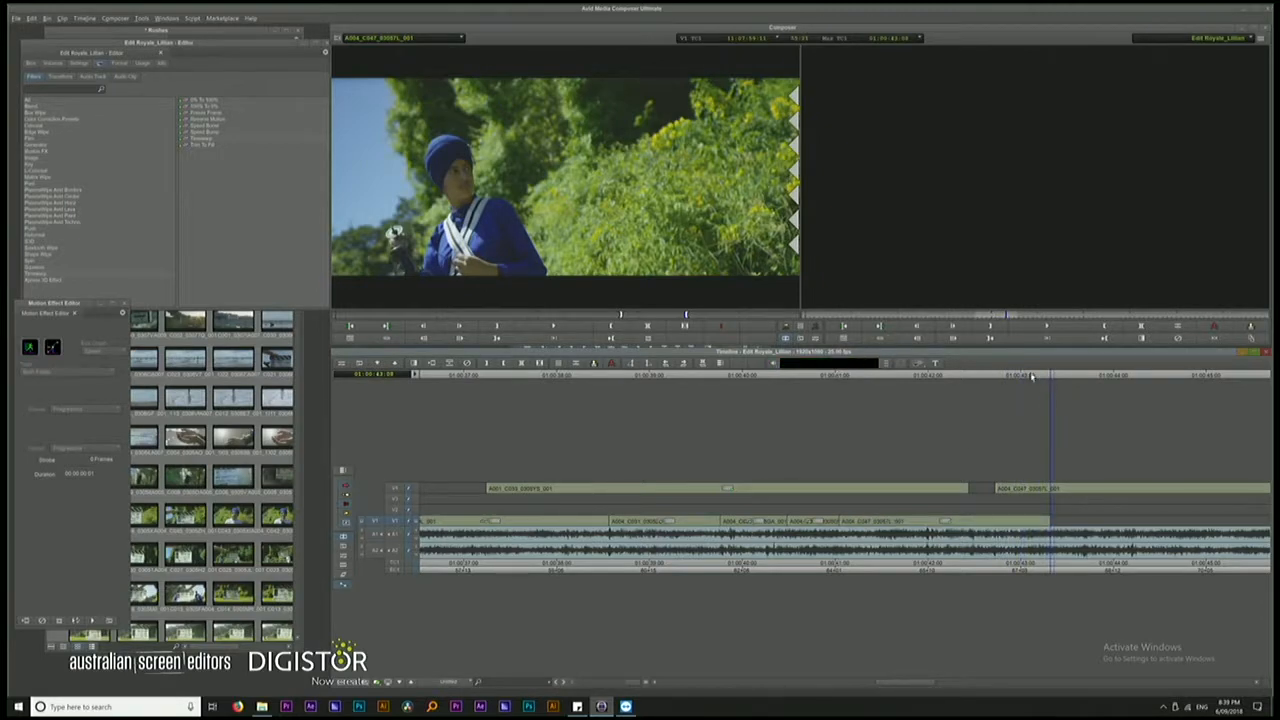
# Apply a Timewarp to the shot of the boy in blue on V1 and increase its speed
pyautogui.moveTo(1032, 376); pyautogui.dragTo(941, 376)
pyautogui.moveTo(186, 139); pyautogui.dragTo(891, 523)
pyautogui.press('space')
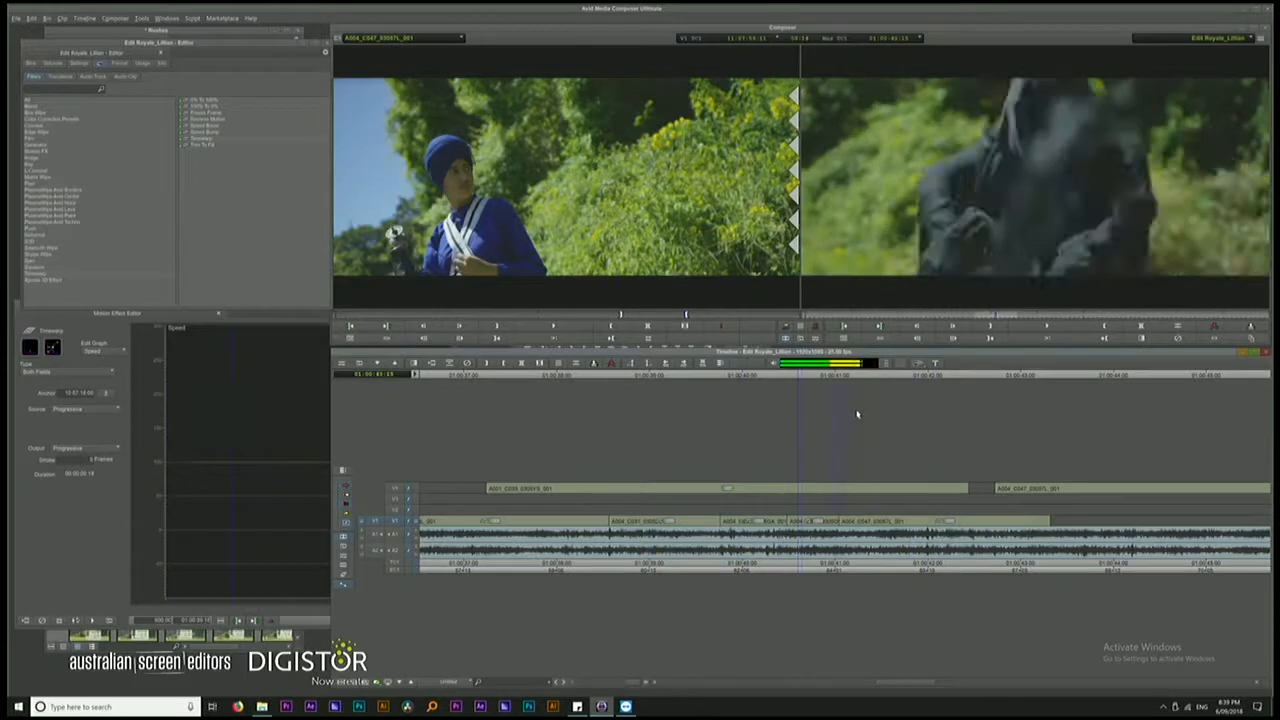
pyautogui.press('space')
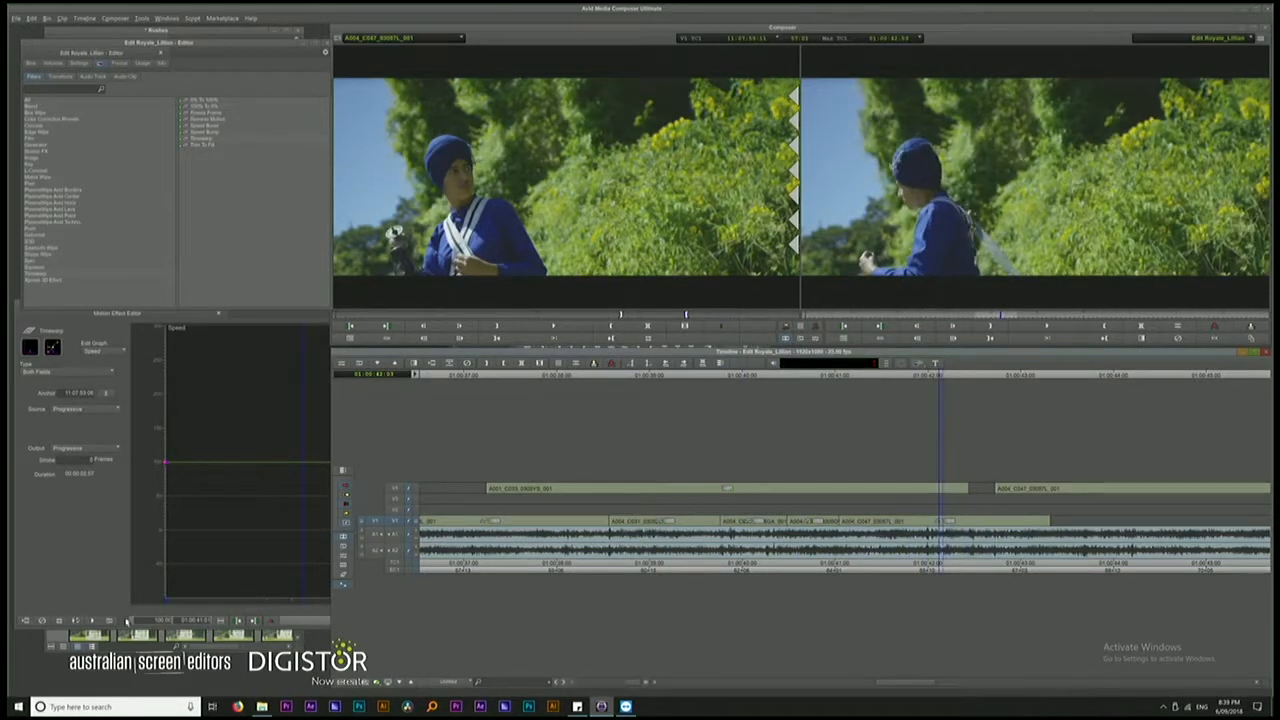
pyautogui.click(156, 623)
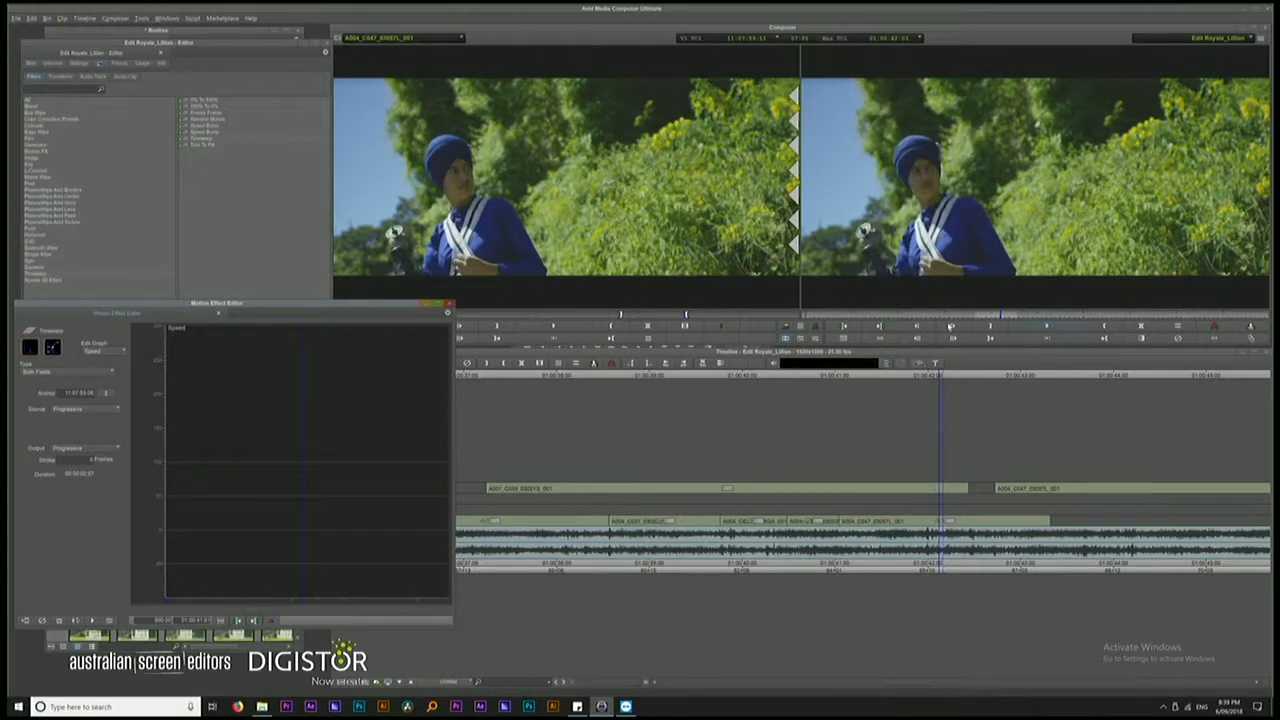
# Play the sped-up shot of the boy in blue with its lead-in to check its timing against the music
pyautogui.click(816, 382)
pyautogui.press('space')
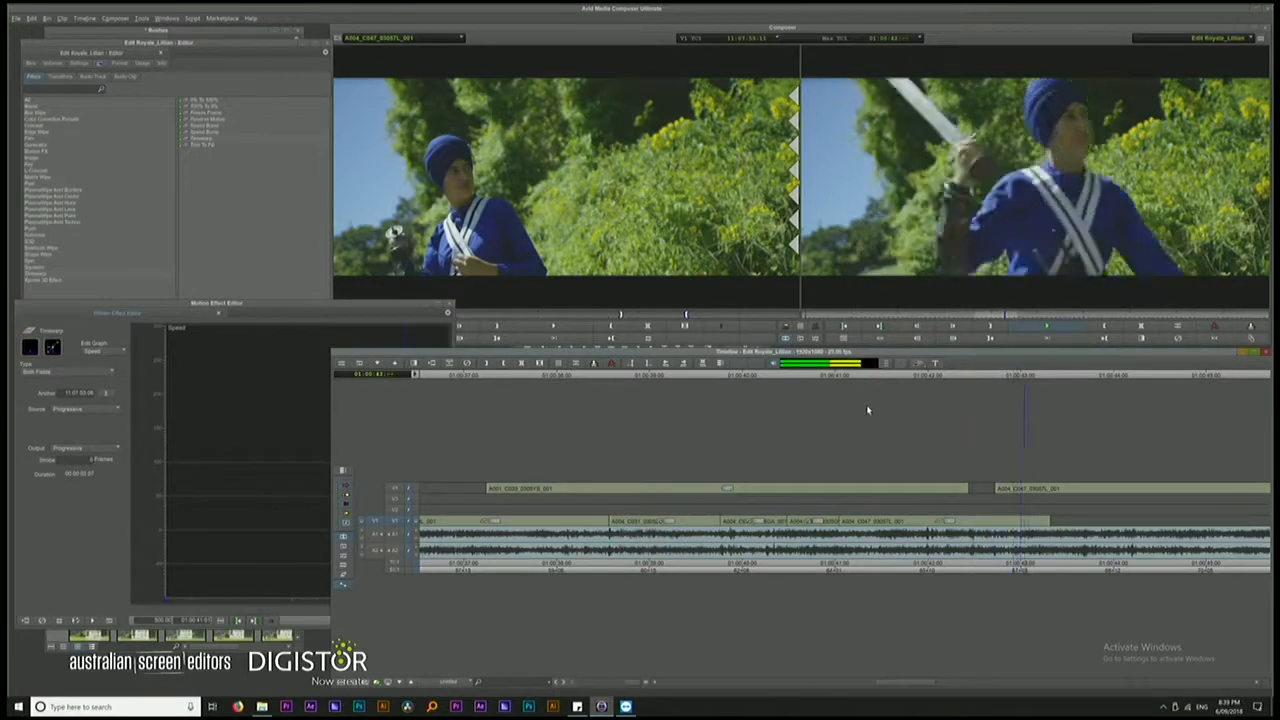
pyautogui.moveTo(1060, 377); pyautogui.dragTo(856, 381)
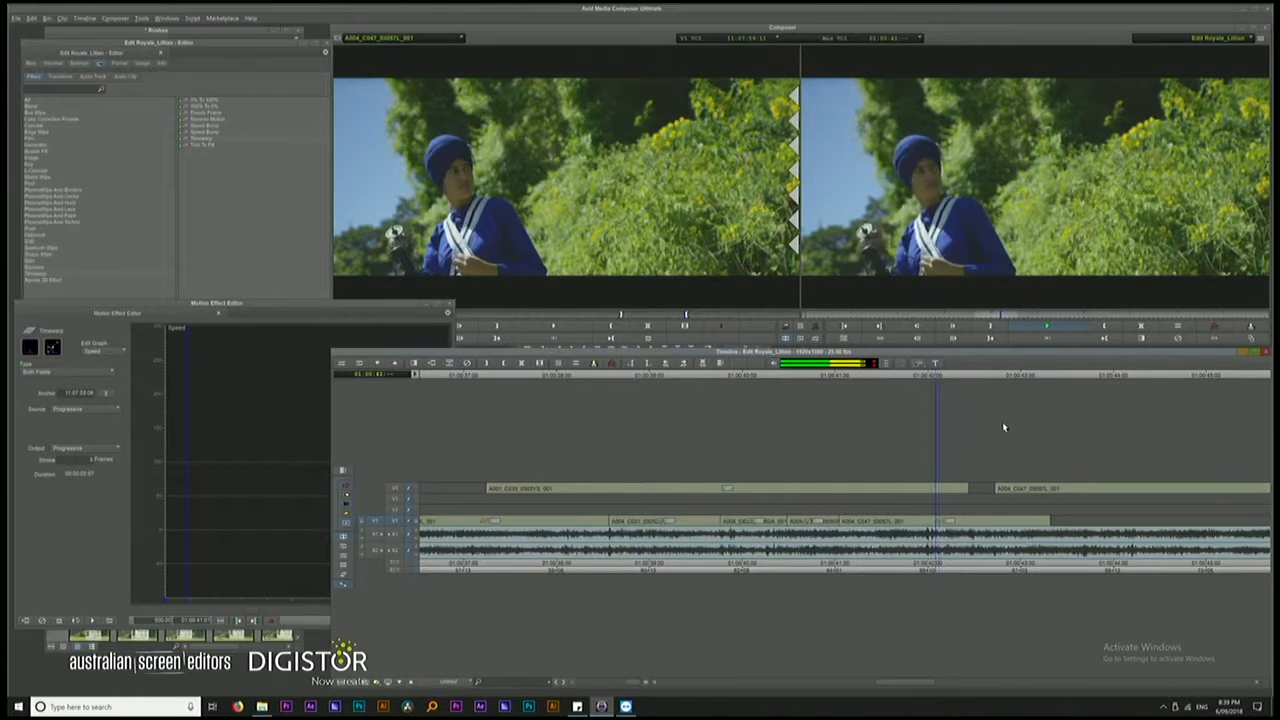
pyautogui.press('space')
pyautogui.press('space')
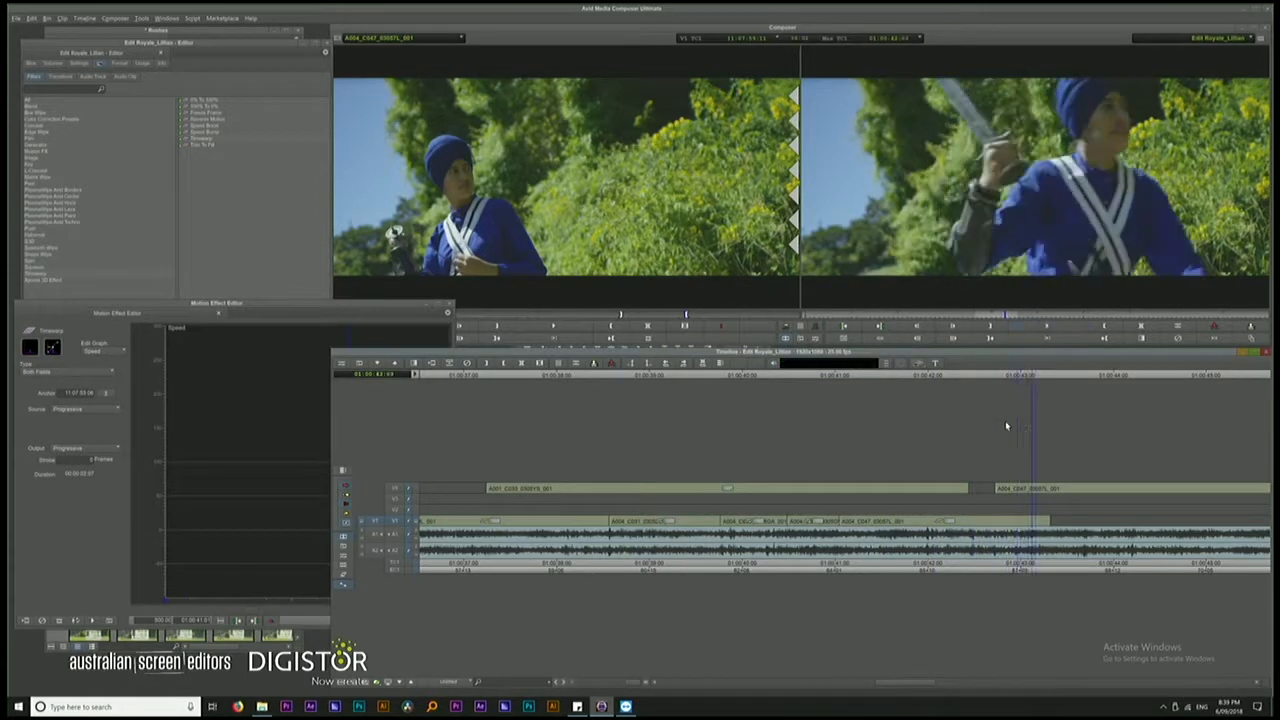
pyautogui.press('space')
pyautogui.press('space')
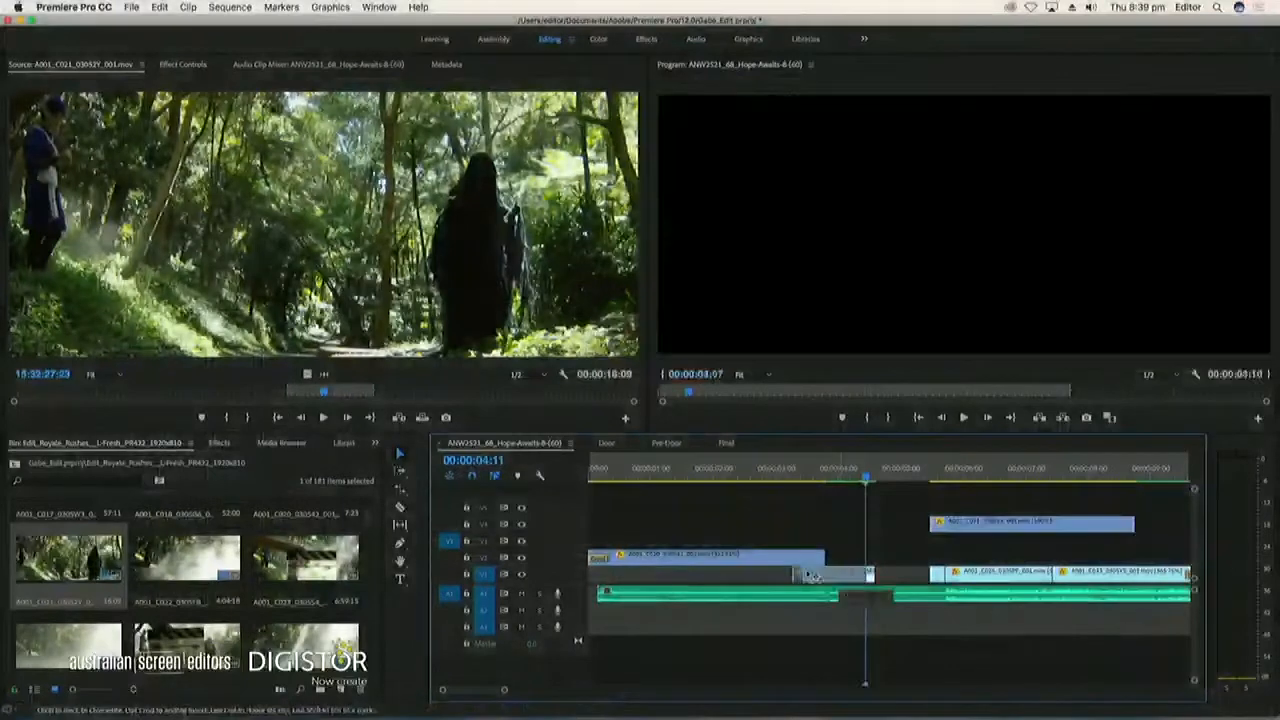
# In Premiere Pro, review the A001_C024 clip on V1, then overwrite it with the upper-track A001_C021 clip, starting at about two seconds
pyautogui.click(766, 572)
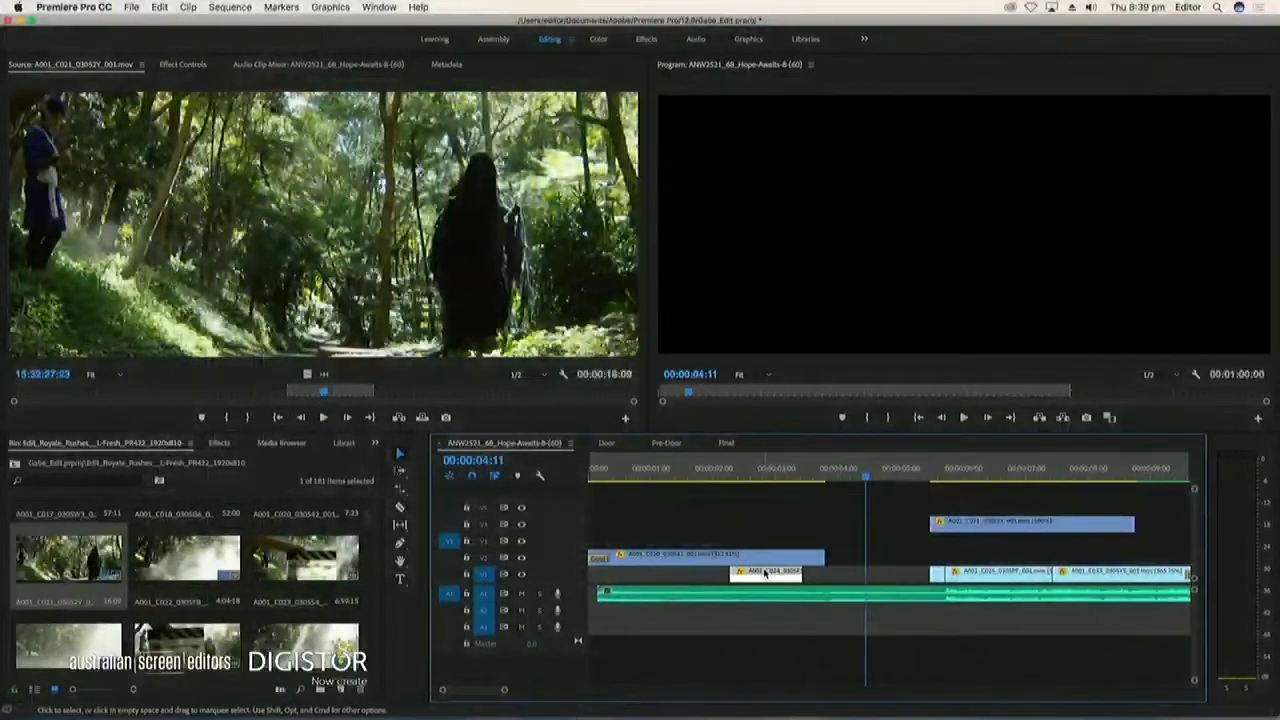
pyautogui.doubleClick(766, 572)
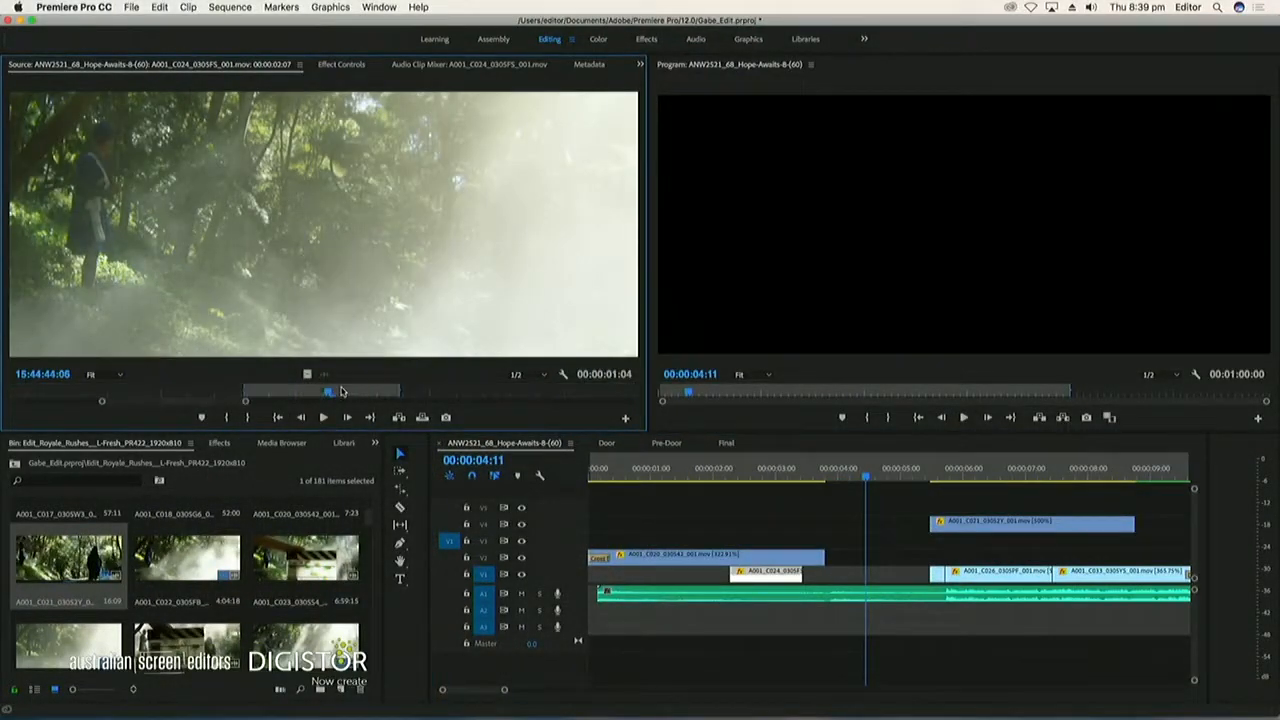
pyautogui.moveTo(209, 393); pyautogui.dragTo(321, 392)
pyautogui.moveTo(946, 474); pyautogui.dragTo(988, 477)
pyautogui.moveTo(981, 521); pyautogui.dragTo(768, 571)
pyautogui.click(818, 476)
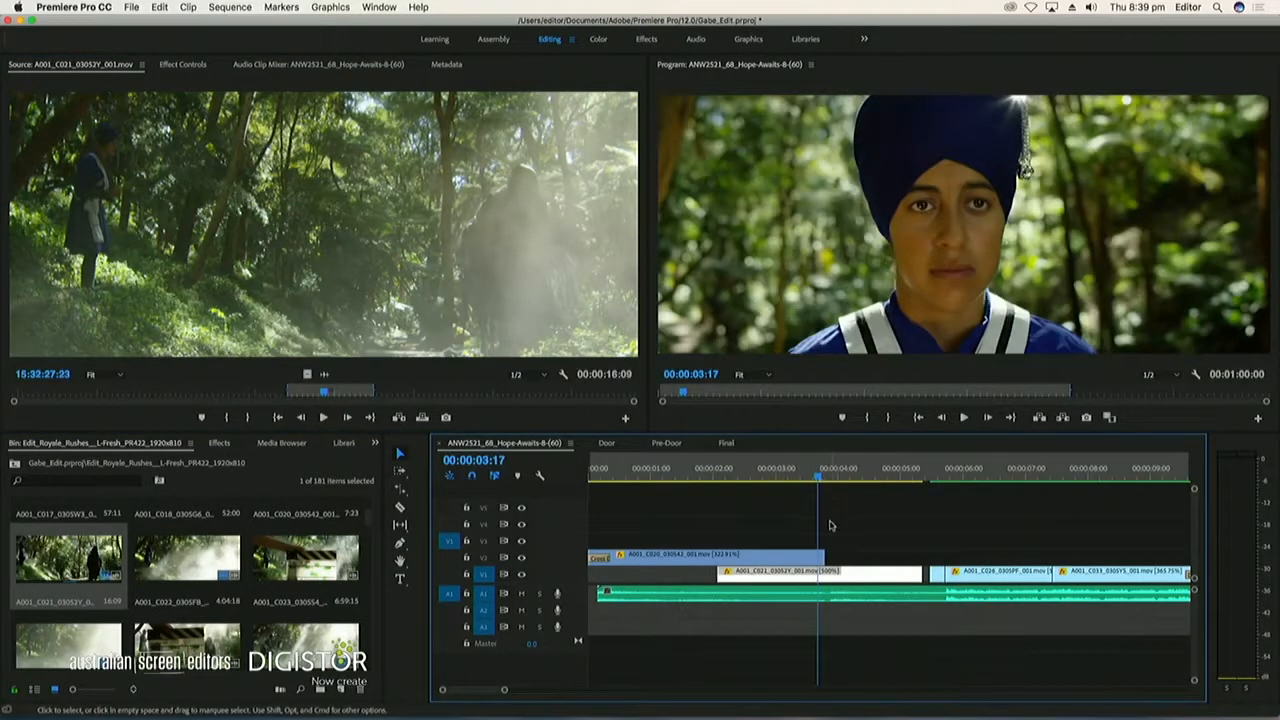
# Undo the overwrite of the A001_C024 clip by A001_C021 on V1
pyautogui.press('super+z')
pyautogui.press('super+z')
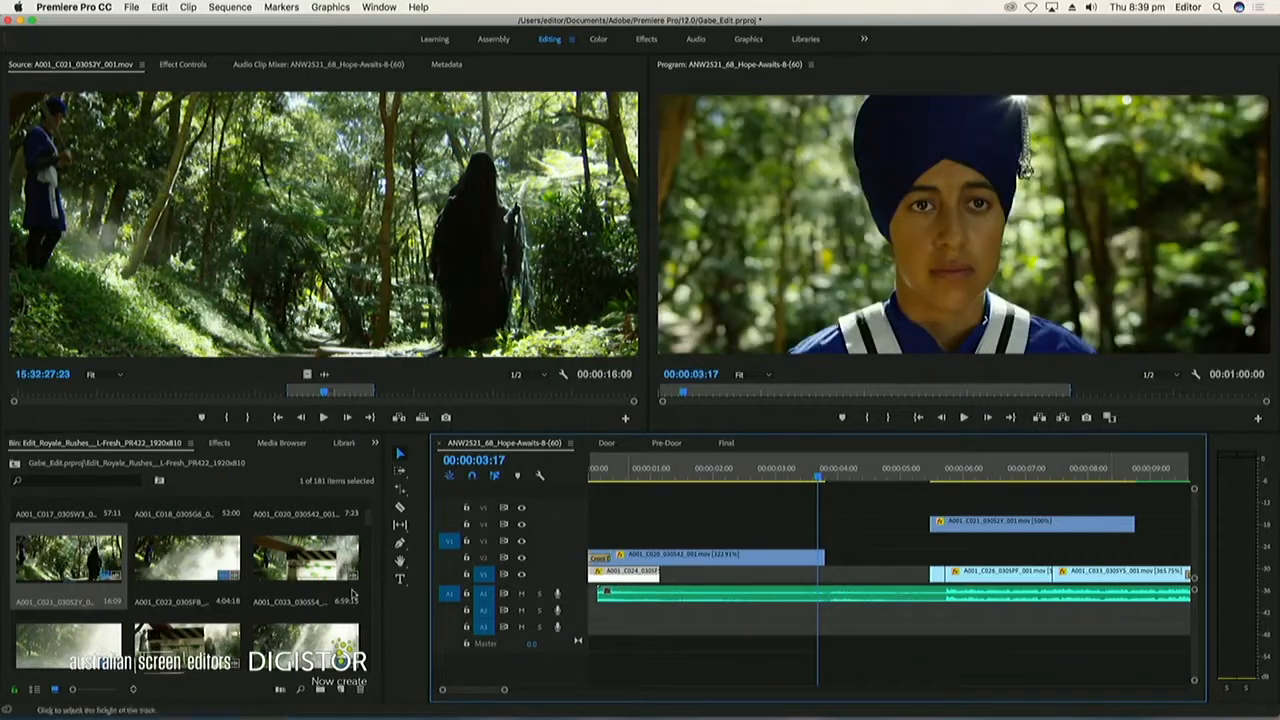
# Disable the A001_C024 clip and park it on V5, and move A001_C021 from V4 down to V1, ending where the short A001_C004 clip starts
pyautogui.rightClick(645, 572)
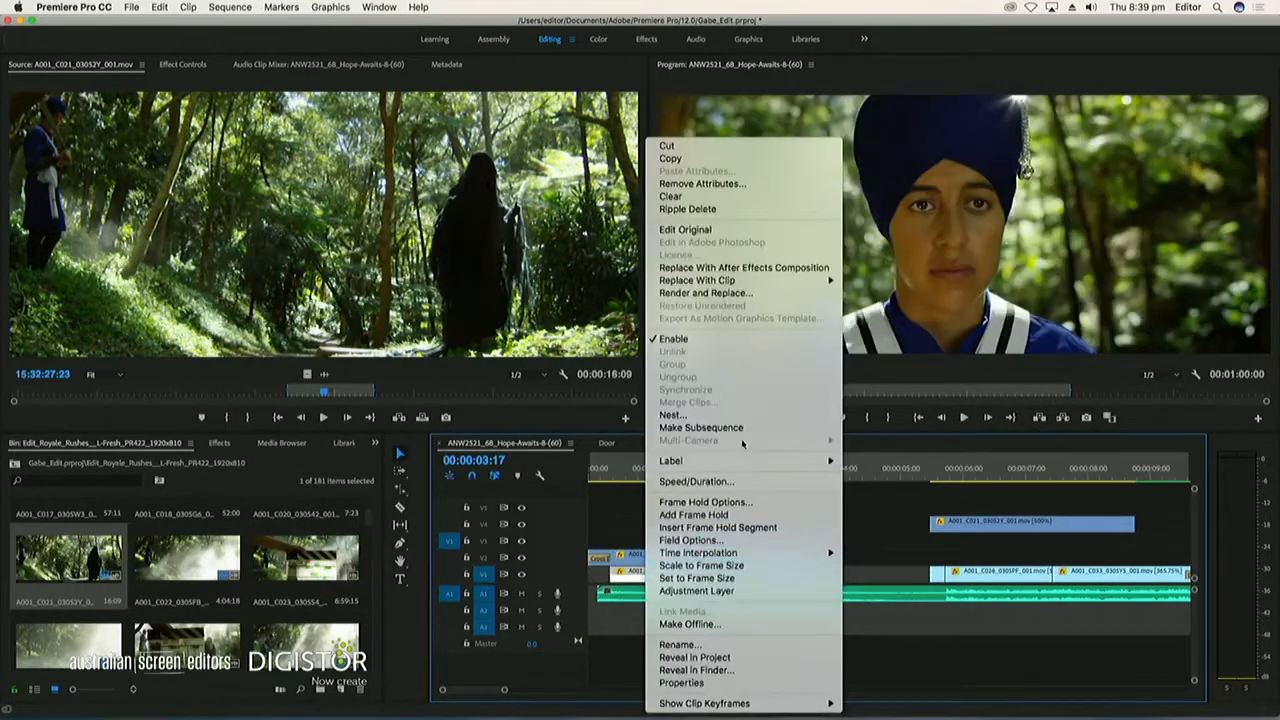
pyautogui.click(704, 343)
pyautogui.moveTo(676, 578); pyautogui.dragTo(688, 509)
pyautogui.moveTo(1025, 524); pyautogui.dragTo(821, 571)
pyautogui.press('space')
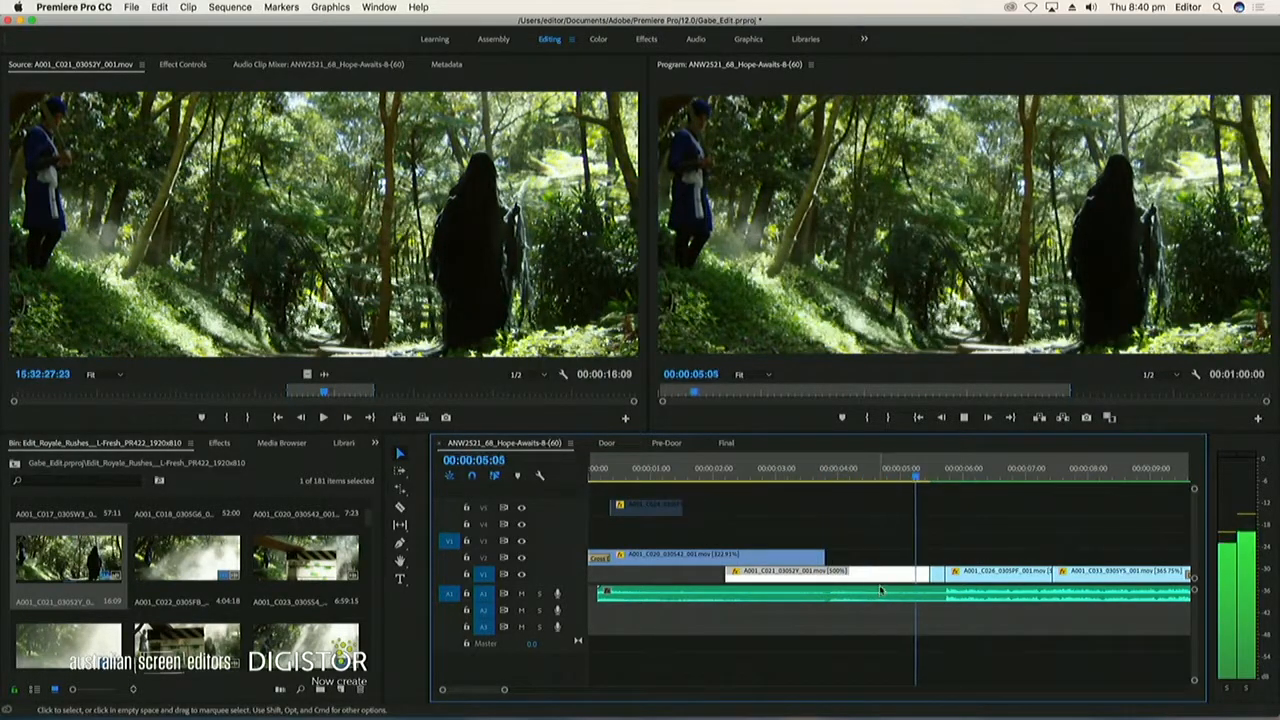
# Move the short A001_C004 clip from V1 up to V2 and extend its start back to about 00:00:04:21
pyautogui.click(913, 477)
pyautogui.moveTo(936, 574); pyautogui.dragTo(913, 557)
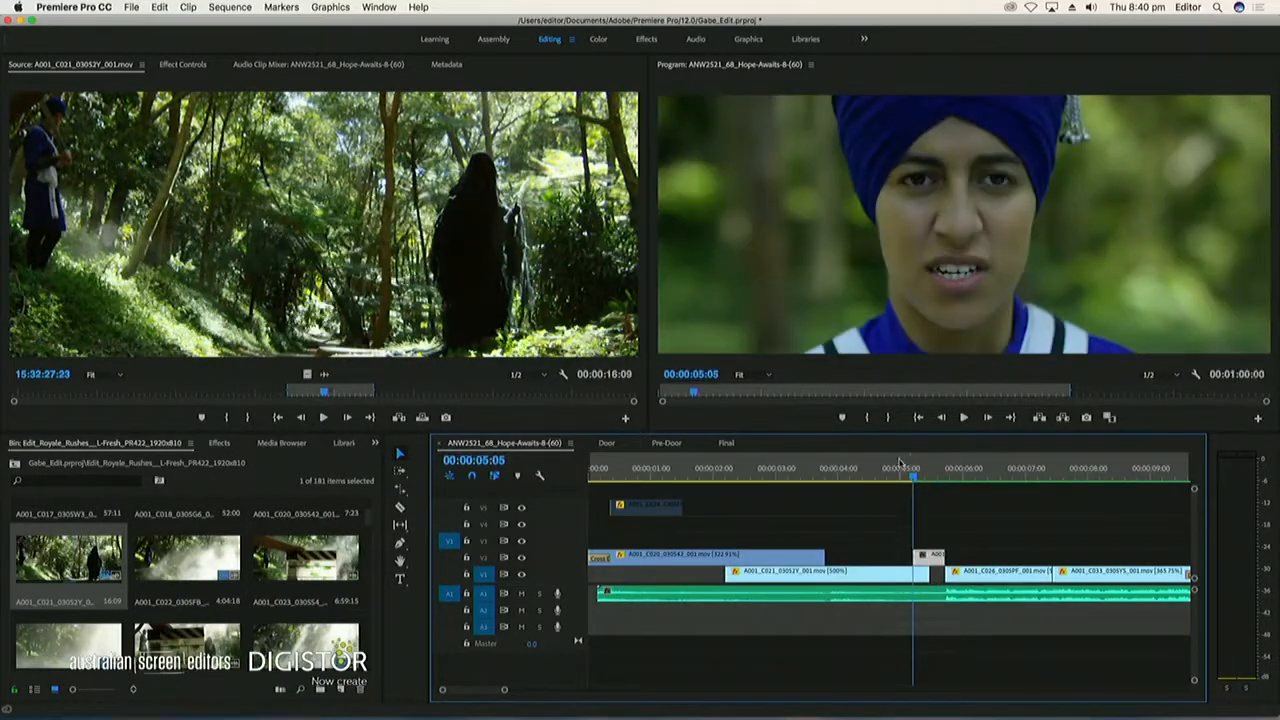
pyautogui.click(901, 476)
pyautogui.press('space')
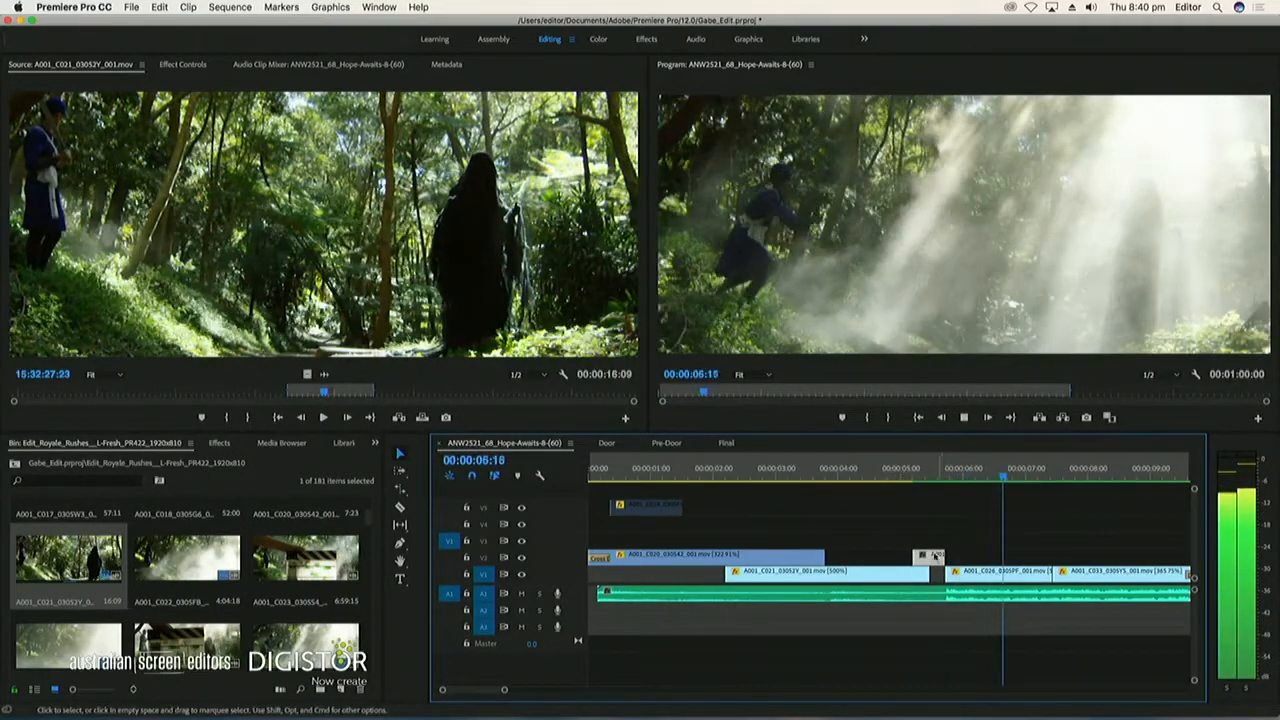
pyautogui.moveTo(915, 557); pyautogui.dragTo(894, 557)
# Split the A001_C004 clip on V2 at 00:00:05:17 and change the speed of its short tail piece
pyautogui.moveTo(931, 471); pyautogui.dragTo(947, 472)
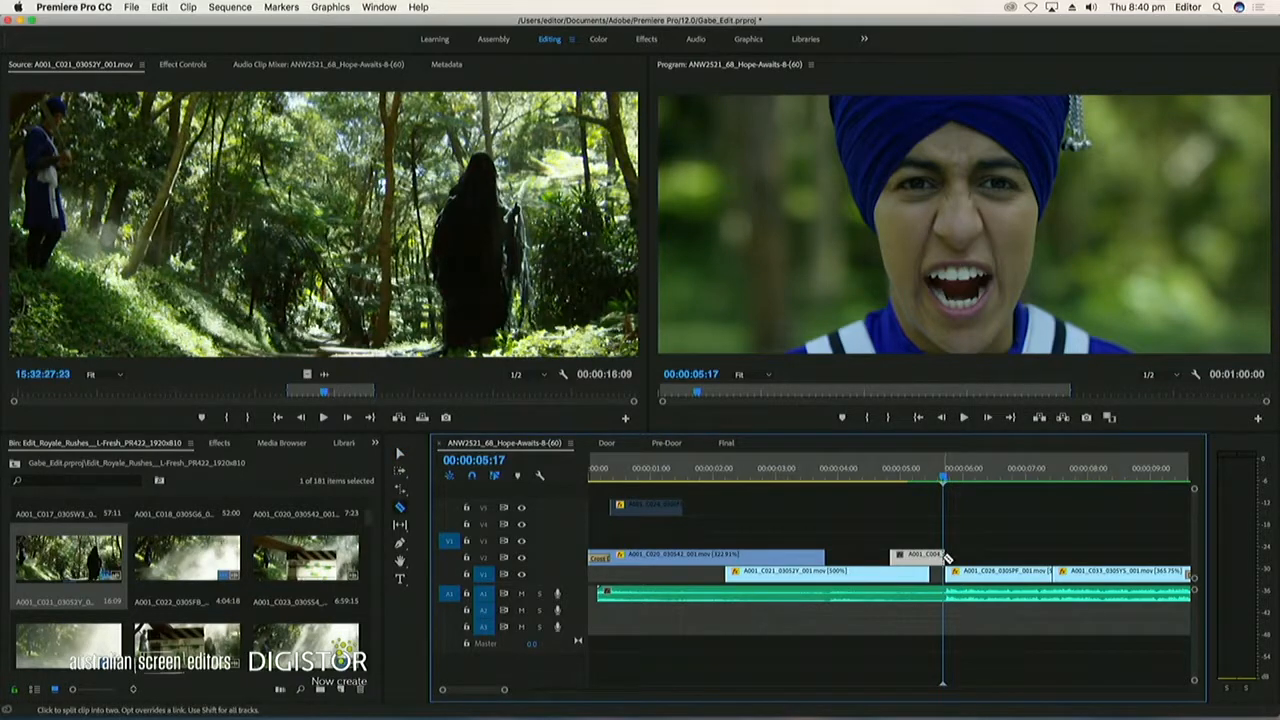
pyautogui.press('=')
pyautogui.press('=')
pyautogui.press('=')
pyautogui.click(900, 557)
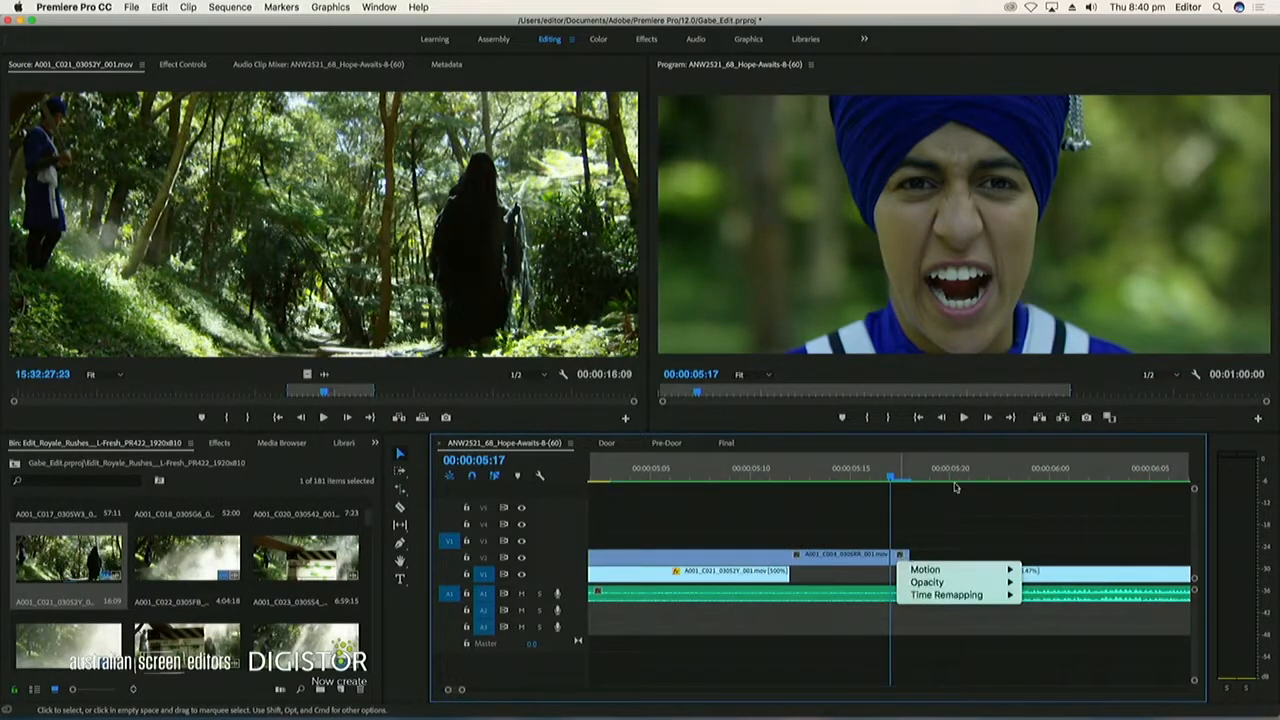
pyautogui.click(897, 567)
pyautogui.rightClick(897, 567)
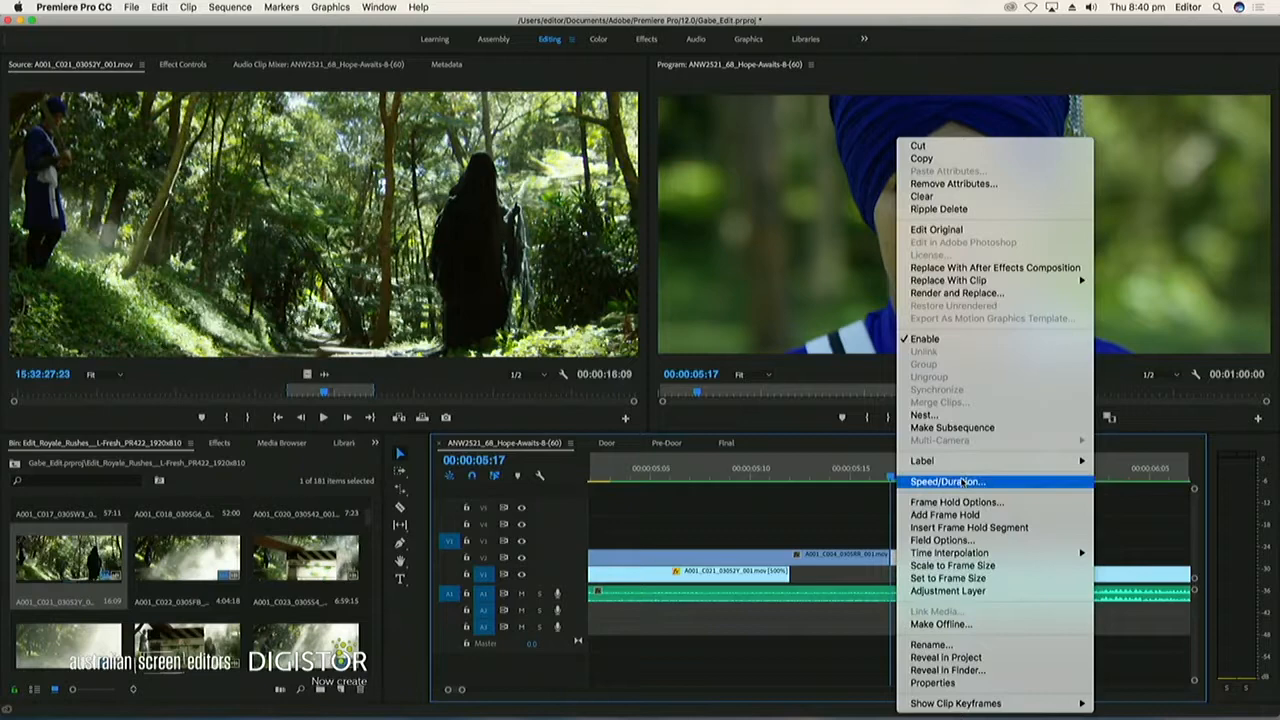
pyautogui.click(960, 480)
pyautogui.press('Return')
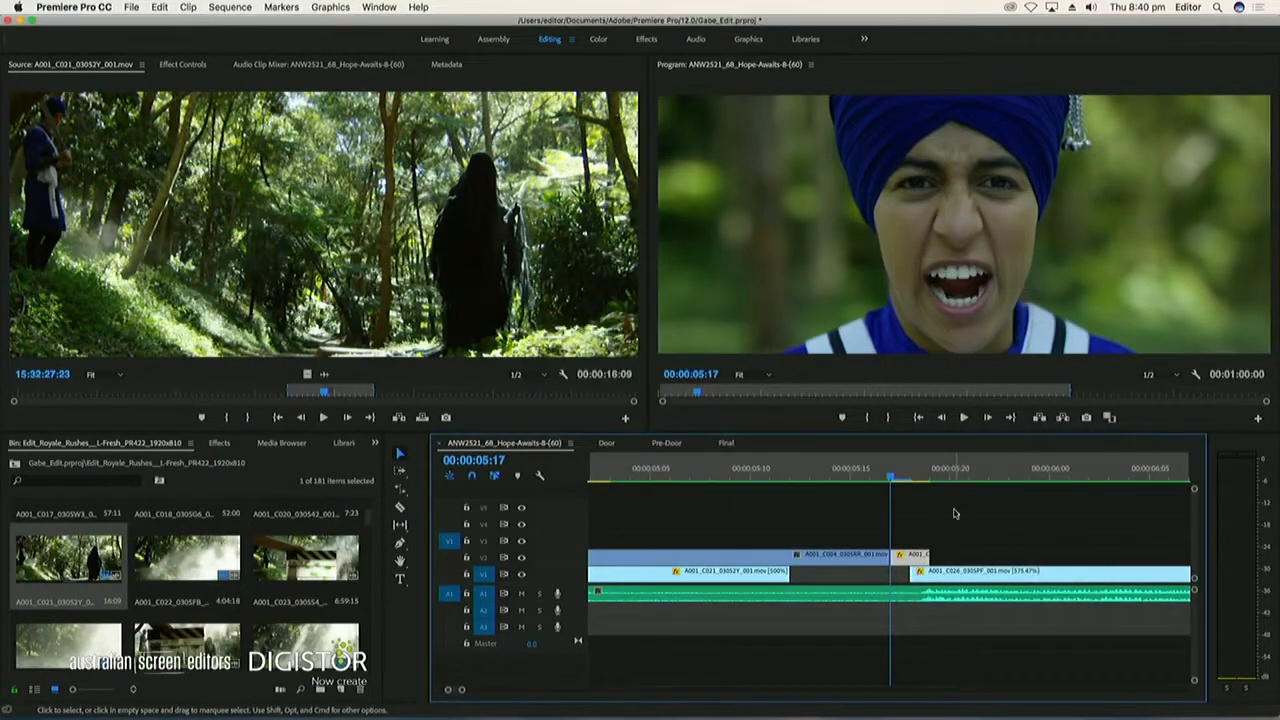
# Play the passage from A001_C021 through the A001_C004 shot to check the cuts and the retimed tail against the music
pyautogui.click(836, 470)
pyautogui.press('space')
pyautogui.press('-')
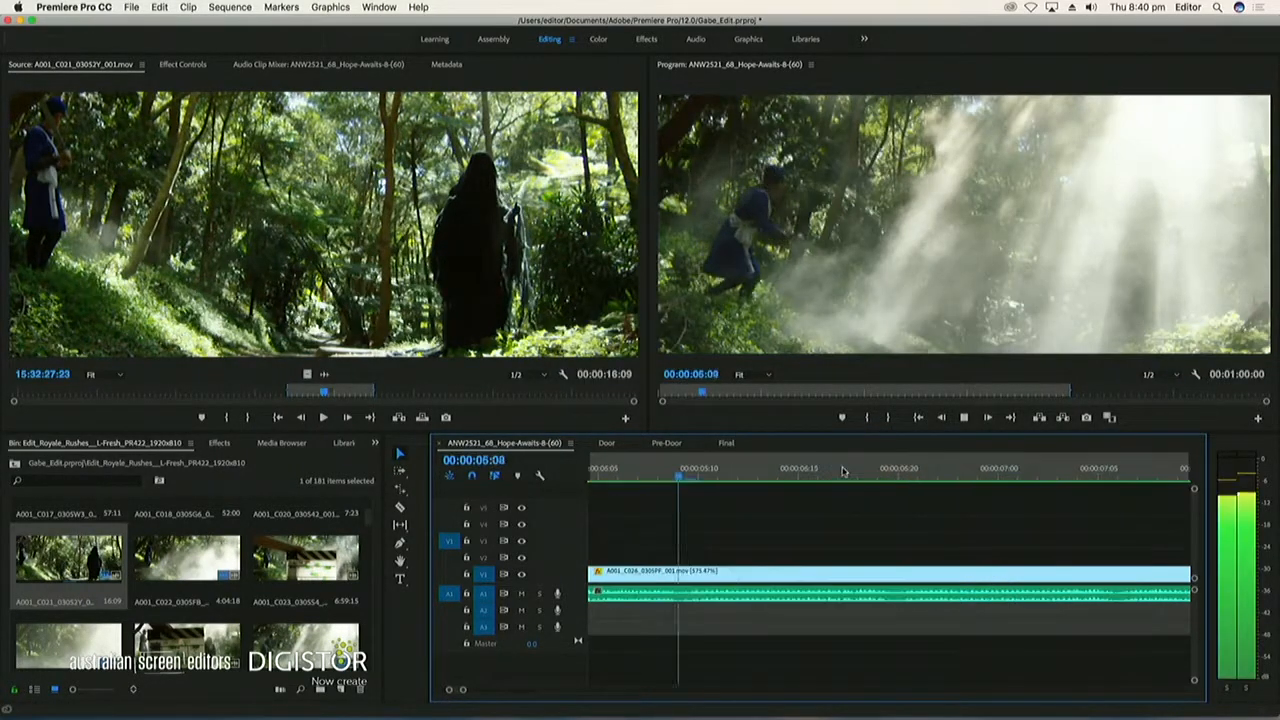
pyautogui.press('-')
pyautogui.press('-')
pyautogui.click(761, 477)
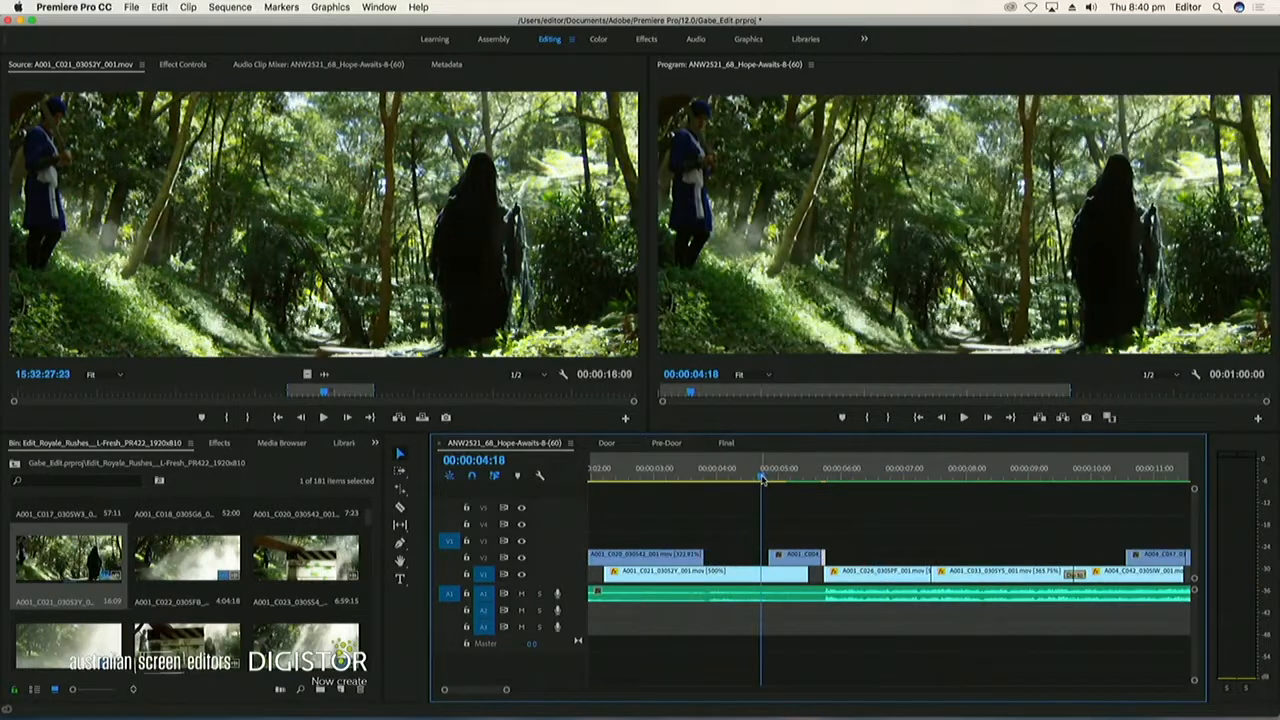
pyautogui.press('space')
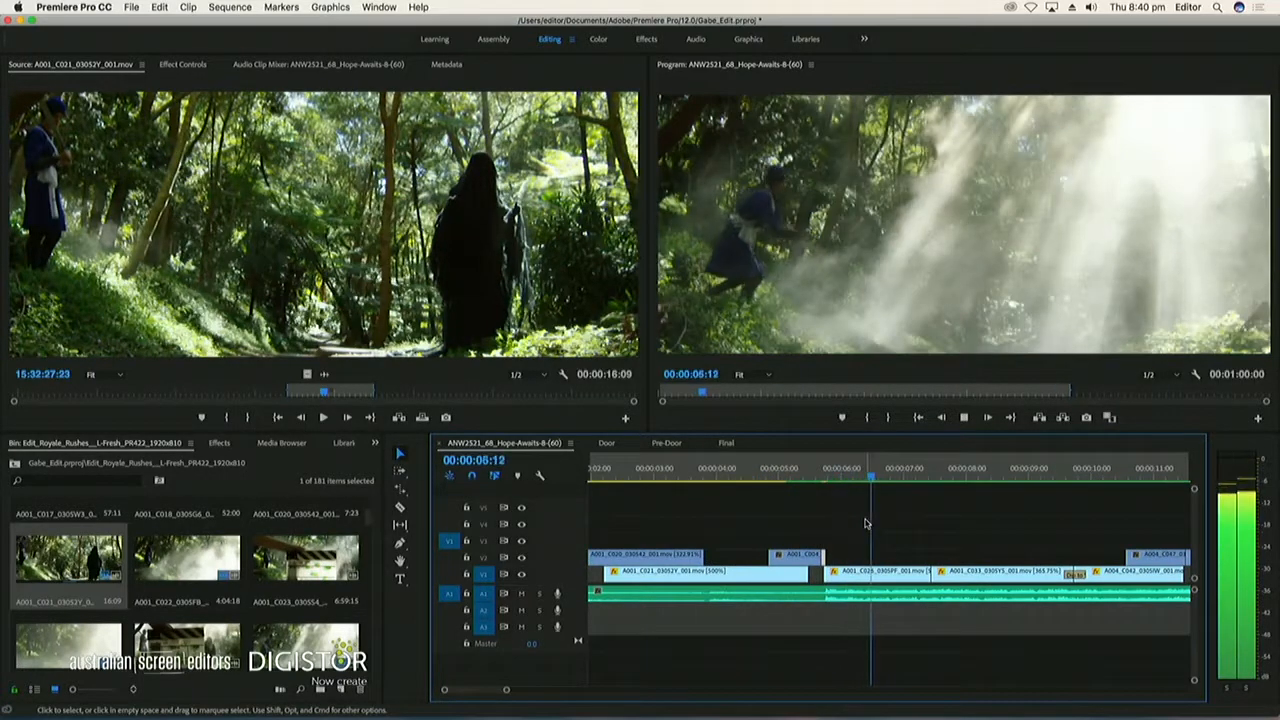
pyautogui.press('space')
pyautogui.moveTo(708, 478); pyautogui.dragTo(689, 478)
pyautogui.press('space')
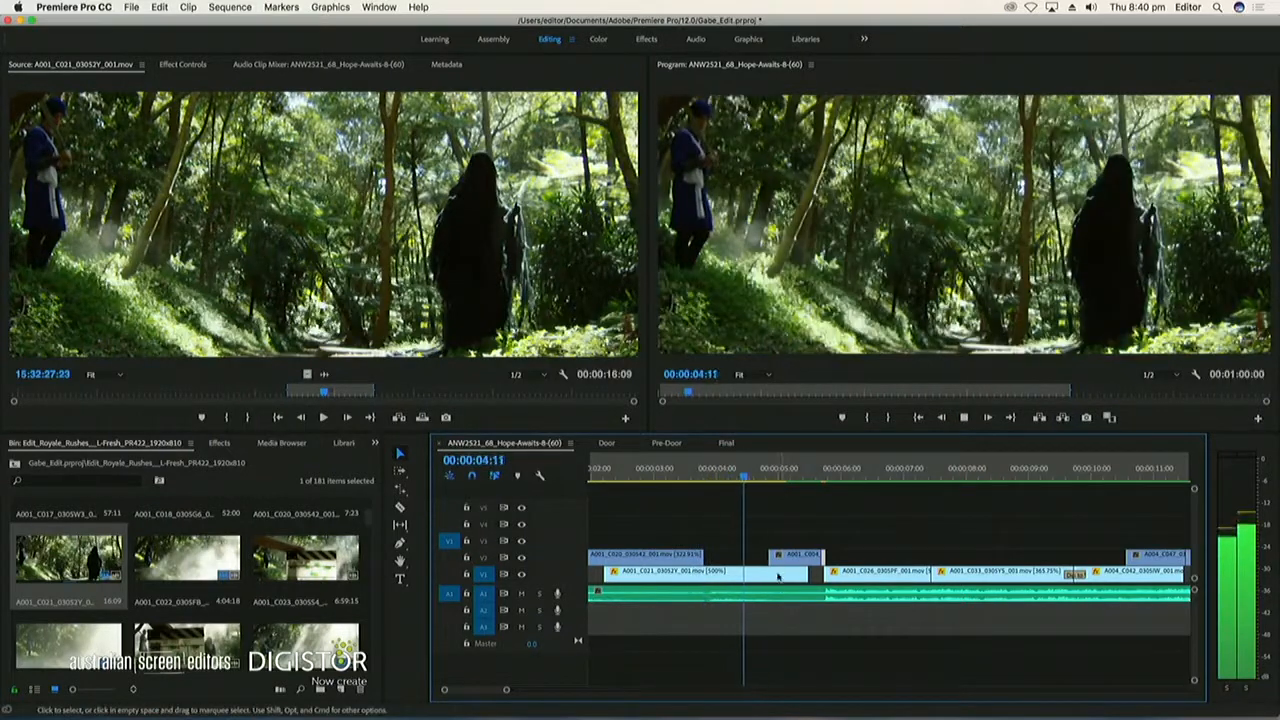
pyautogui.press('space')
# Keyframe A001_C021 on V1 to scale up to 110 and shift Position to 871, 365, with the keyframes at the clip's start and end
pyautogui.click(771, 570)
pyautogui.click(177, 67)
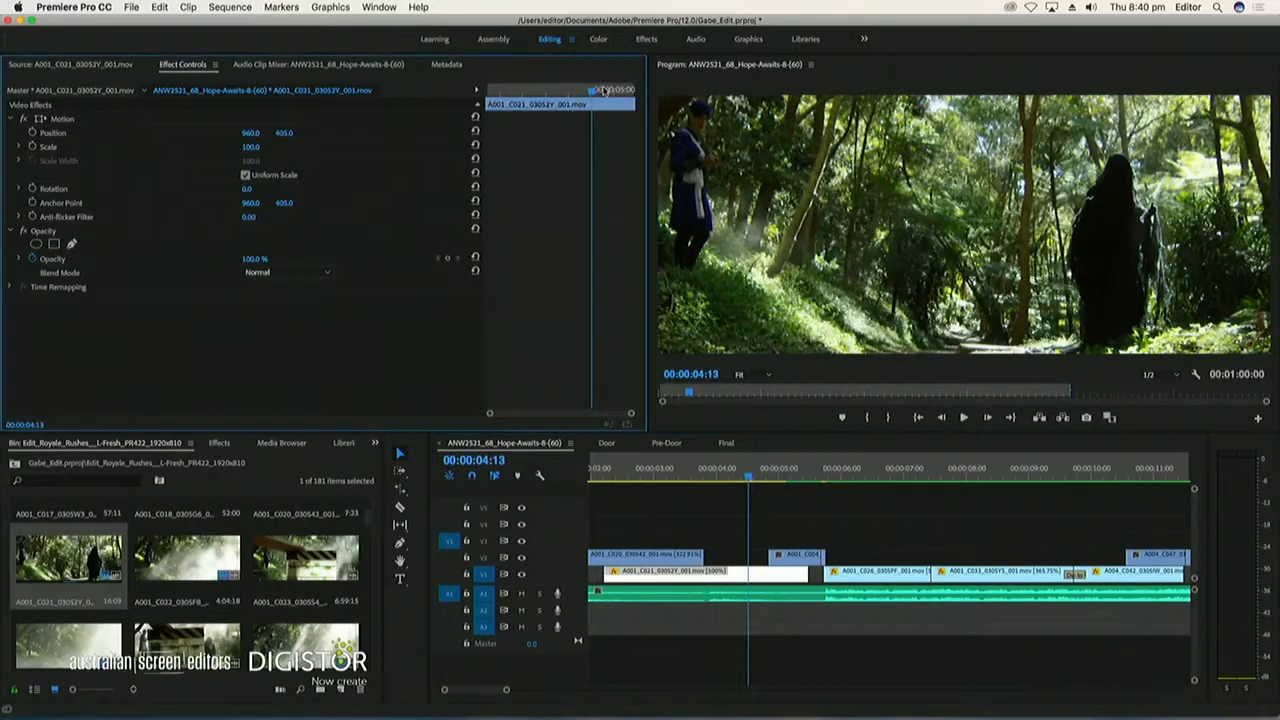
pyautogui.click(33, 146)
pyautogui.click(33, 132)
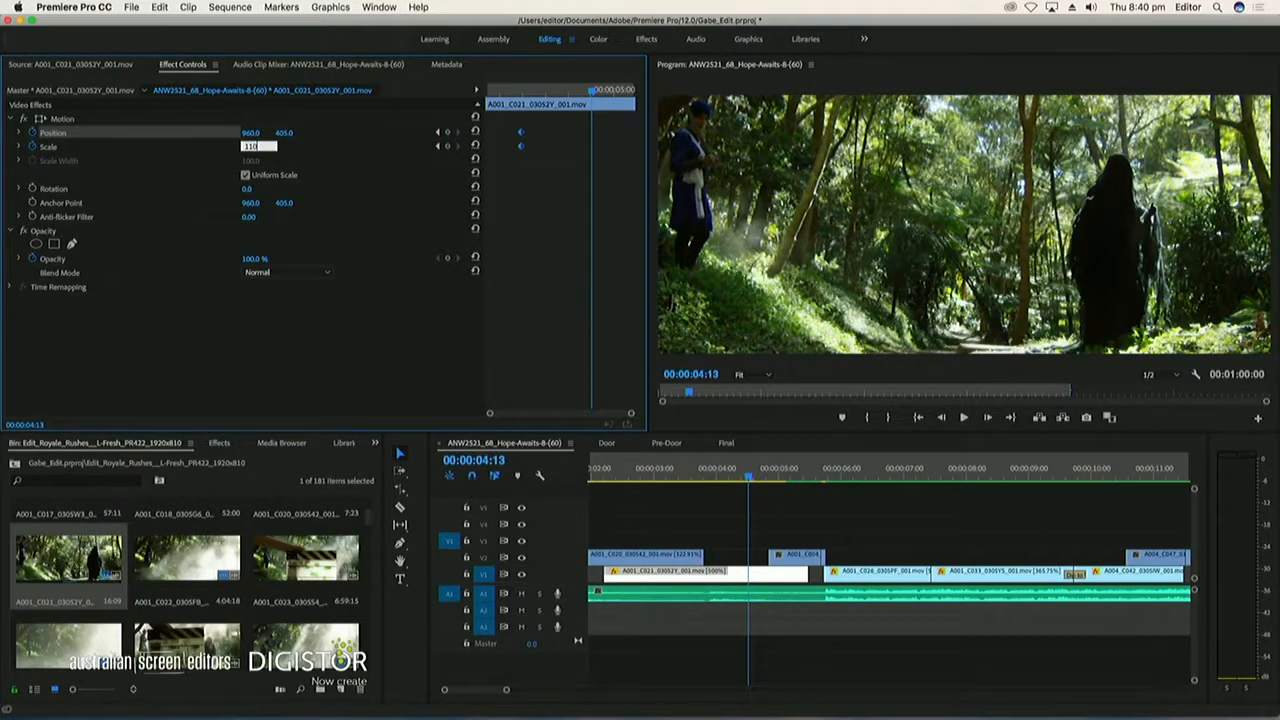
pyautogui.press('Return')
pyautogui.moveTo(247, 133); pyautogui.dragTo(180, 133)
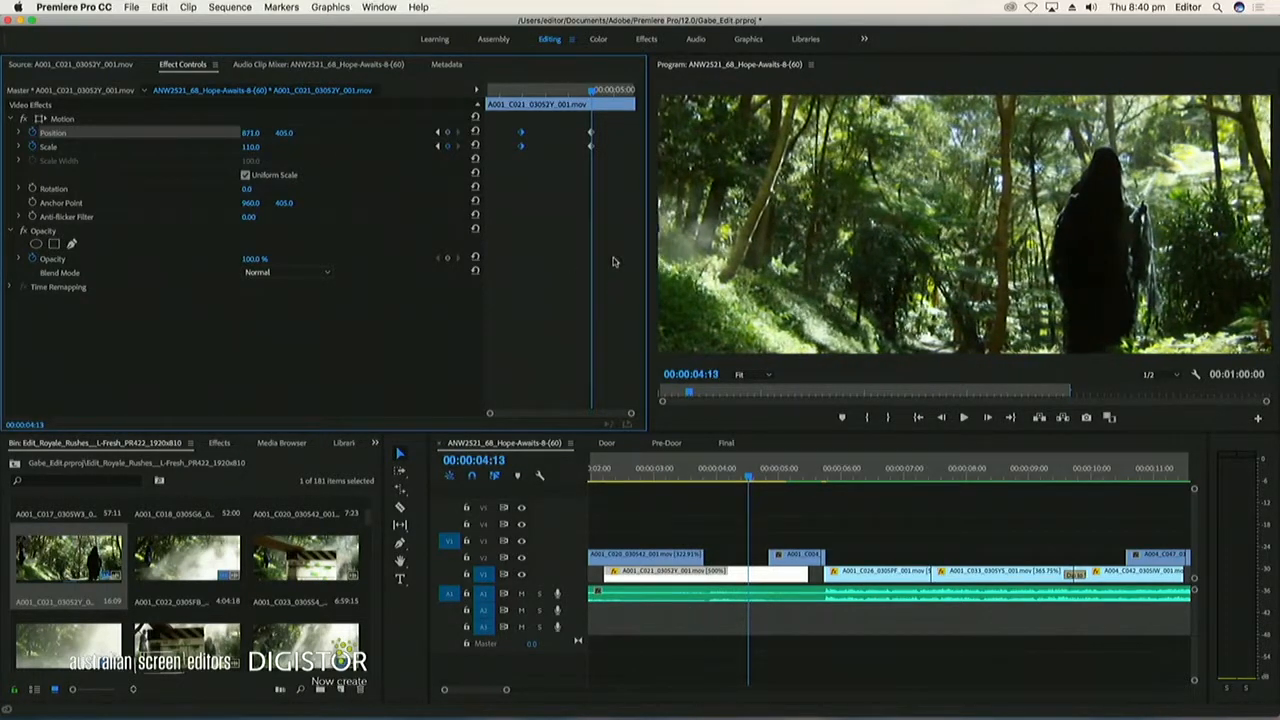
pyautogui.moveTo(281, 134); pyautogui.dragTo(241, 134)
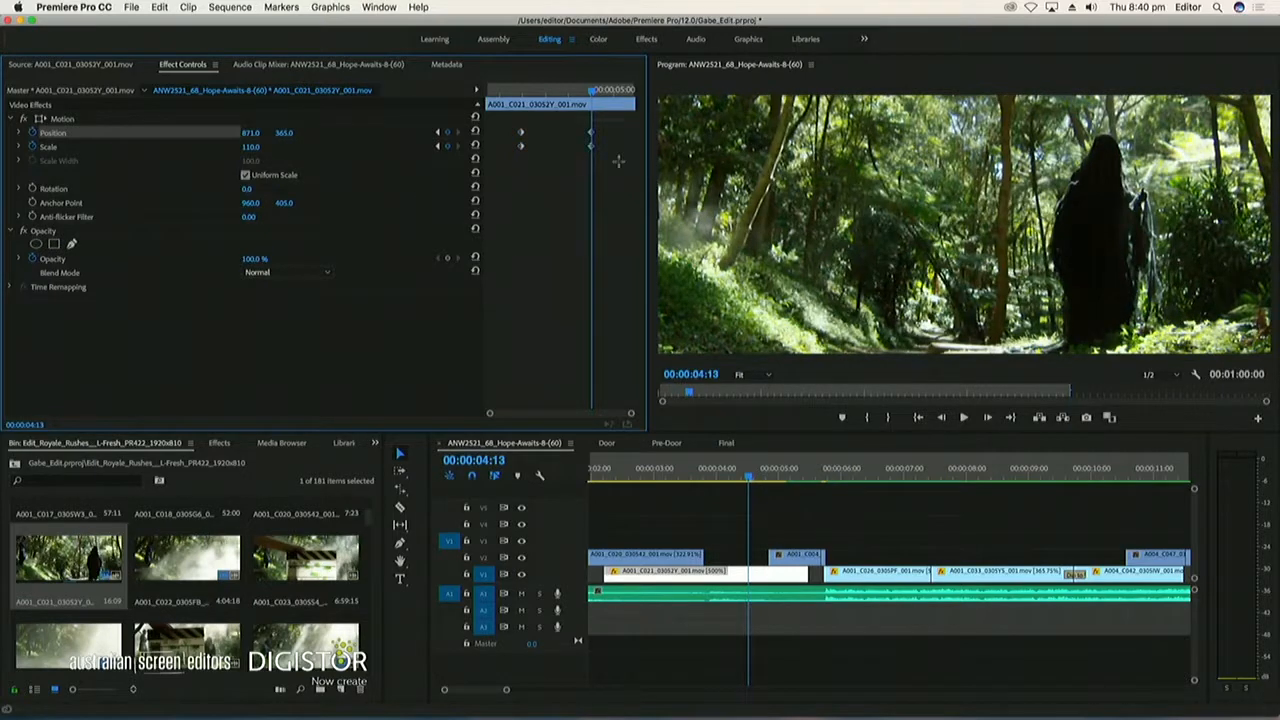
pyautogui.moveTo(591, 147); pyautogui.dragTo(634, 147)
pyautogui.moveTo(519, 147); pyautogui.dragTo(437, 152)
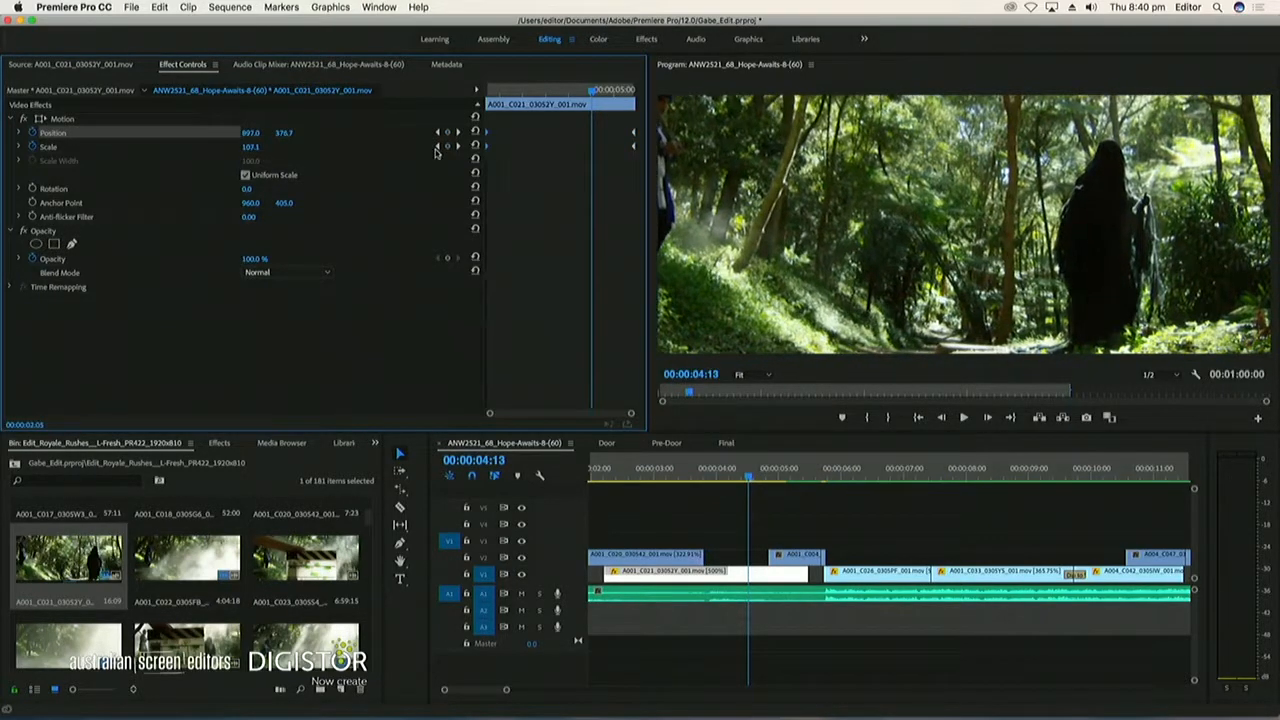
# Play the keyframed zoom on the A001_C021 clip to judge its pace against the music
pyautogui.moveTo(519, 93); pyautogui.dragTo(446, 122)
pyautogui.press('space')
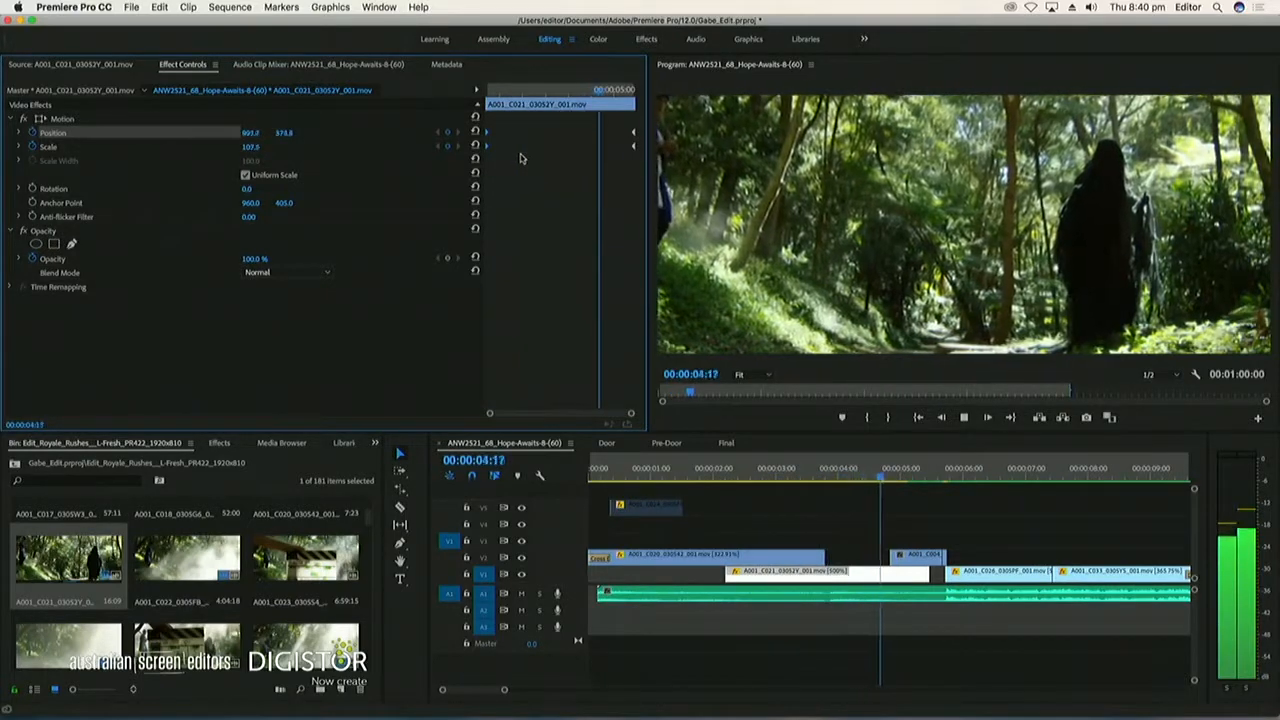
pyautogui.press('space')
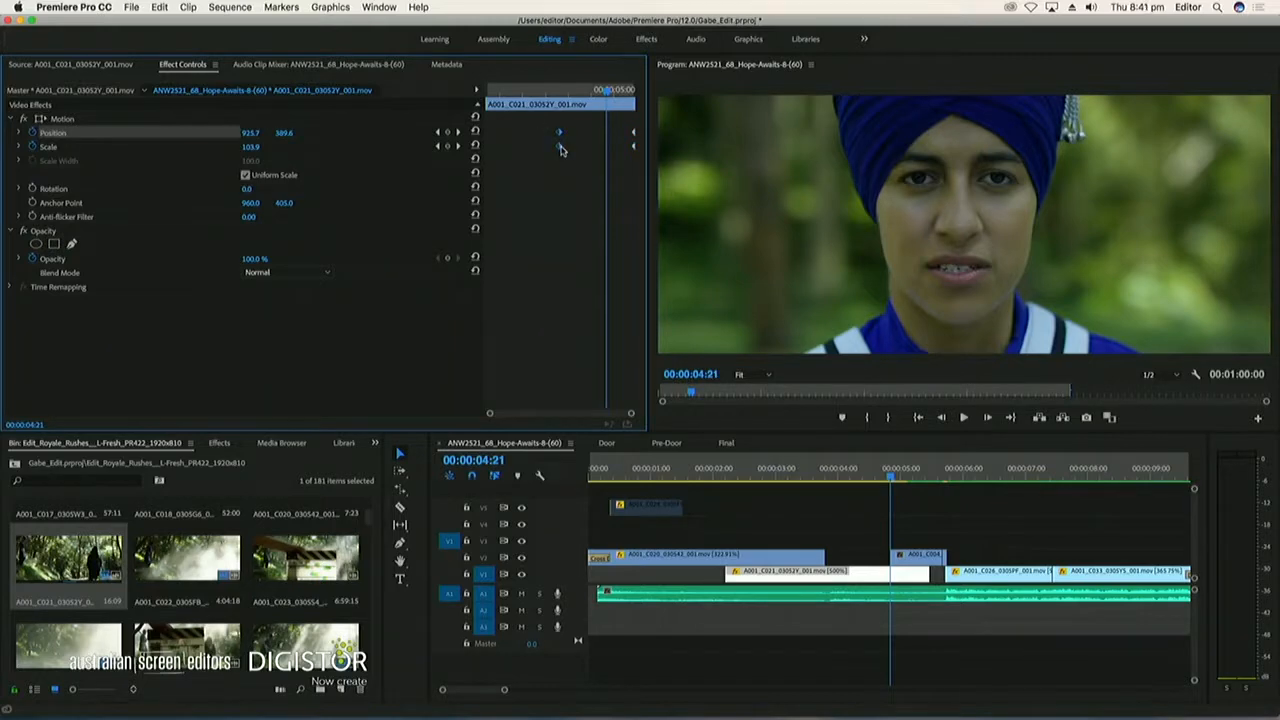
pyautogui.click(818, 470)
pyautogui.press('space')
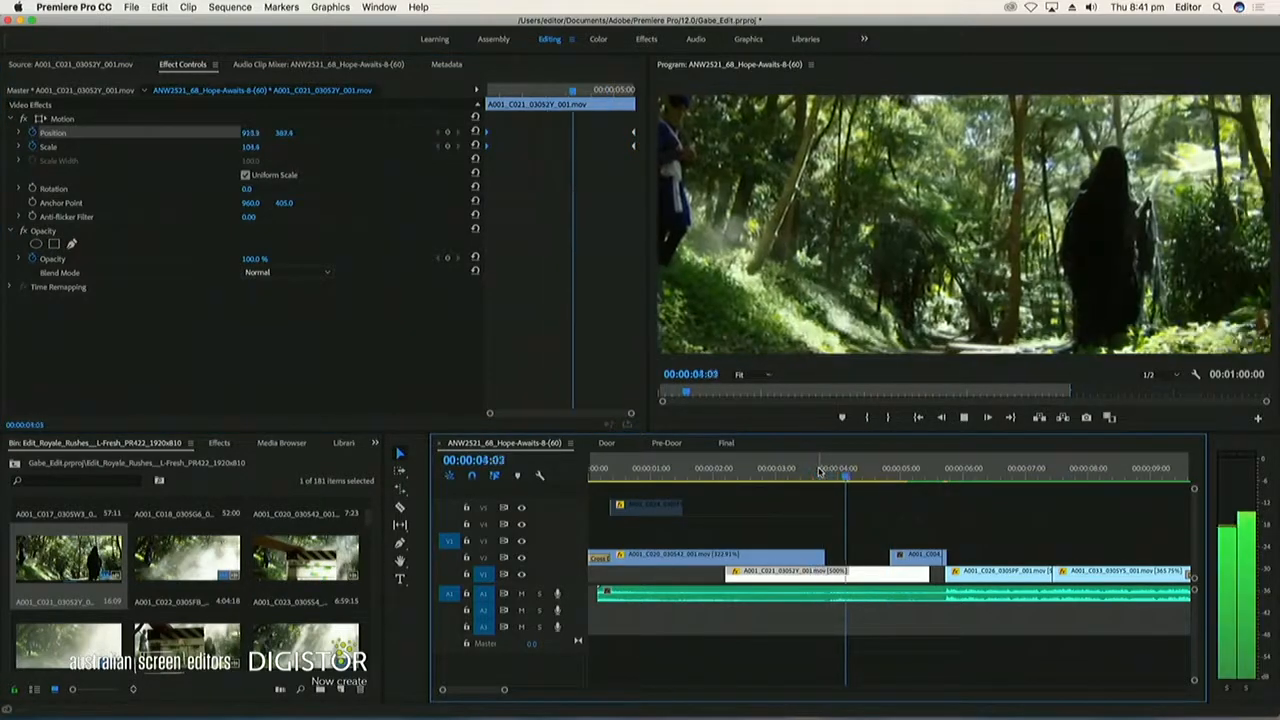
pyautogui.press('space')
# Remove the Scale and Position keyframes from A001_C021 and reset Scale to 100 and Position to 960, 405
pyautogui.moveTo(824, 476); pyautogui.dragTo(846, 472)
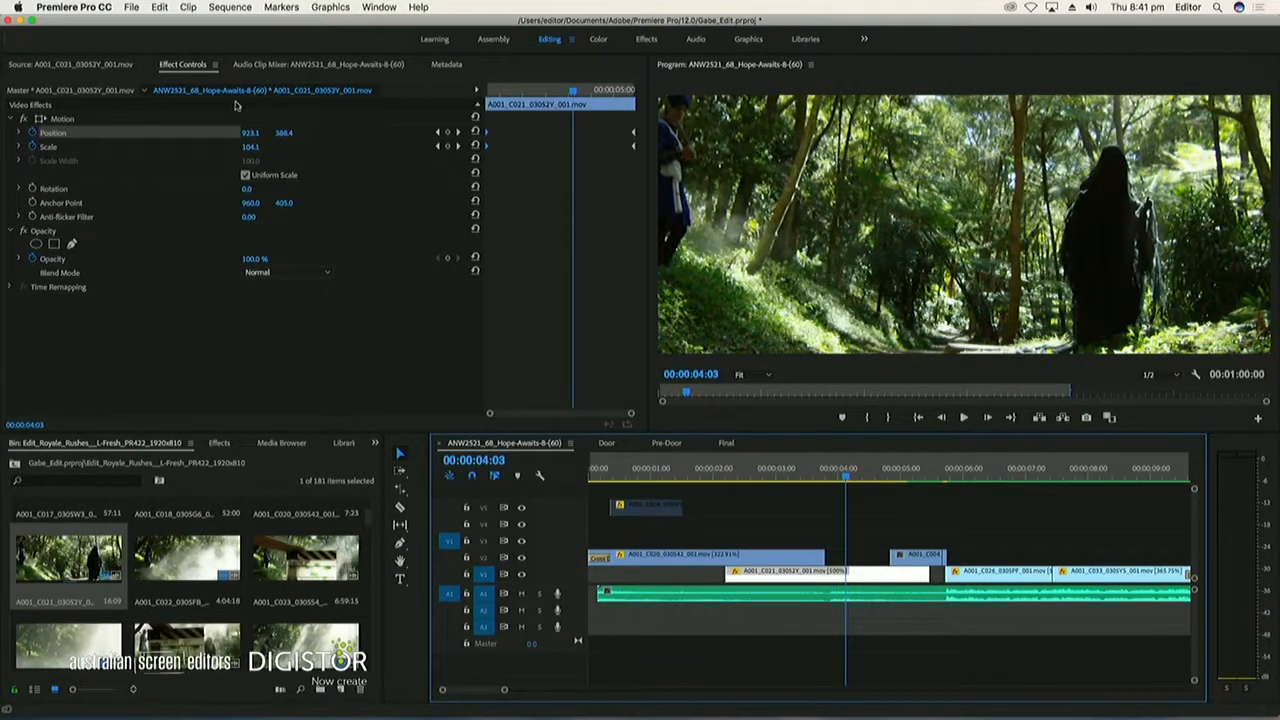
pyautogui.click(32, 146)
pyautogui.press('Return')
pyautogui.click(32, 132)
pyautogui.press('Return')
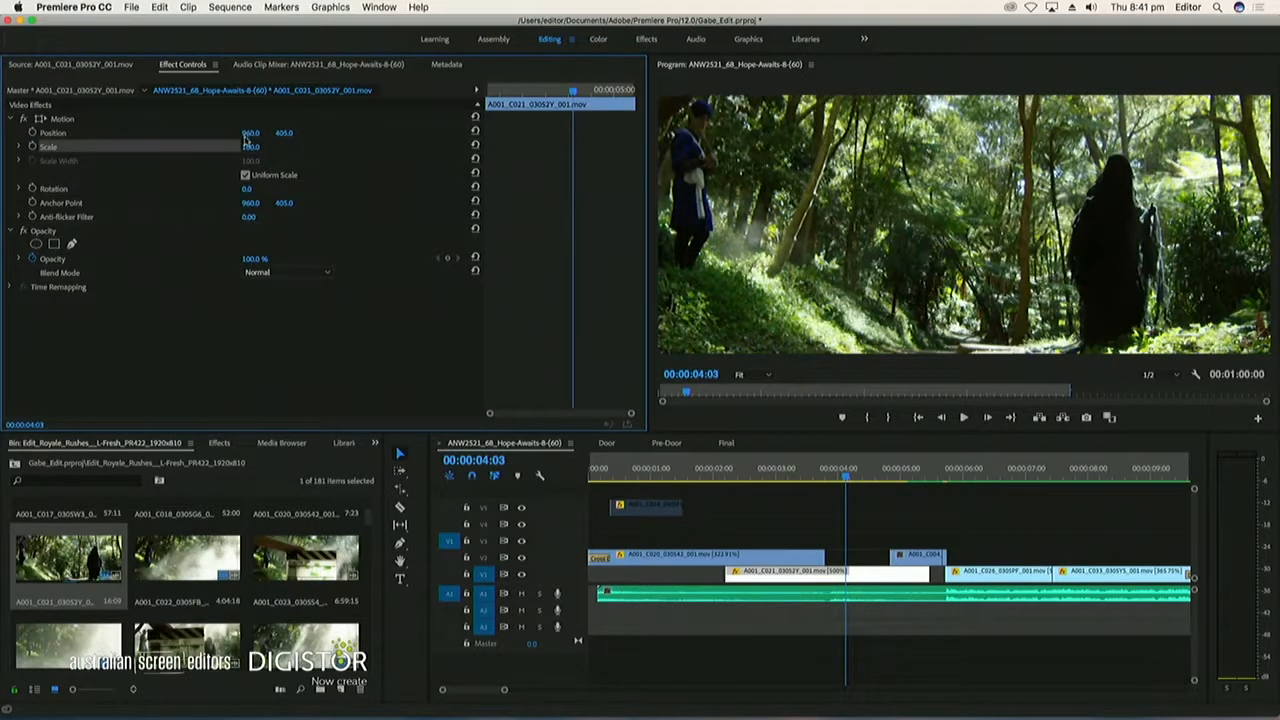
# Keyframe A001_C021 to start slightly enlarged and scale down to 100 at the clip's end, then play the passage
pyautogui.click(32, 133)
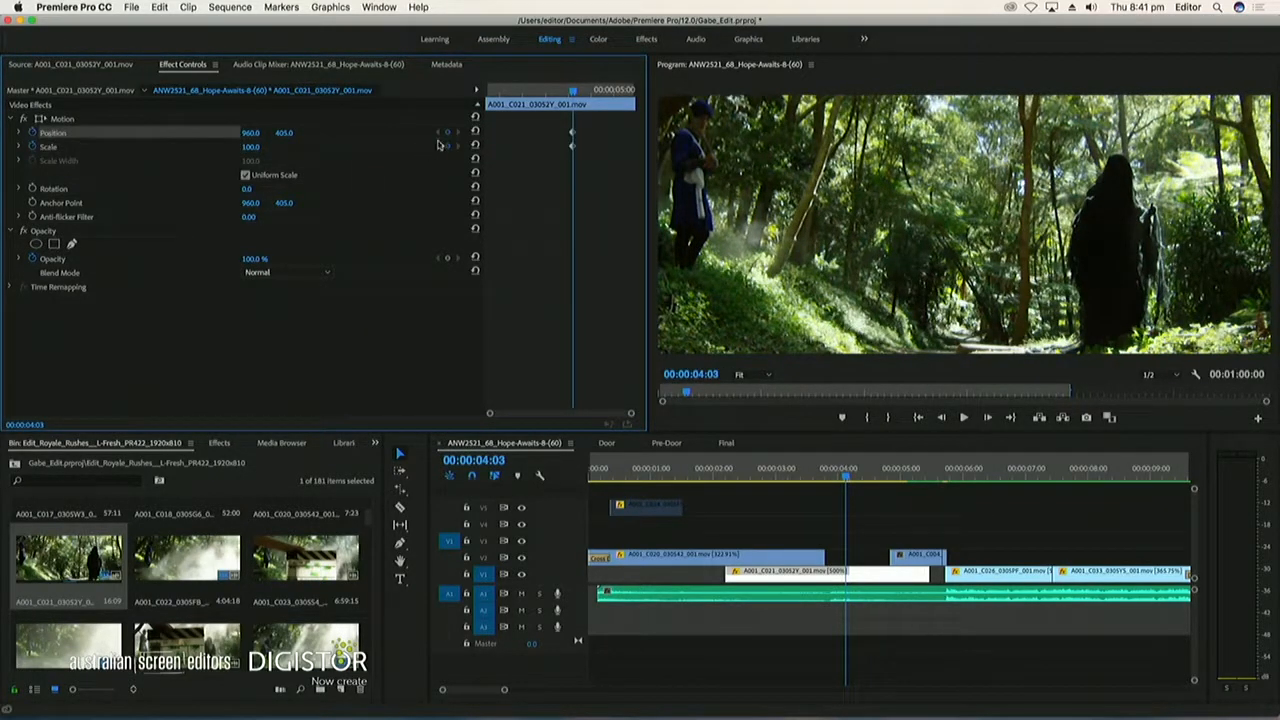
pyautogui.click(533, 106)
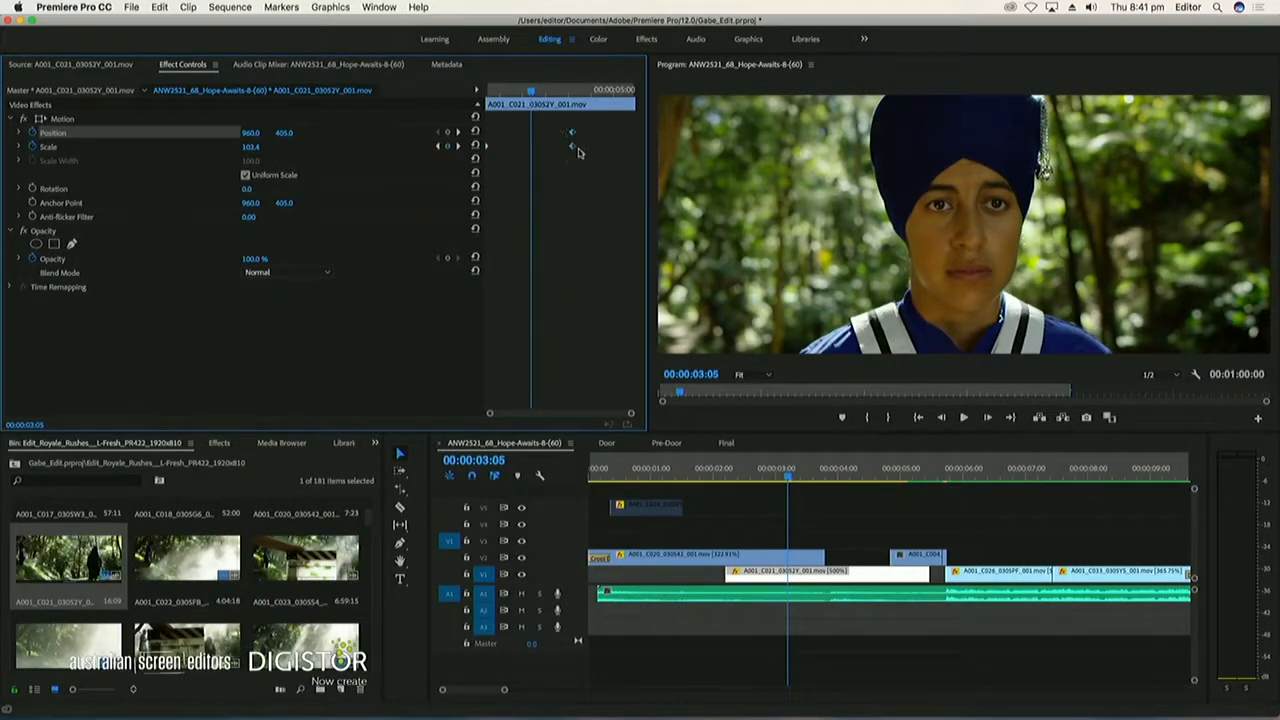
pyautogui.click(745, 495)
pyautogui.press('space')
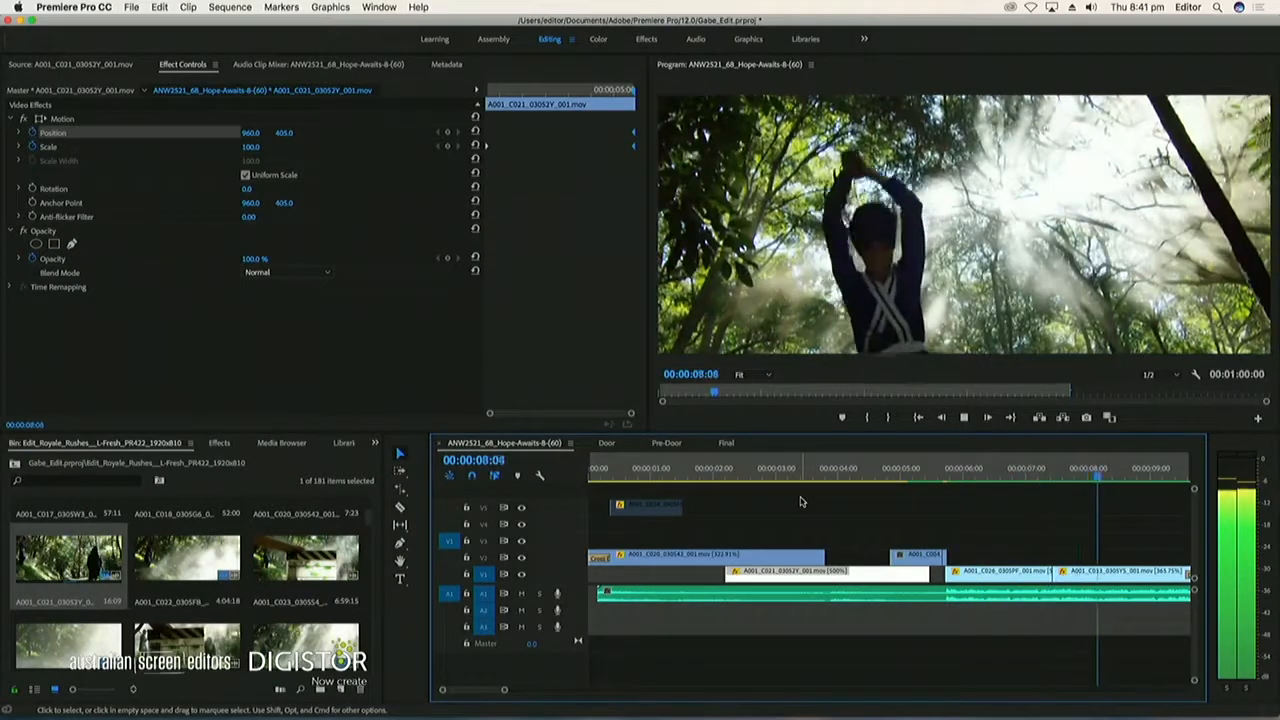
pyautogui.press('space')
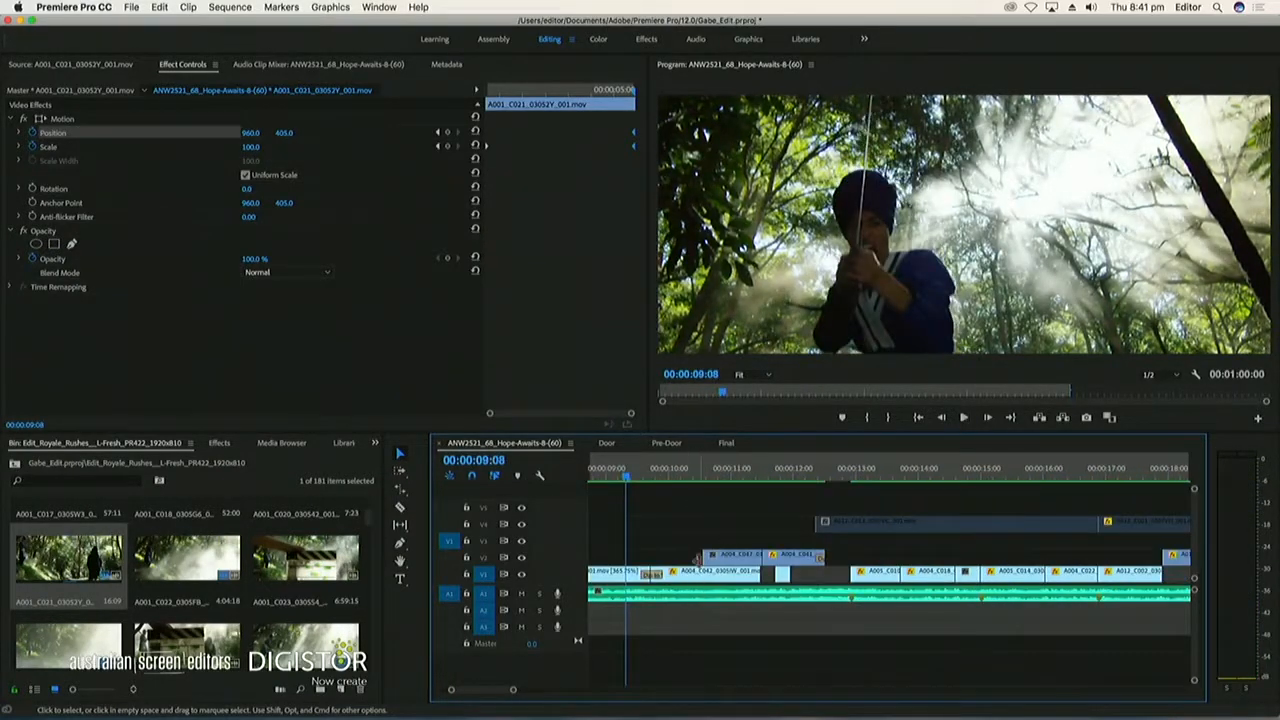
# Apply a Dip to White transition to the end of the A001_C021 clip on V1 and lengthen it to 00:00:01:17
pyautogui.press('h')
pyautogui.moveTo(703, 544); pyautogui.dragTo(1038, 552)
pyautogui.moveTo(683, 543); pyautogui.dragTo(776, 549)
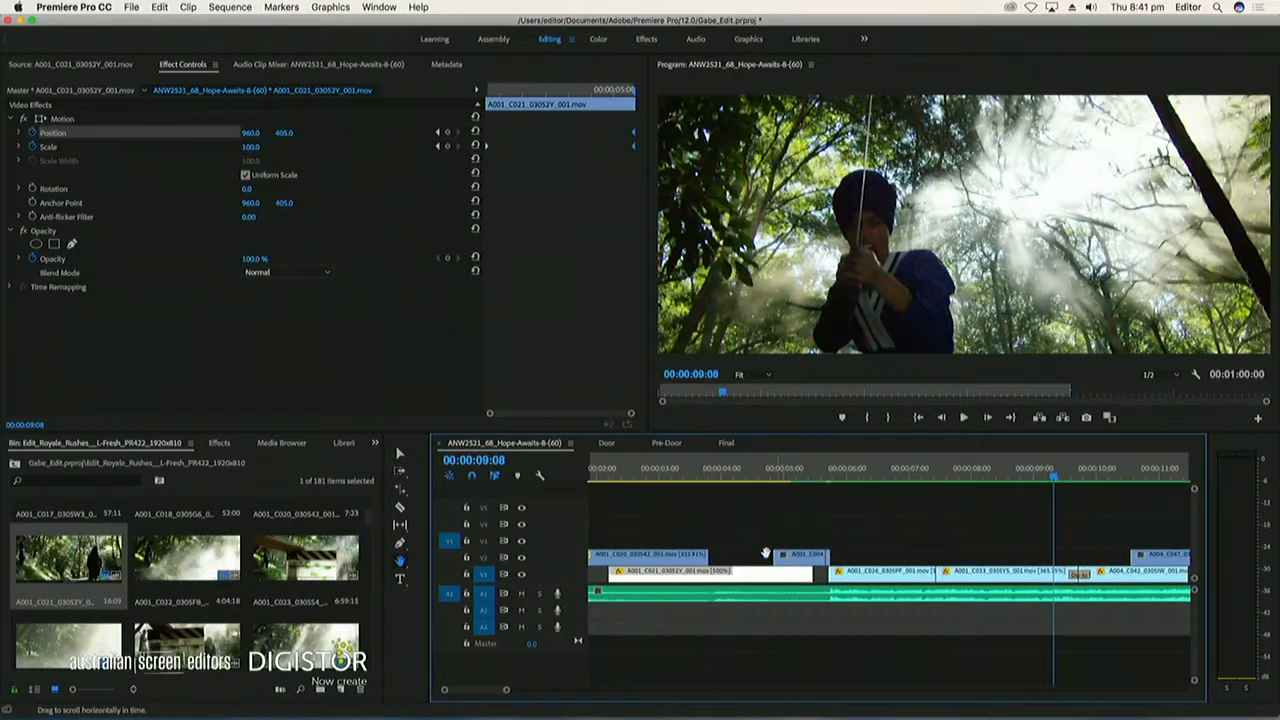
pyautogui.click(216, 445)
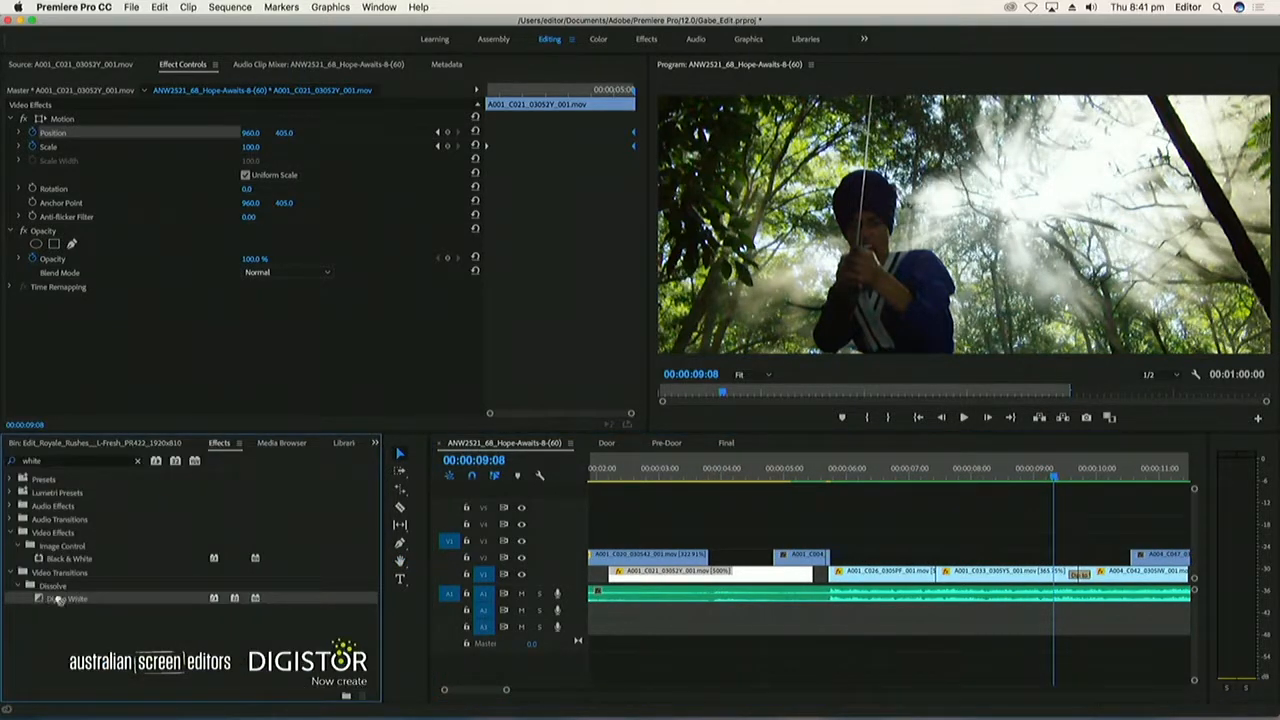
pyautogui.moveTo(814, 583); pyautogui.dragTo(712, 575)
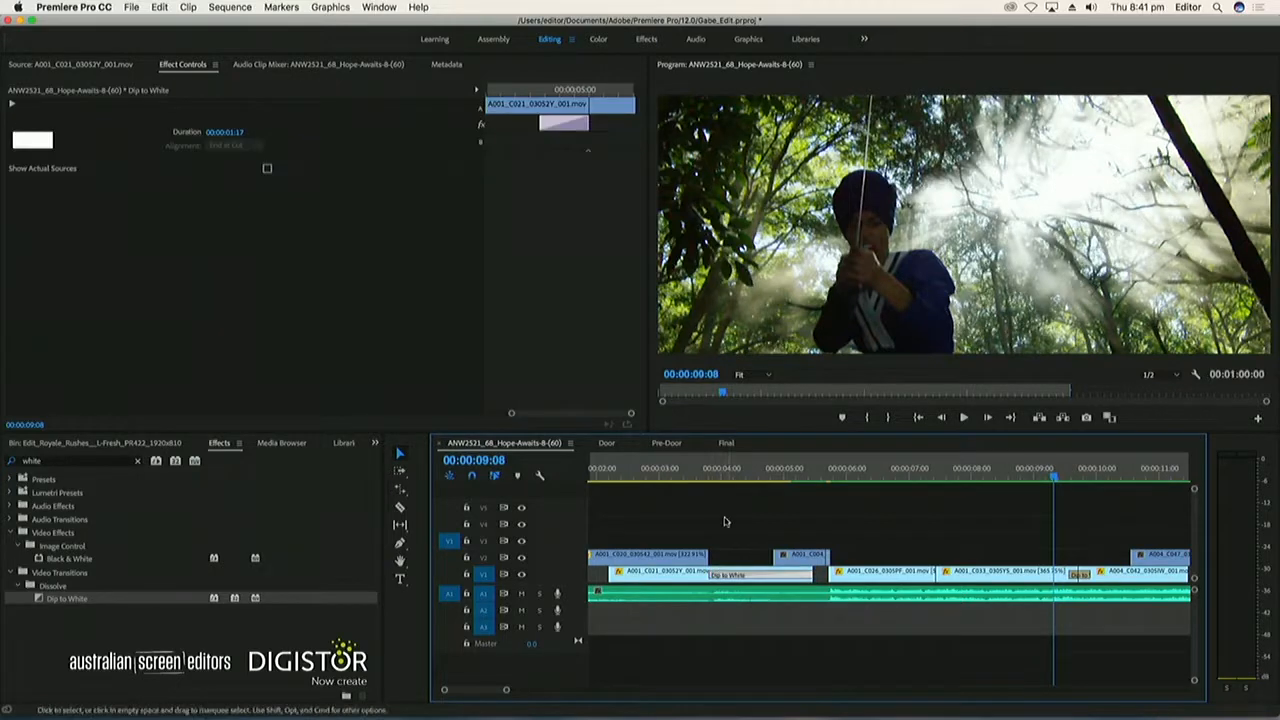
# Shorten the Dip to White at the end of A001_C021 to 00:00:00:23 and play it back
pyautogui.click(680, 468)
pyautogui.press('space')
pyautogui.press('space')
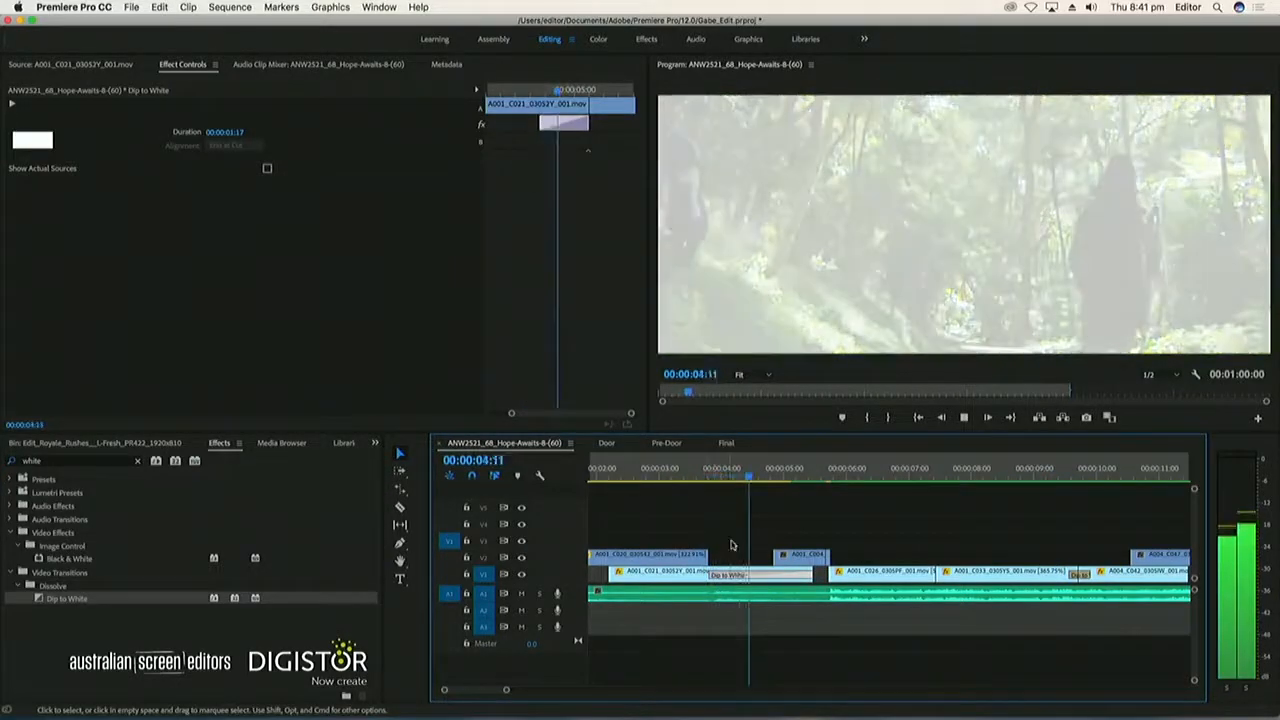
pyautogui.moveTo(712, 575); pyautogui.dragTo(757, 576)
pyautogui.press('space')
# Extend the end of A001_C021 and its Dip to White up to the next V1 clip, and play the passage back
pyautogui.press('space')
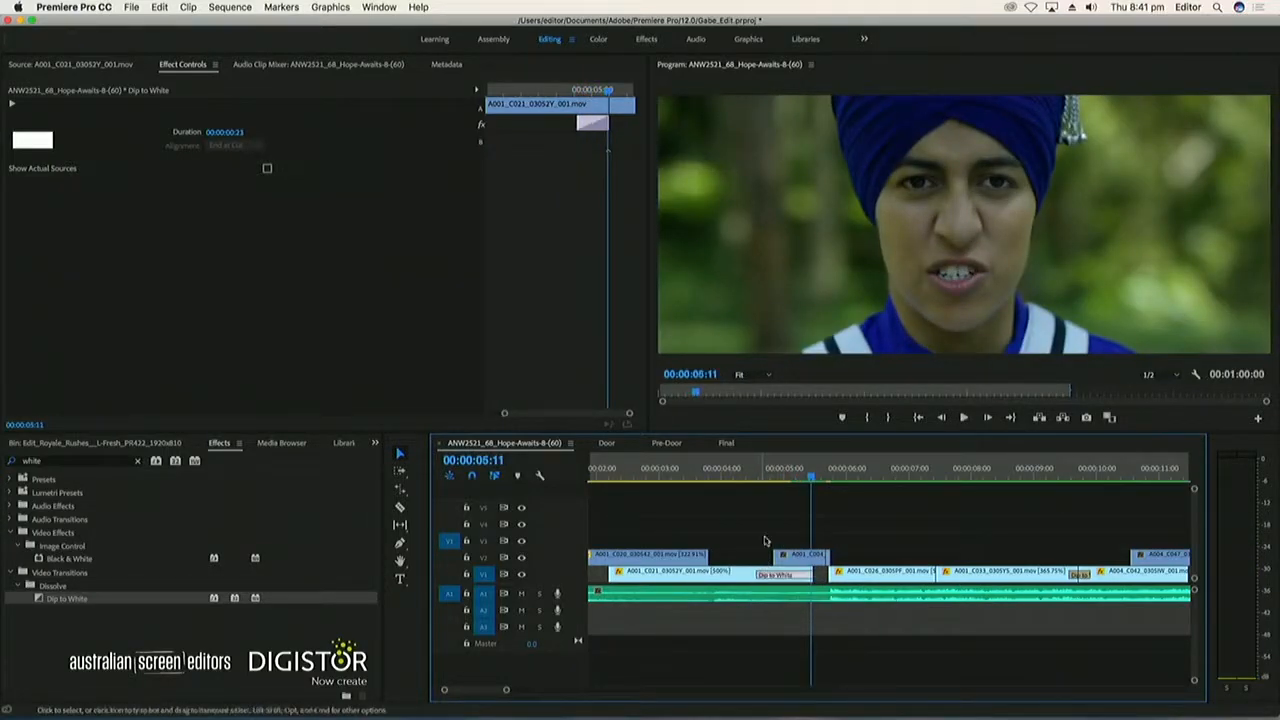
pyautogui.click(759, 476)
pyautogui.press('space')
pyautogui.moveTo(820, 576); pyautogui.dragTo(830, 576)
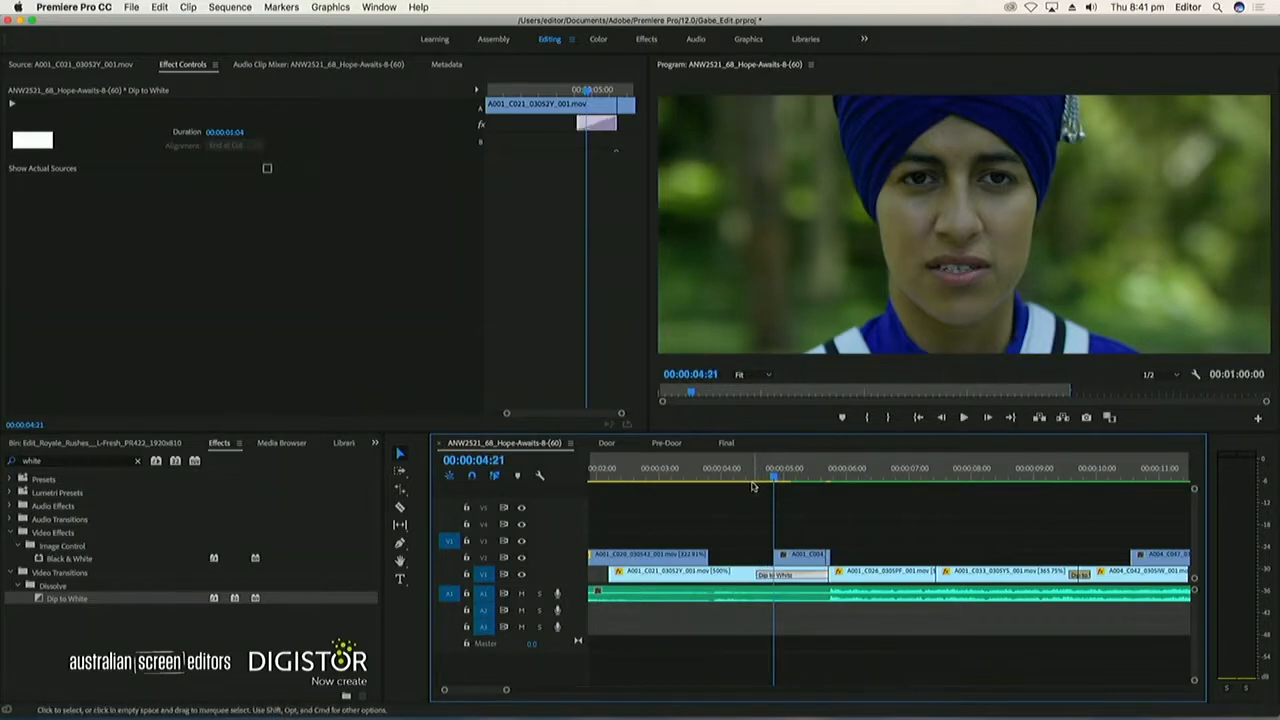
pyautogui.click(753, 484)
pyautogui.press('space')
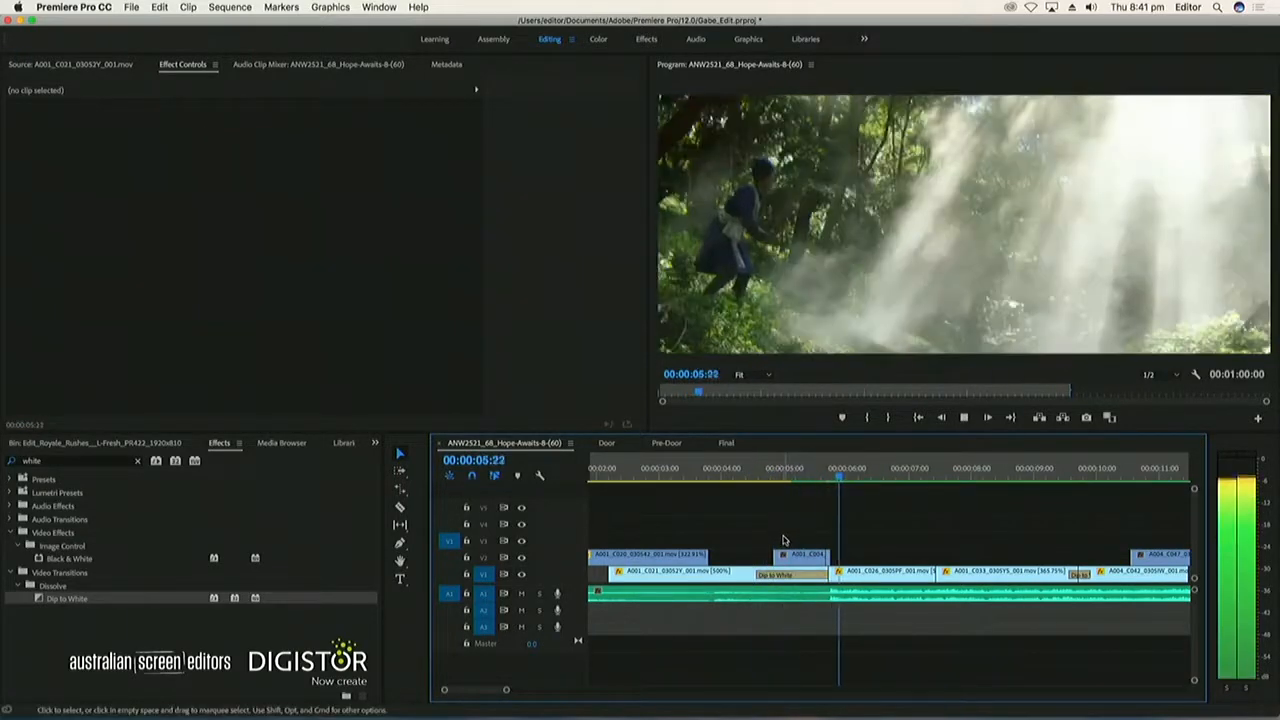
pyautogui.press('space')
pyautogui.moveTo(762, 482)
pyautogui.mouseDown()
pyautogui.moveTo(775, 479)
pyautogui.moveTo(747, 479)
pyautogui.mouseUp()
pyautogui.press('space')
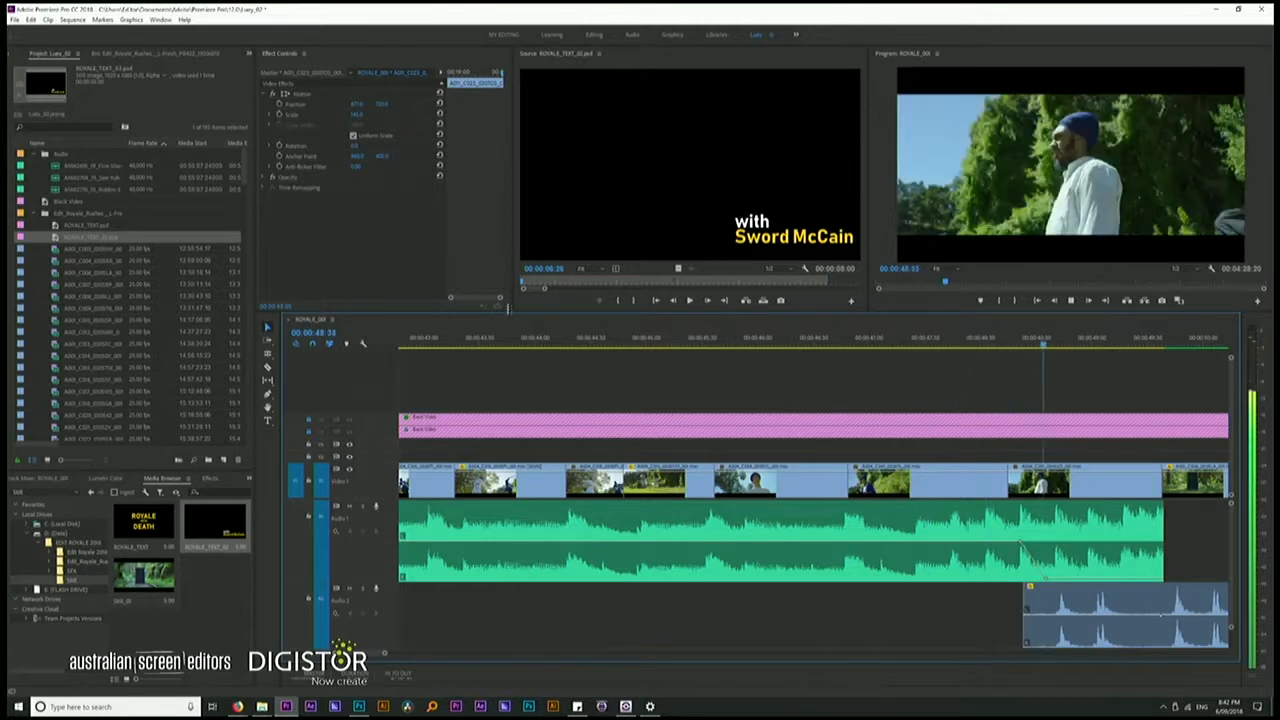
# Play the timeline through the first music track's ending and on past the entry of the second music track
pyautogui.click(757, 337)
pyautogui.press('space')
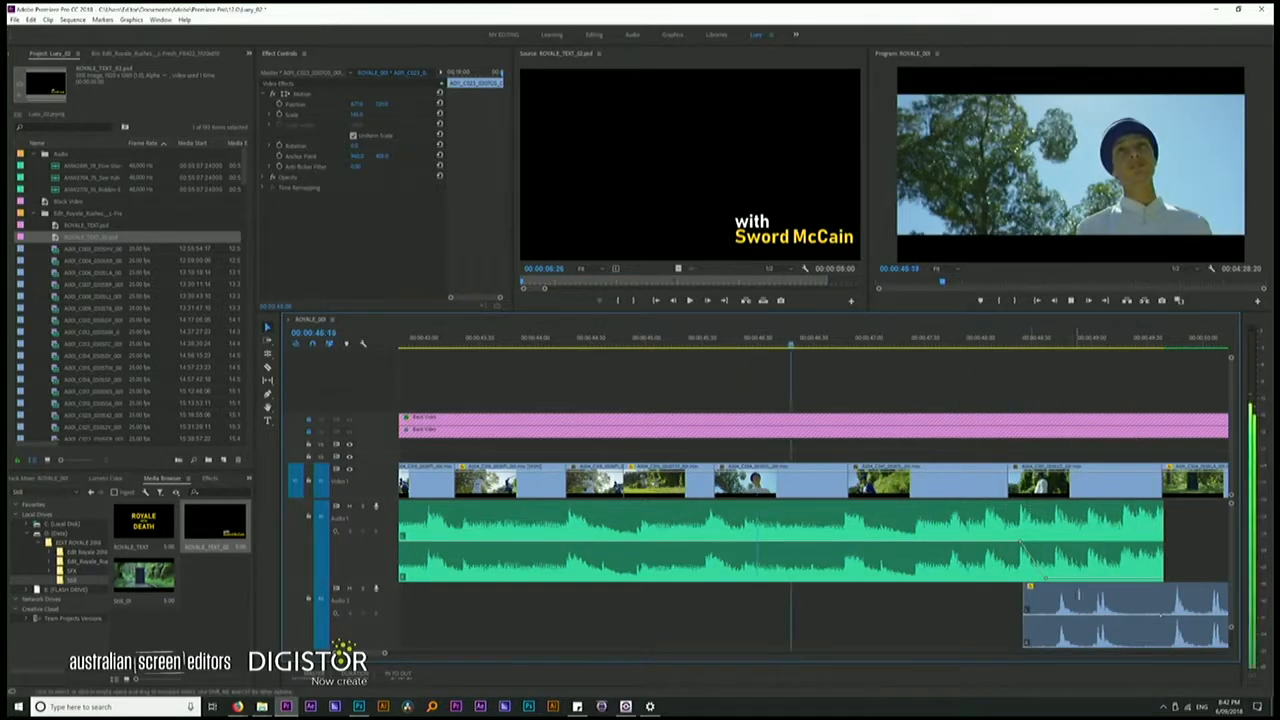
pyautogui.click(1022, 545)
pyautogui.click(868, 341)
pyautogui.press('space')
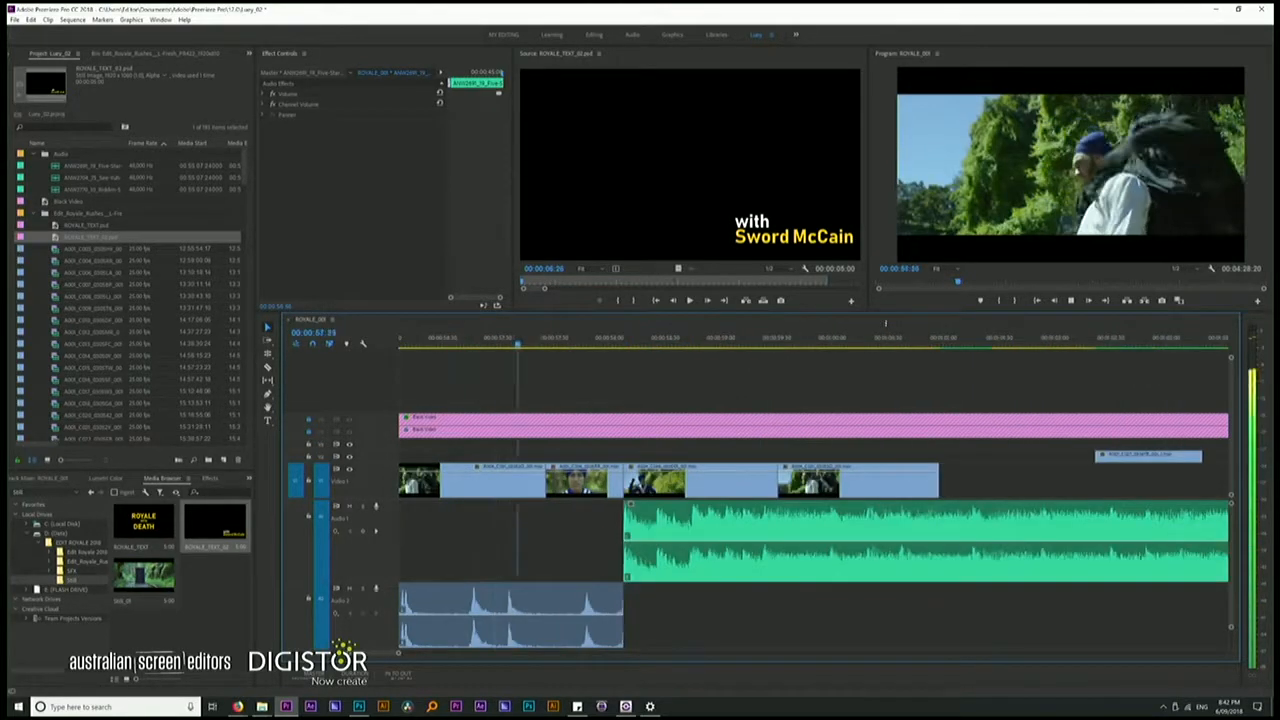
pyautogui.press('space')
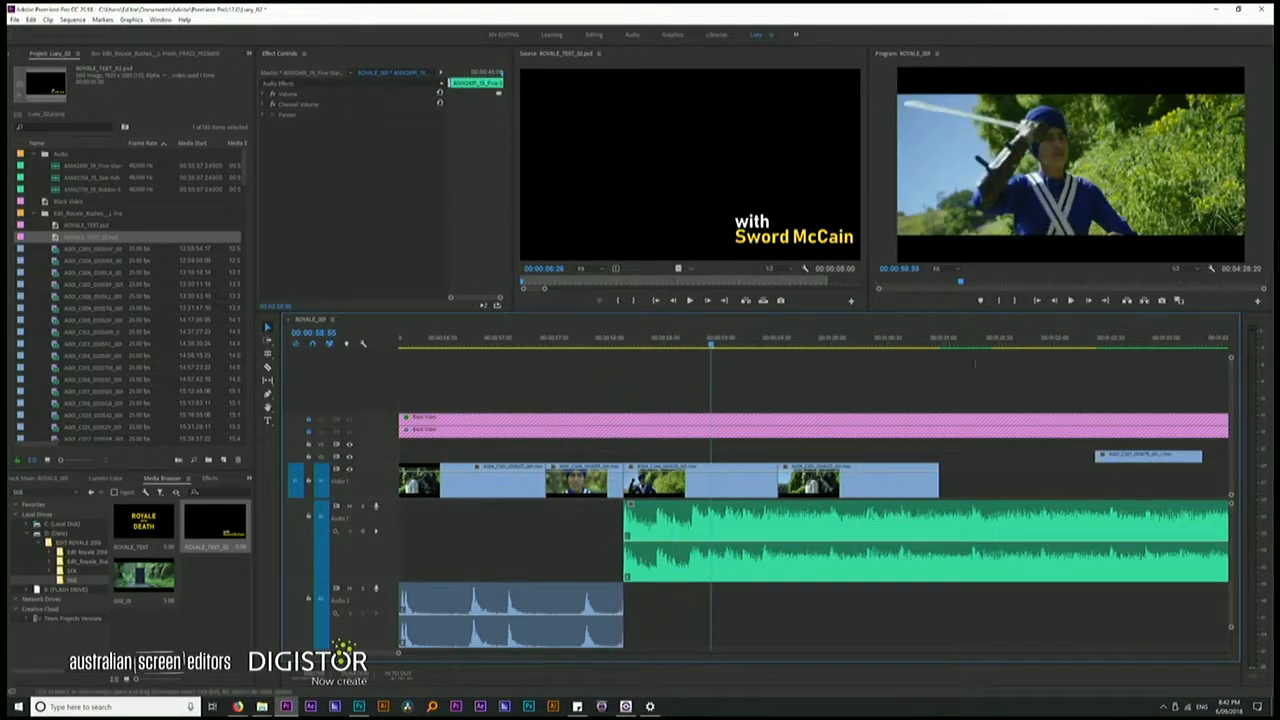
# Move the V1 shot at the second music entry earlier over the preceding close-up, and close the gap with the following clip
pyautogui.moveTo(675, 470); pyautogui.dragTo(597, 472)
pyautogui.press('space')
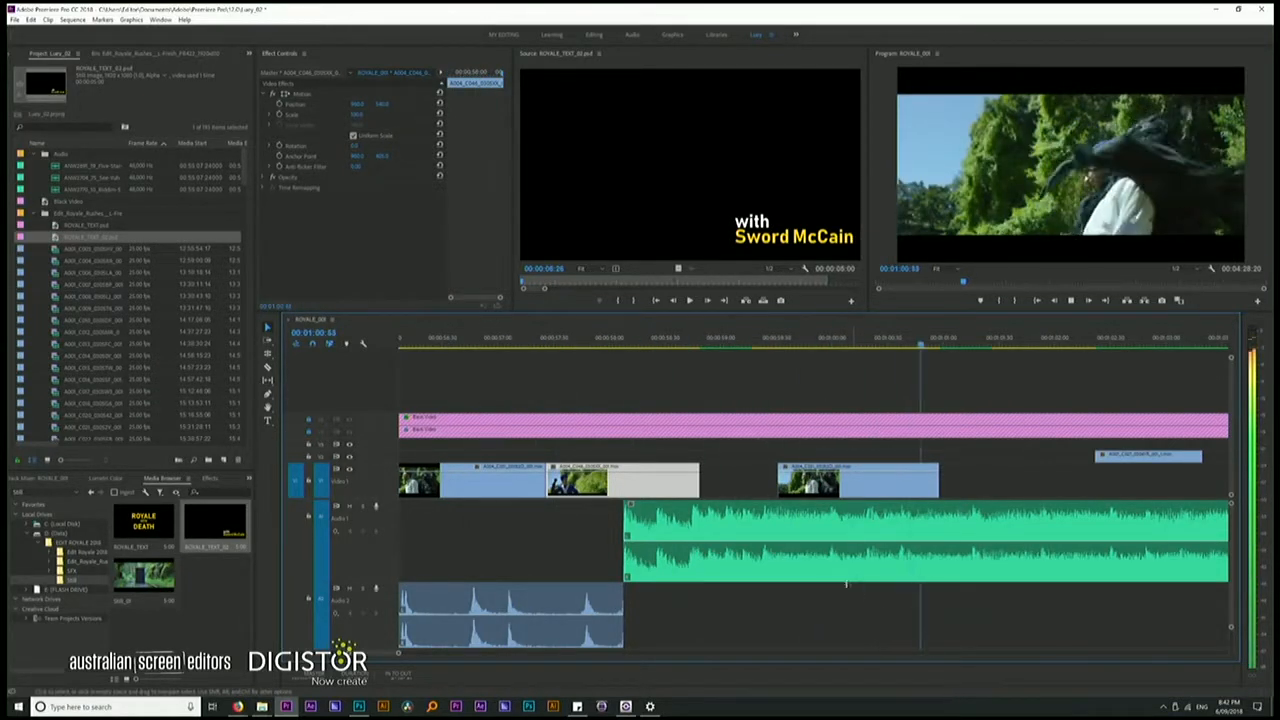
pyautogui.moveTo(808, 482); pyautogui.dragTo(729, 482)
# Move the V2 clip down to V1 directly after the last joined shot, and play back the passage
pyautogui.press('-')
pyautogui.press('-')
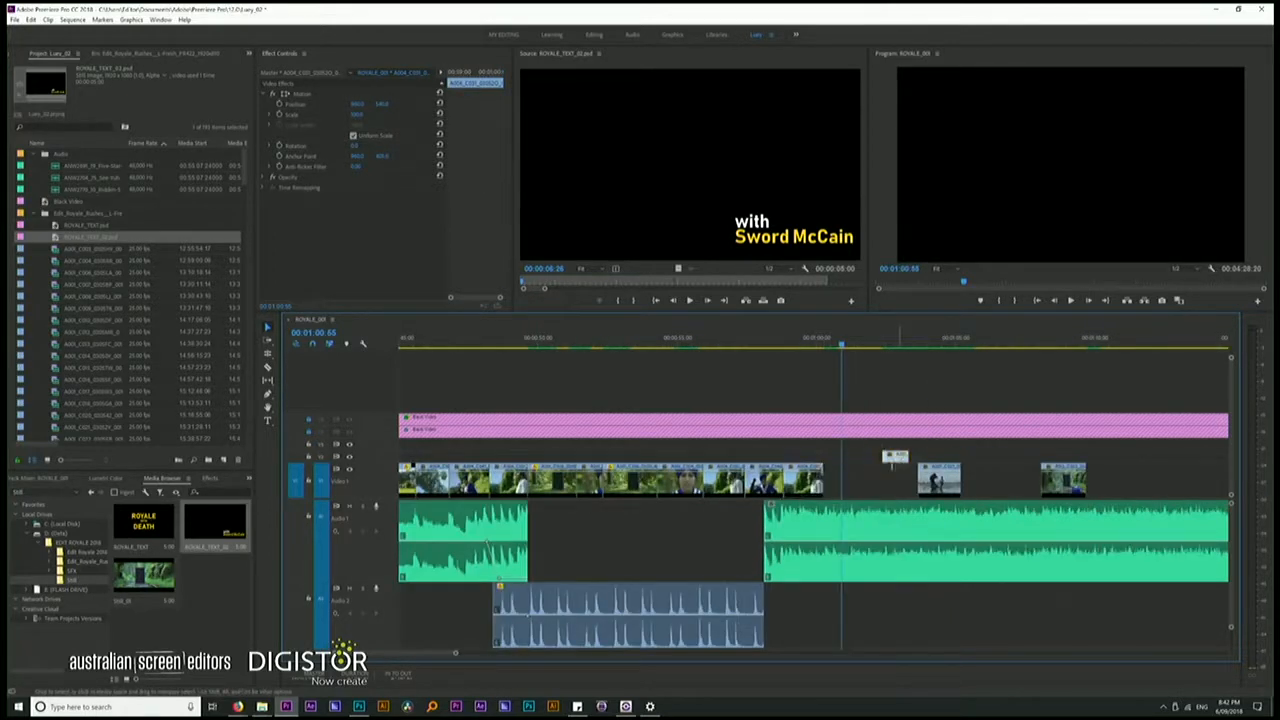
pyautogui.moveTo(890, 457); pyautogui.dragTo(838, 480)
pyautogui.press('space')
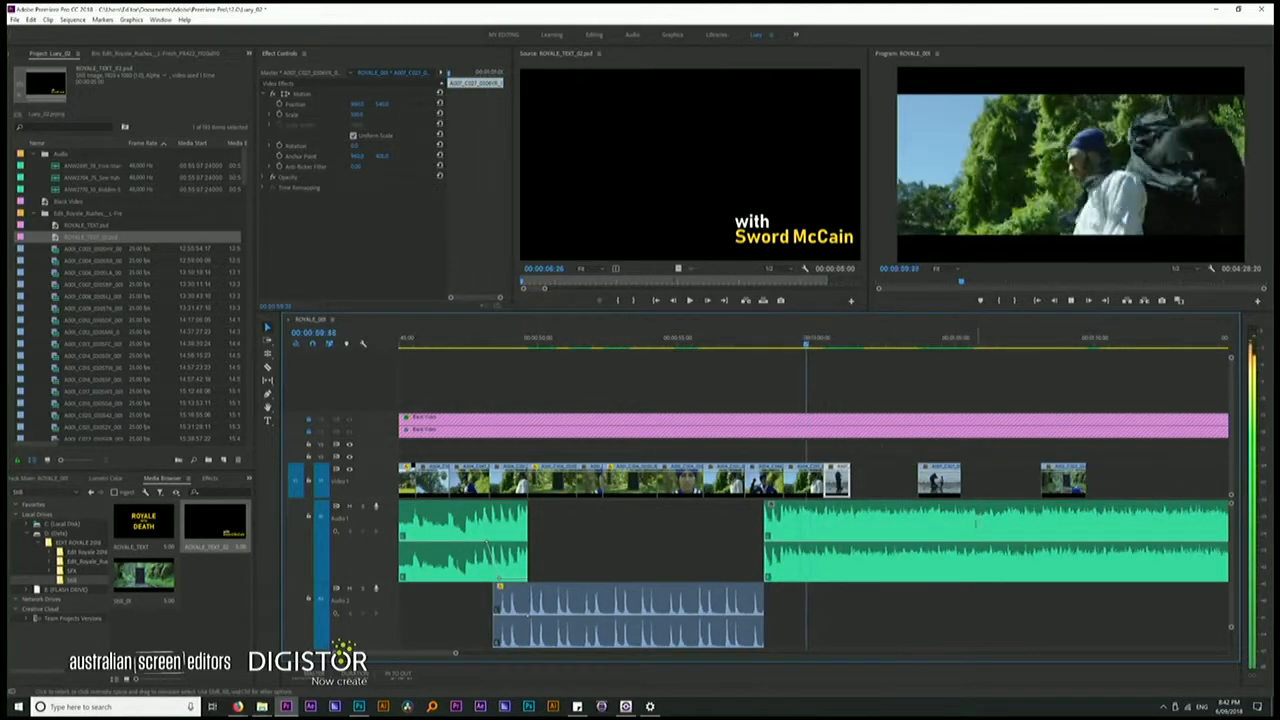
pyautogui.press('space')
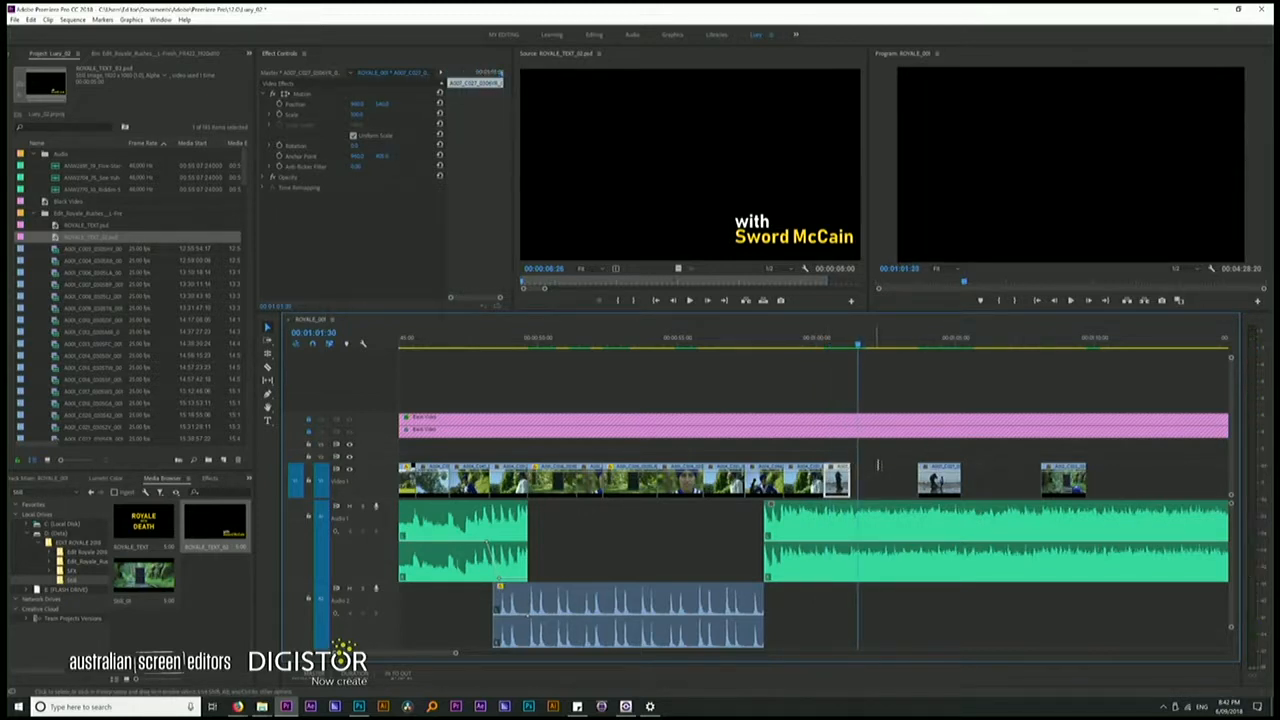
# Shift the next separate V1 clip slightly later to widen the gap before it, and play up to the gap
pyautogui.moveTo(950, 484); pyautogui.dragTo(949, 484)
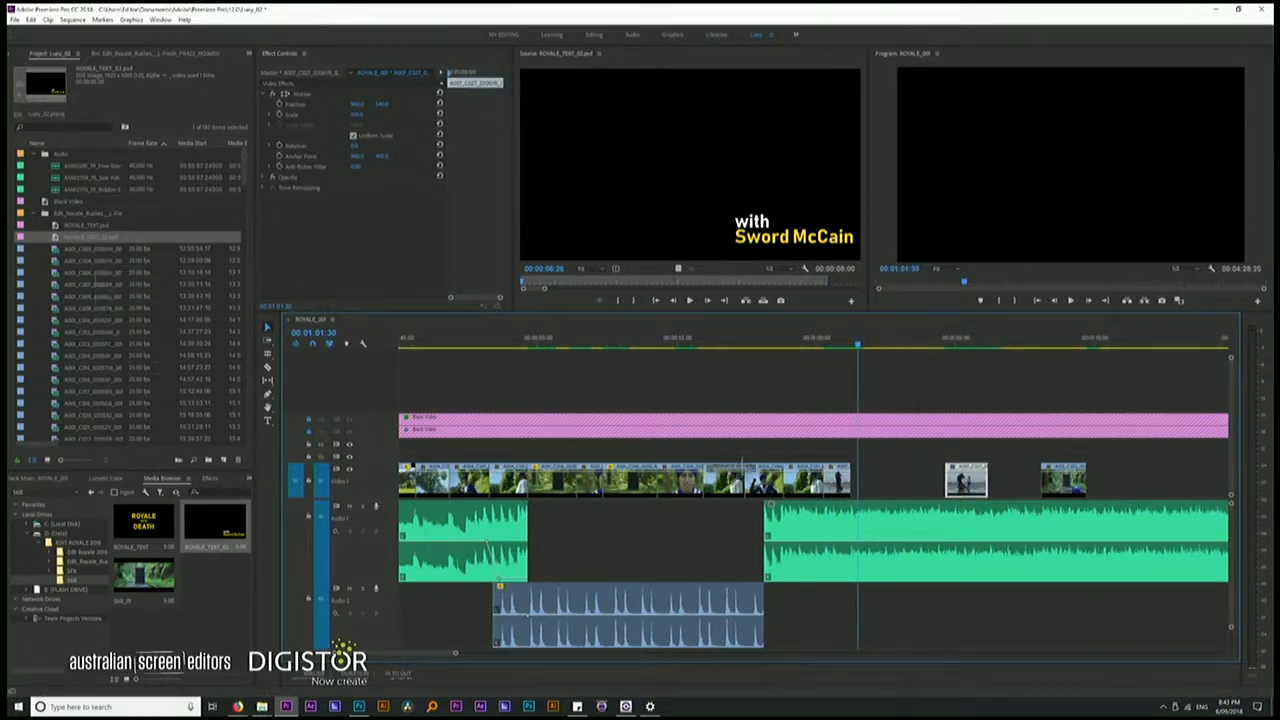
pyautogui.press('space')
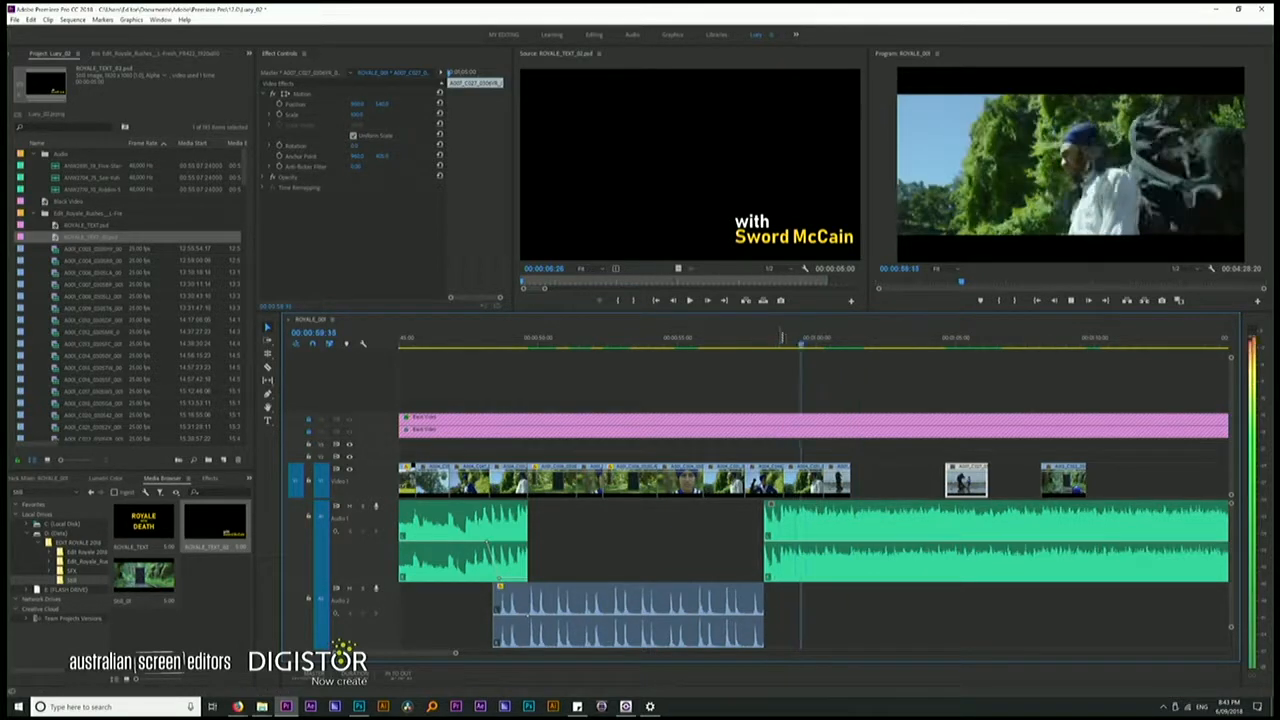
pyautogui.press('space')
# Open the hand-in-foreground forest fight shot from the rushes bin and scrub through it for usable action
pyautogui.click(125, 52)
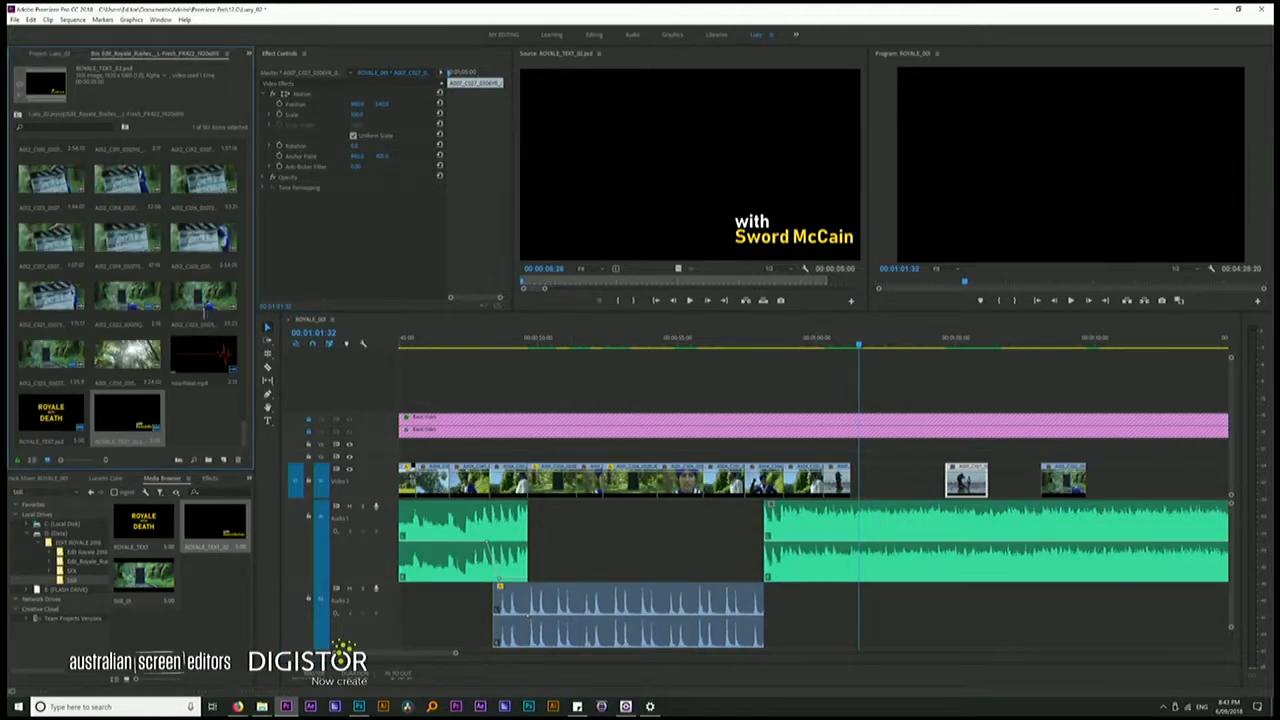
pyautogui.scroll(5, 205, 310)
pyautogui.doubleClick(200, 295)
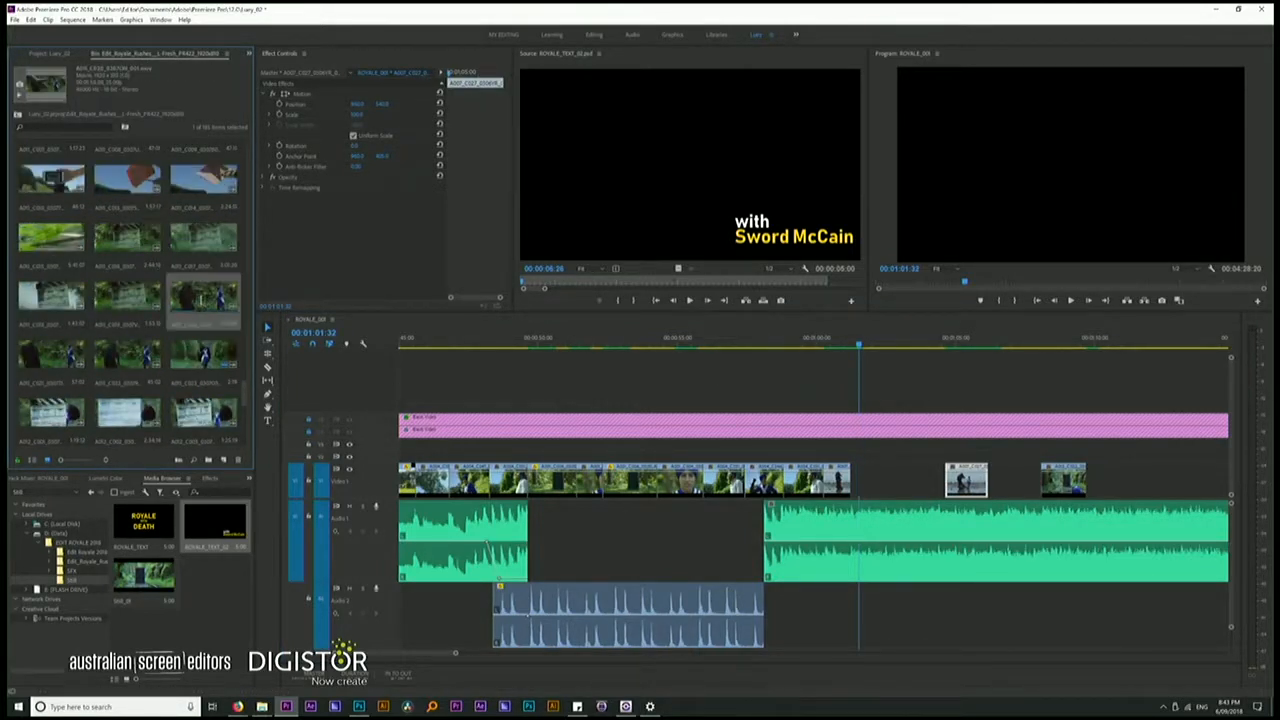
pyautogui.moveTo(662, 285); pyautogui.dragTo(536, 282)
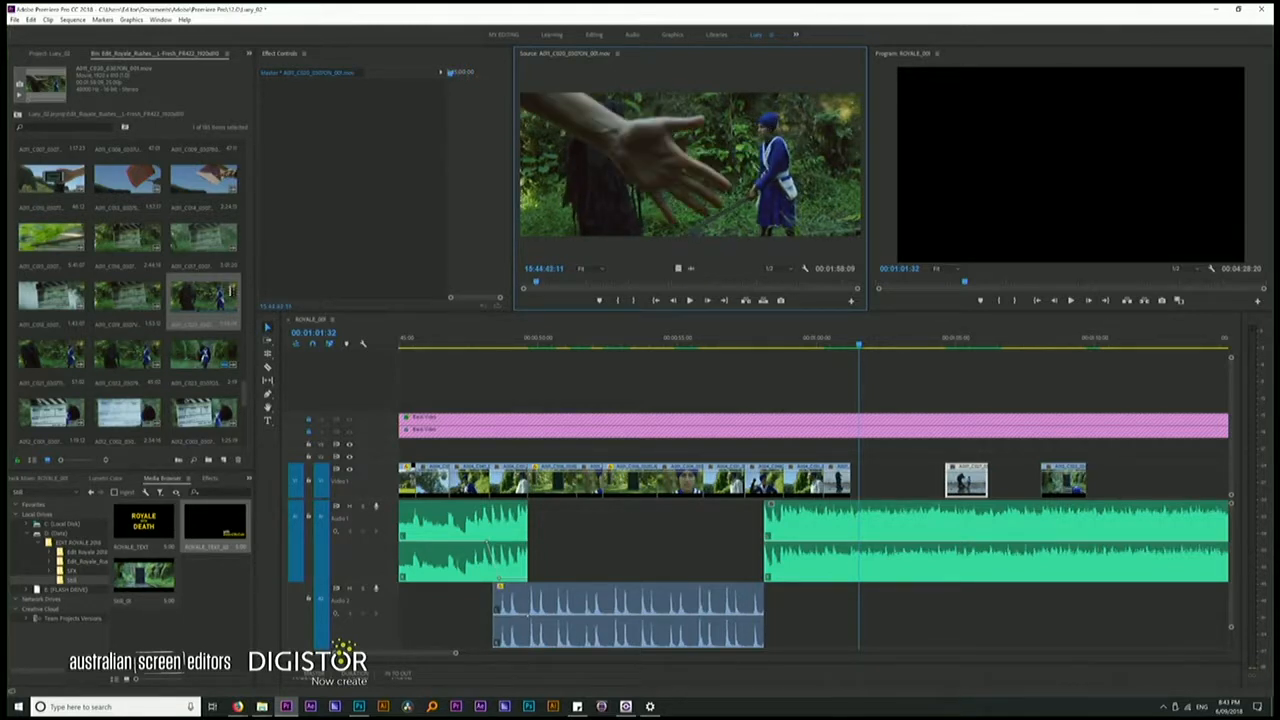
# Load the neighbouring wide forest fight shot and mark in and out points around the sword action
pyautogui.doubleClick(127, 352)
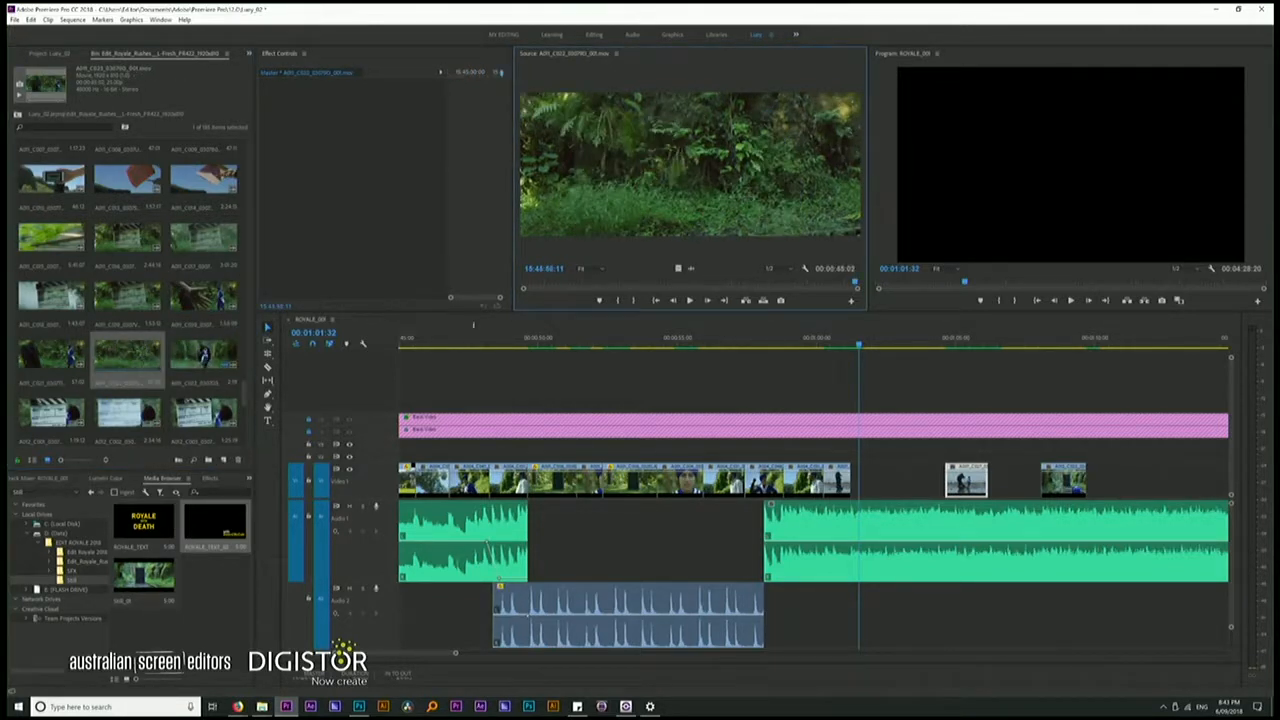
pyautogui.moveTo(531, 283); pyautogui.dragTo(730, 288)
pyautogui.press('i')
pyautogui.press('space')
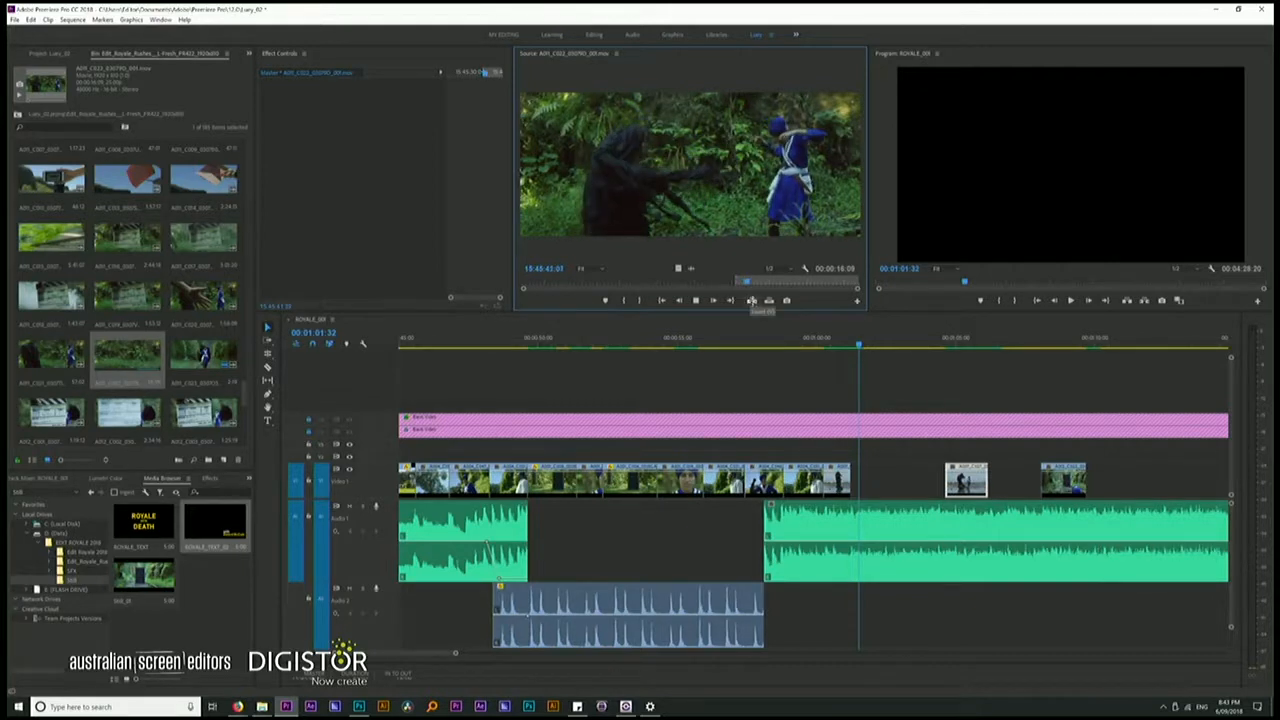
pyautogui.press('space')
pyautogui.press('o')
# Place only the video of the marked forest fight in the gap after the joined V1 shots, and play the edit
pyautogui.moveTo(678, 268); pyautogui.dragTo(854, 456)
pyautogui.moveTo(1000, 465); pyautogui.dragTo(1008, 466)
pyautogui.moveTo(930, 456); pyautogui.dragTo(907, 478)
pyautogui.click(795, 342)
pyautogui.press('space')
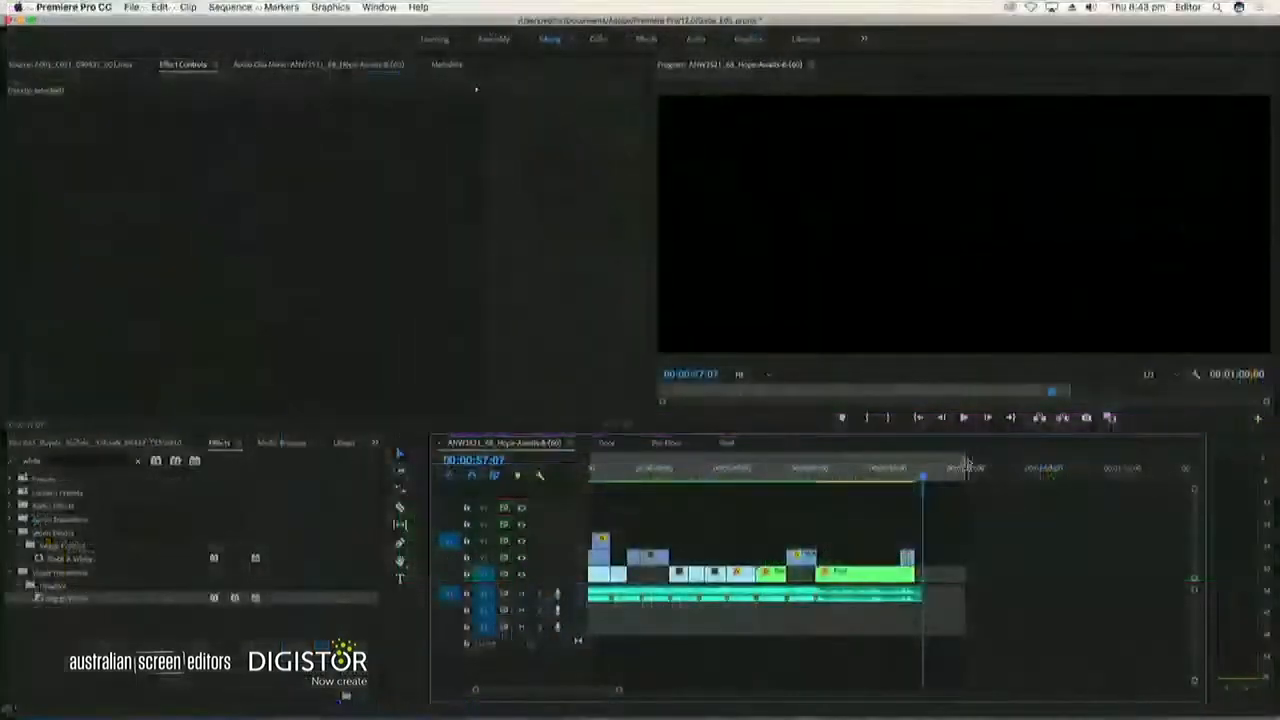
# In the other Premiere Pro edit, bring the Hope-Awaits sequence's out point in to 00:00:57:07, save, and check the ending
pyautogui.moveTo(938, 474); pyautogui.dragTo(923, 478)
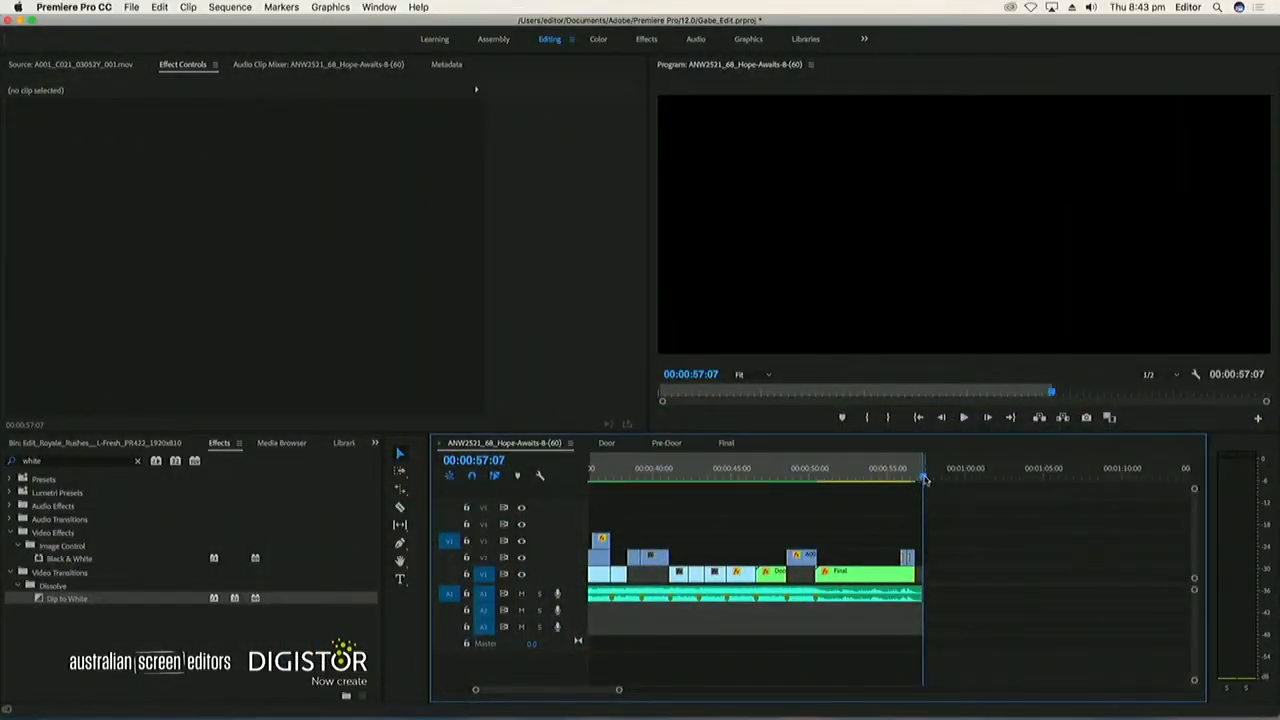
pyautogui.press('super+s')
pyautogui.click(903, 470)
pyautogui.press('space')
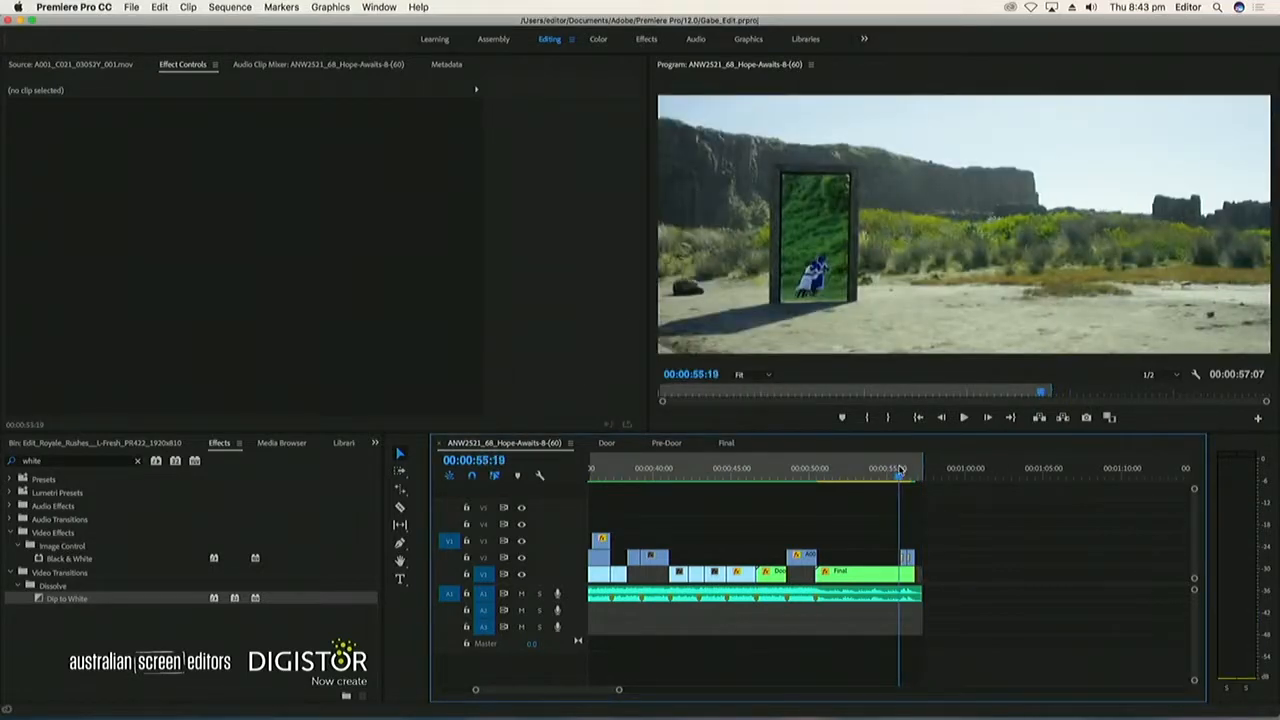
pyautogui.click(904, 472)
pyautogui.press('space')
pyautogui.click(910, 473)
pyautogui.moveTo(910, 475); pyautogui.dragTo(924, 476)
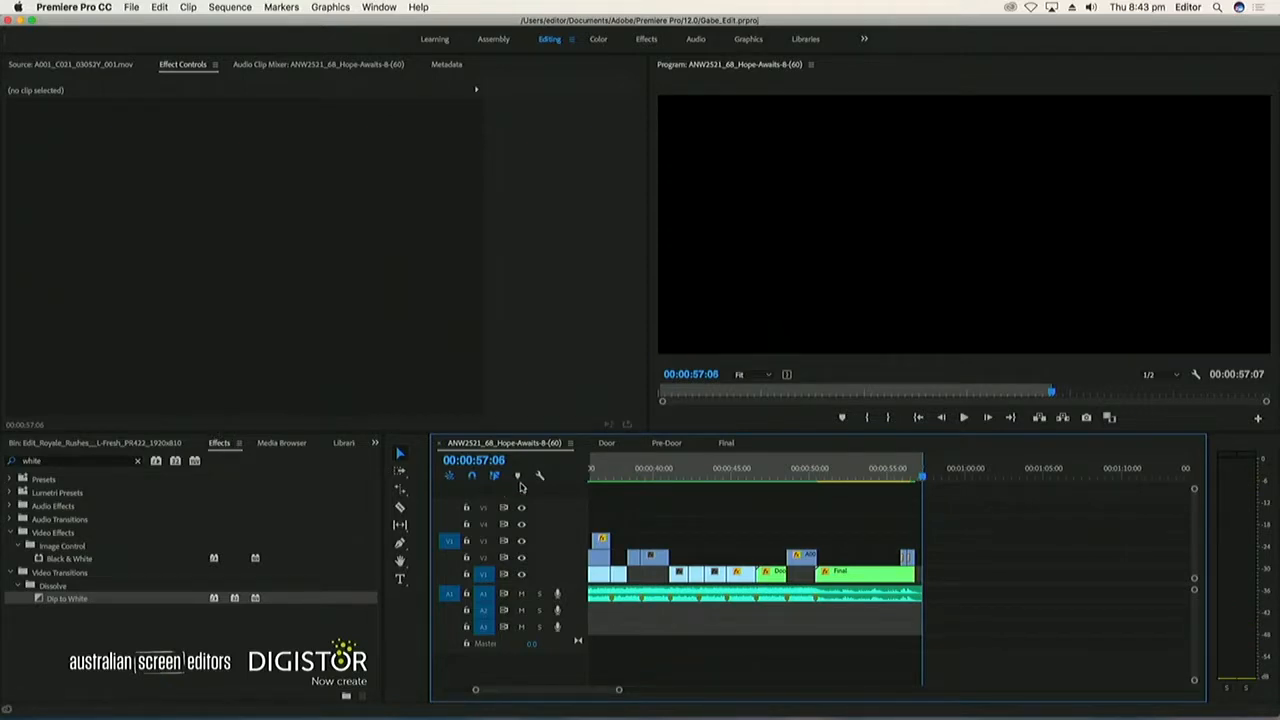
# Show the project's root level as a list and check its bins and sequences for the main edit
pyautogui.click(77, 444)
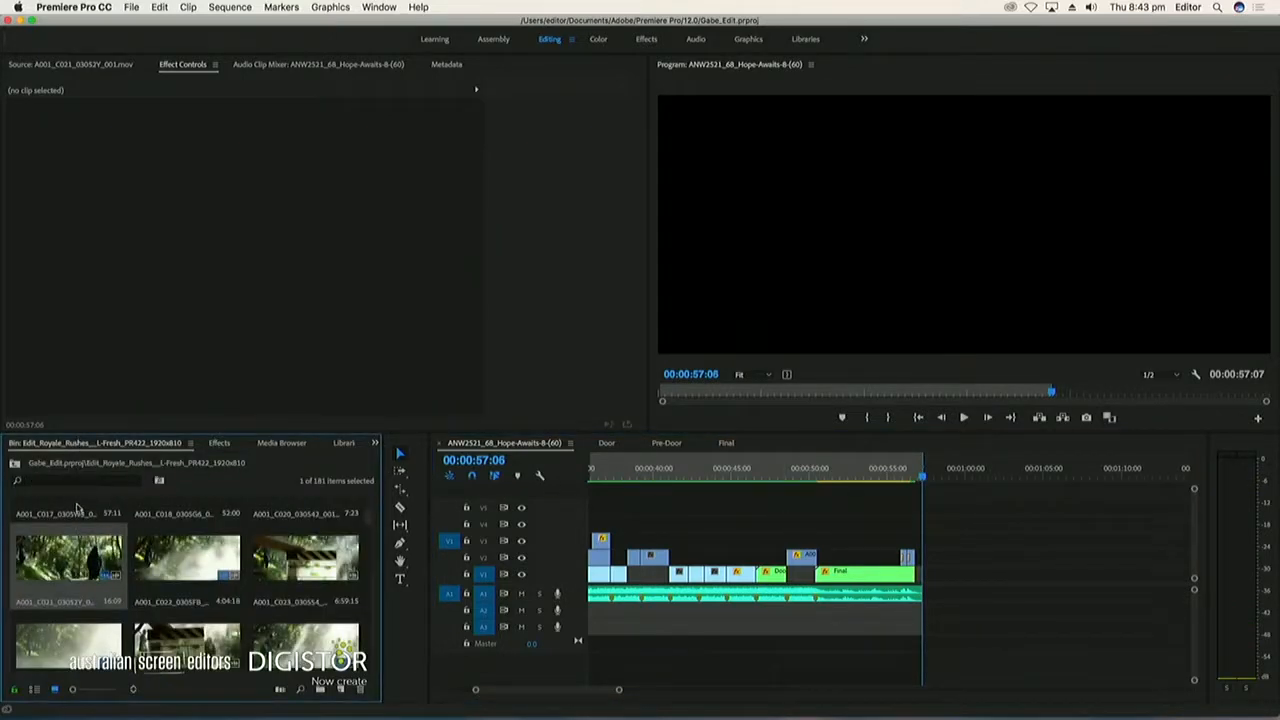
pyautogui.click(14, 466)
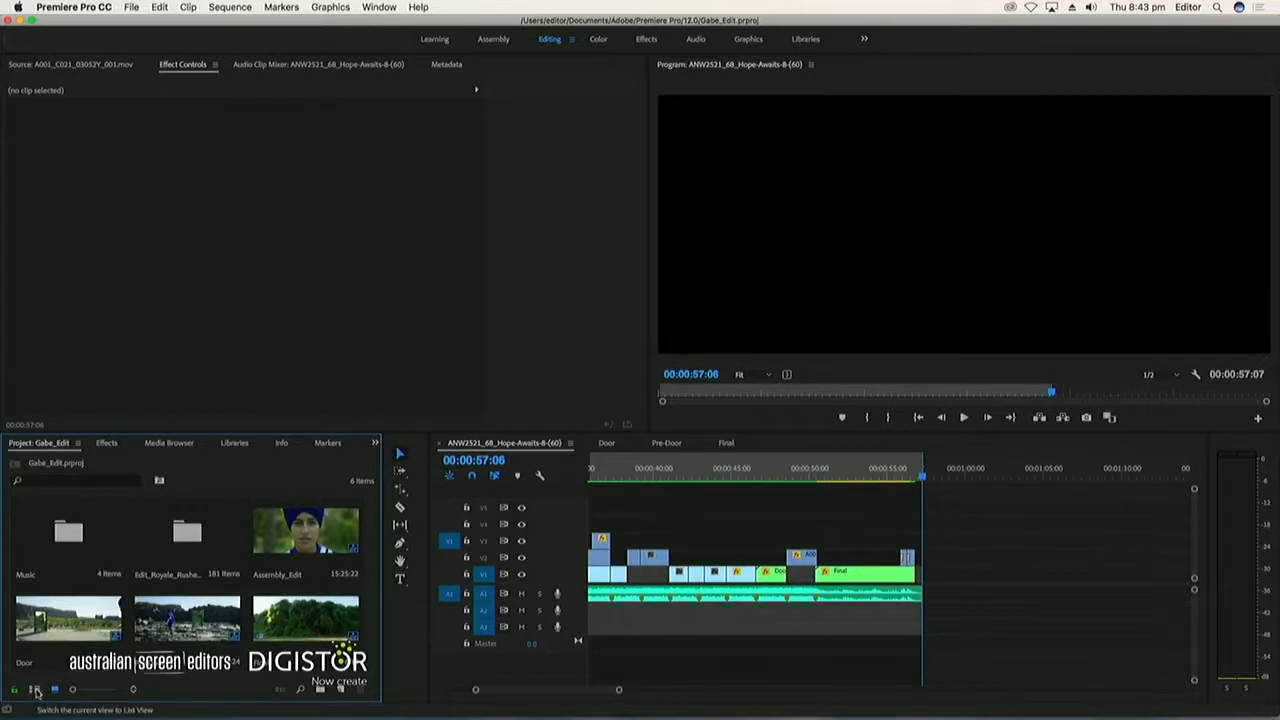
pyautogui.click(35, 690)
pyautogui.click(36, 517)
pyautogui.click(37, 533)
pyautogui.click(57, 550)
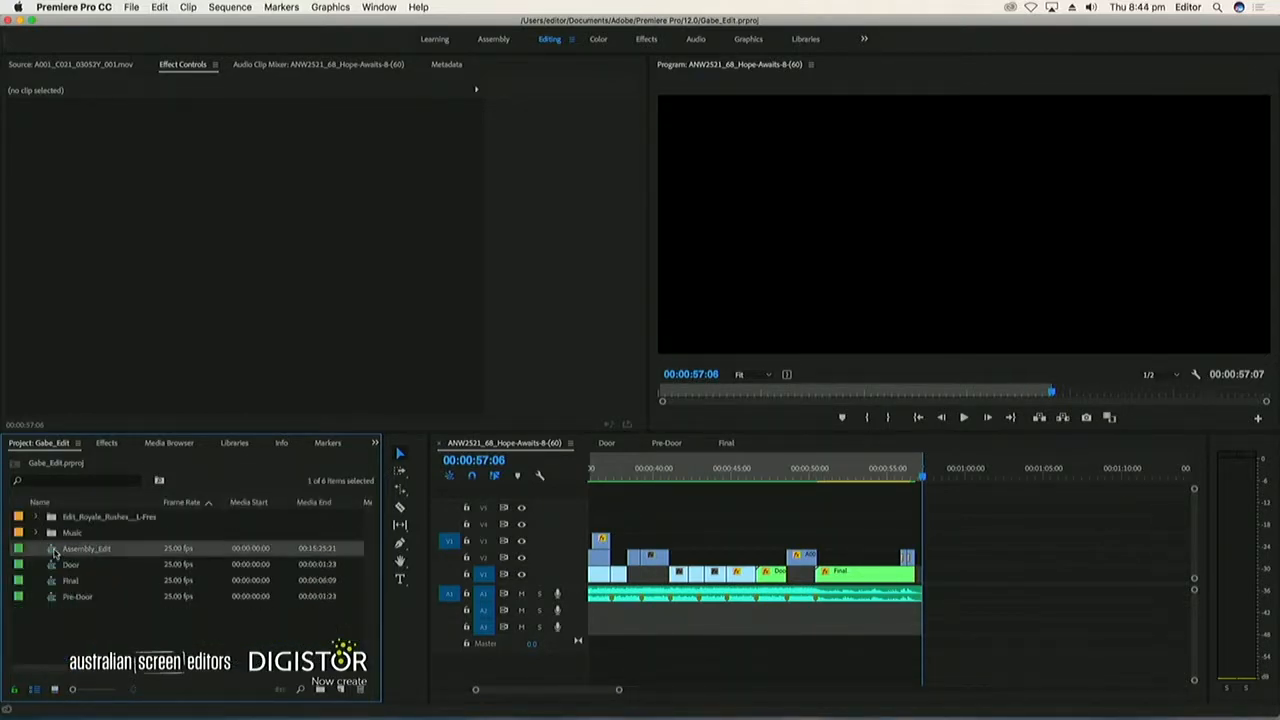
pyautogui.click(55, 565)
pyautogui.click(55, 581)
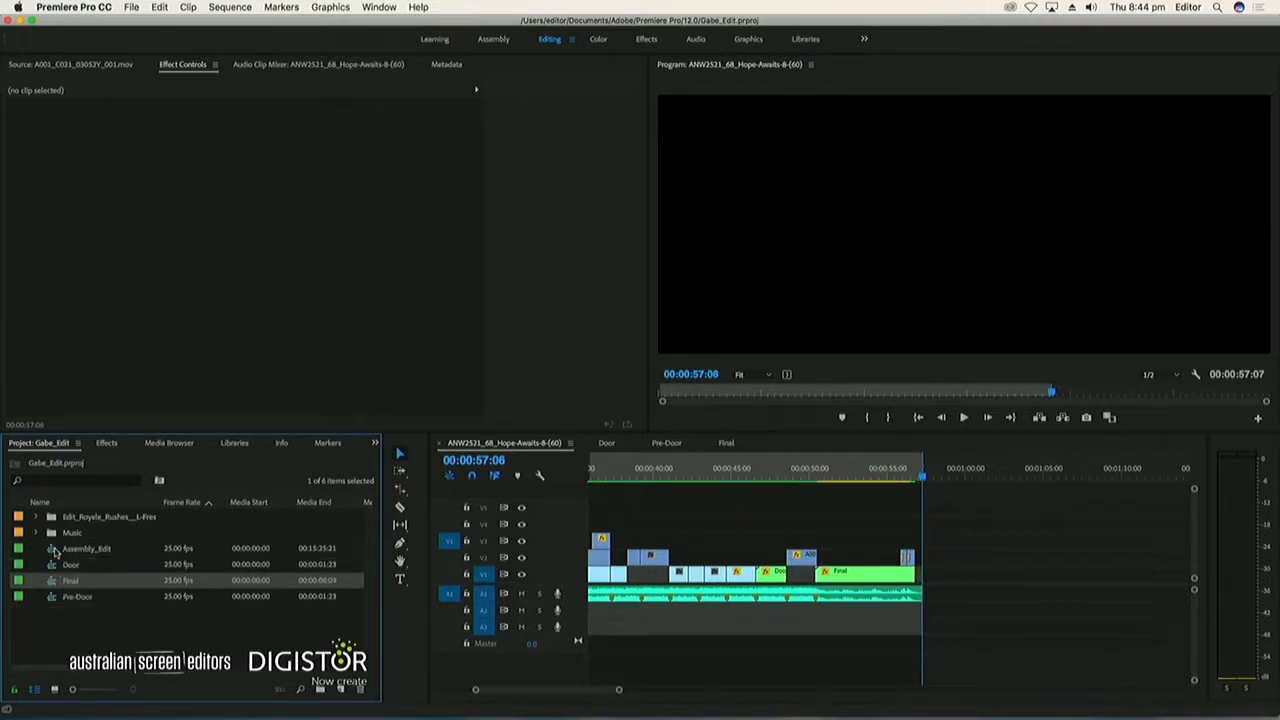
pyautogui.click(113, 634)
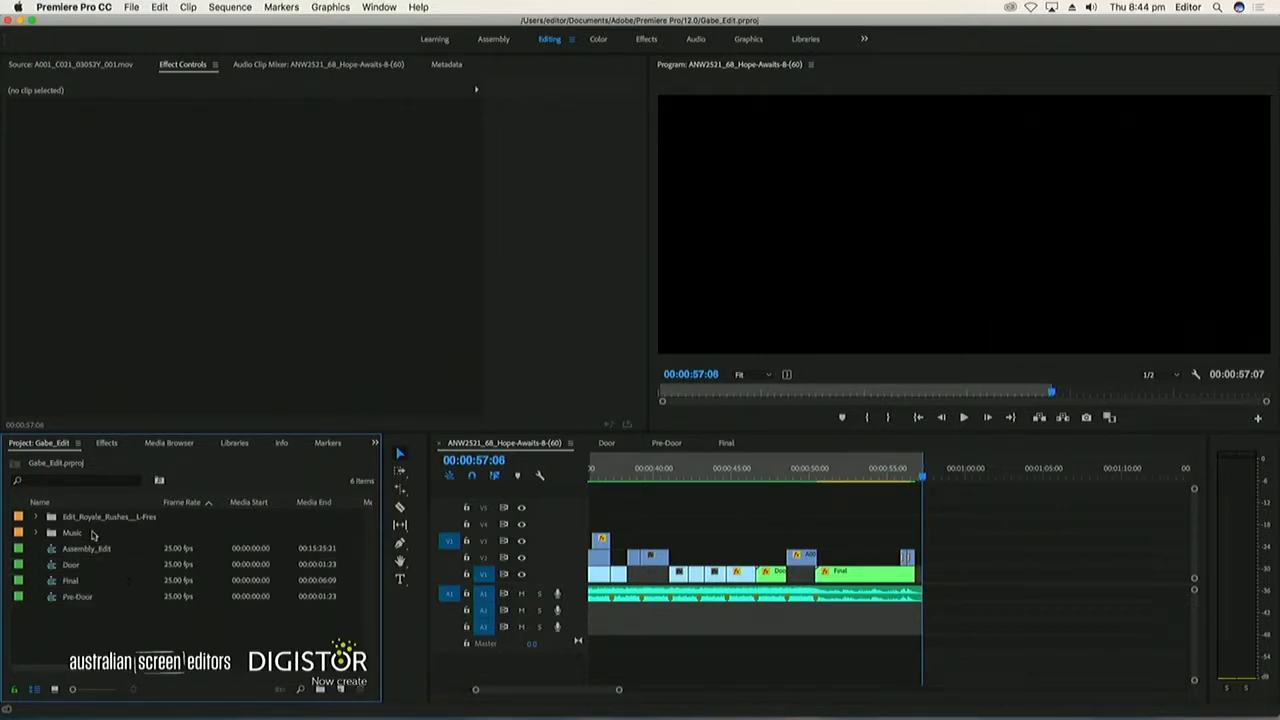
# Look through the Edit_Royale_Rushes bin for the main edit sequence and collapse the bin again
pyautogui.click(38, 516)
pyautogui.scroll(-15, 88, 558)
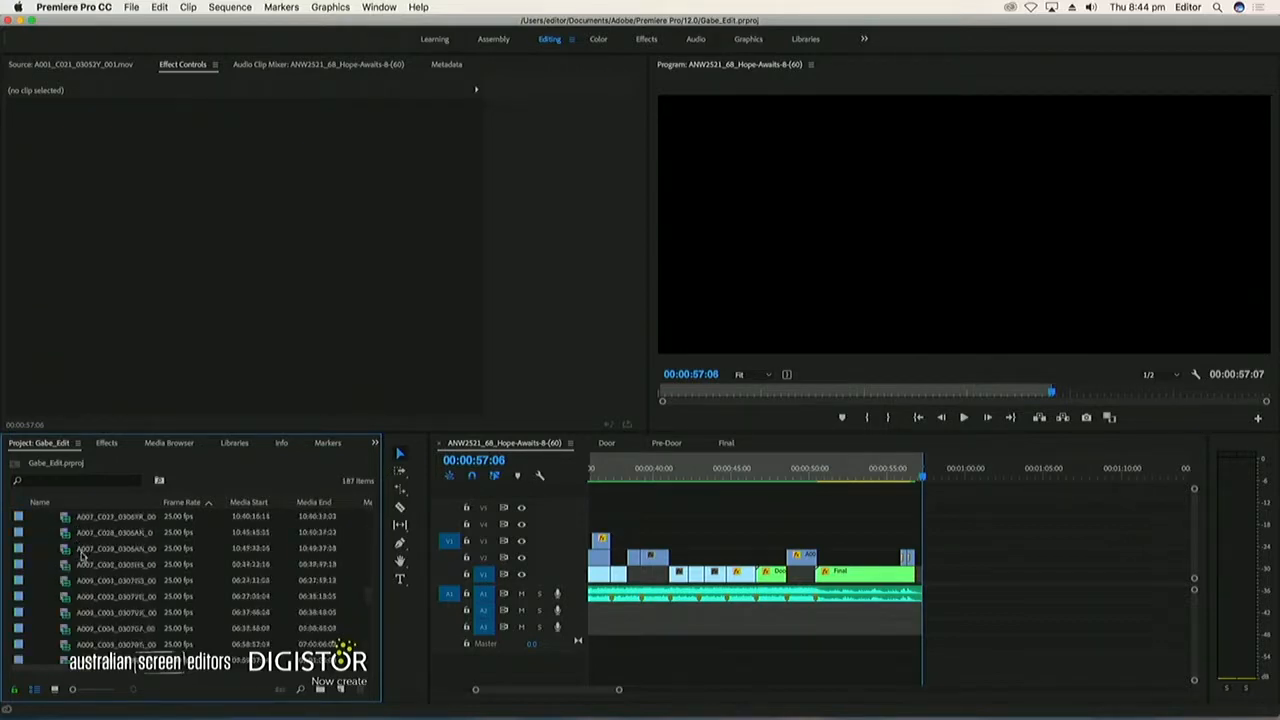
pyautogui.moveTo(372, 647); pyautogui.dragTo(375, 618)
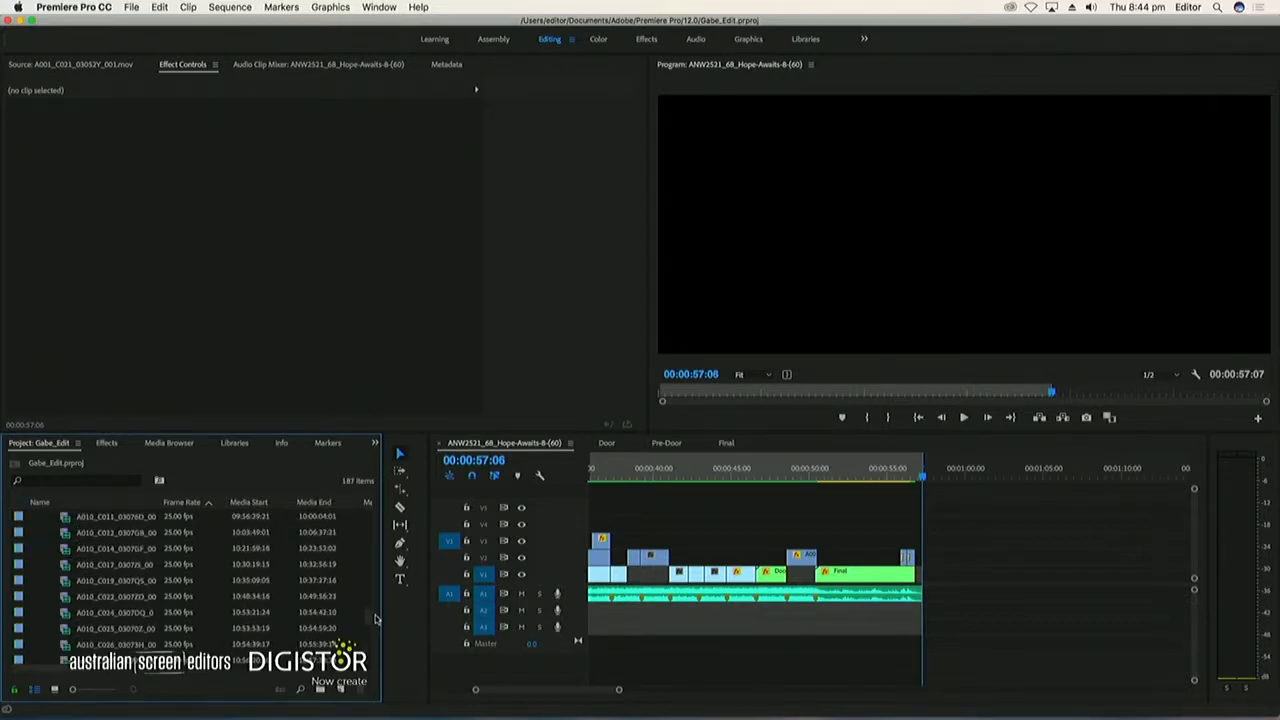
pyautogui.moveTo(371, 533); pyautogui.dragTo(376, 536)
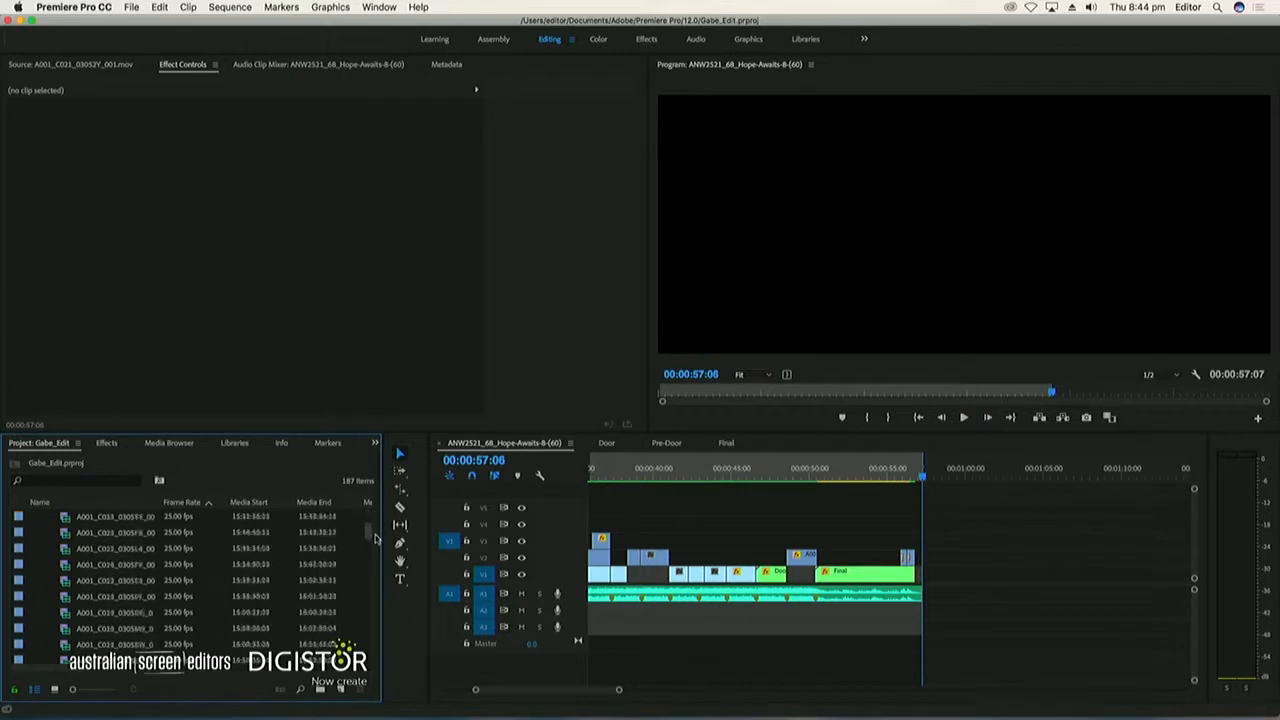
pyautogui.moveTo(390, 653); pyautogui.dragTo(373, 485)
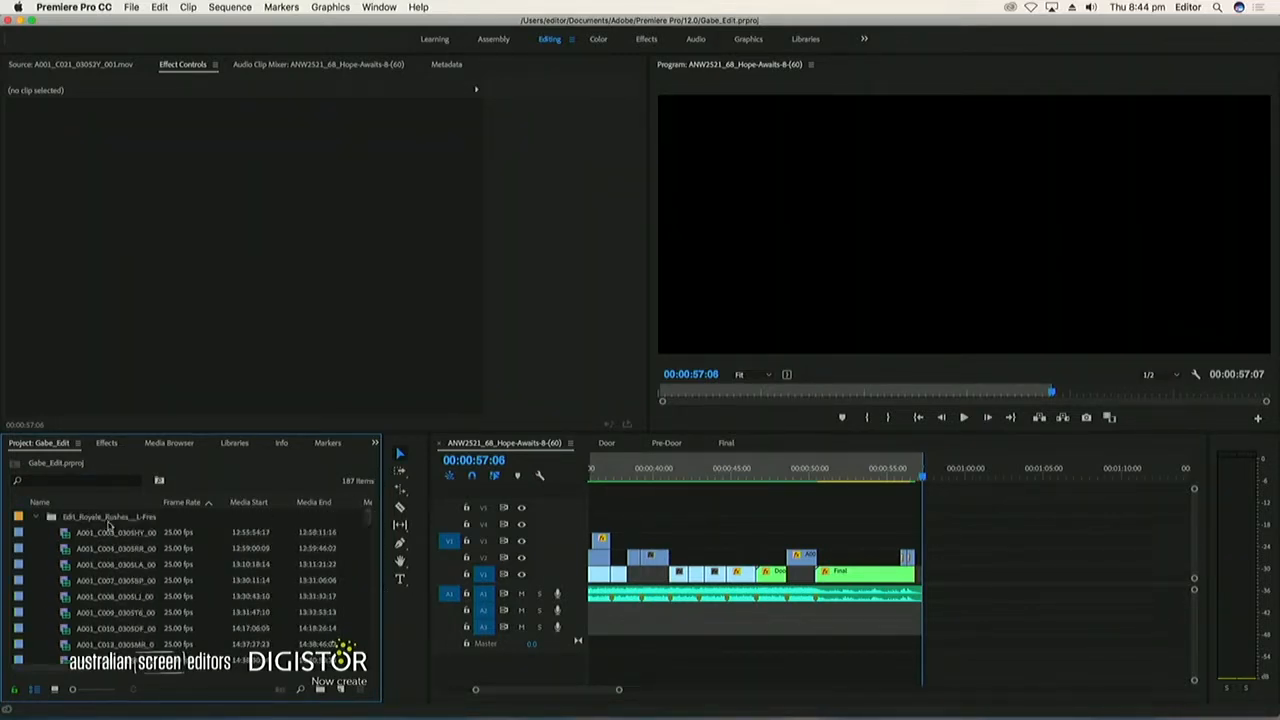
pyautogui.click(37, 518)
# Move the Hope-Awaits sequence out of the Music bin to the project's root level
pyautogui.click(37, 533)
pyautogui.click(68, 549)
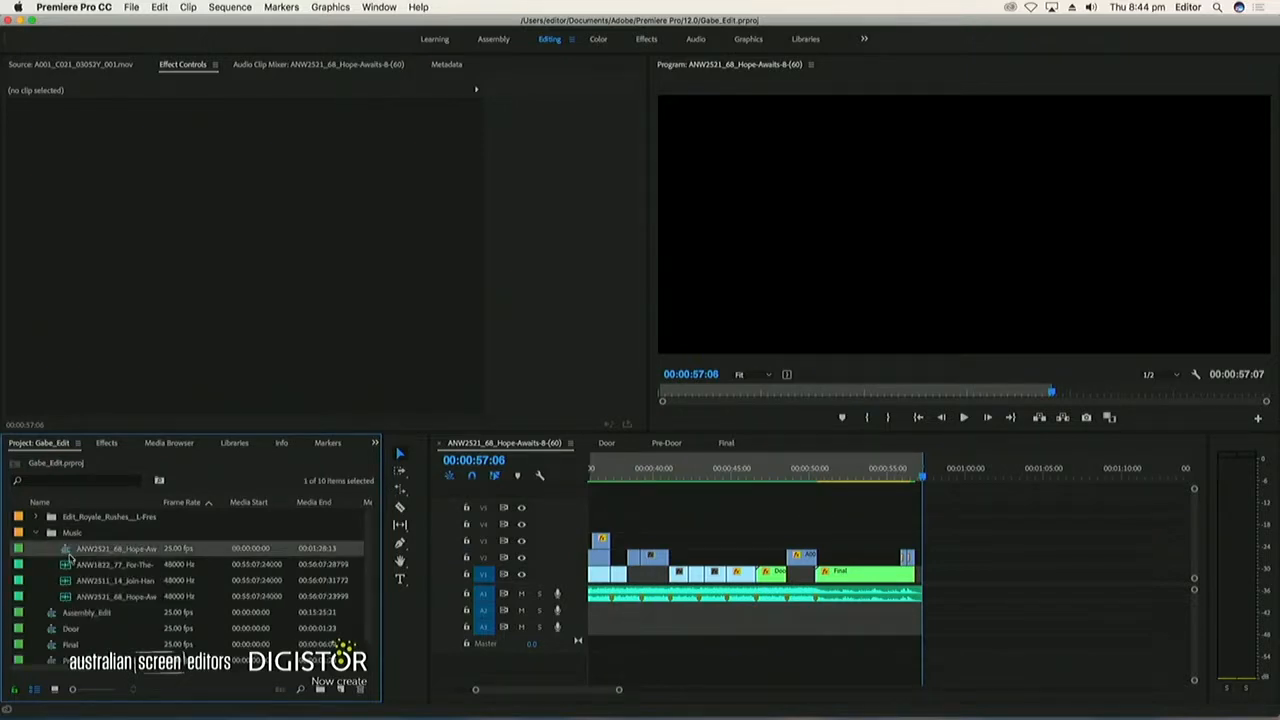
pyautogui.moveTo(58, 613); pyautogui.dragTo(40, 627)
pyautogui.click(36, 533)
# Rename the Hope-Awaits sequence with the editor's first name followed by _v01, and save the project
pyautogui.click(86, 552)
pyautogui.write('G')
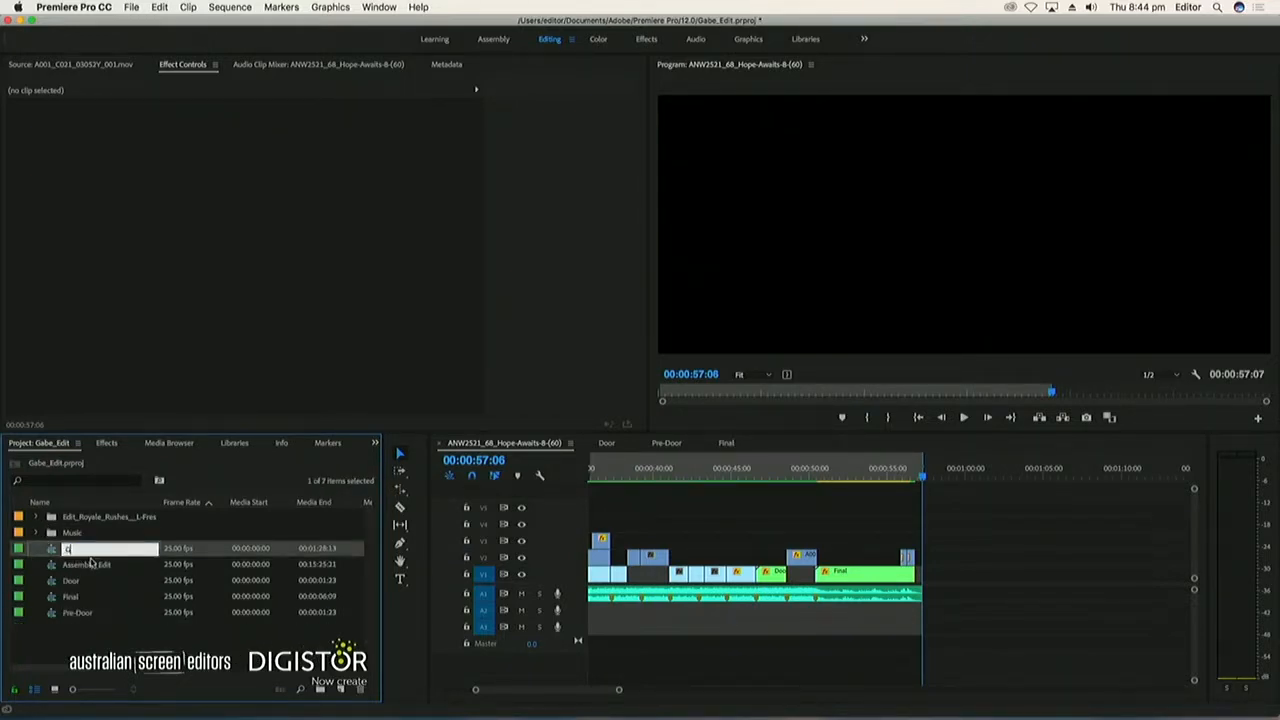
pyautogui.write('abe_v01')
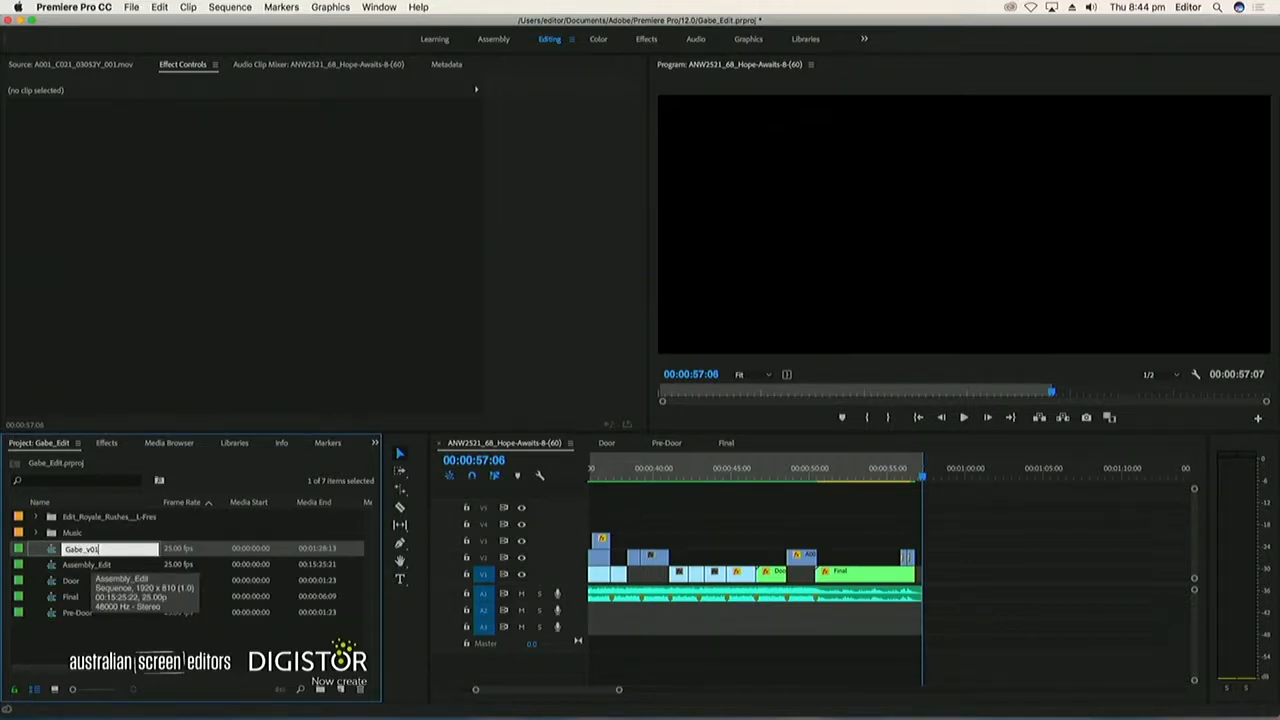
pyautogui.press('Return')
pyautogui.press('super+s')
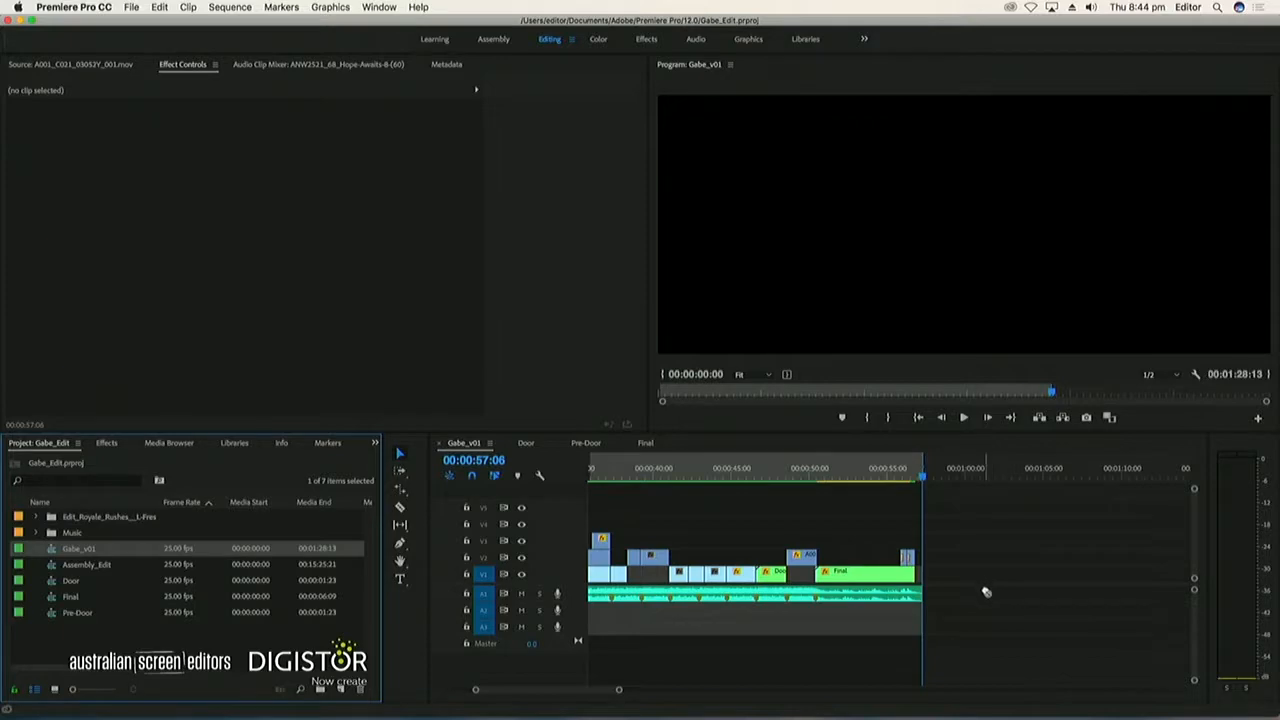
# Create a new sequence from the renamed v01 sequence and trim the nested clip's end to about 00:00:57:15
pyautogui.rightClick(50, 550)
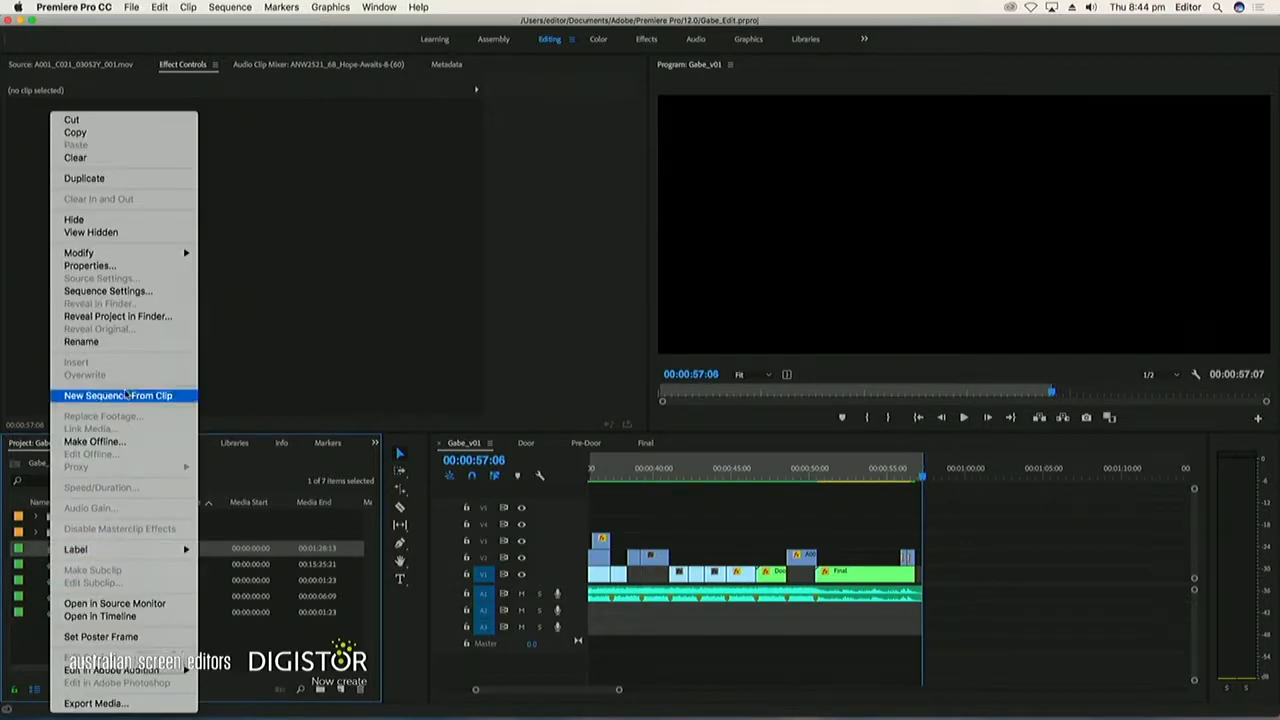
pyautogui.click(126, 395)
pyautogui.moveTo(599, 478); pyautogui.dragTo(782, 500)
pyautogui.moveTo(880, 577); pyautogui.dragTo(780, 578)
pyautogui.moveTo(775, 478); pyautogui.dragTo(684, 486)
# Search the effects for "curve" and select the RGB Curves video effect
pyautogui.click(105, 443)
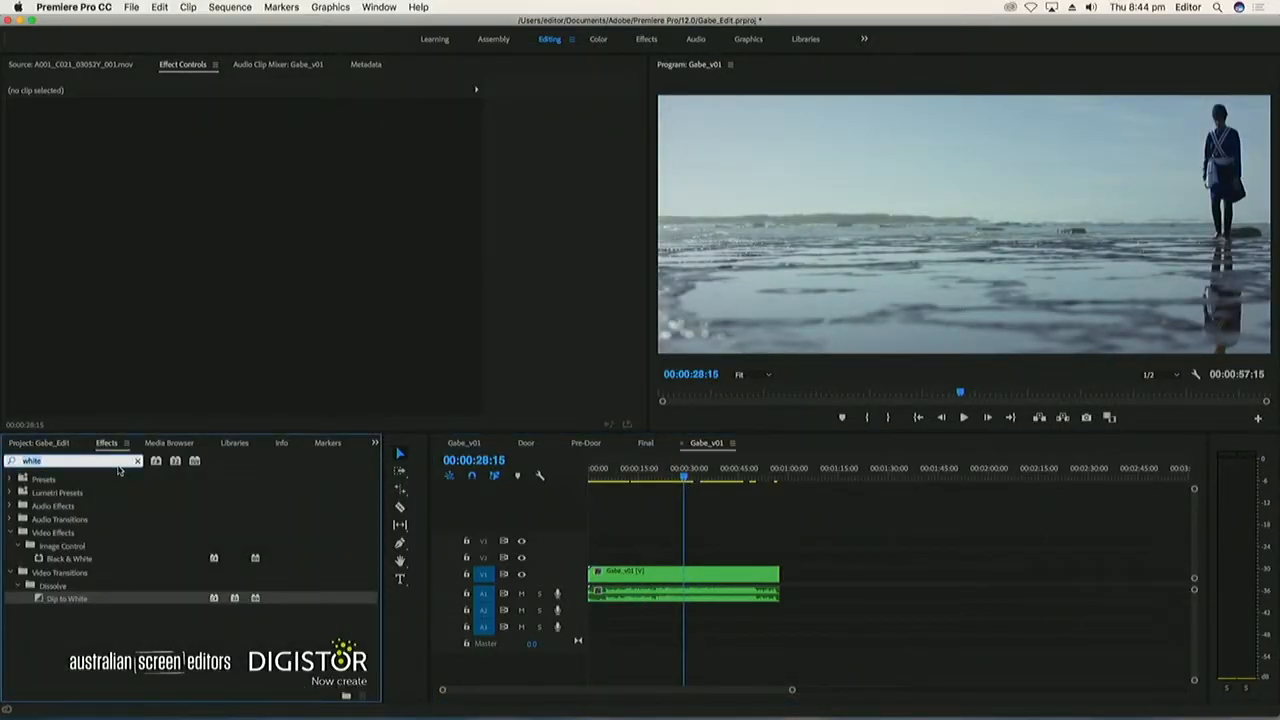
pyautogui.write('curve')
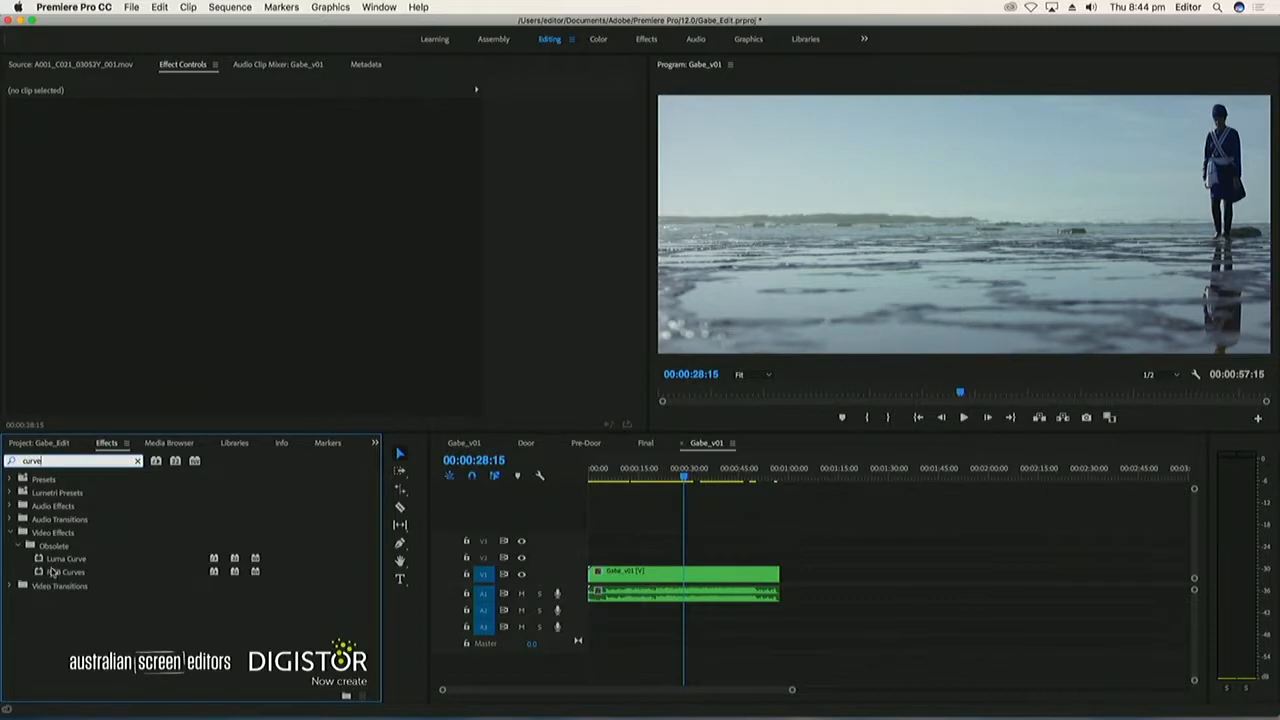
pyautogui.click(54, 571)
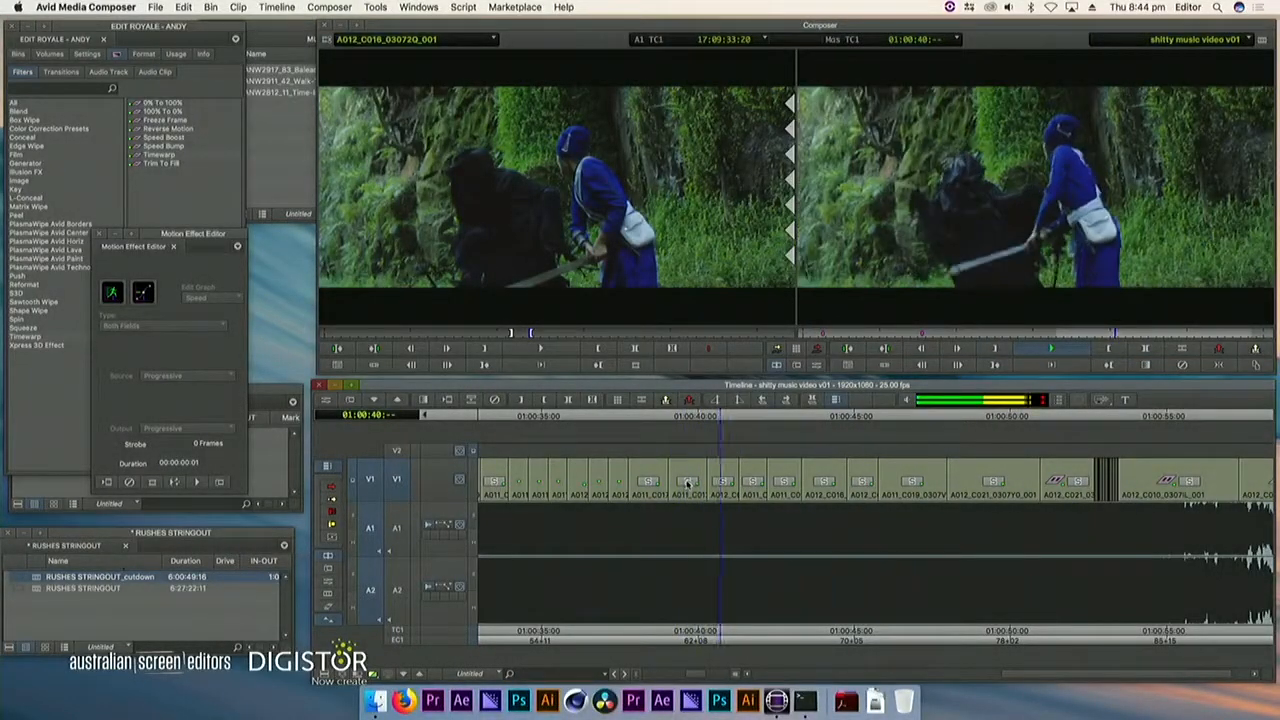
# Undo the last edit, mark the V1 shot at 01:00:40:11, and search A012_C016_03072Q_001 for replacement footage
pyautogui.press('space')
pyautogui.press('super+z')
pyautogui.click(540, 348)
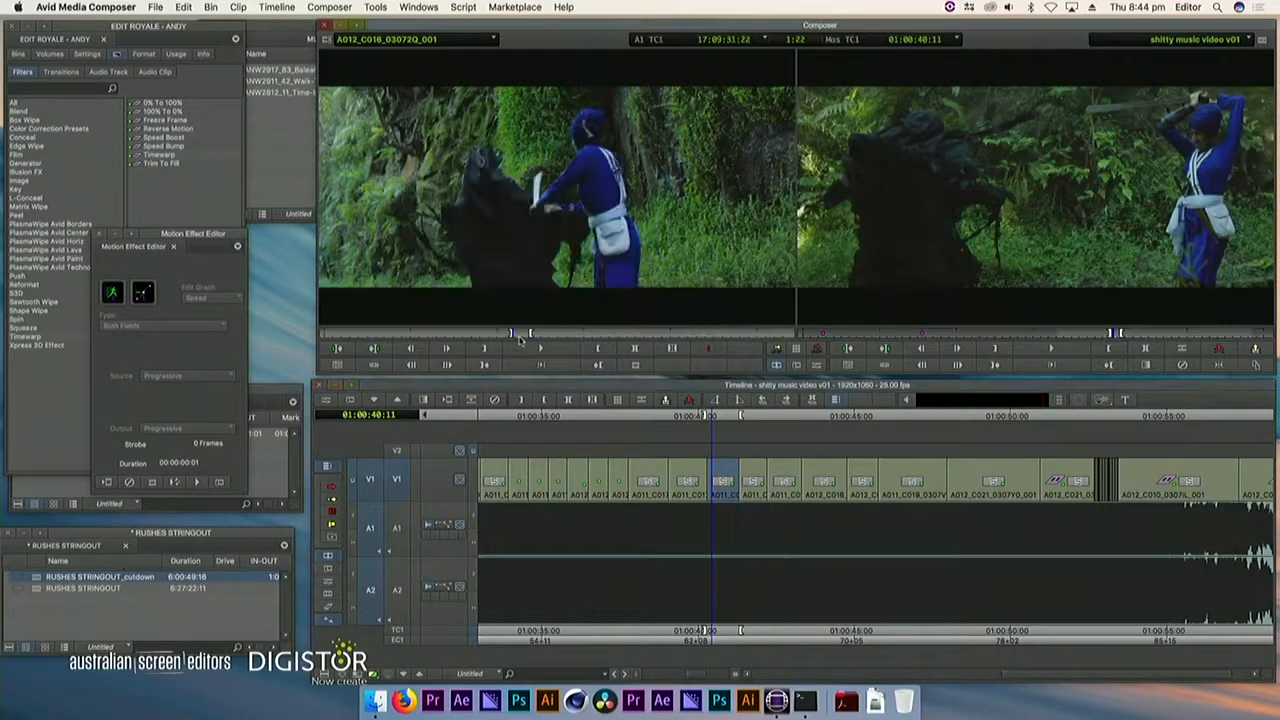
pyautogui.moveTo(555, 341); pyautogui.dragTo(619, 340)
pyautogui.click(766, 495)
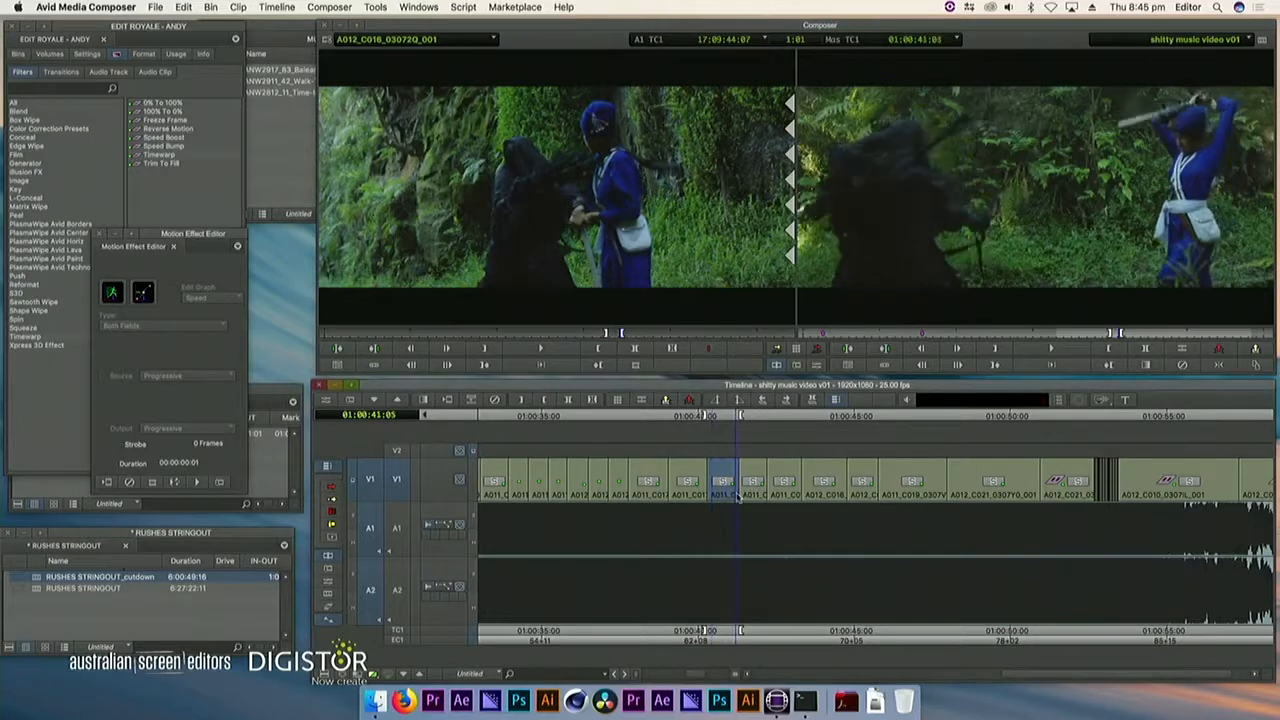
# Split the V1 shot at 01:00:39:15 in time with the music and clear the timeline marks
pyautogui.moveTo(768, 496); pyautogui.dragTo(672, 493)
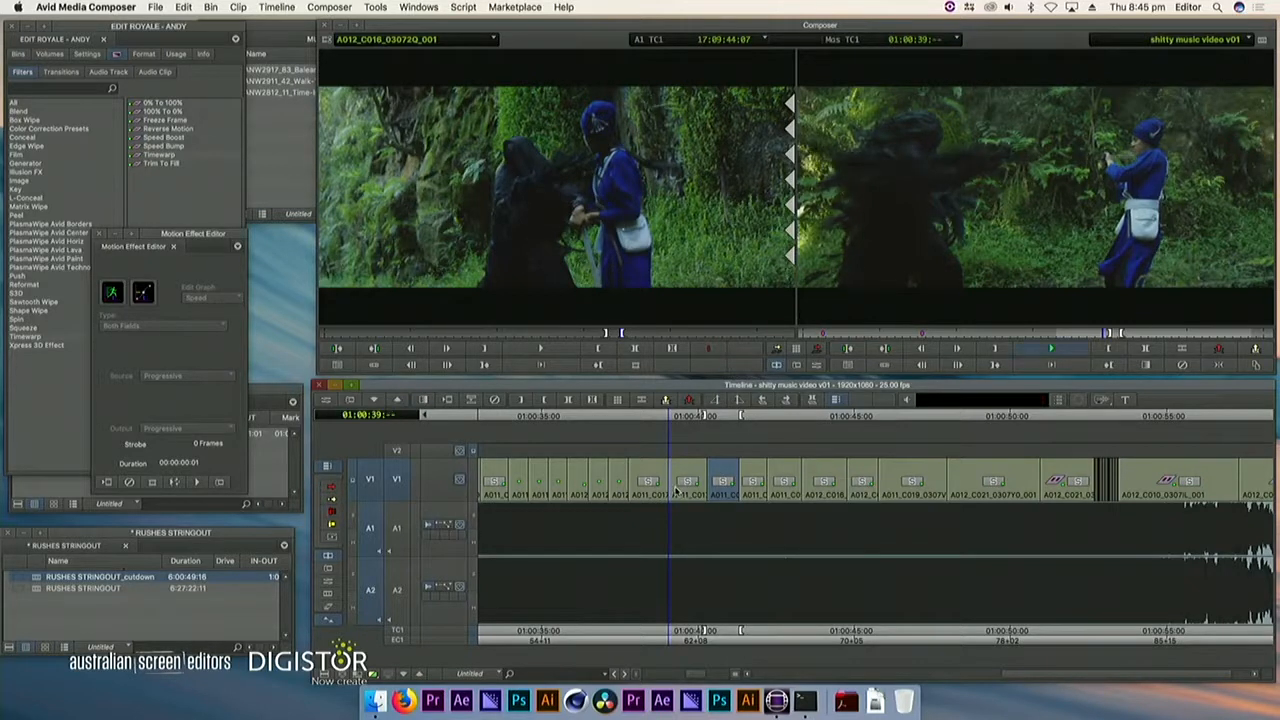
pyautogui.press('space')
pyautogui.click(687, 487)
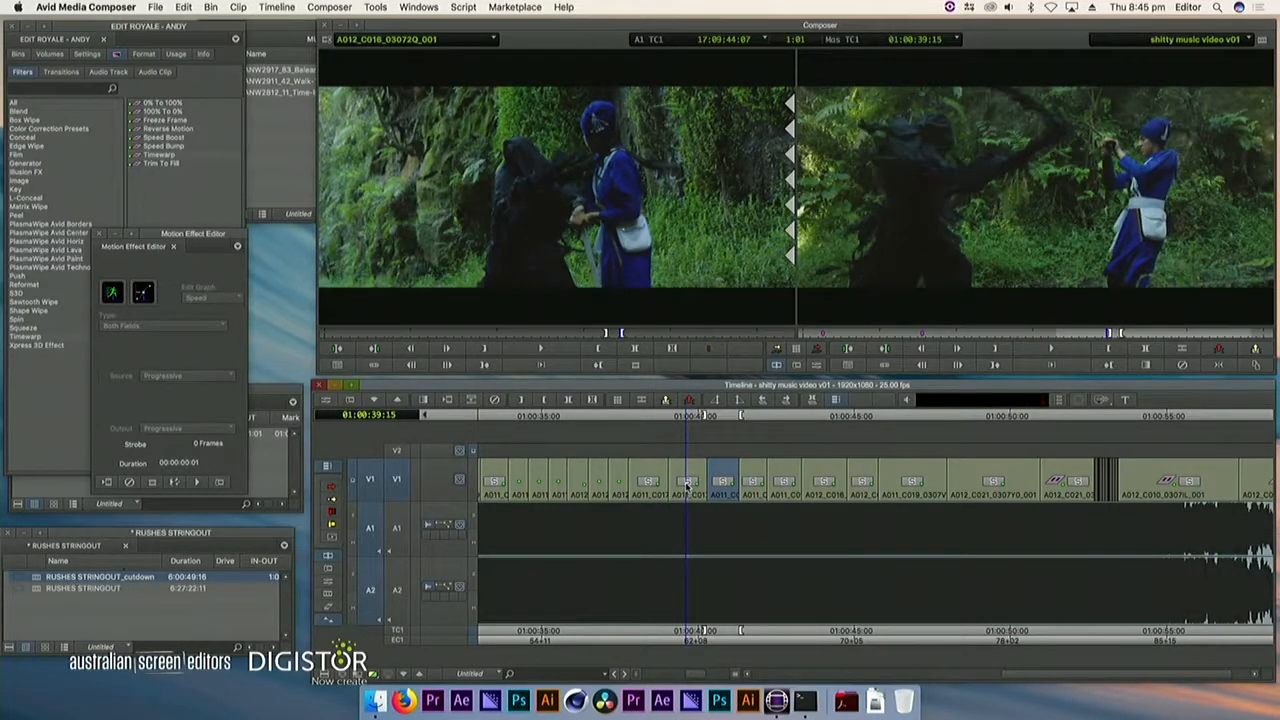
pyautogui.press('h')
pyautogui.click(682, 487)
pyautogui.press('t')
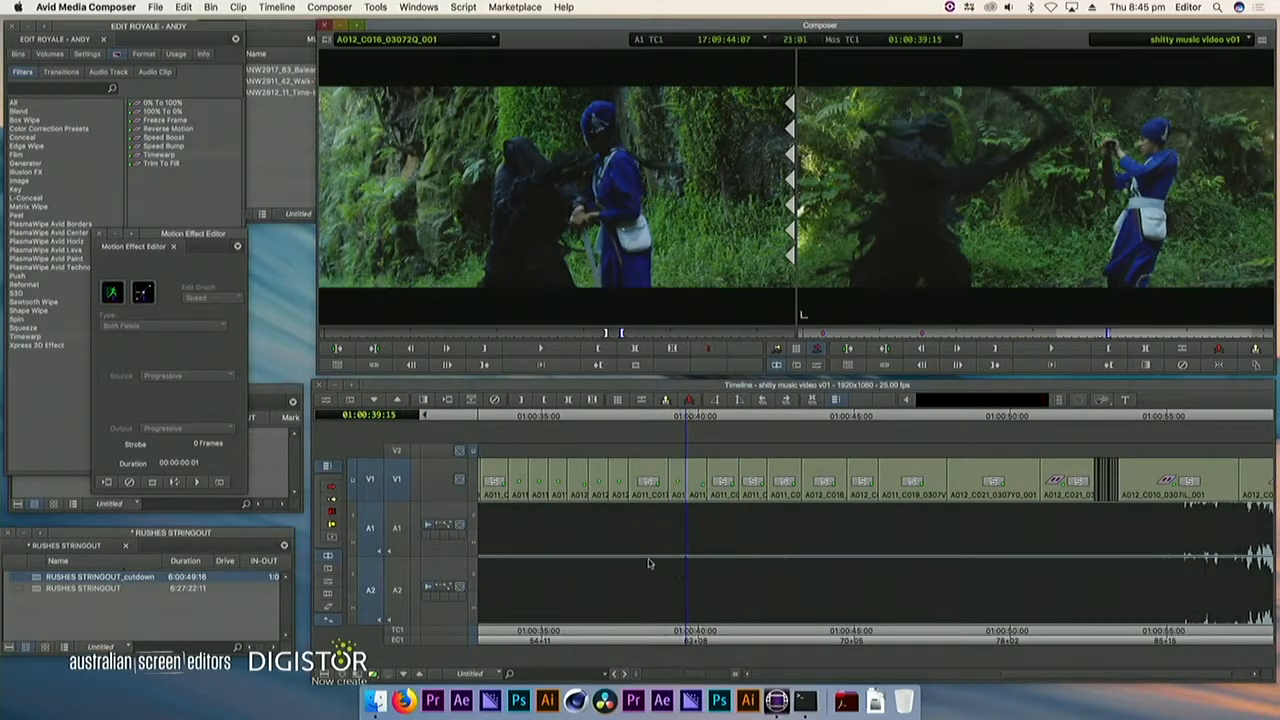
# Play the section and split the following V1 shot at 01:00:40:21
pyautogui.click(650, 507)
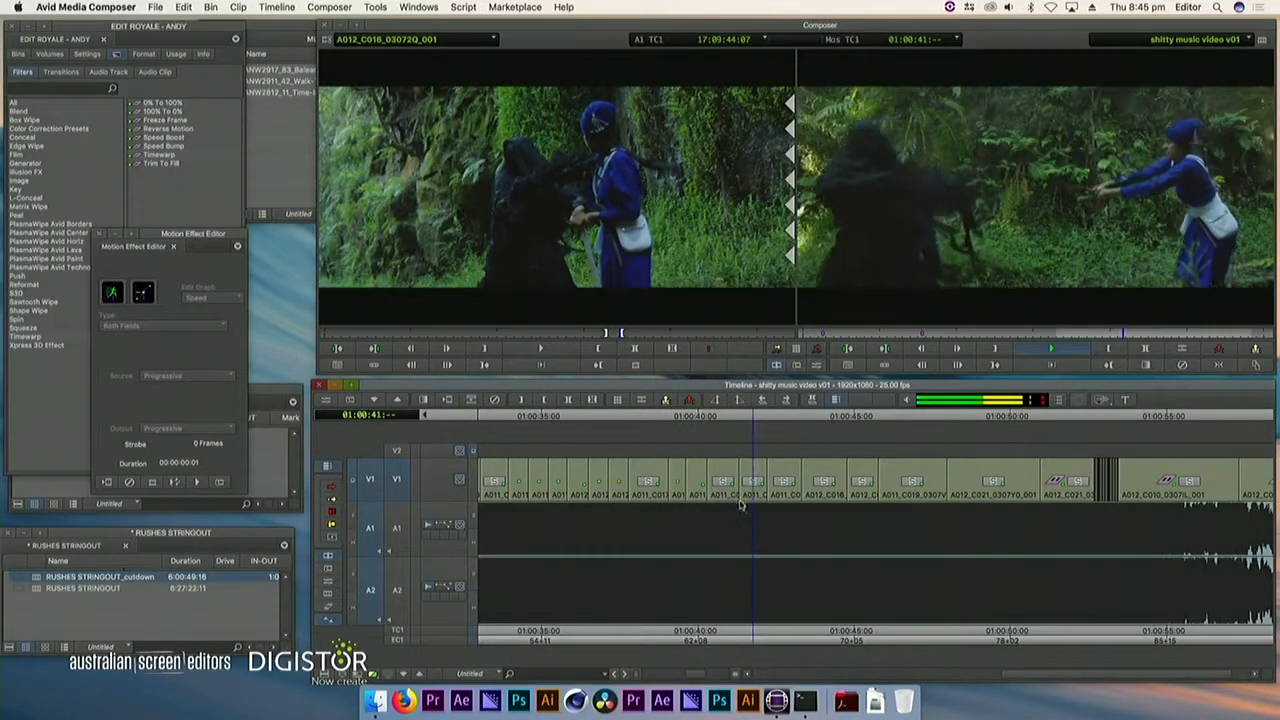
pyautogui.click(704, 494)
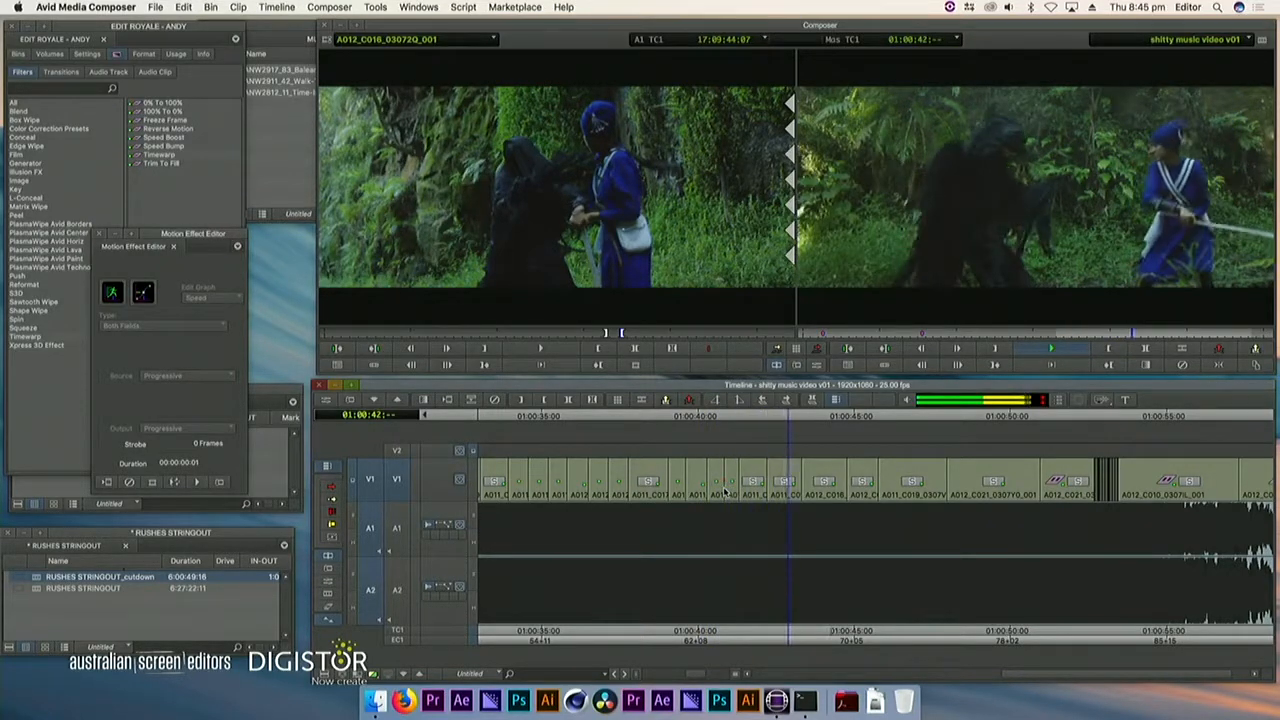
pyautogui.click(710, 492)
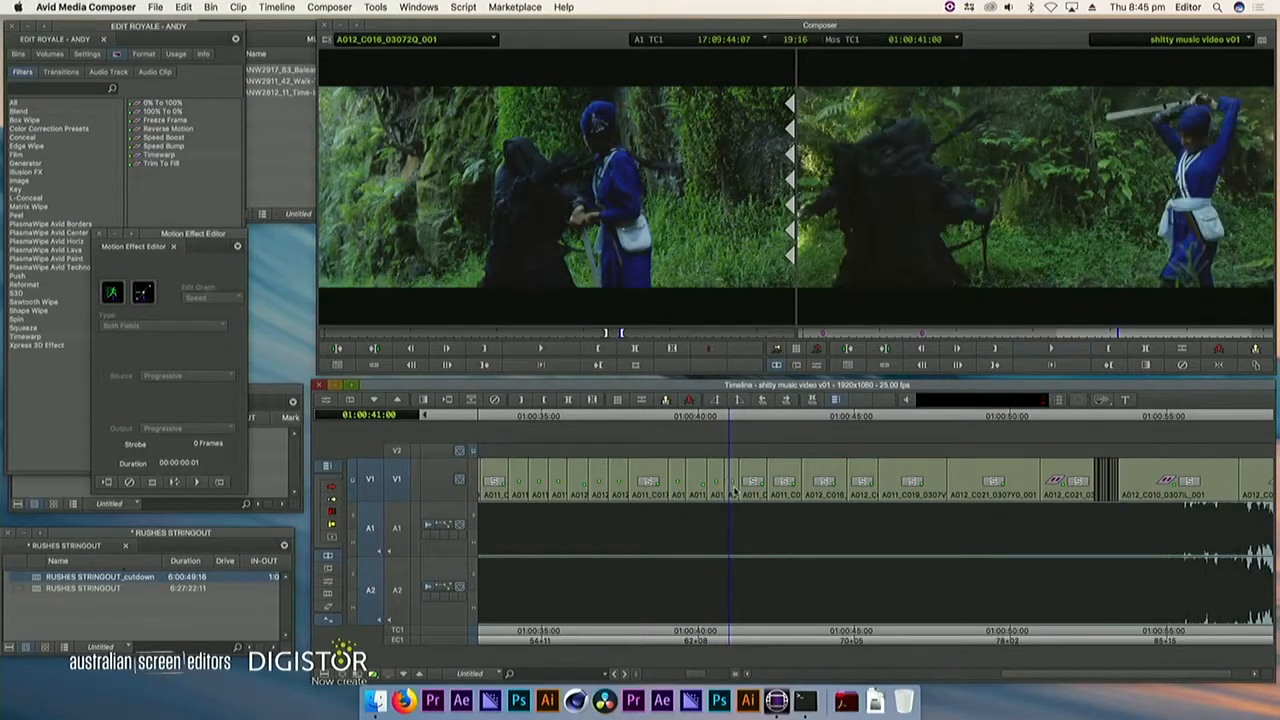
# Overwrite the short V1 segment starting at 01:00:40:21 with A011_C017_03074T_001 footage from around 15:39:48:16, and review the cut
pyautogui.press('n')
pyautogui.moveTo(613, 335); pyautogui.dragTo(633, 341)
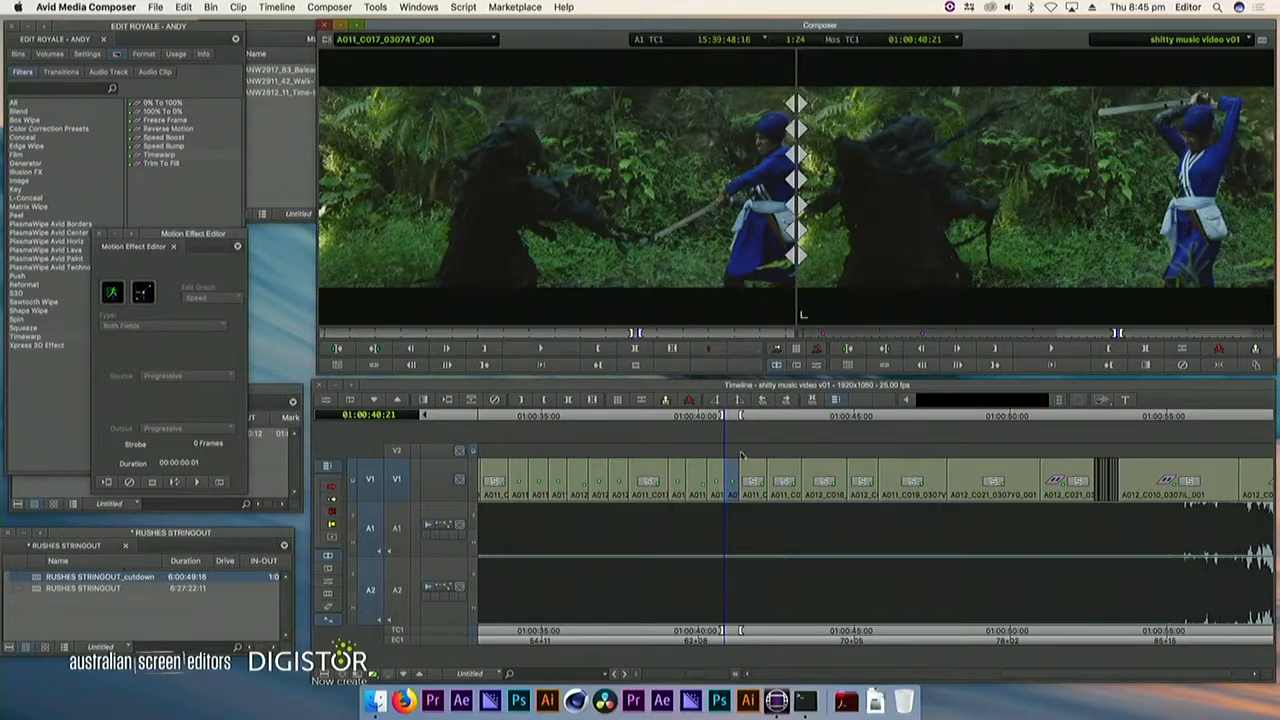
pyautogui.click(636, 490)
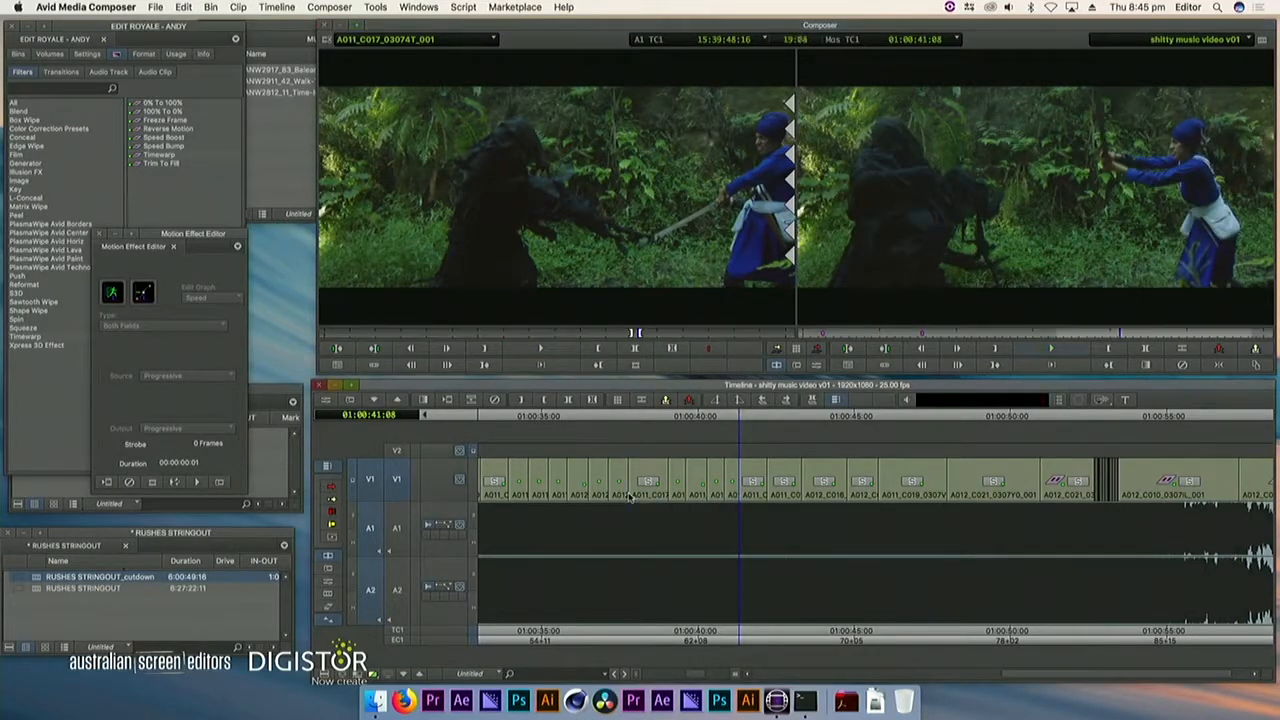
pyautogui.press('space')
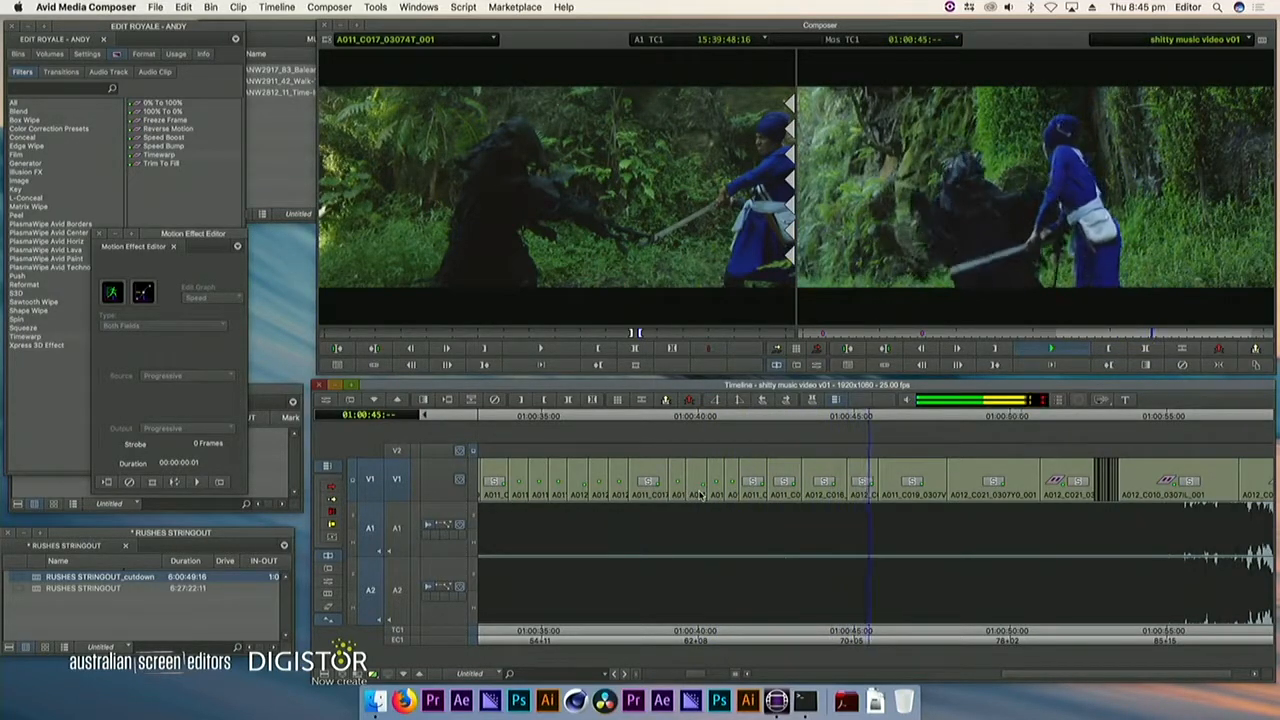
# Split the V1 shot at 01:00:43:24 and mark its first half, with A012_C016_03072Q_001 cued at 17:09:32:02
pyautogui.click(831, 485)
pyautogui.press('space')
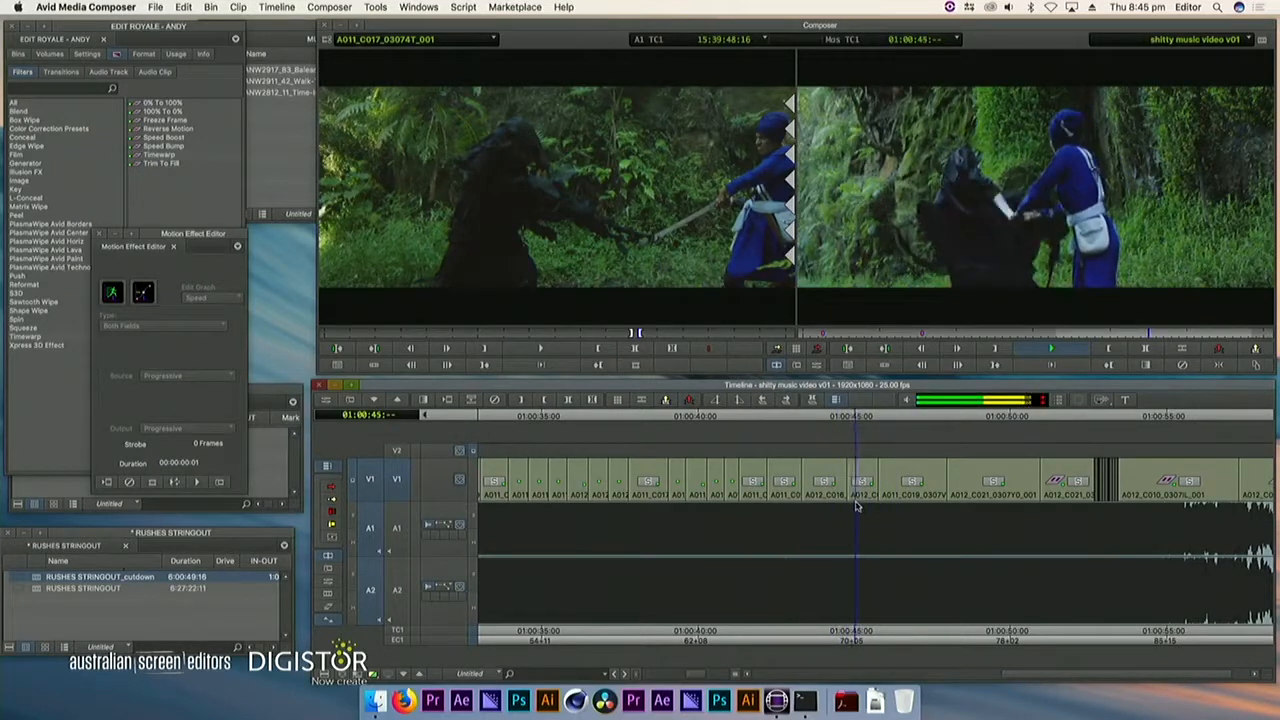
pyautogui.press('space')
pyautogui.click(824, 497)
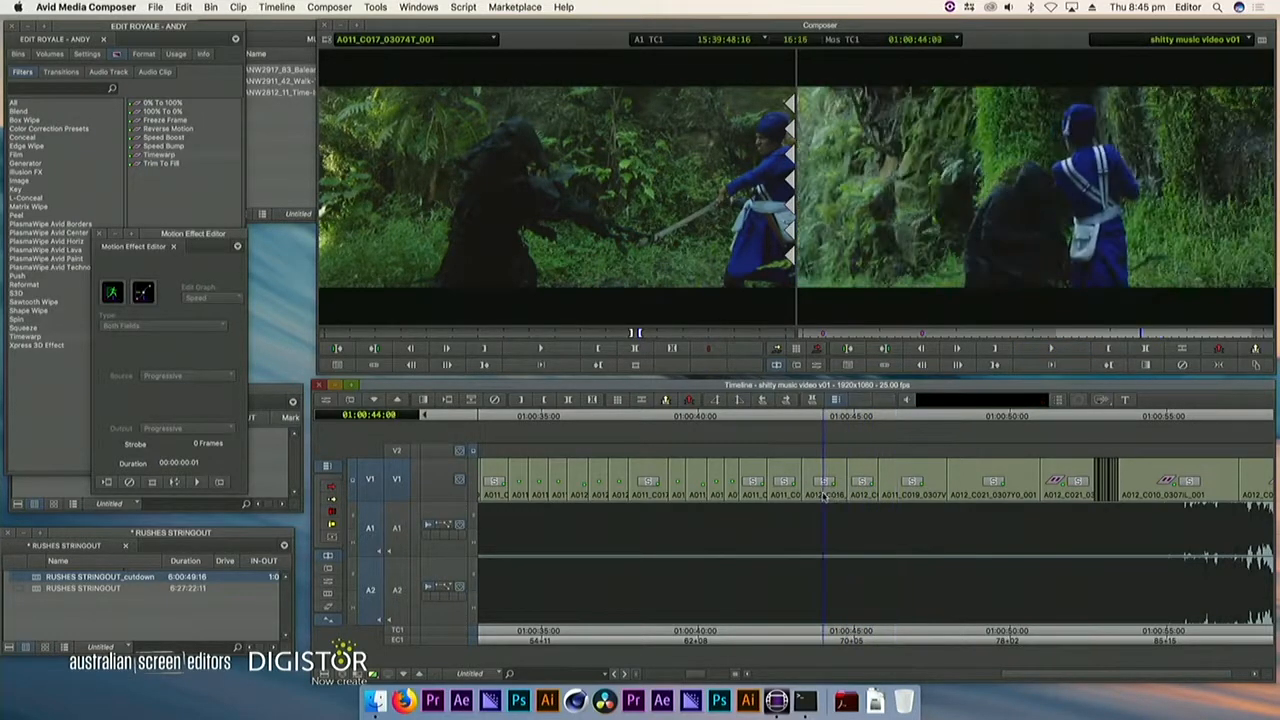
pyautogui.click(785, 401)
pyautogui.moveTo(628, 335); pyautogui.dragTo(505, 337)
pyautogui.click(538, 346)
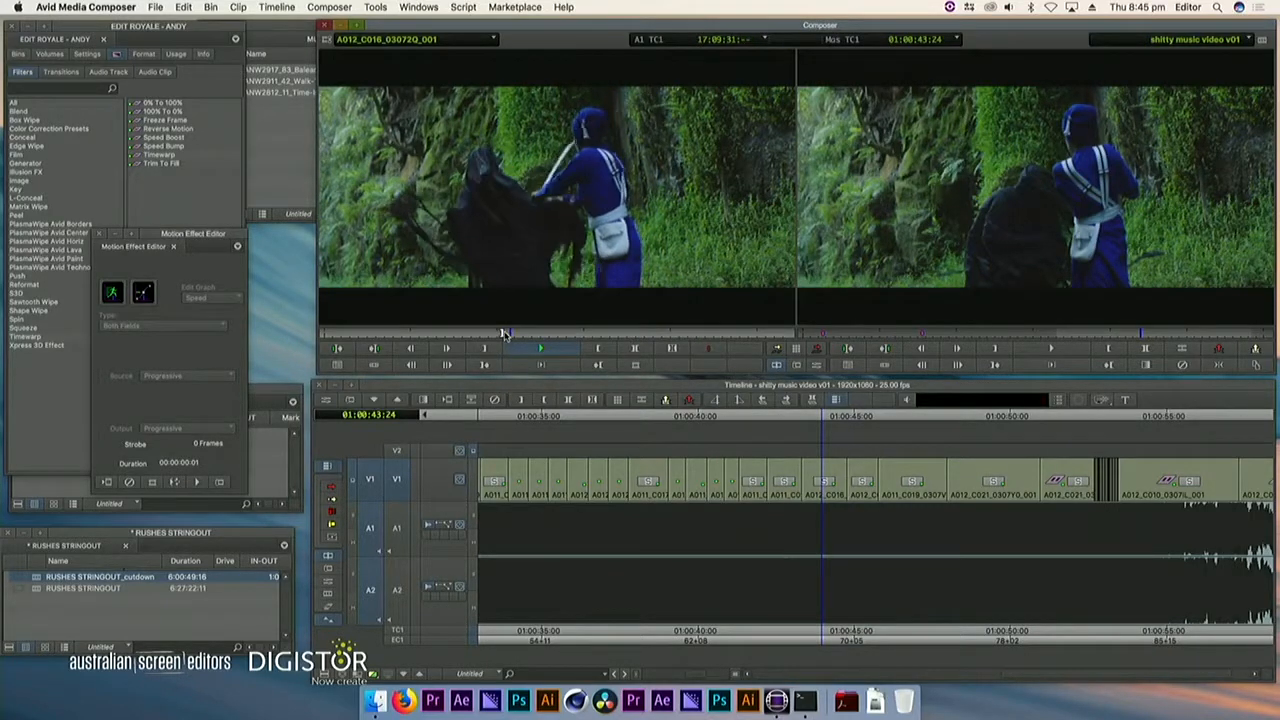
pyautogui.click(824, 485)
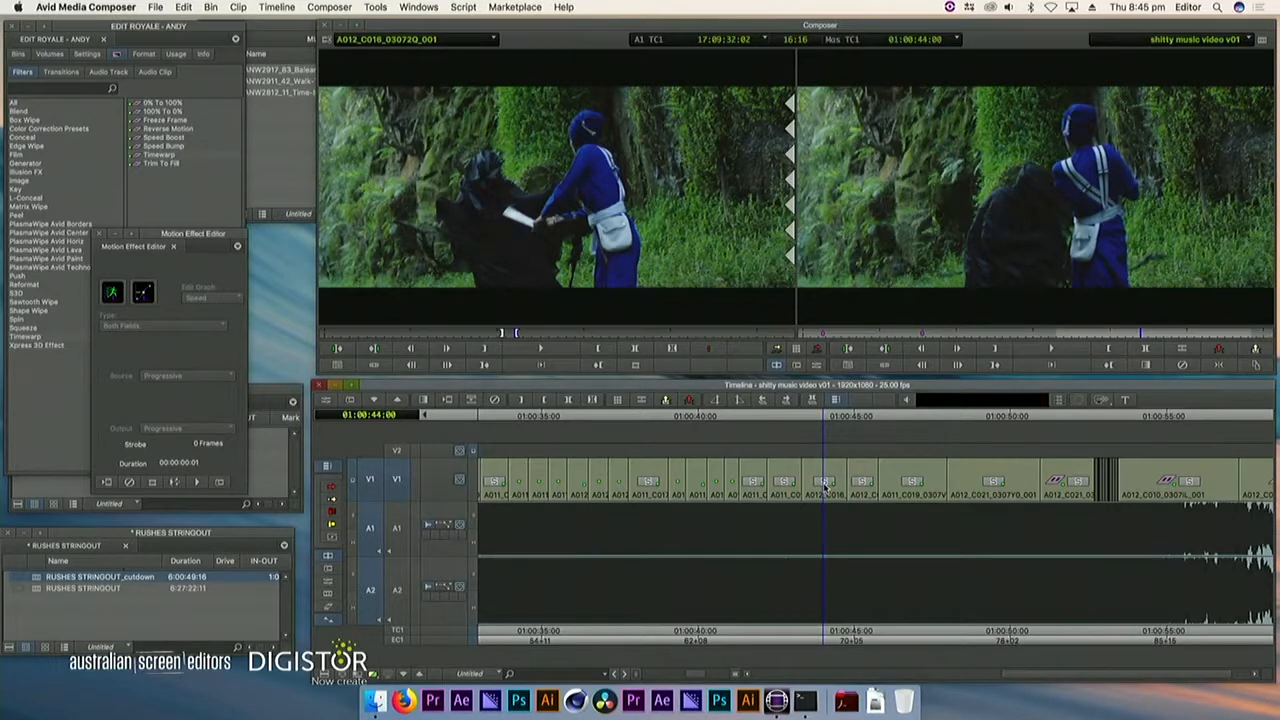
pyautogui.moveTo(830, 487); pyautogui.dragTo(811, 487)
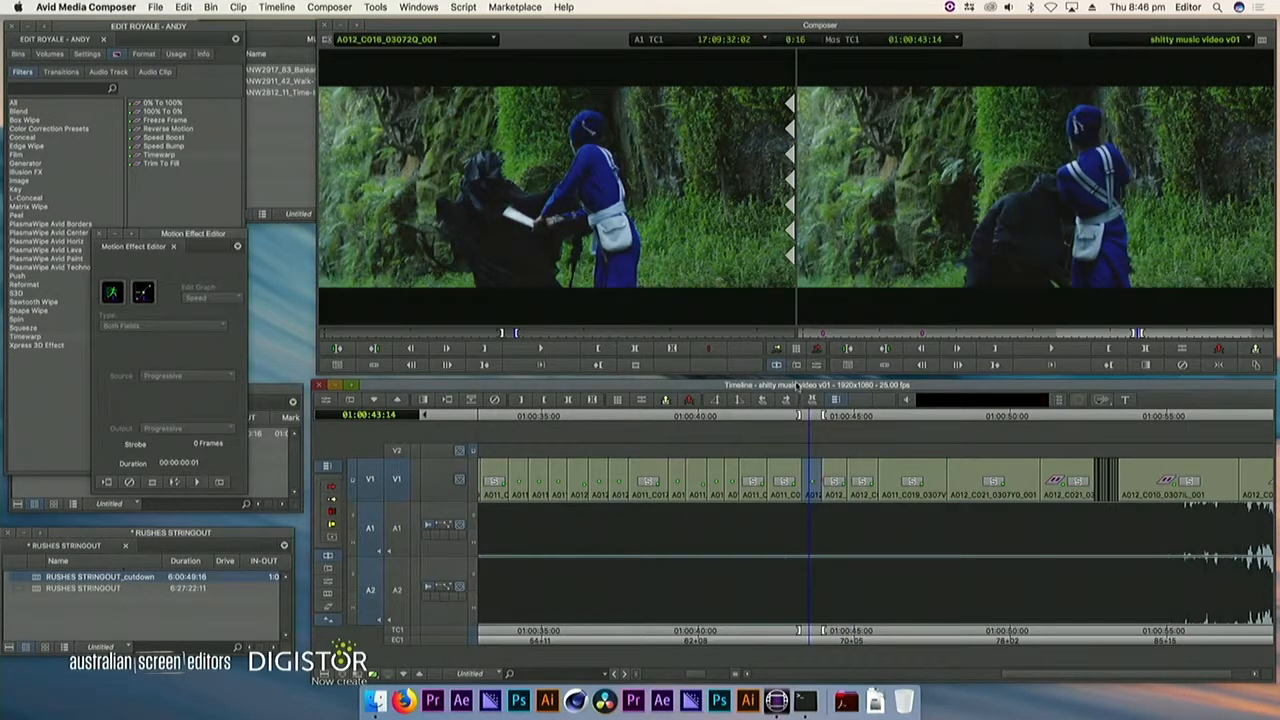
# Try overwriting the marked segment before 01:00:43:24 with the cued A012_C016_03072Q_001 footage, play it, and undo it
pyautogui.click(817, 348)
pyautogui.click(797, 494)
pyautogui.press('space')
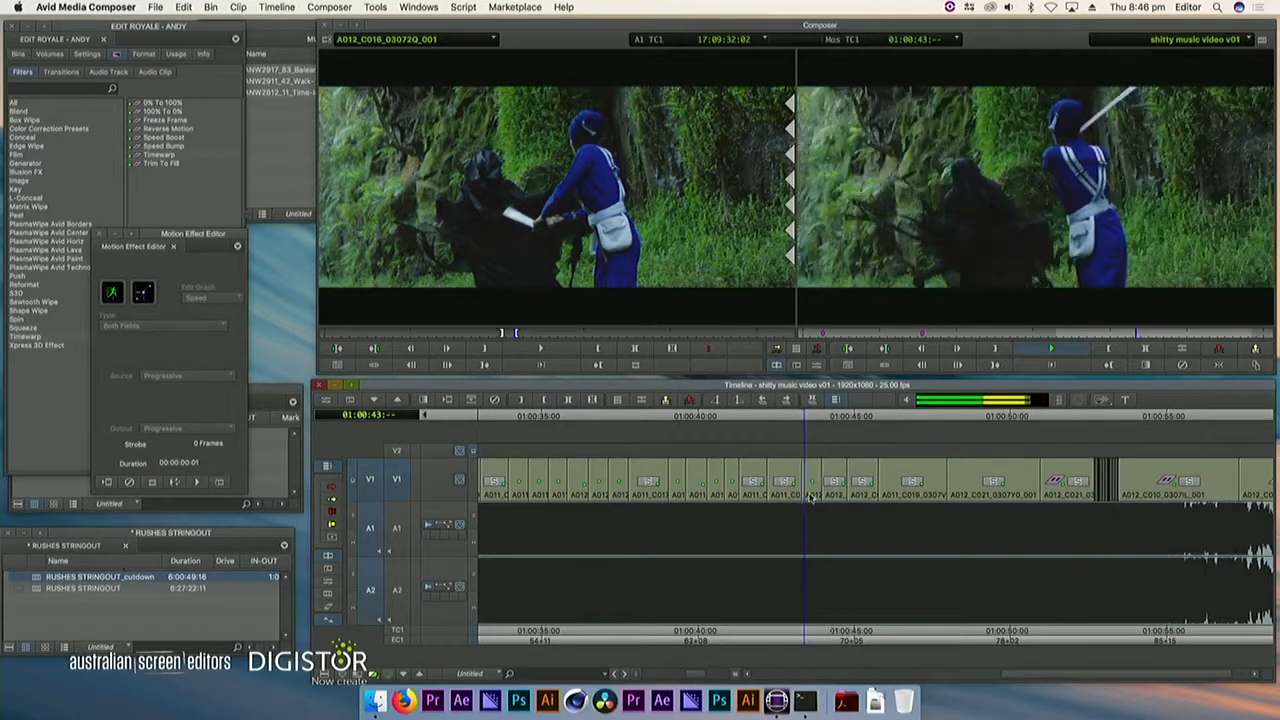
pyautogui.press('super+z')
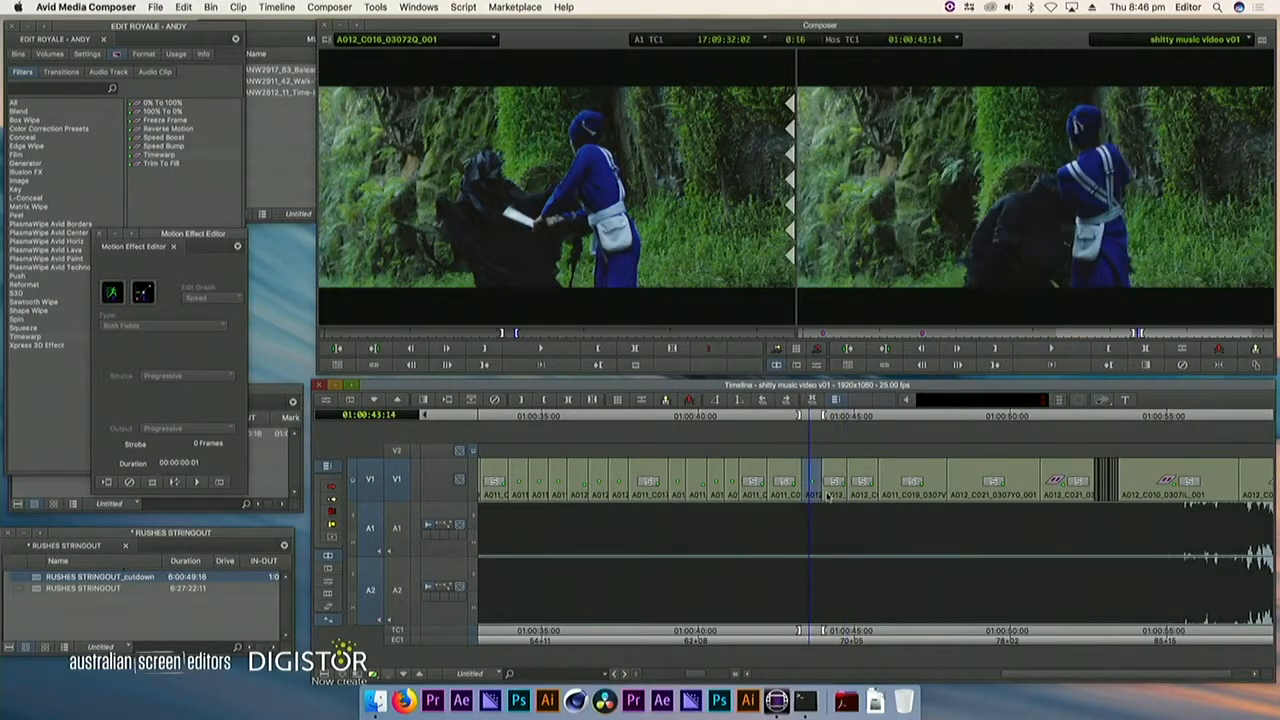
# Overwrite the marked 16-frame segment with A011_C017_03074T_001 footage from around 15:39:25:00
pyautogui.click(789, 485)
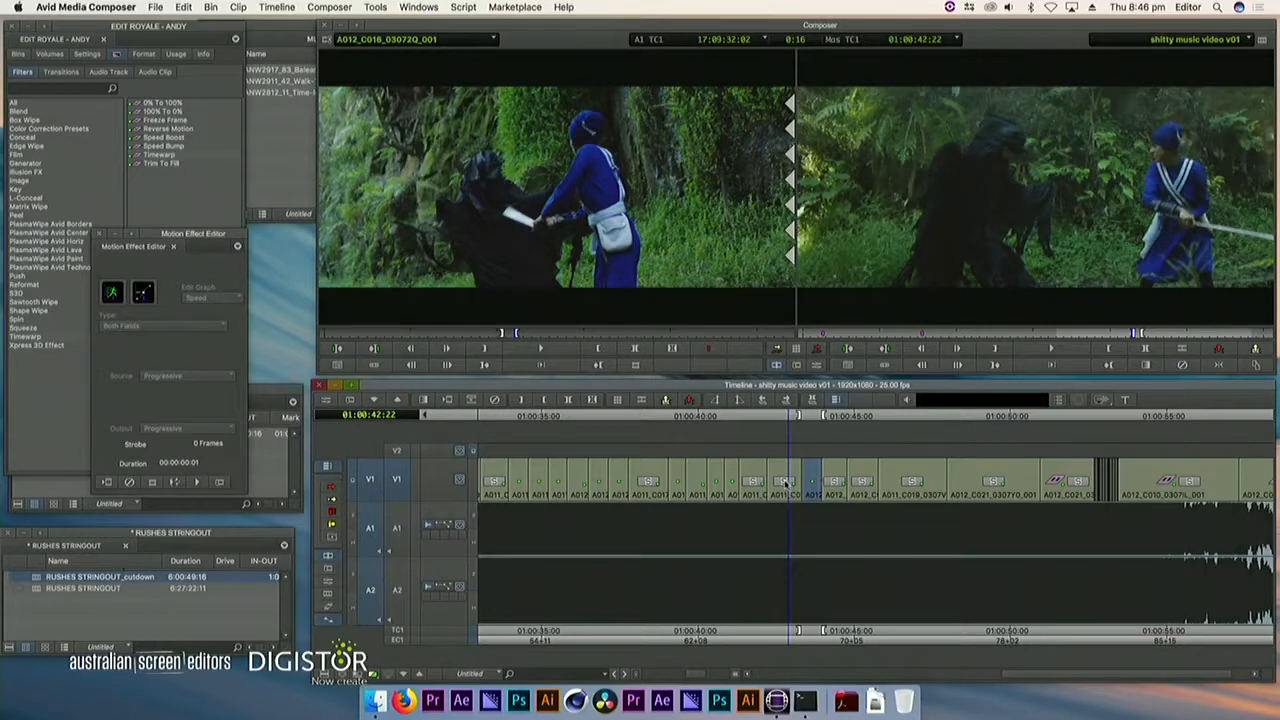
pyautogui.press('f')
pyautogui.moveTo(670, 334); pyautogui.dragTo(578, 334)
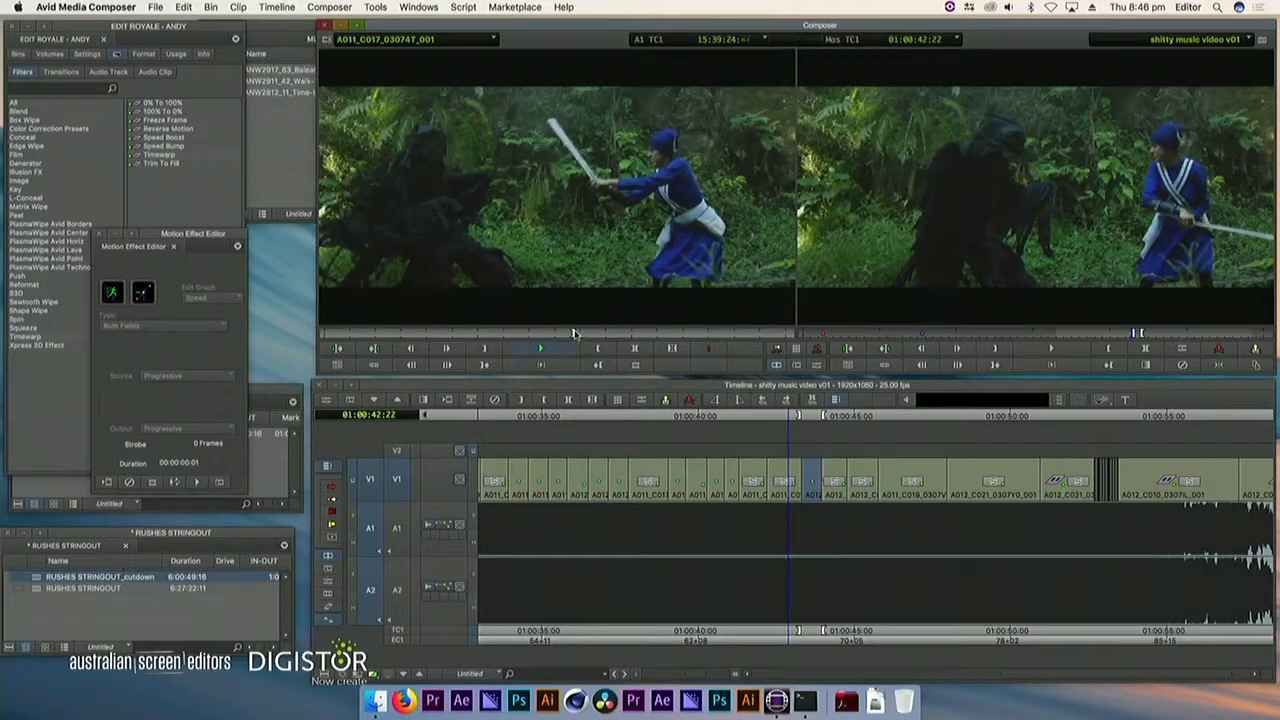
pyautogui.press('o')
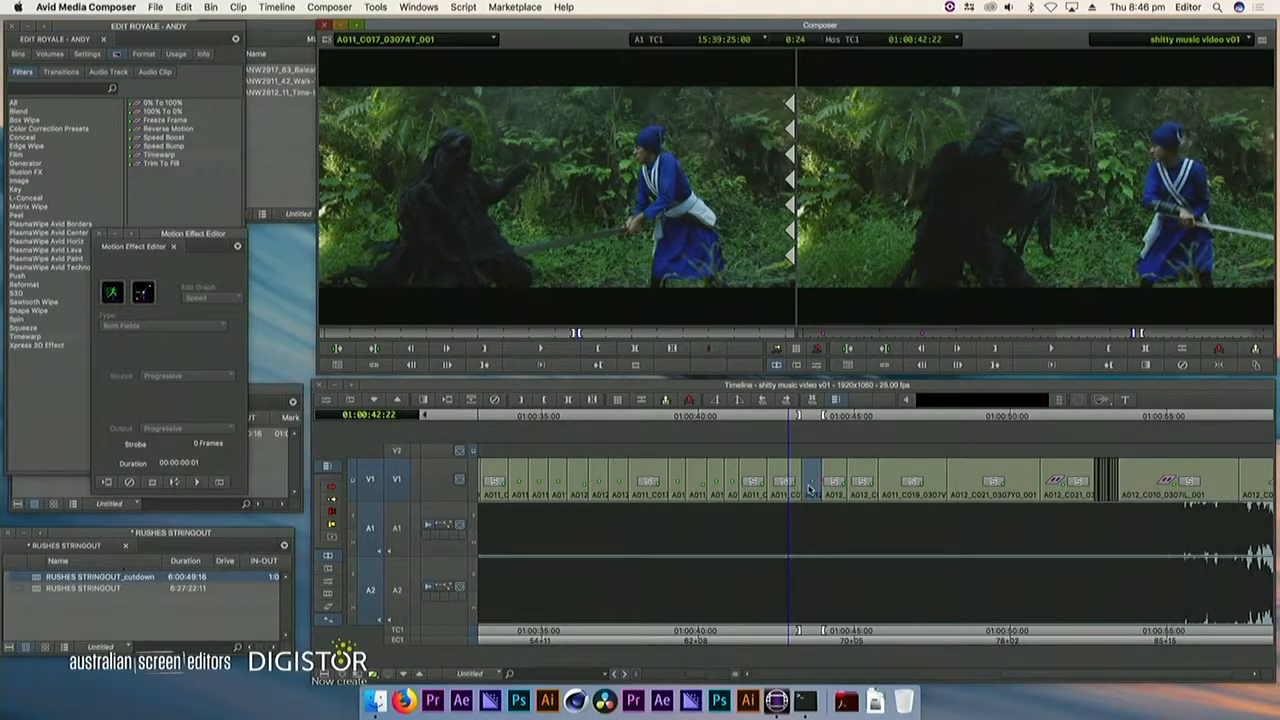
pyautogui.click(805, 488)
pyautogui.click(815, 352)
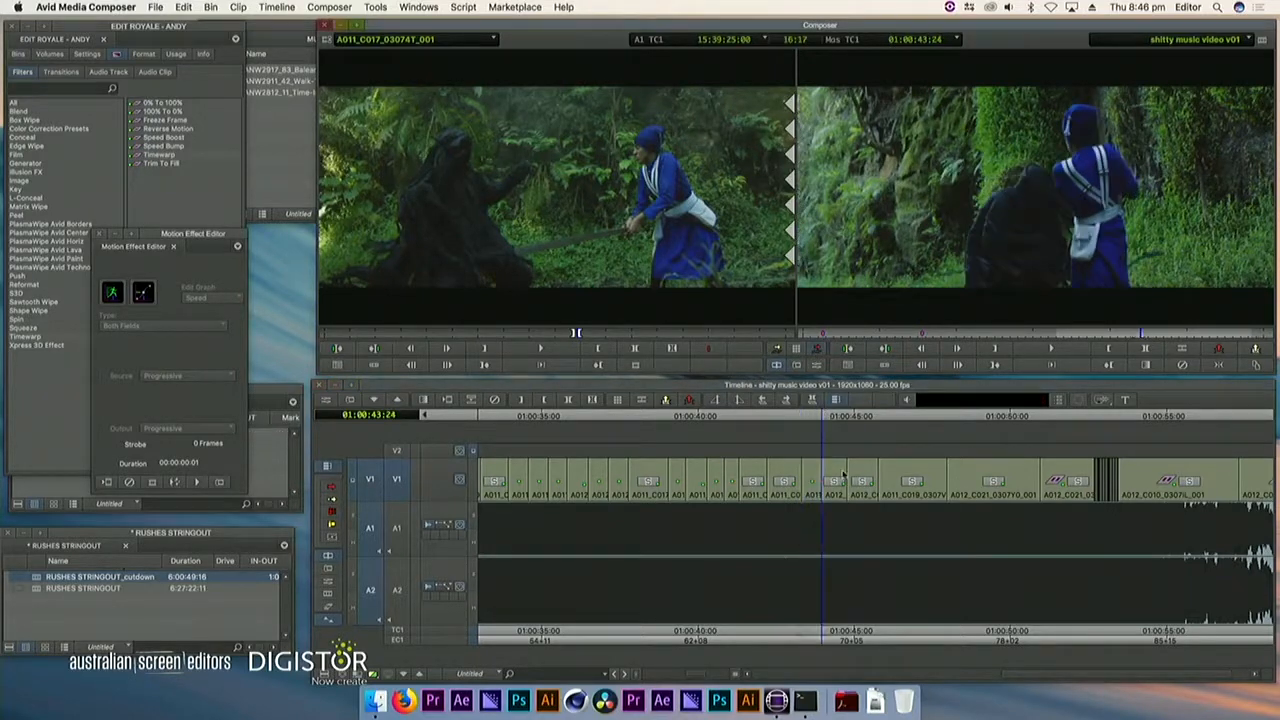
# Play the fight section and split V1 at 01:00:45:10 and 01:00:46:05 in time with the music
pyautogui.click(608, 492)
pyautogui.press('space')
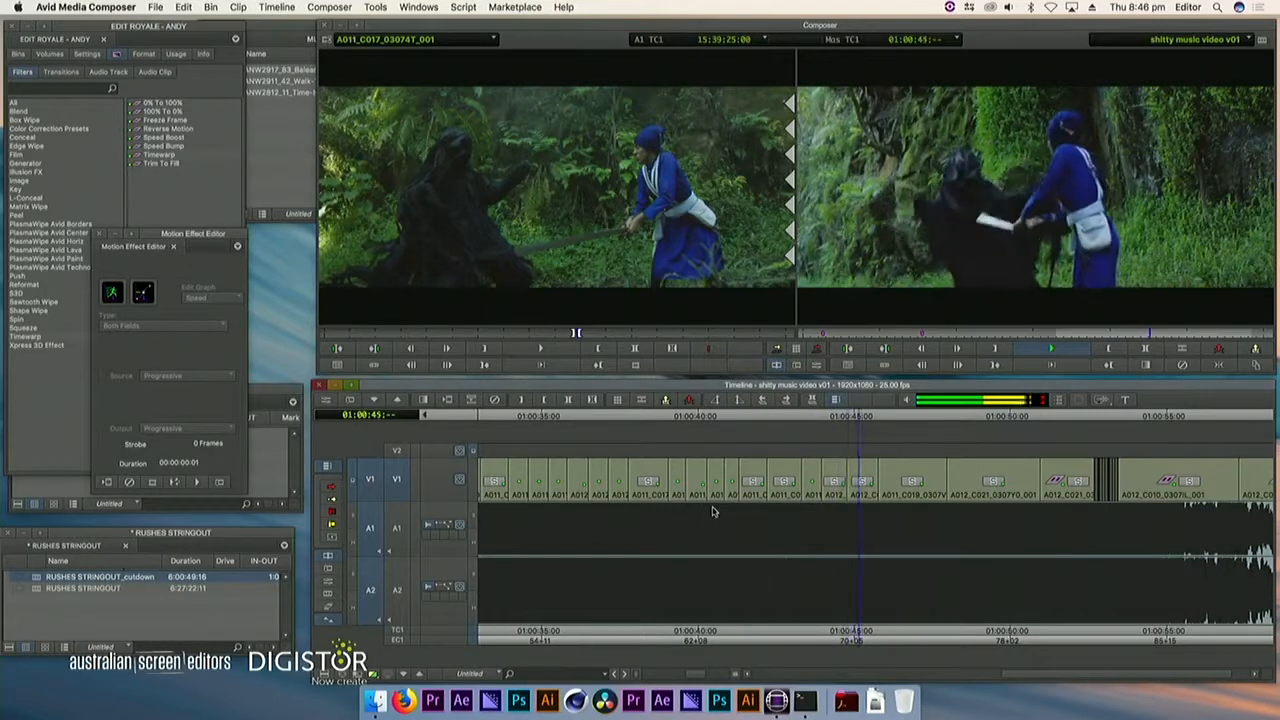
pyautogui.click(832, 492)
pyautogui.press('space')
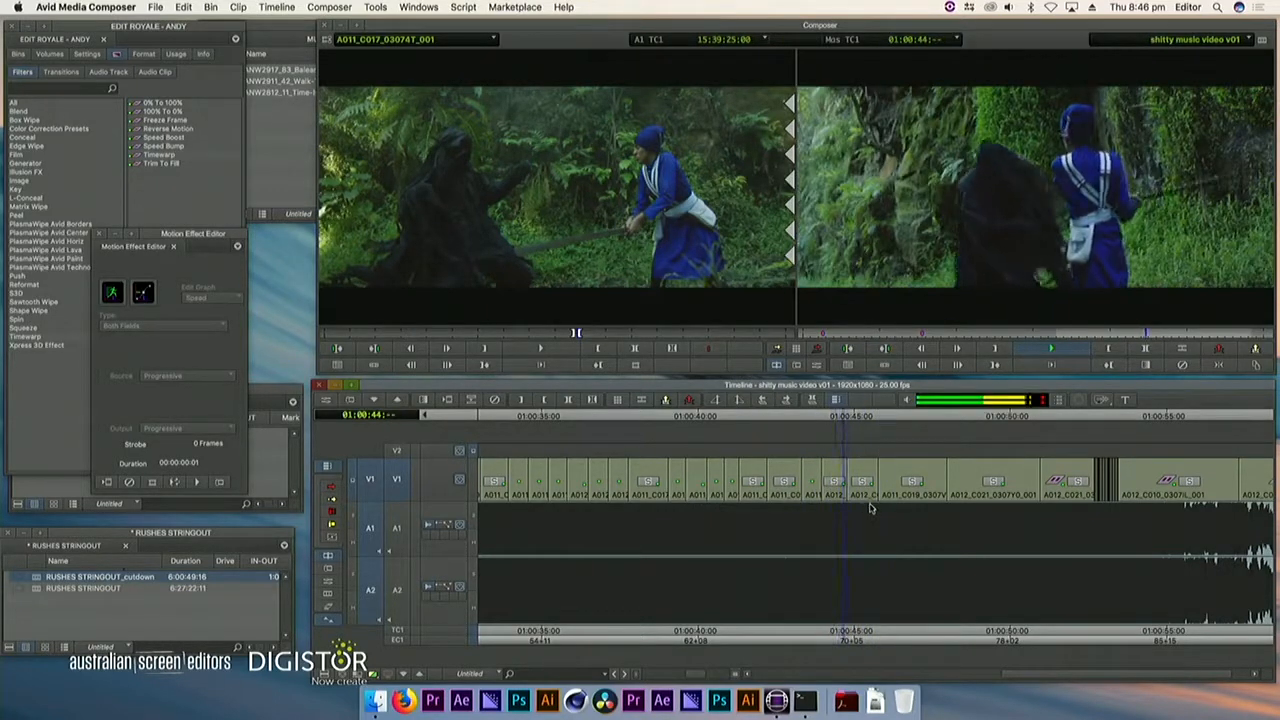
pyautogui.click(869, 507)
pyautogui.press('space')
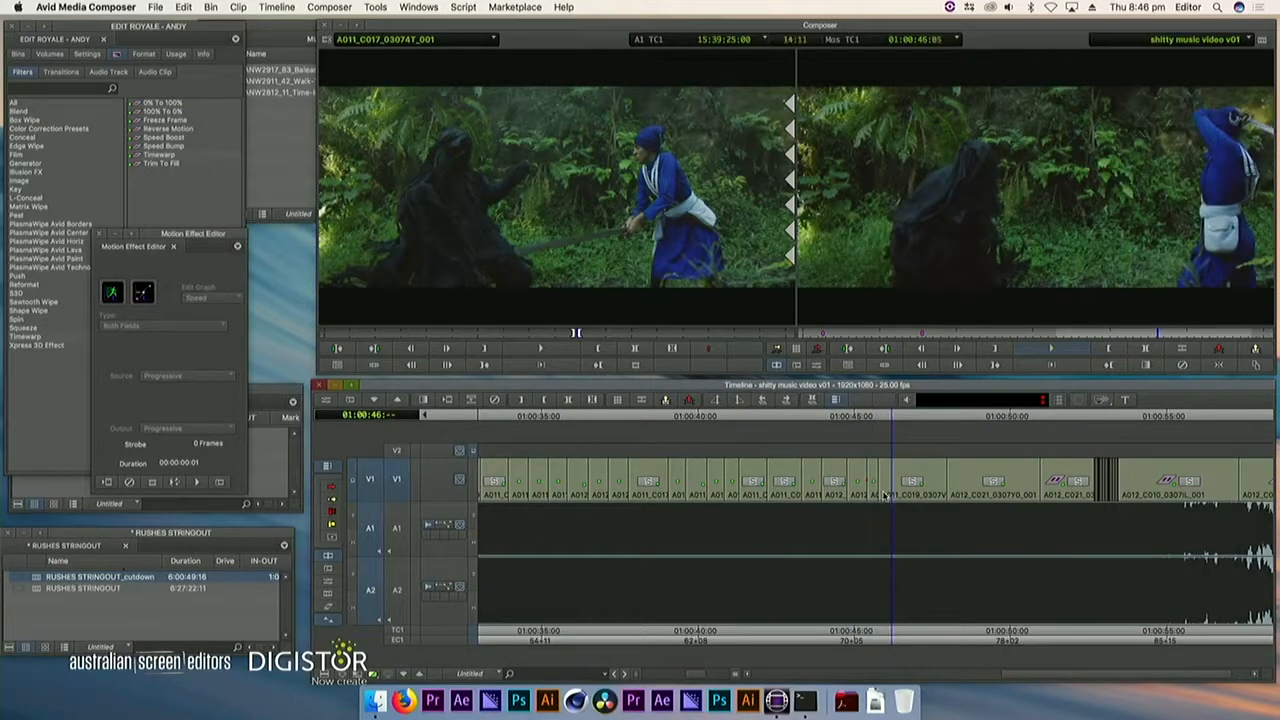
pyautogui.click(868, 494)
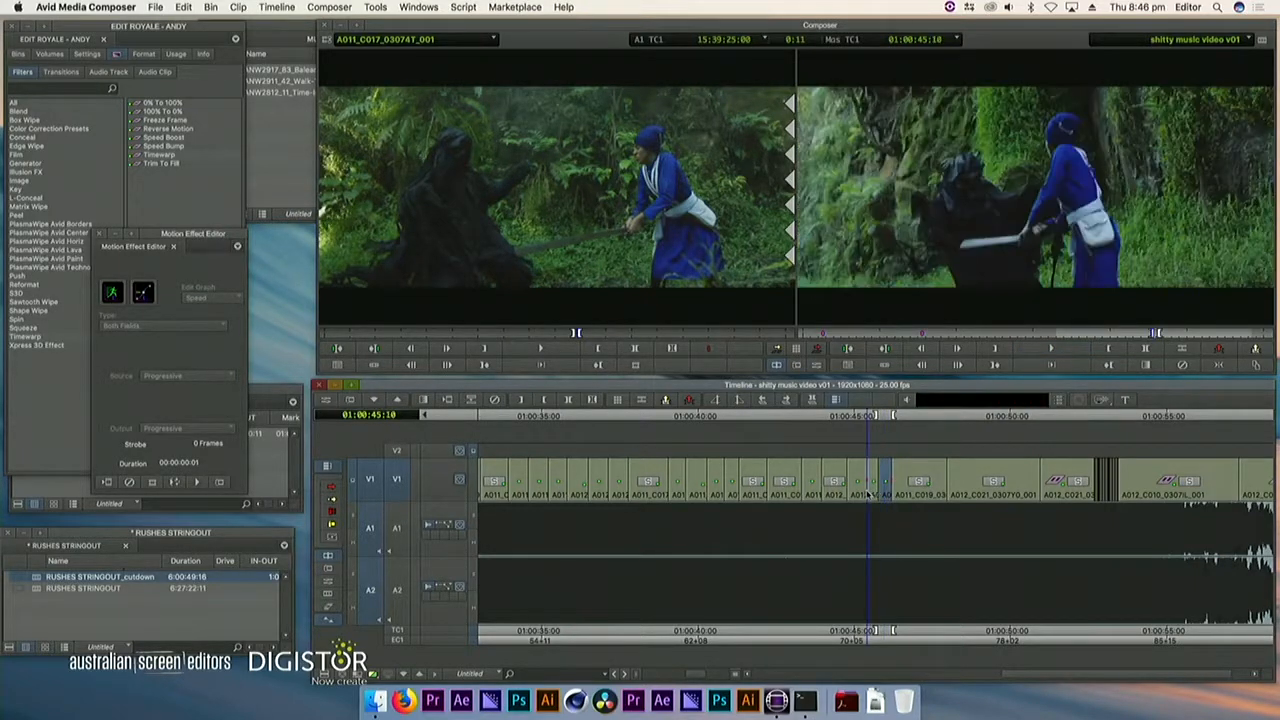
# Roll the cut near 01:00:45:19 to 01:00:46:05 and mark the resulting 20-frame V1 segment from 01:00:45:10
pyautogui.click(876, 494)
pyautogui.press('u')
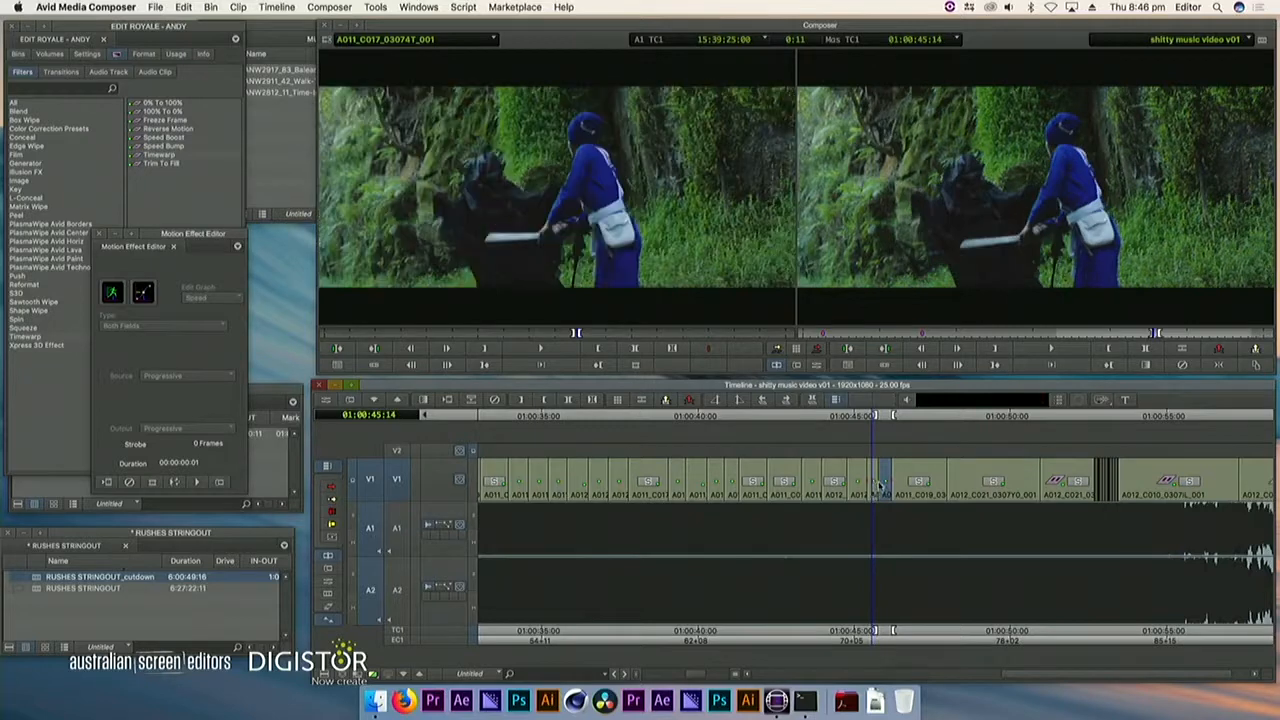
pyautogui.click(878, 480)
pyautogui.press('u')
pyautogui.moveTo(880, 480); pyautogui.dragTo(914, 491)
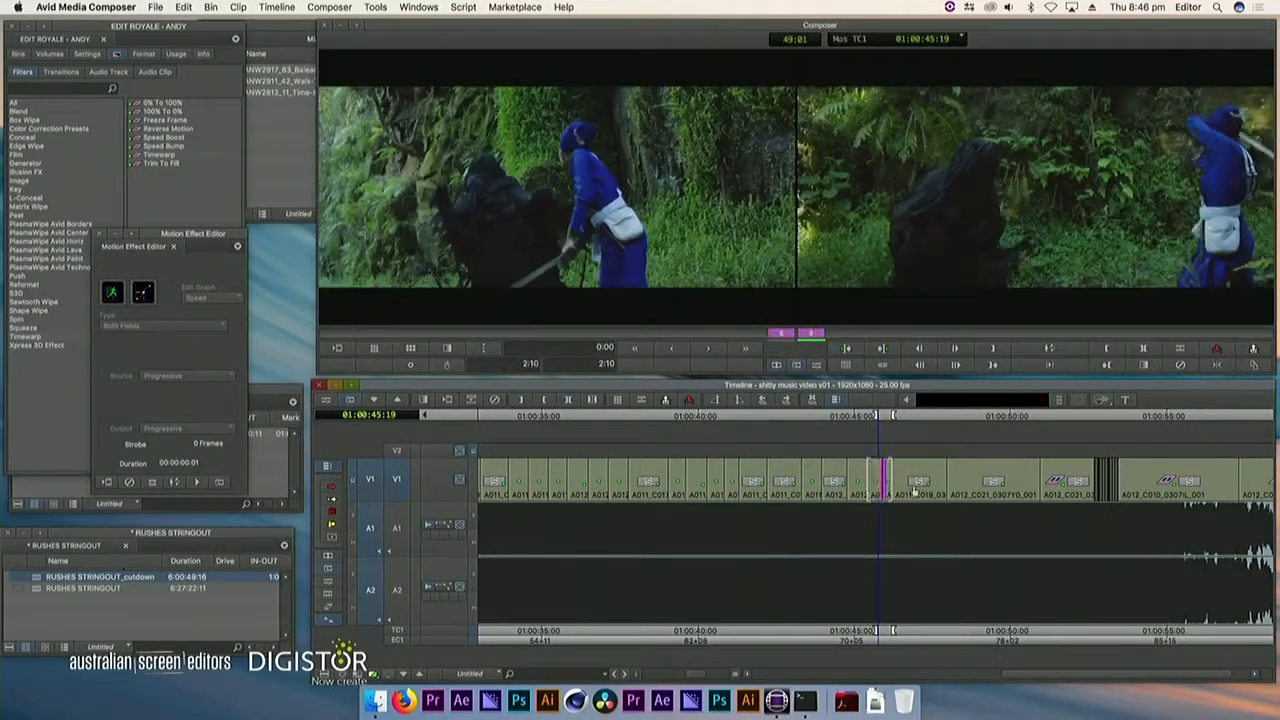
pyautogui.click(879, 488)
pyautogui.press('t')
pyautogui.press('q')
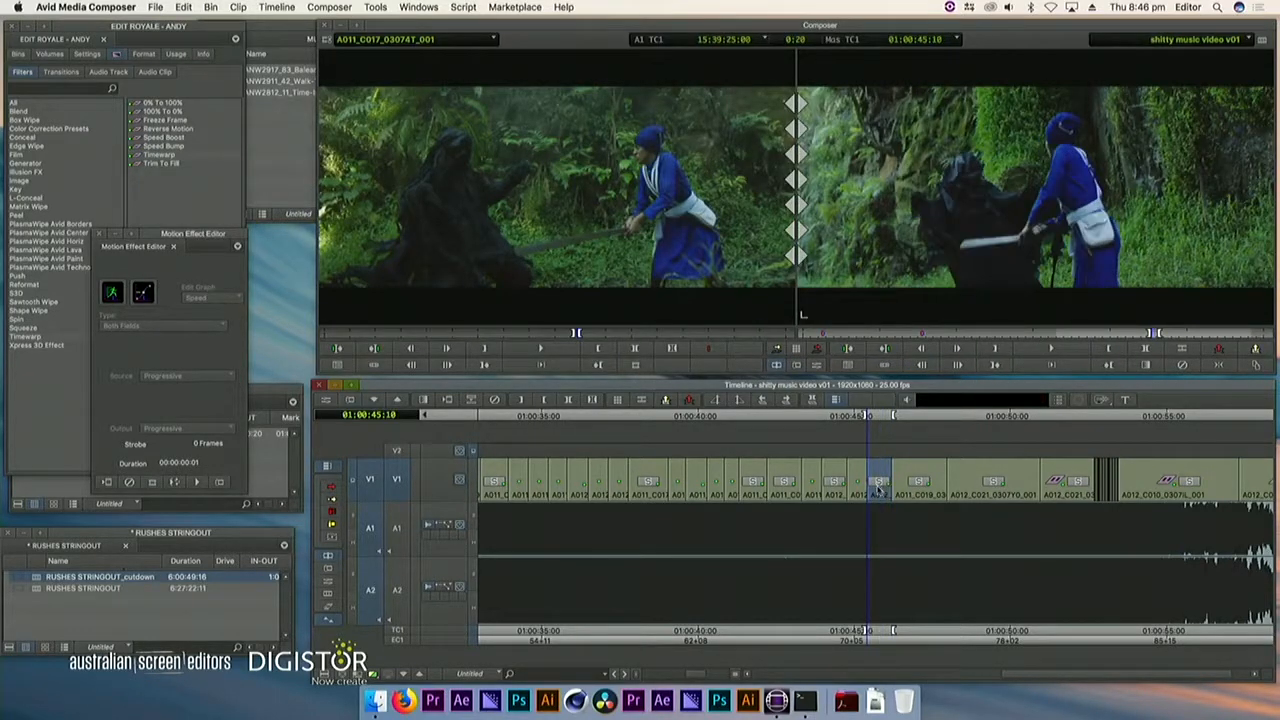
# Search A012_C016_03072Q_001 and A011_C017_03074T_001 for a replacement for the marked segment, cueing the latter at 15:39:28:06
pyautogui.press('n')
pyautogui.moveTo(700, 335); pyautogui.dragTo(501, 330)
pyautogui.moveTo(850, 509); pyautogui.dragTo(777, 491)
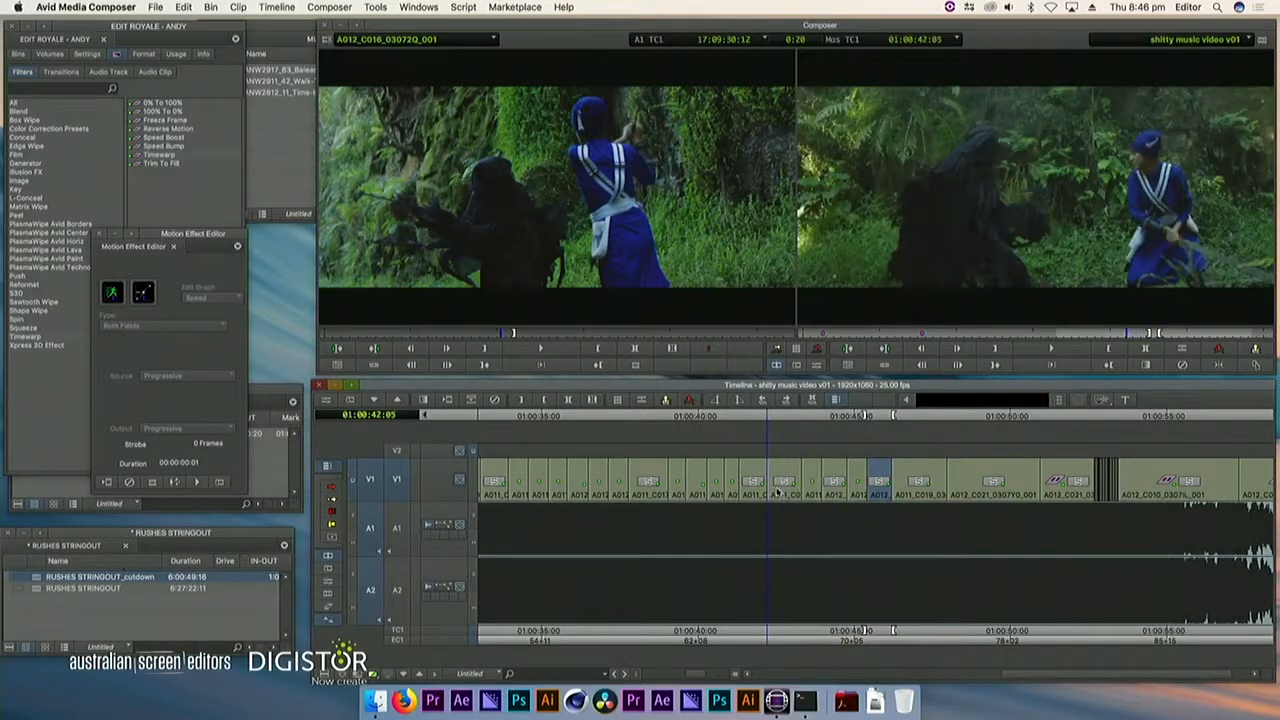
pyautogui.press('n')
pyautogui.moveTo(585, 333)
pyautogui.mouseDown()
pyautogui.moveTo(735, 337)
pyautogui.moveTo(563, 335)
pyautogui.moveTo(585, 333)
pyautogui.mouseUp()
pyautogui.moveTo(717, 498); pyautogui.dragTo(652, 507)
pyautogui.moveTo(574, 336); pyautogui.dragTo(585, 336)
pyautogui.moveTo(655, 485); pyautogui.dragTo(889, 508)
pyautogui.press('q')
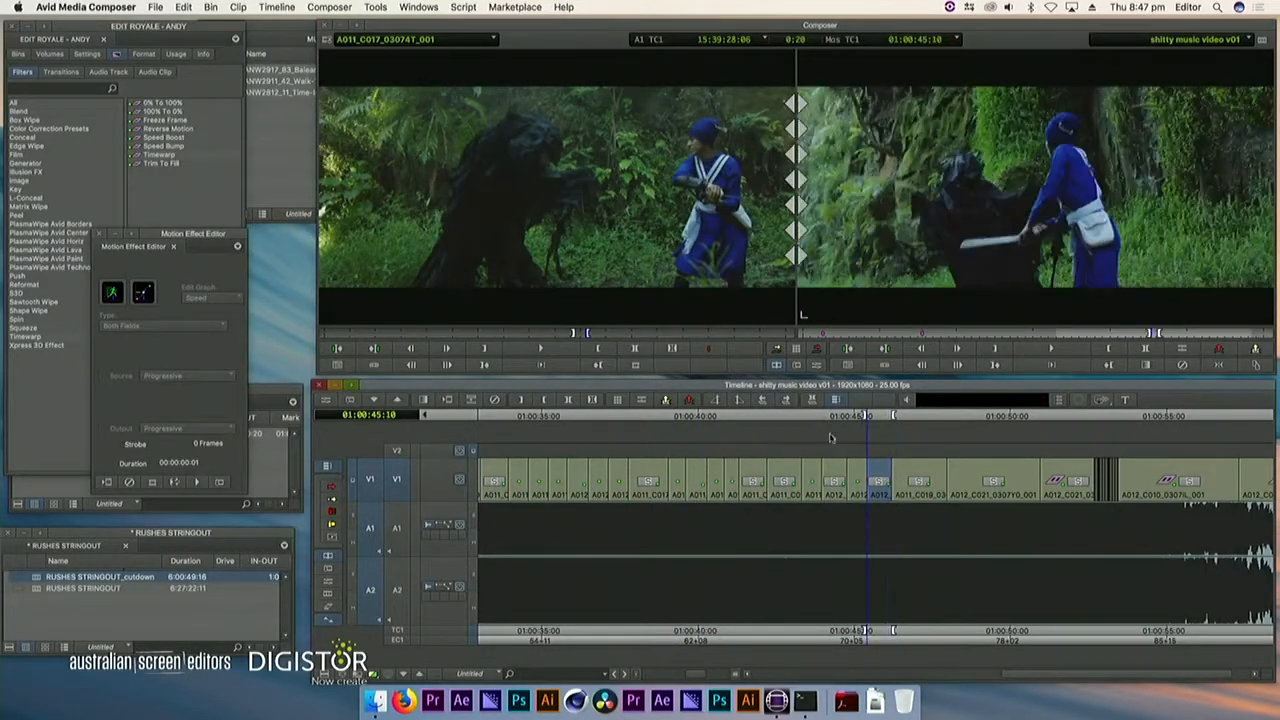
# Try overwriting the marked segment at 01:00:45:10 with A011_C017_03074T_001 footage from around 15:39:28:06, play it, and undo it
pyautogui.click(816, 348)
pyautogui.click(869, 490)
pyautogui.press('a')
pyautogui.press('space')
pyautogui.moveTo(869, 490); pyautogui.dragTo(908, 490)
pyautogui.press('super+z')
# Overwrite the marked 20-frame segment at 01:00:45:10 with A011_C017_03074T_001 footage from around 15:39:36:19
pyautogui.moveTo(585, 331); pyautogui.dragTo(604, 338)
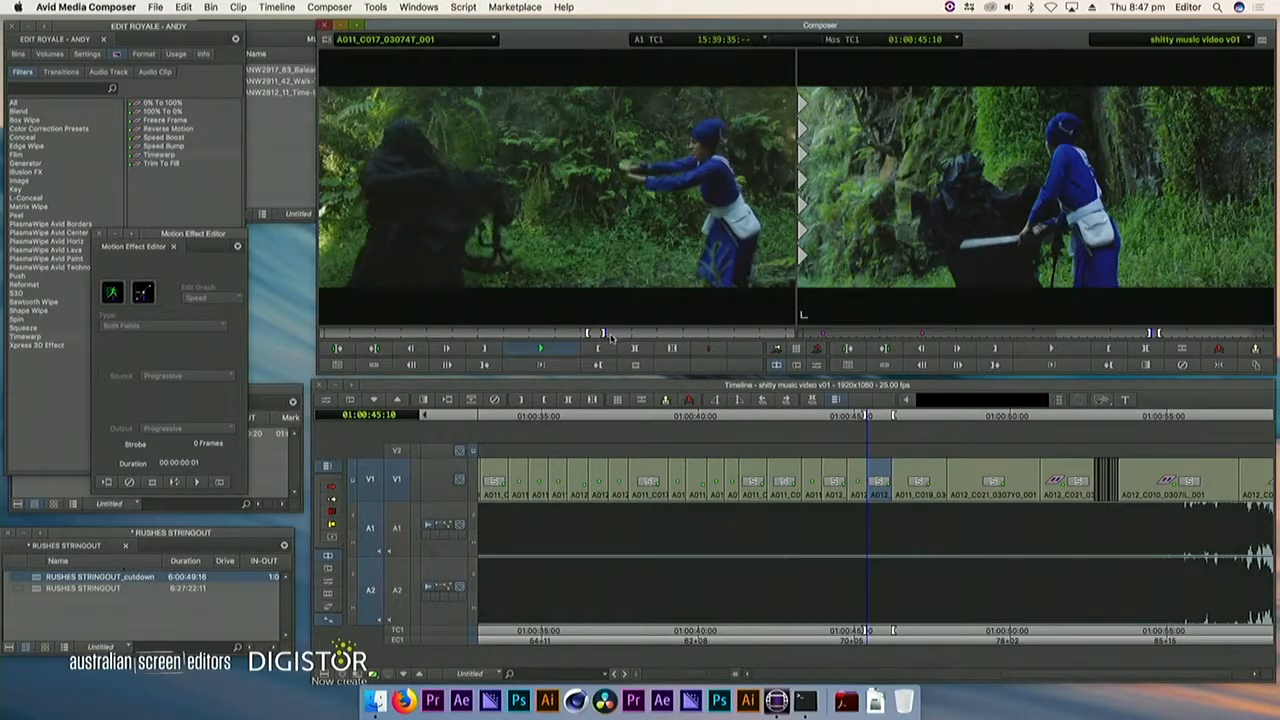
pyautogui.click(880, 490)
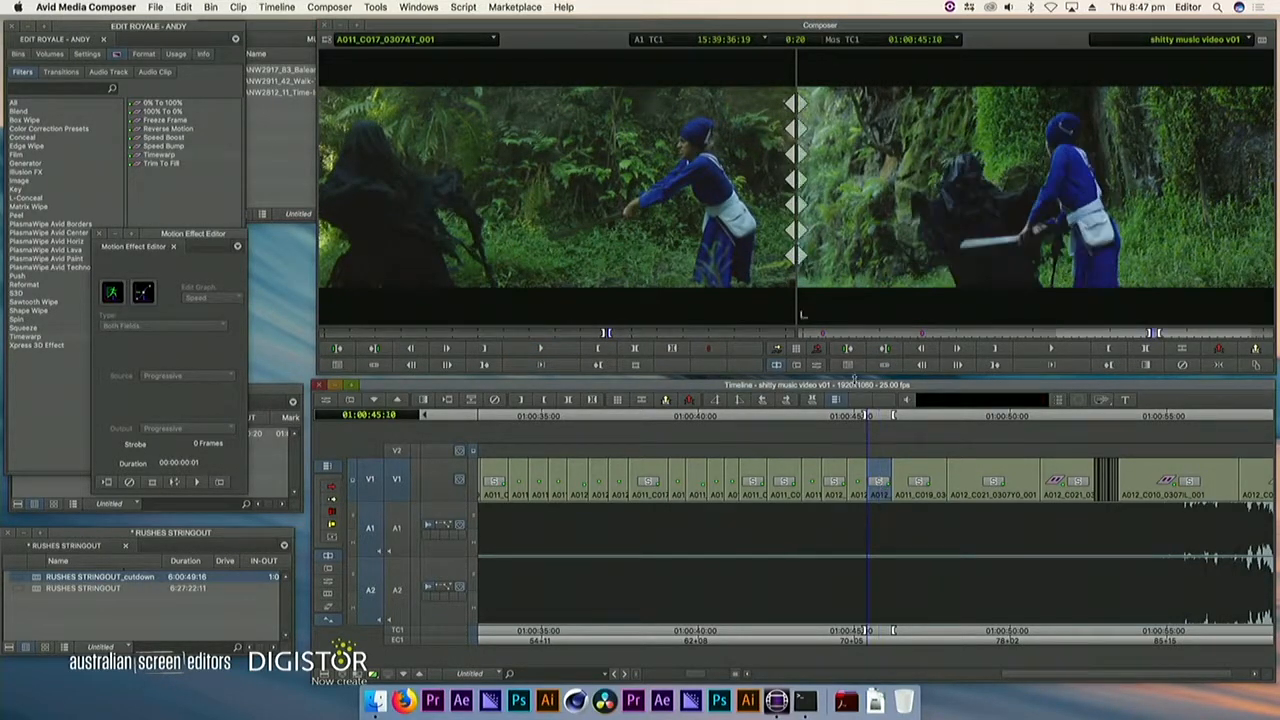
pyautogui.click(815, 349)
# Play back the revised fight section and split the A012_C021 shot on V1 at 01:00:49:00
pyautogui.moveTo(866, 516); pyautogui.dragTo(590, 515)
pyautogui.press('space')
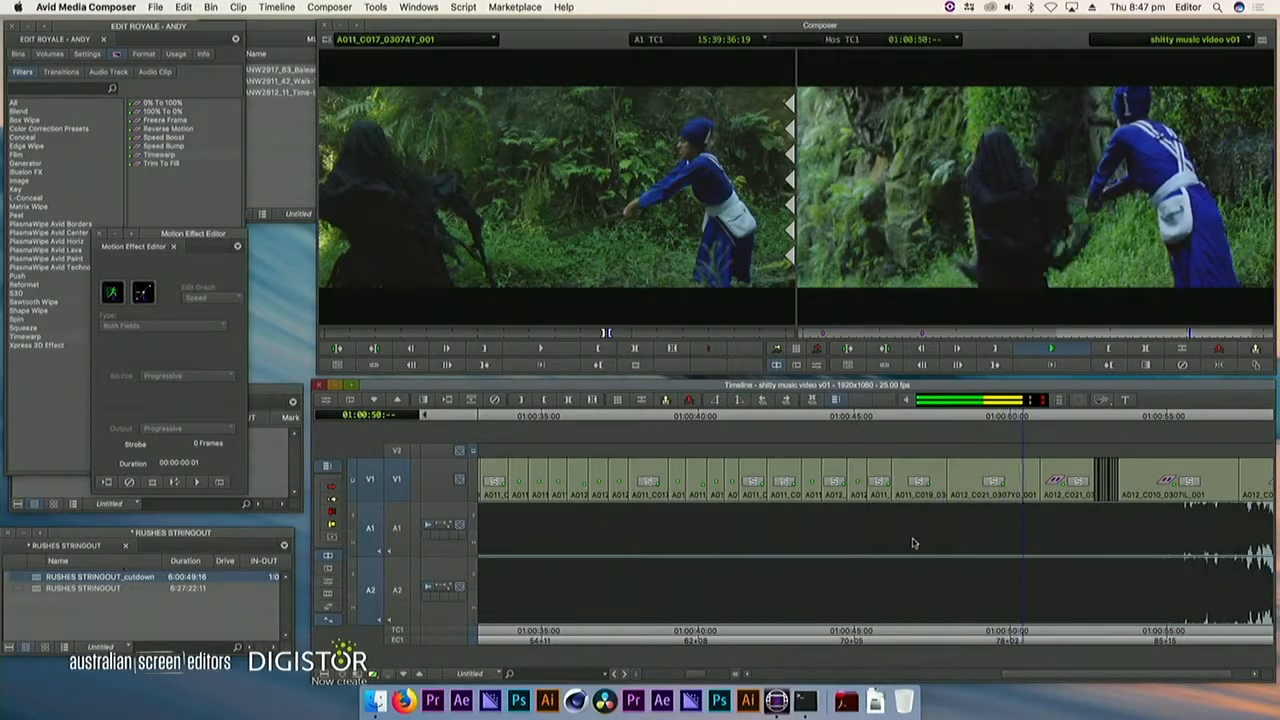
pyautogui.click(950, 487)
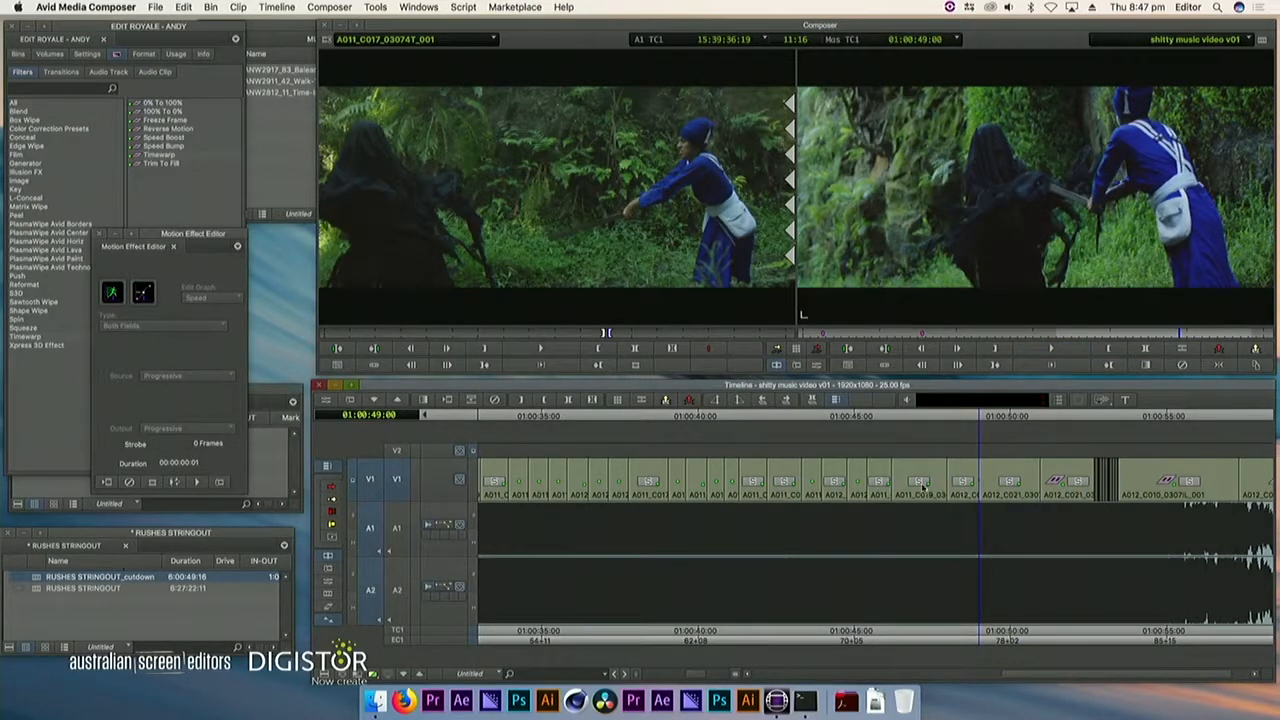
# Match-frame the A011_C019 shot at 01:00:47:23 into the source monitor and mark the segment following it on V1
pyautogui.click(921, 488)
pyautogui.moveTo(938, 493); pyautogui.dragTo(946, 497)
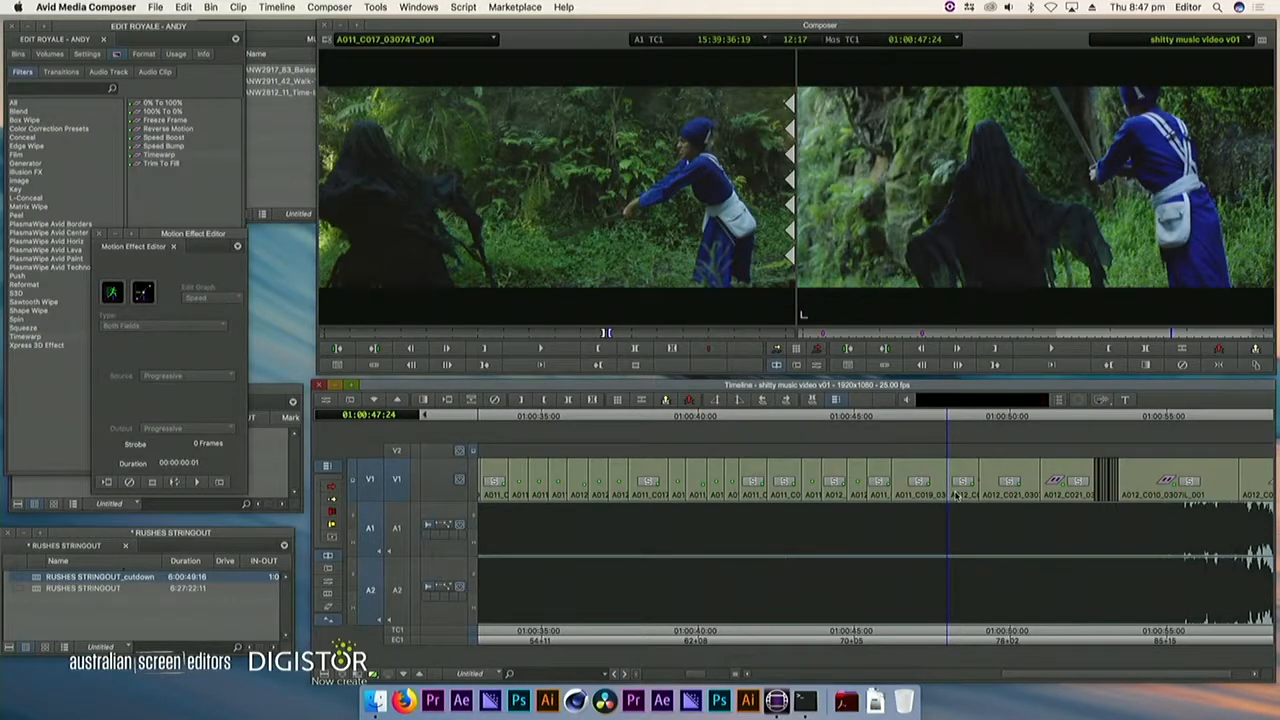
pyautogui.press('Left')
pyautogui.press('n')
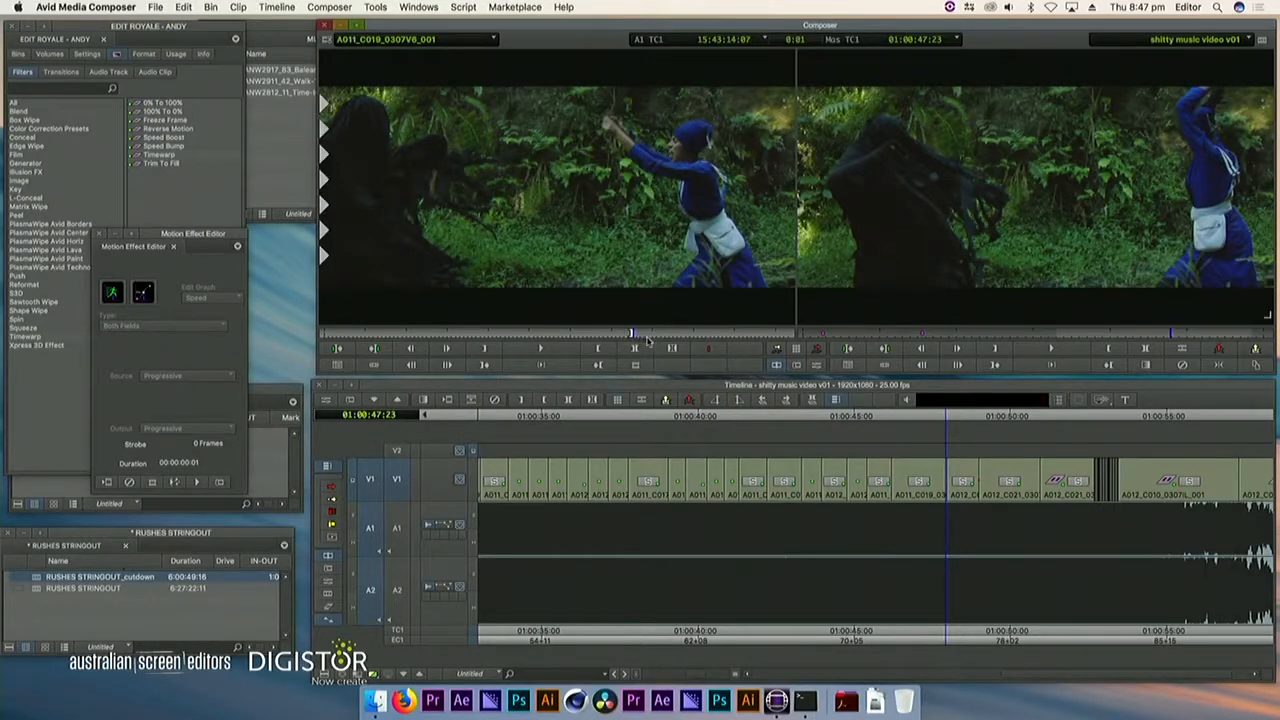
pyautogui.click(955, 483)
pyautogui.press('t')
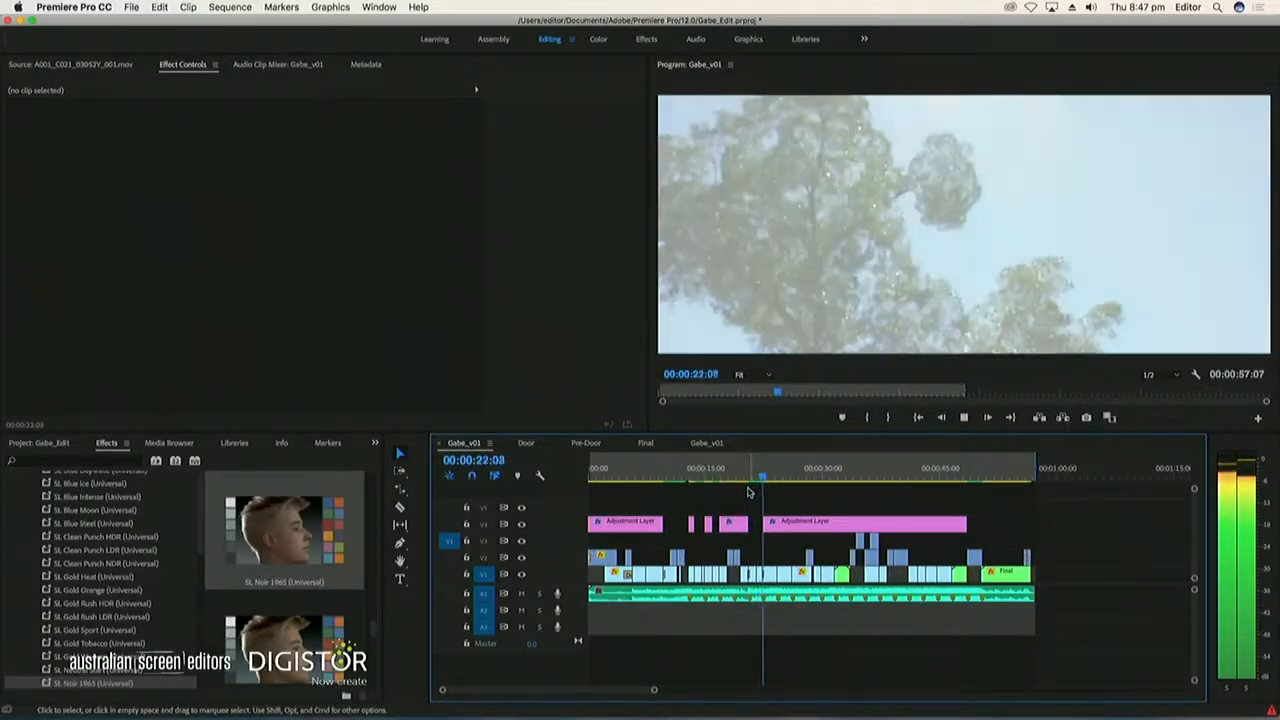
# In Premiere Pro, stop playback and undo the SL Noir 1965 look on the long adjustment layer
pyautogui.press('space')
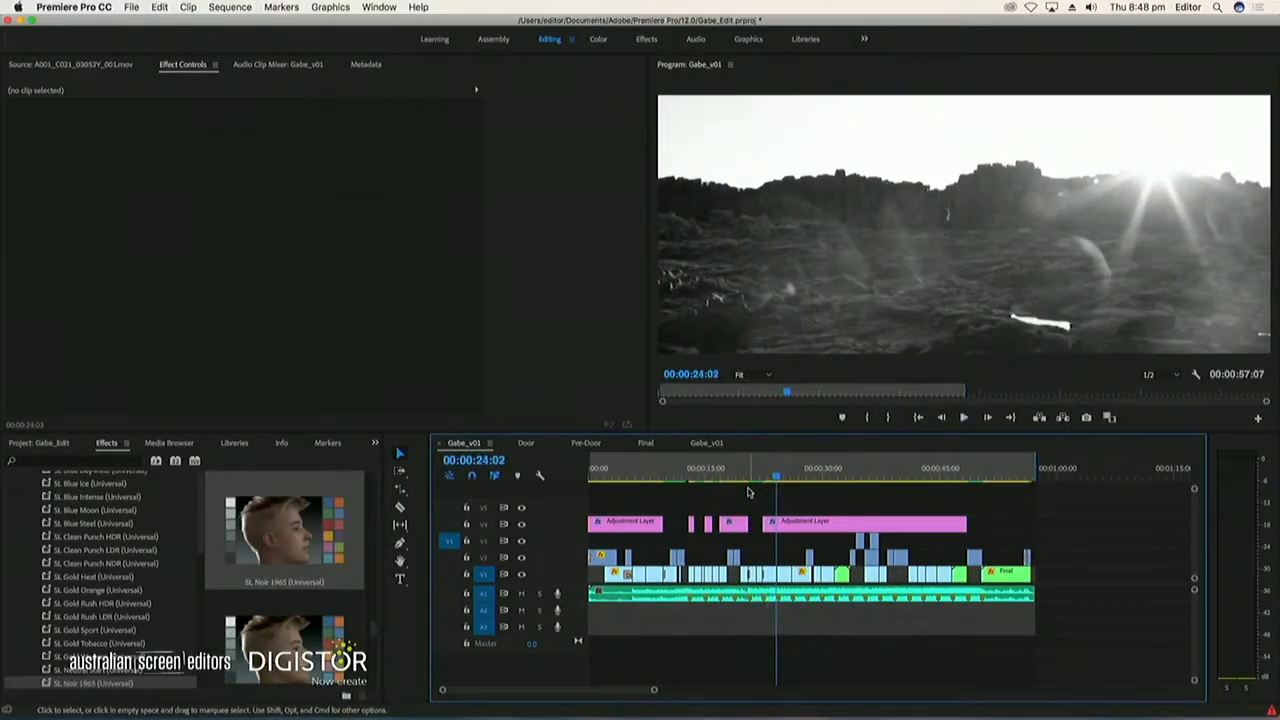
pyautogui.press('super+z')
# Try the SL Noir Nouvelle and SL Noir Tri-X looks on the long V4 adjustment layer, undoing each one
pyautogui.scroll(-1, 330, 585)
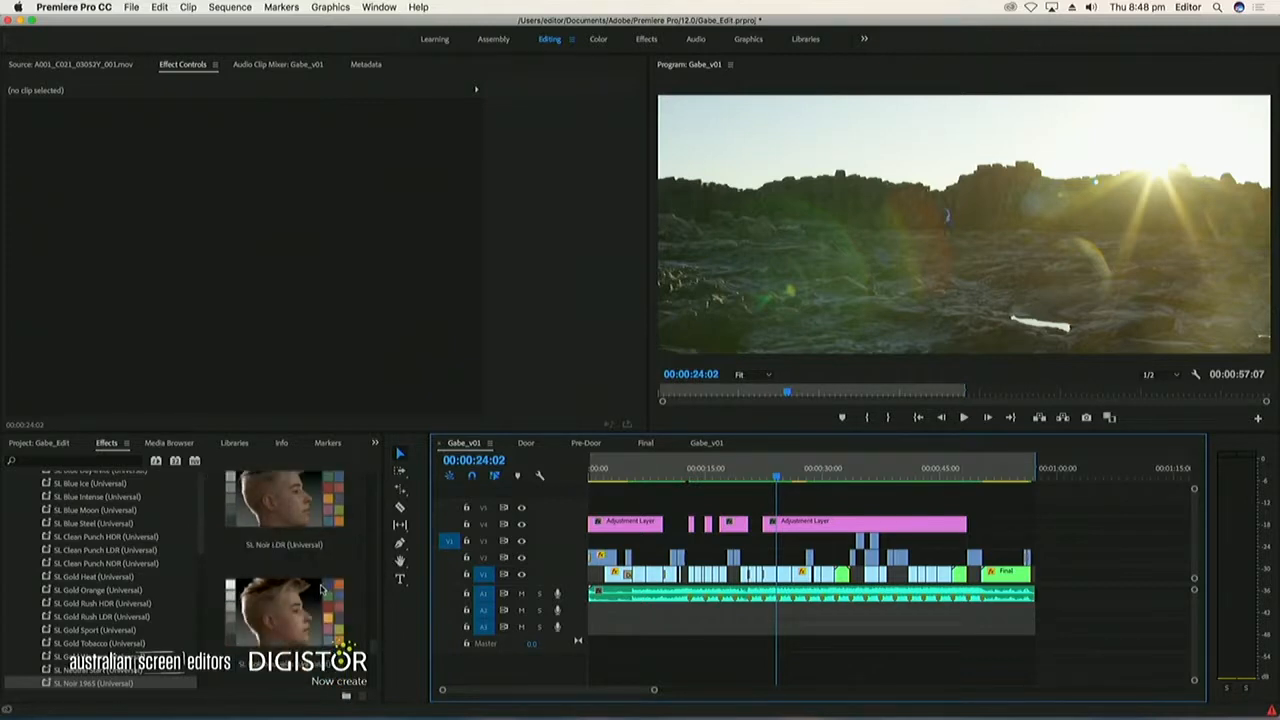
pyautogui.click(300, 526)
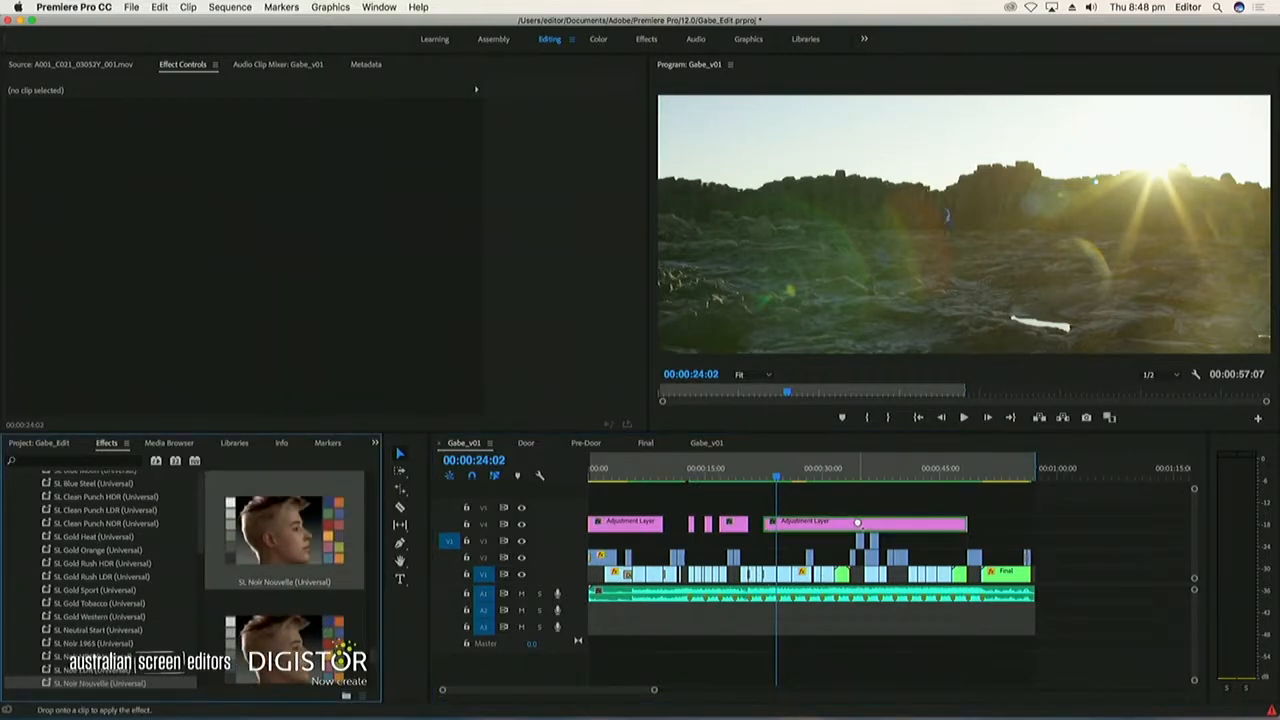
pyautogui.moveTo(858, 523); pyautogui.dragTo(859, 524)
pyautogui.press('super+z')
pyautogui.scroll(-1, 300, 632)
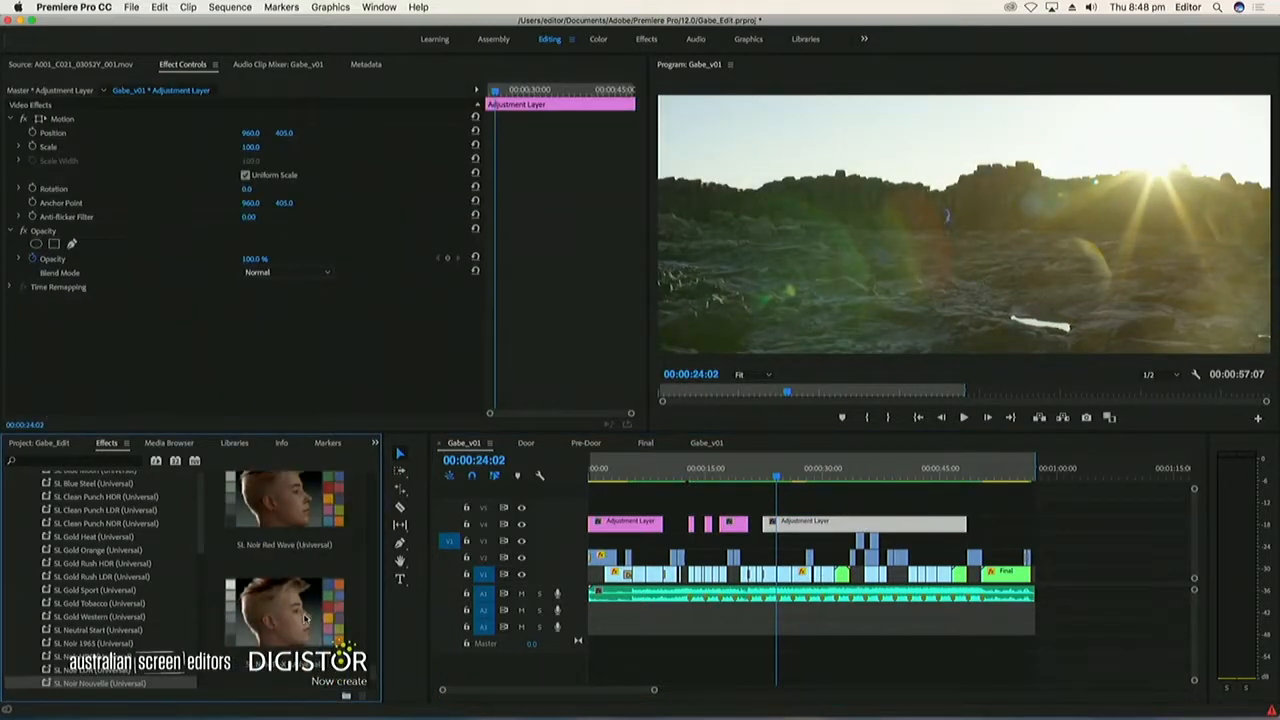
pyautogui.click(303, 618)
pyautogui.moveTo(789, 530); pyautogui.dragTo(785, 518)
pyautogui.moveTo(791, 470); pyautogui.dragTo(813, 471)
pyautogui.press('super+z')
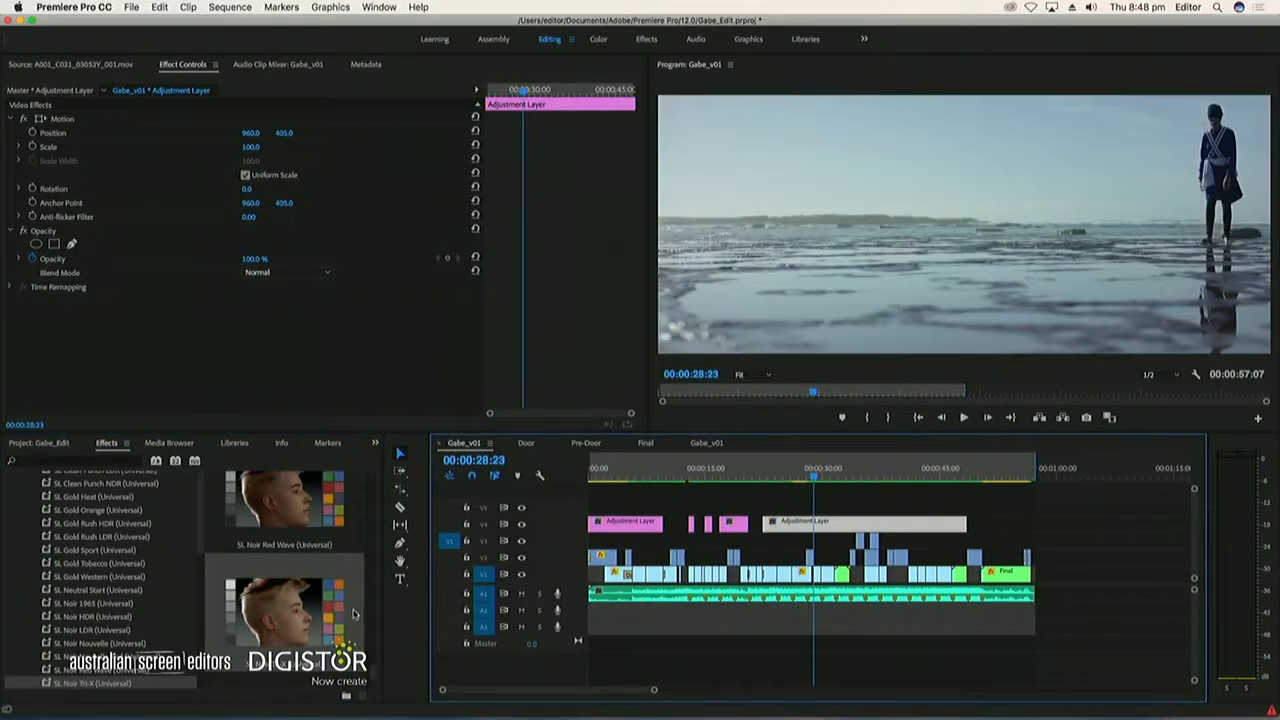
# Apply the SL Retro Brown look to the V4 adjustment layers and play back the section up to about 00:00:17:11
pyautogui.scroll(3, 350, 610)
pyautogui.scroll(-2, 344, 606)
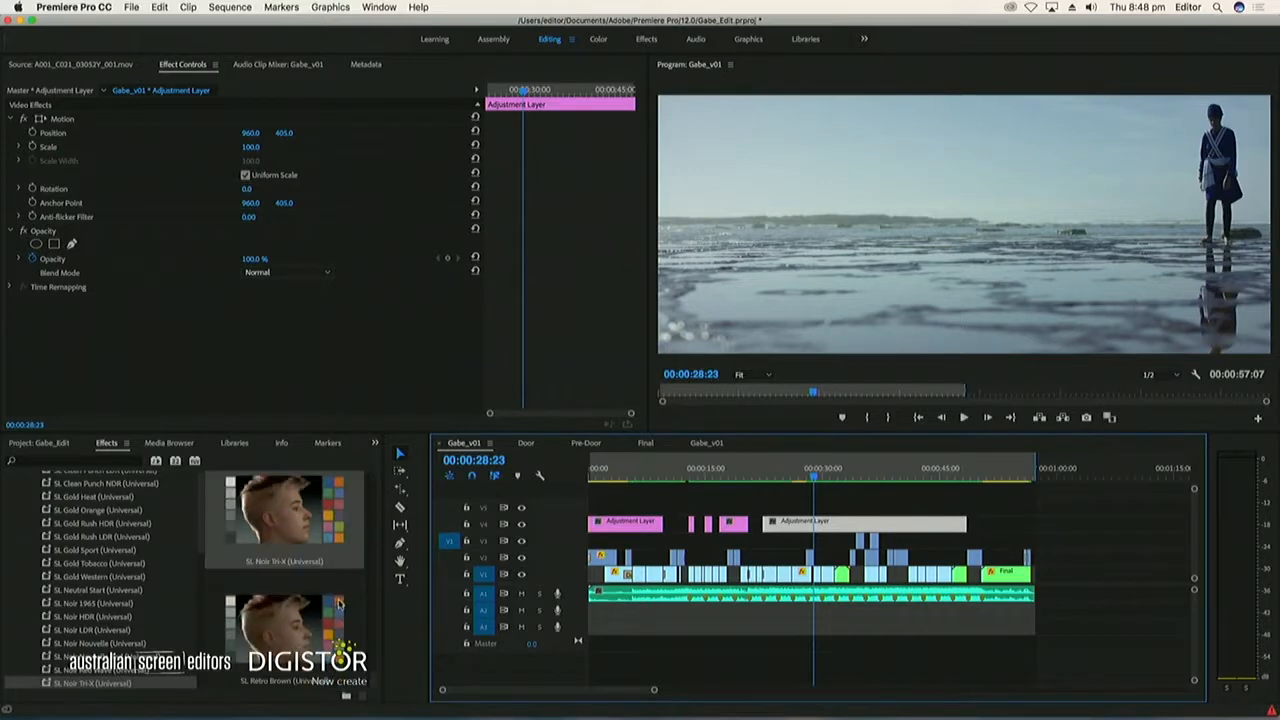
pyautogui.moveTo(289, 625); pyautogui.dragTo(846, 521)
pyautogui.moveTo(846, 471); pyautogui.dragTo(806, 471)
pyautogui.moveTo(604, 530); pyautogui.dragTo(604, 530)
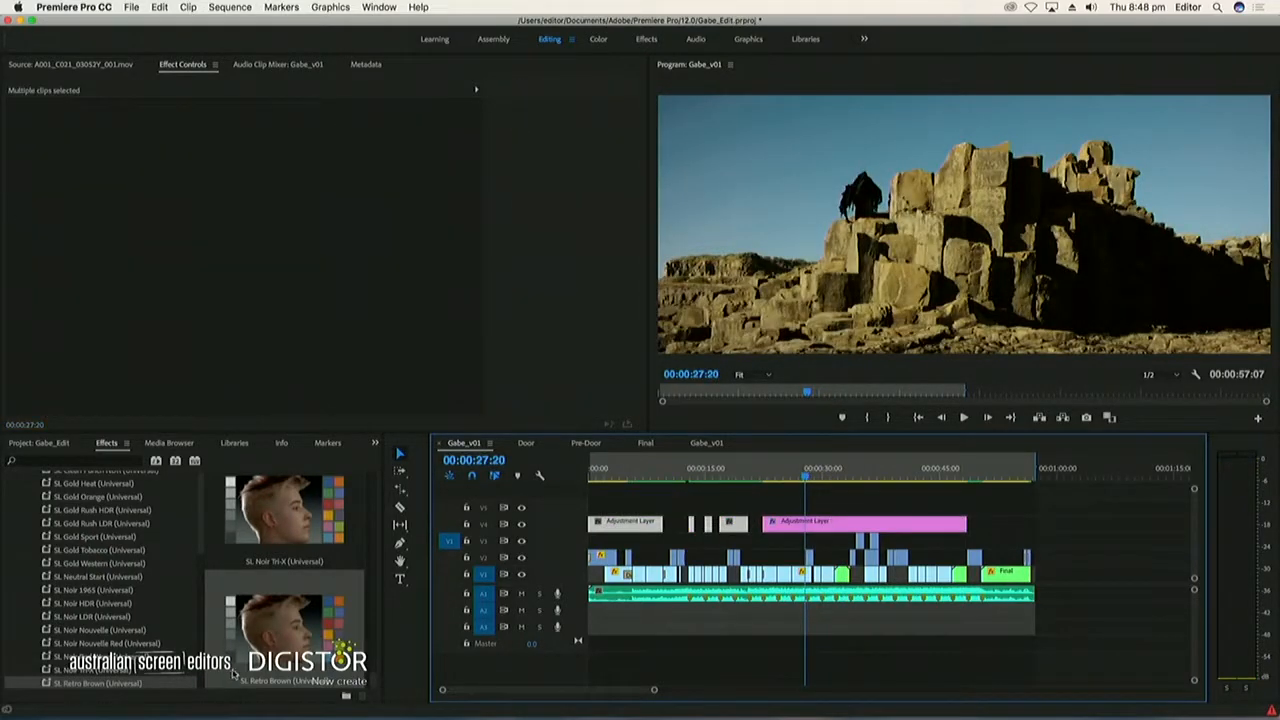
pyautogui.moveTo(716, 483)
pyautogui.mouseDown()
pyautogui.moveTo(754, 475)
pyautogui.moveTo(655, 474)
pyautogui.moveTo(693, 476)
pyautogui.mouseUp()
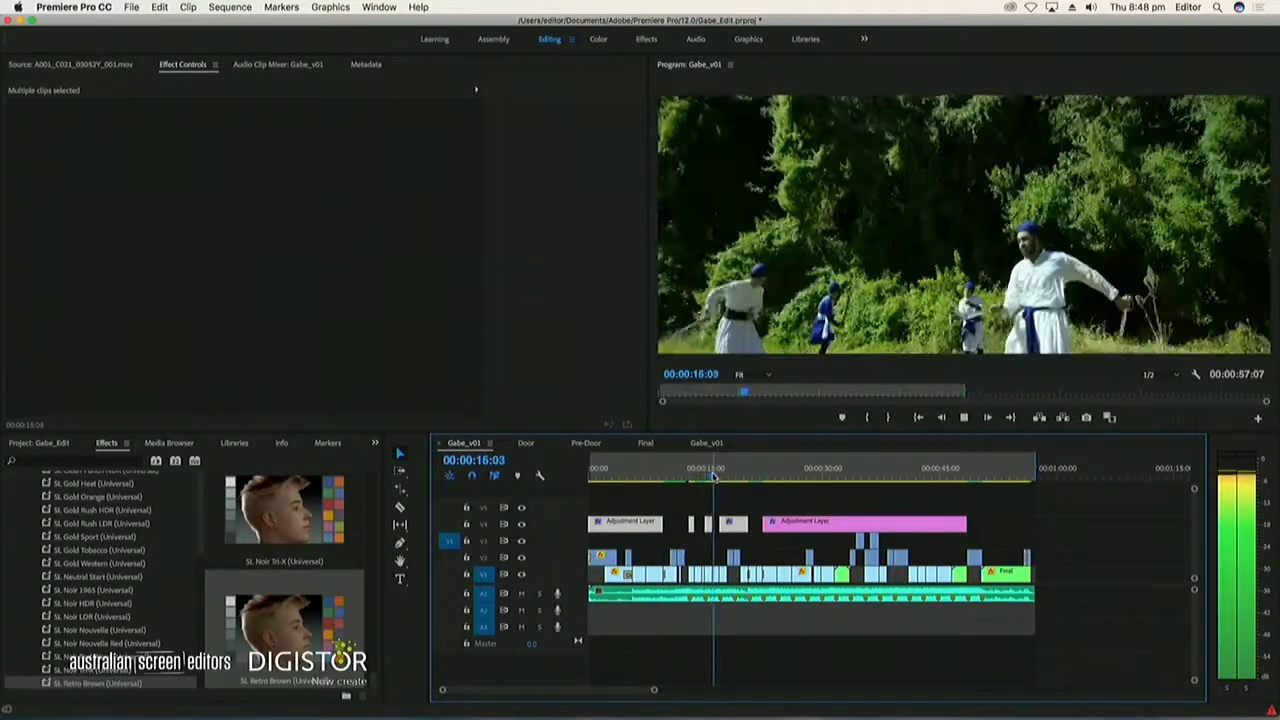
pyautogui.press('space')
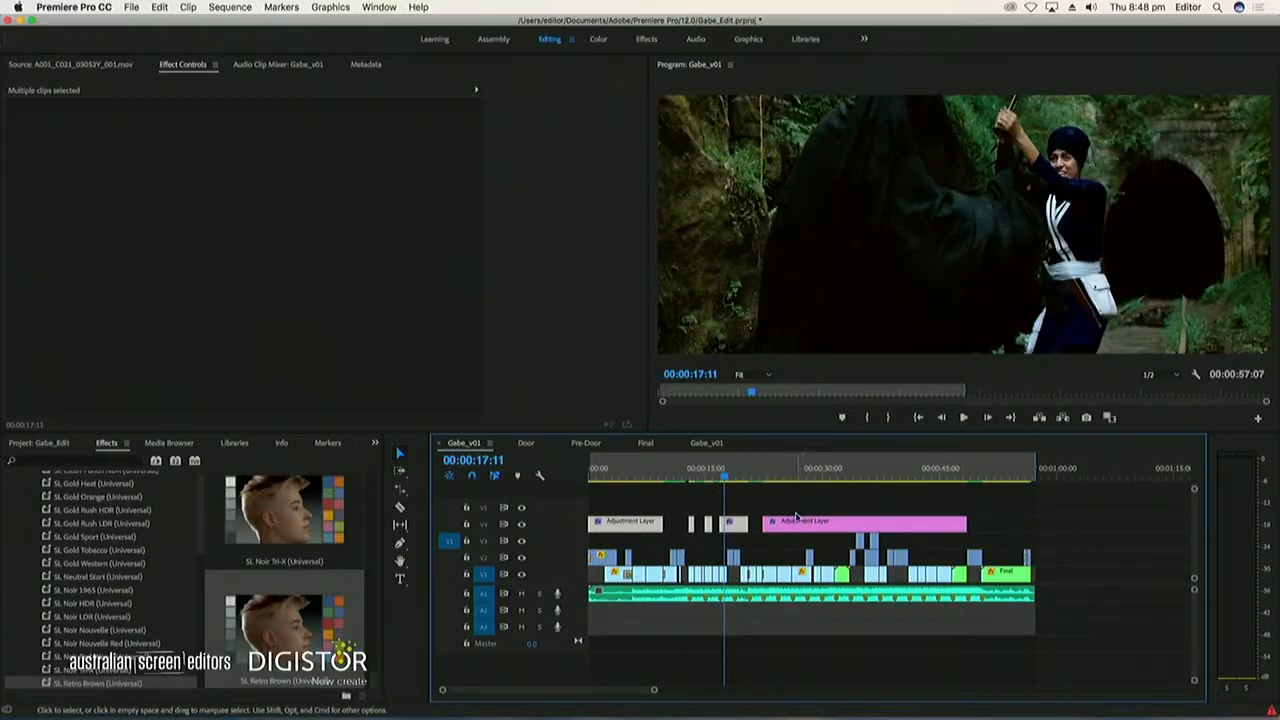
# Set the Retro Brown look's intensity to 50 on the long adjustment layer and compare the shot with the effect off and on
pyautogui.click(798, 520)
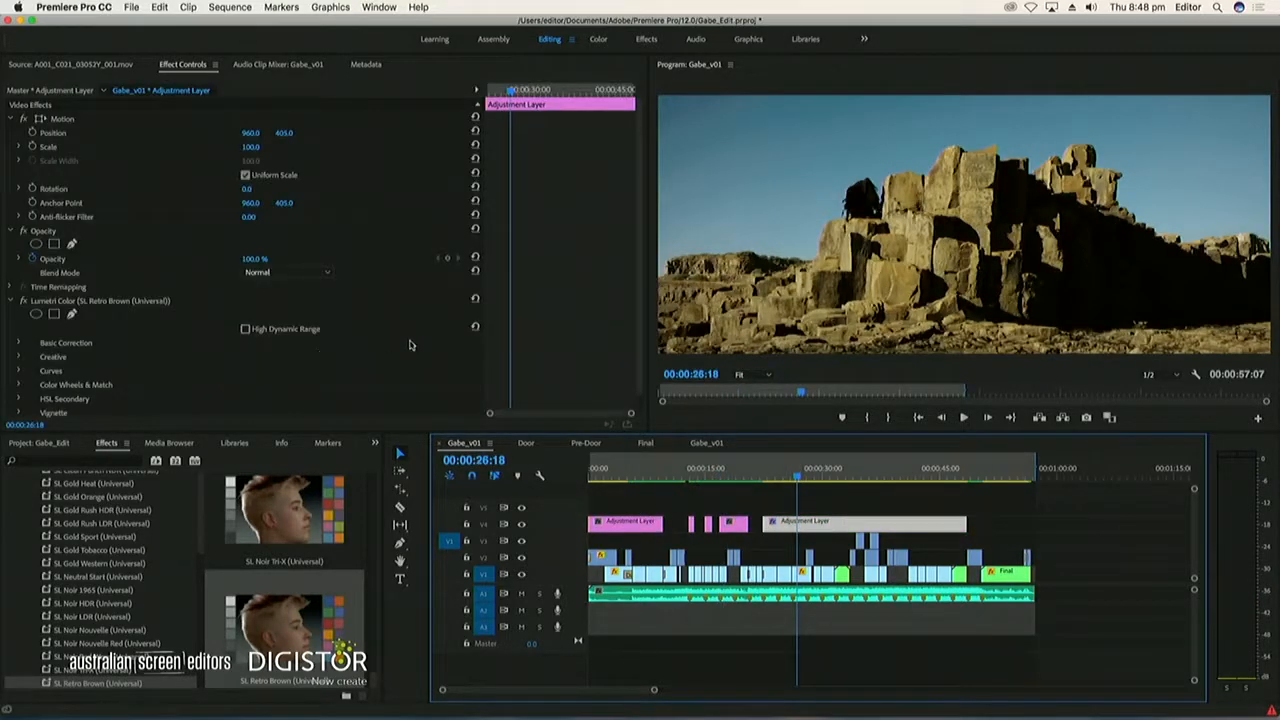
pyautogui.click(70, 353)
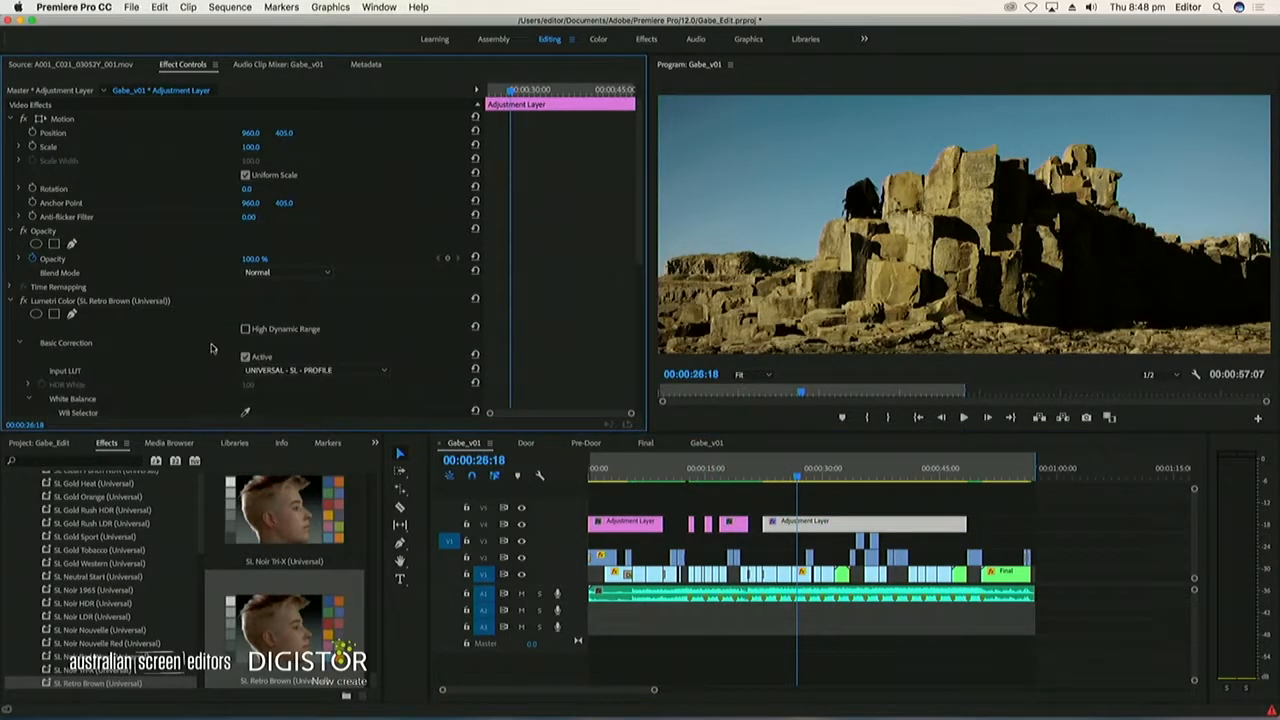
pyautogui.scroll(-5, 200, 349)
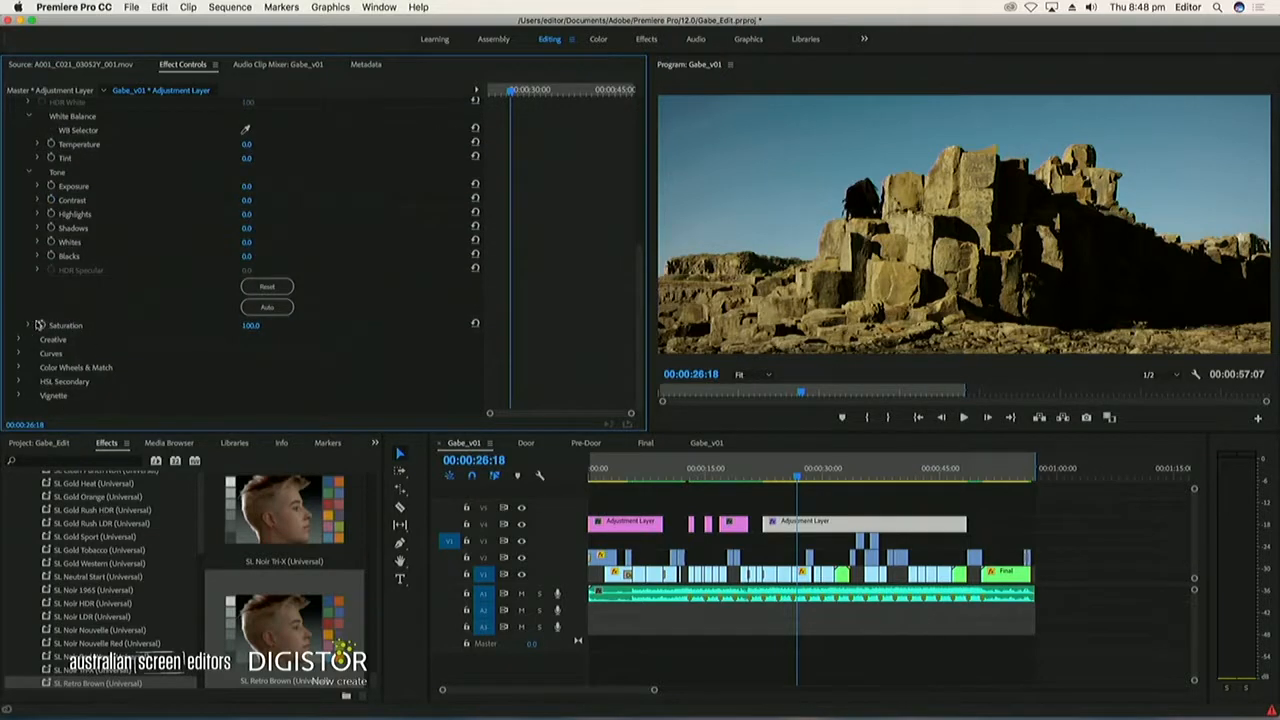
pyautogui.scroll(-2, 190, 286)
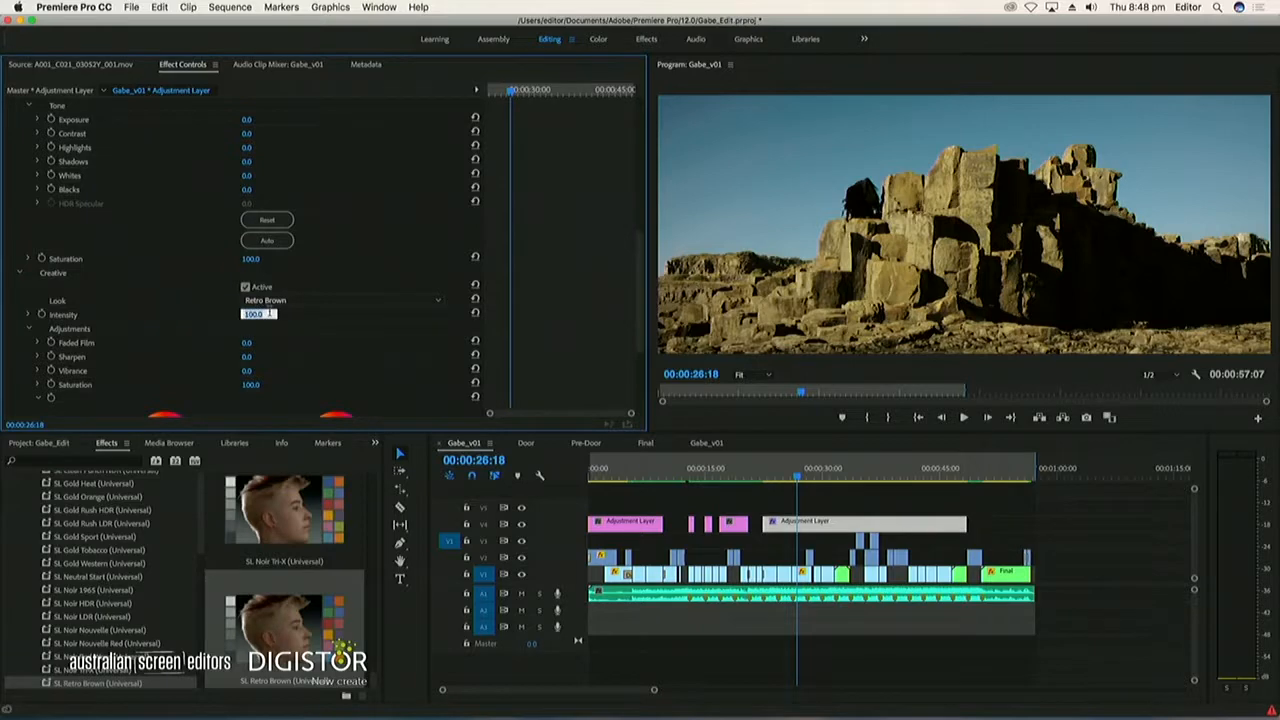
pyautogui.press('Return')
pyautogui.moveTo(795, 467)
pyautogui.mouseDown()
pyautogui.moveTo(812, 483)
pyautogui.moveTo(800, 480)
pyautogui.mouseUp()
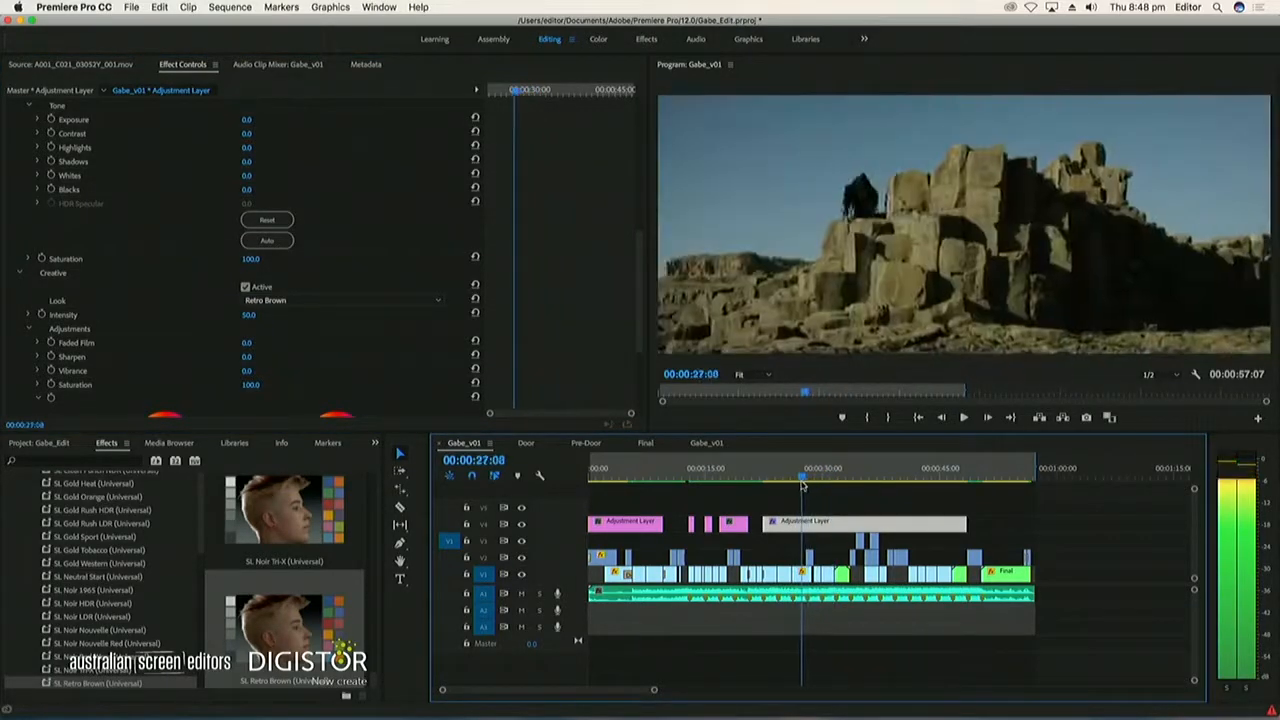
pyautogui.scroll(10, 588, 288)
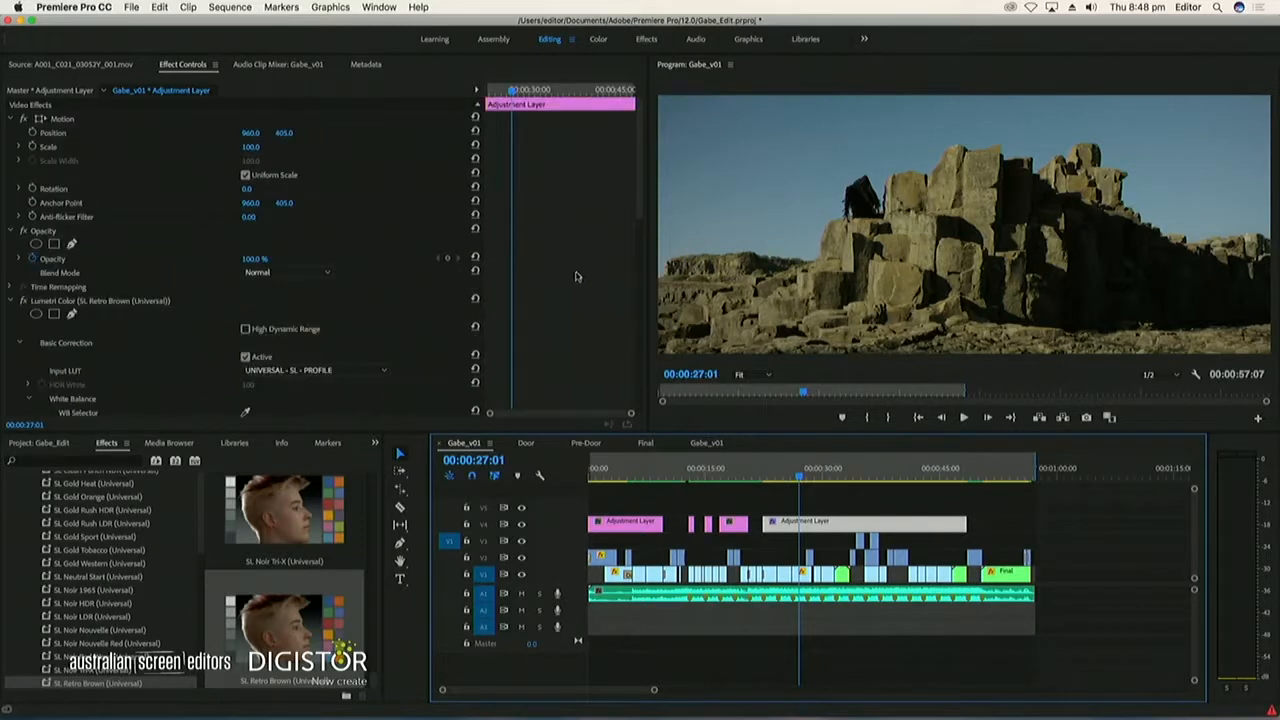
pyautogui.click(22, 301)
pyautogui.click(22, 301)
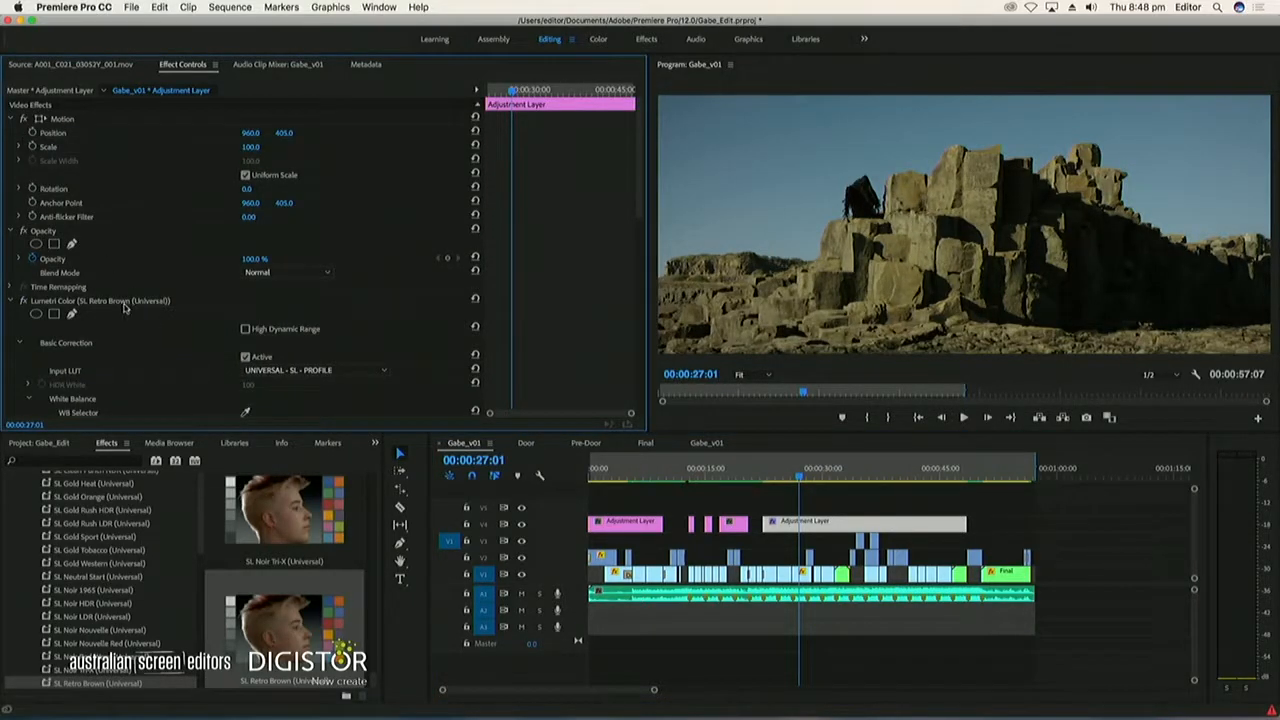
# Copy the long layer's Lumetri Color effect to the earlier V4 adjustment layers and play back from about 00:00:12:00
pyautogui.click(124, 304)
pyautogui.click(790, 521)
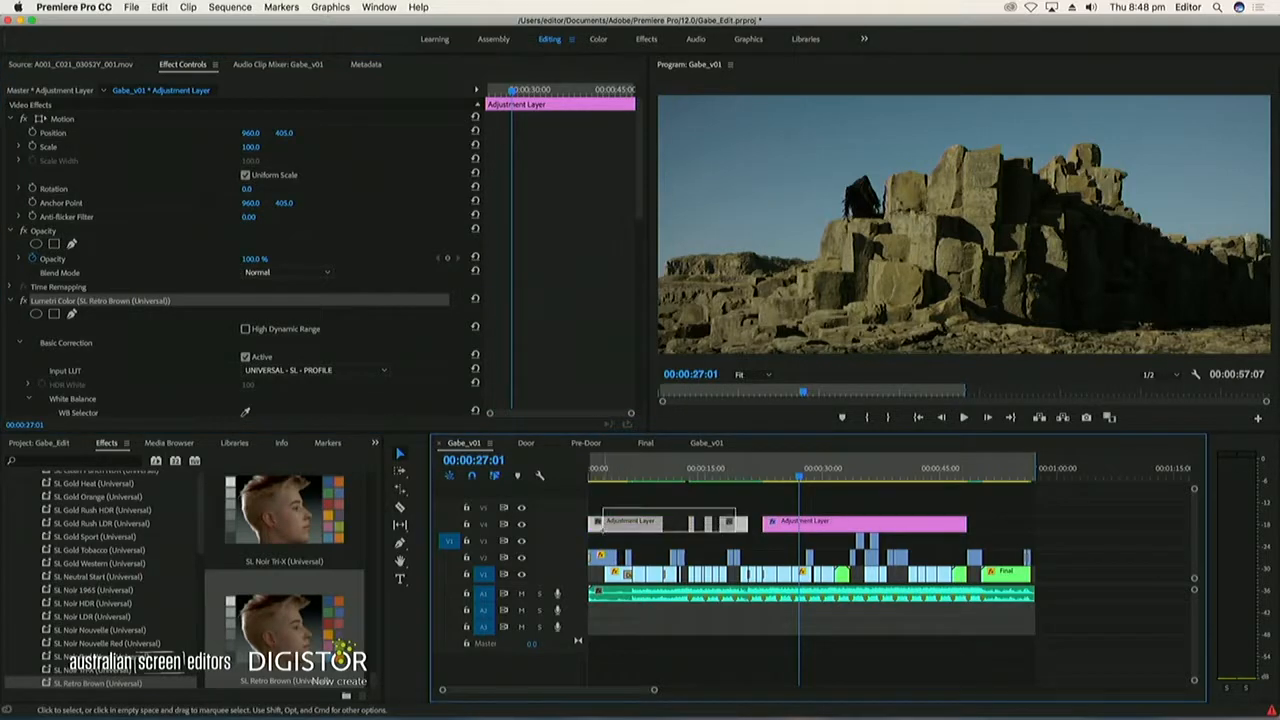
pyautogui.click(650, 471)
pyautogui.moveTo(663, 470); pyautogui.dragTo(683, 470)
pyautogui.press('space')
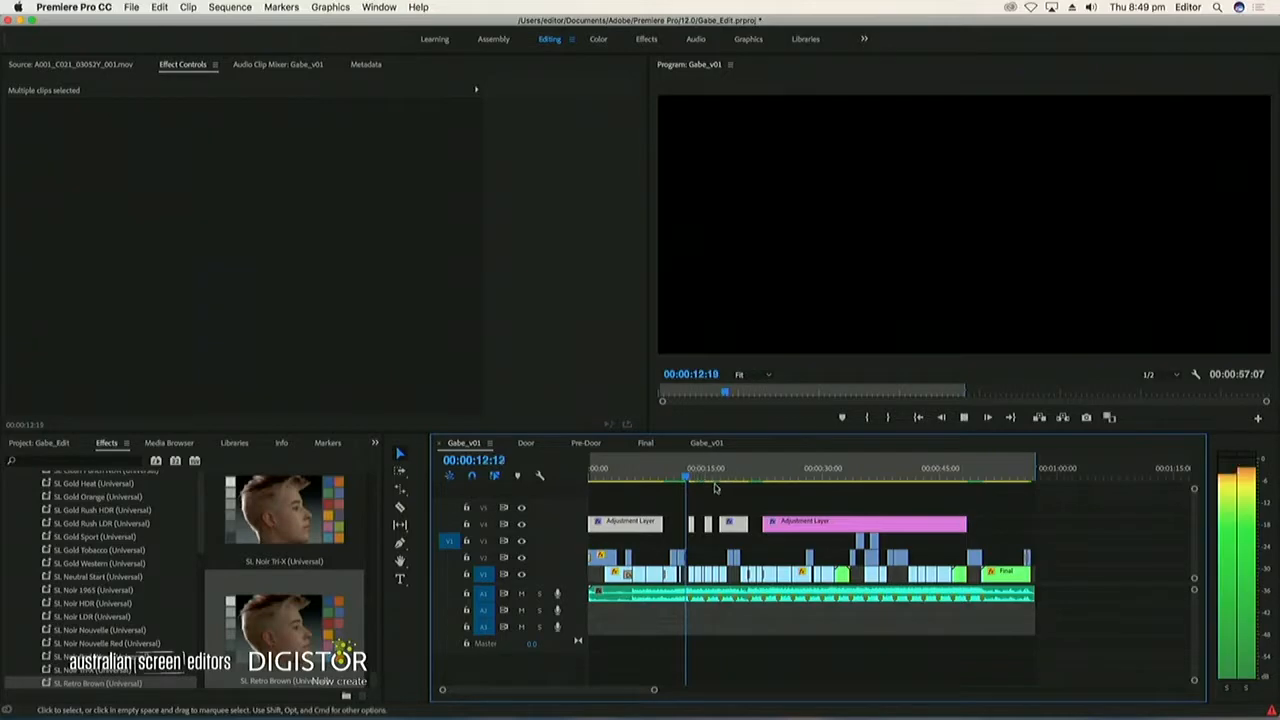
pyautogui.click(714, 491)
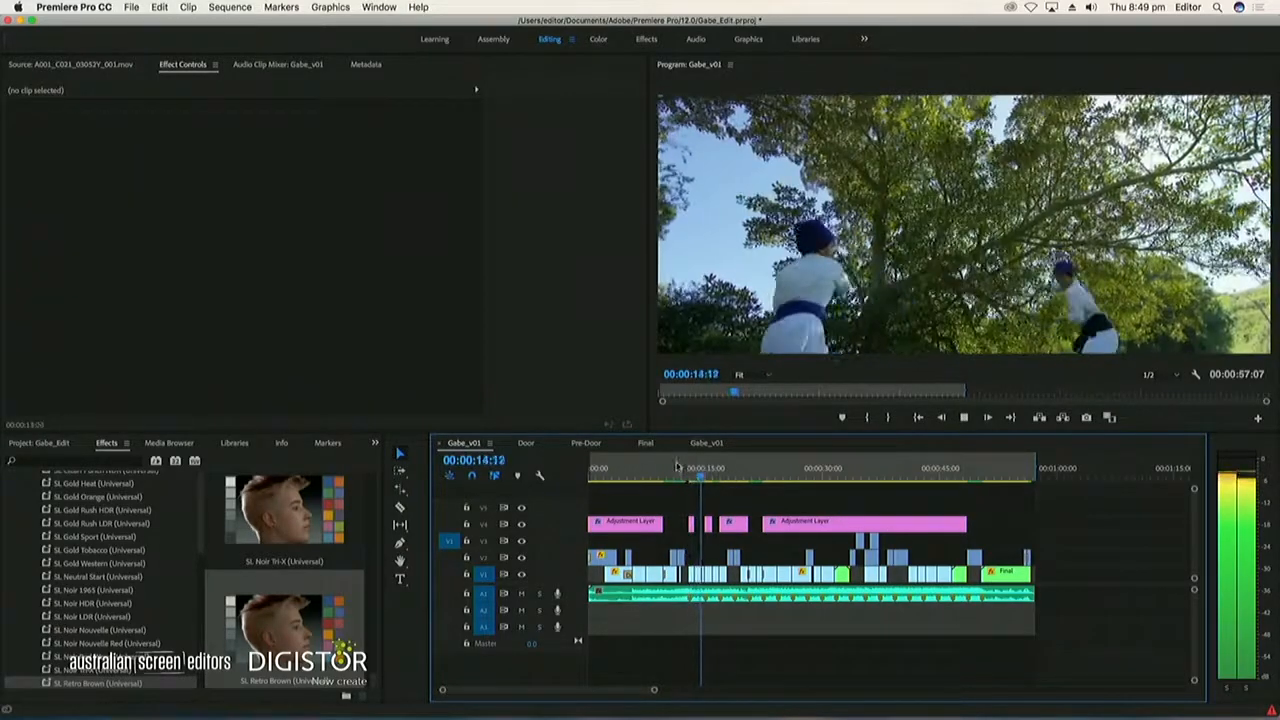
pyautogui.press('space')
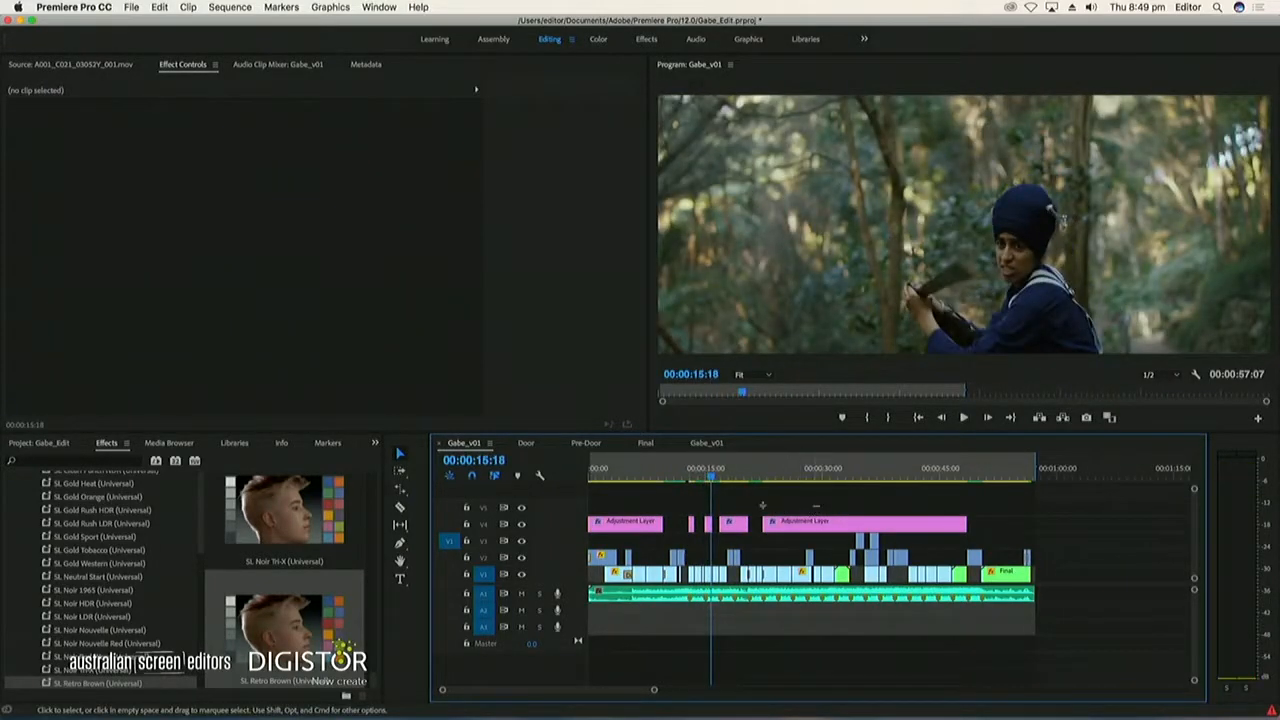
# Duplicate the long V4 adjustment layer directly above itself on V5
pyautogui.moveTo(818, 508); pyautogui.dragTo(579, 521)
pyautogui.click(643, 510)
pyautogui.press('super+s')
pyautogui.moveTo(802, 515)
pyautogui.mouseDown()
pyautogui.moveTo(800, 528)
pyautogui.moveTo(806, 507)
pyautogui.mouseUp()
pyautogui.press('super+z')
pyautogui.click(812, 492)
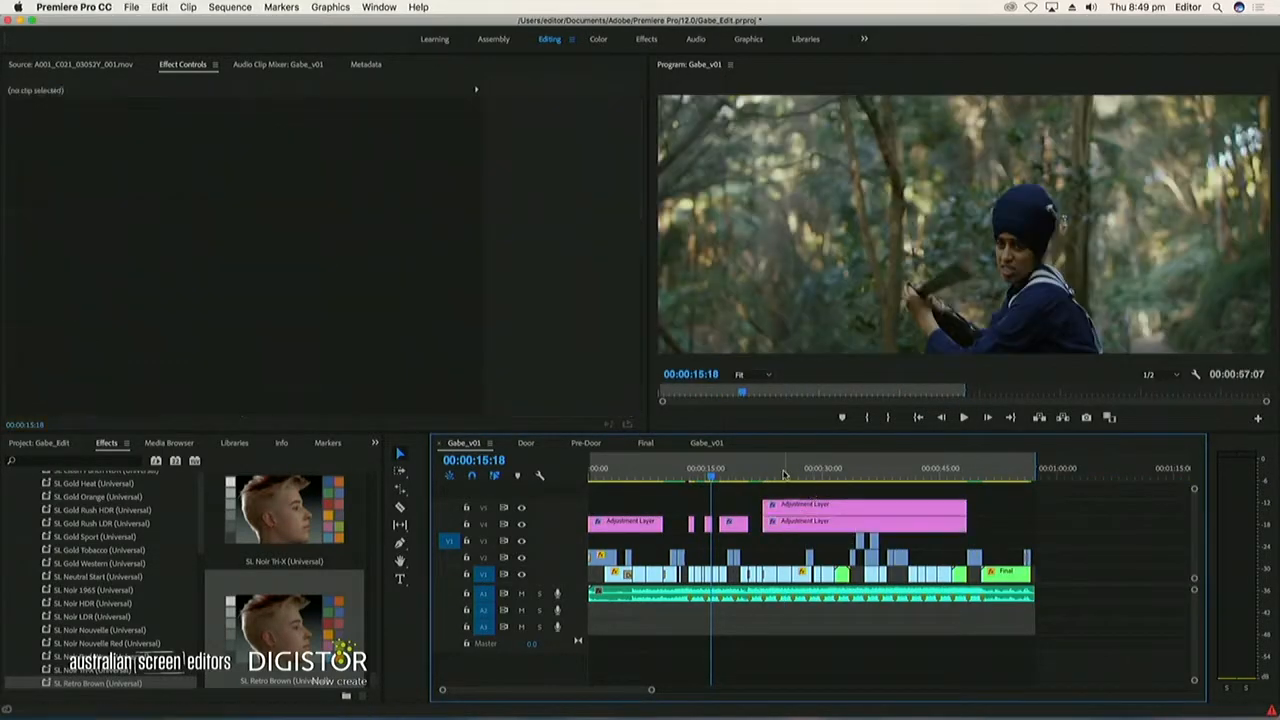
# Park the playhead at 00:00:26:03 and remove the Lumetri Color effect from the V5 adjustment layer
pyautogui.click(784, 474)
pyautogui.click(795, 508)
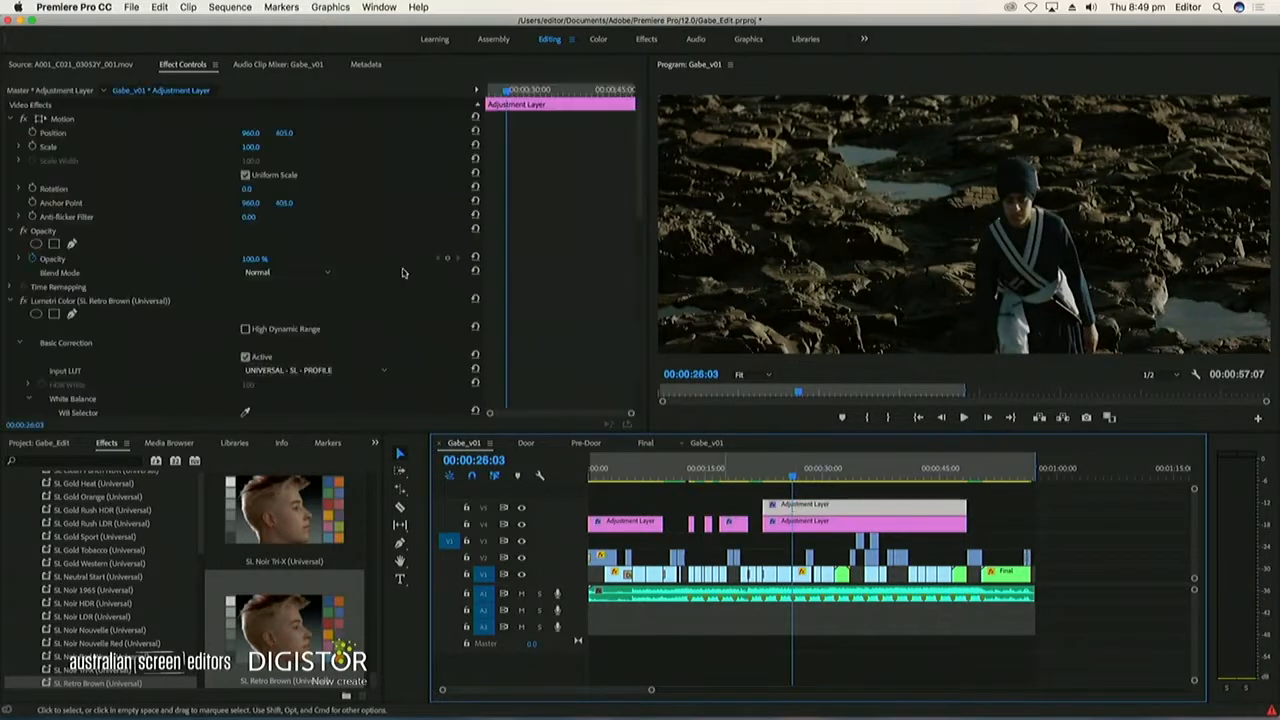
pyautogui.click(69, 302)
pyautogui.press('Delete')
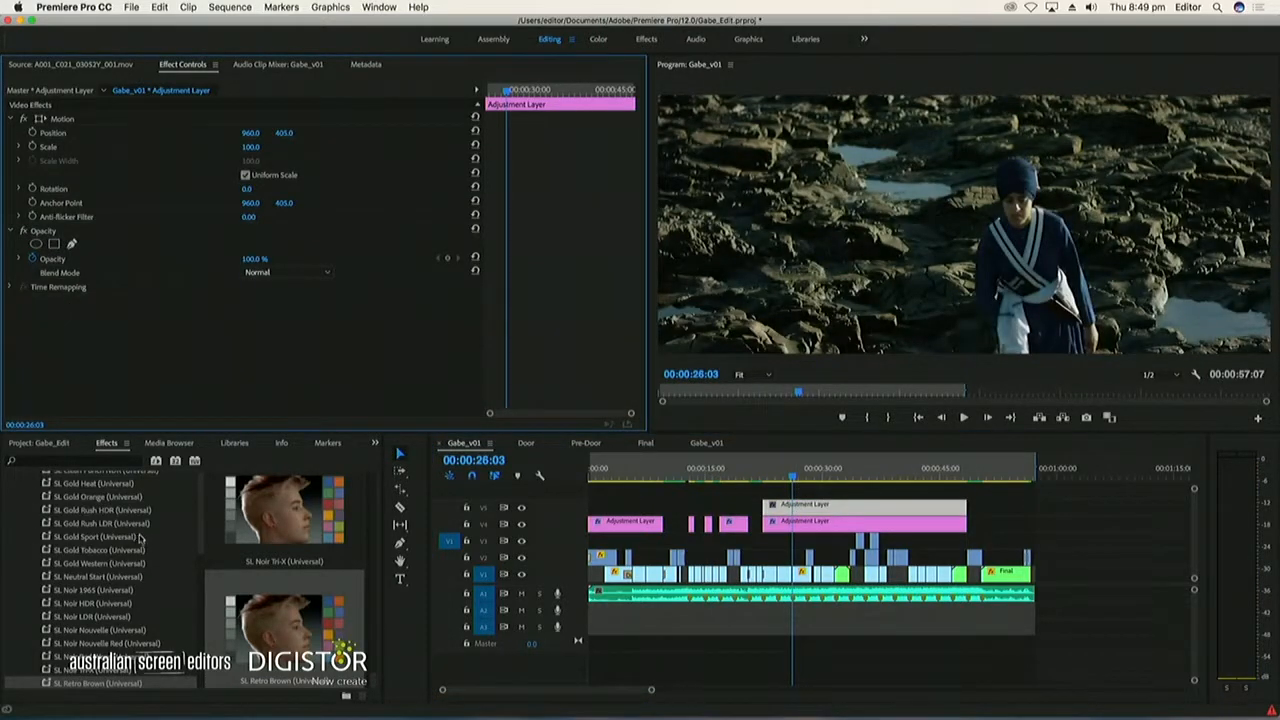
# Browse the video effects, including the Color Correction and Stylize groups, for an effect to use on the V5 adjustment layer
pyautogui.scroll(10, 100, 535)
pyautogui.click(13, 492)
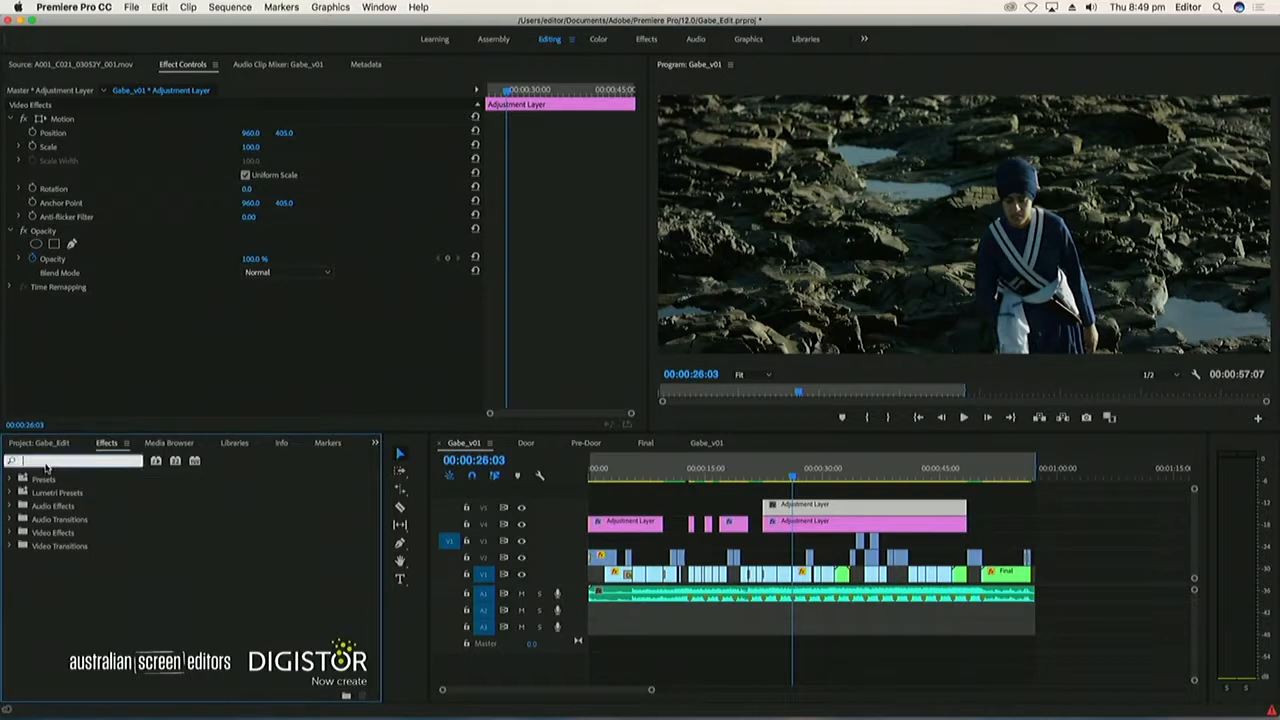
pyautogui.write('ove')
pyautogui.click(10, 533)
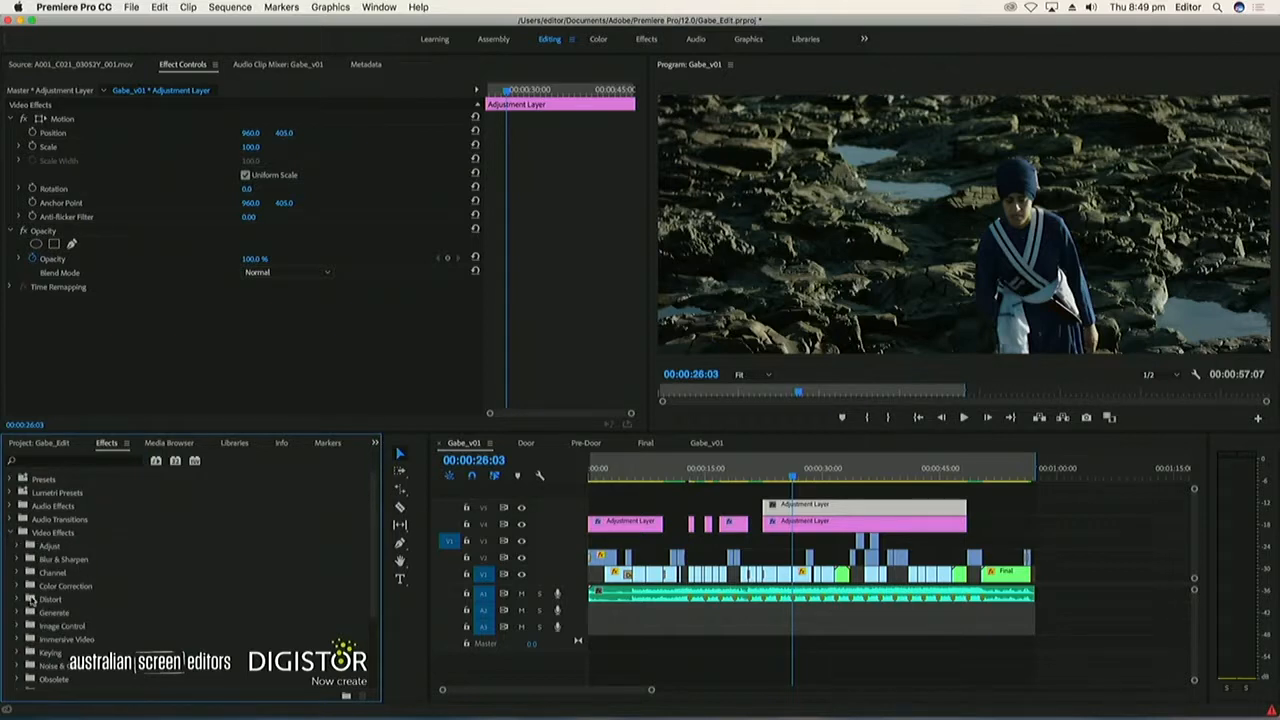
pyautogui.scroll(-5, 26, 611)
pyautogui.scroll(5, 25, 608)
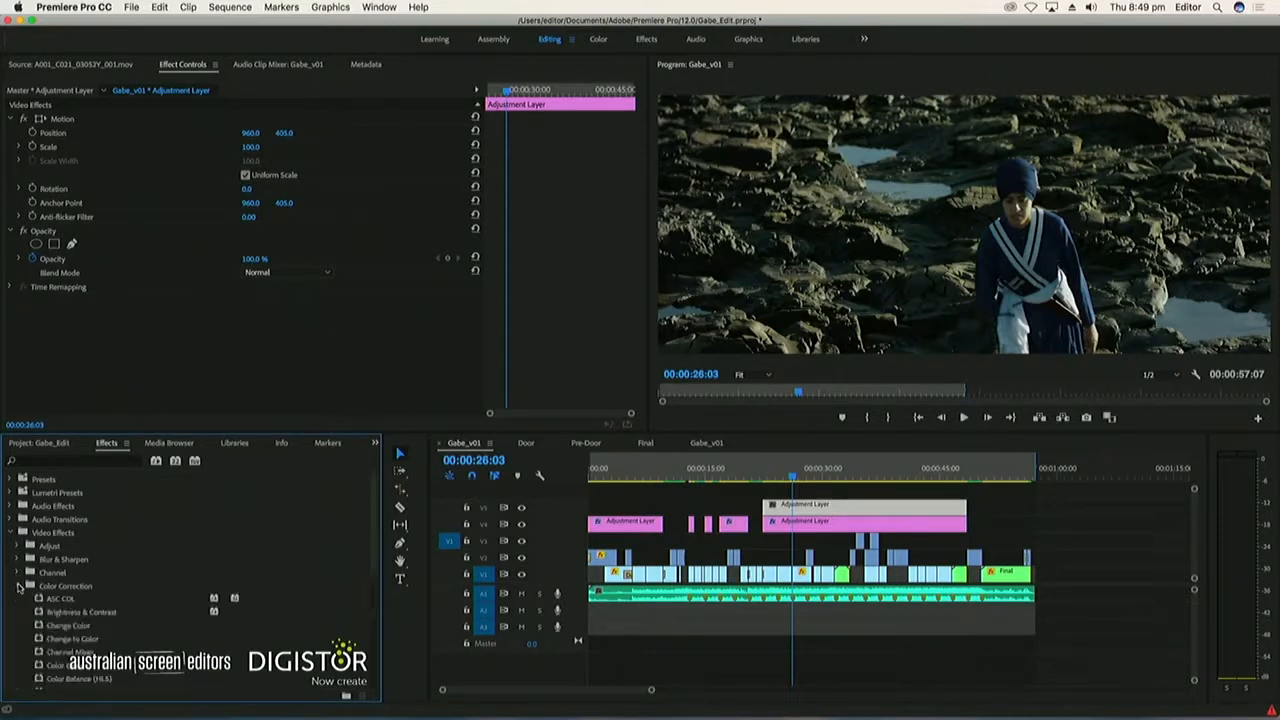
pyautogui.scroll(-6, 18, 587)
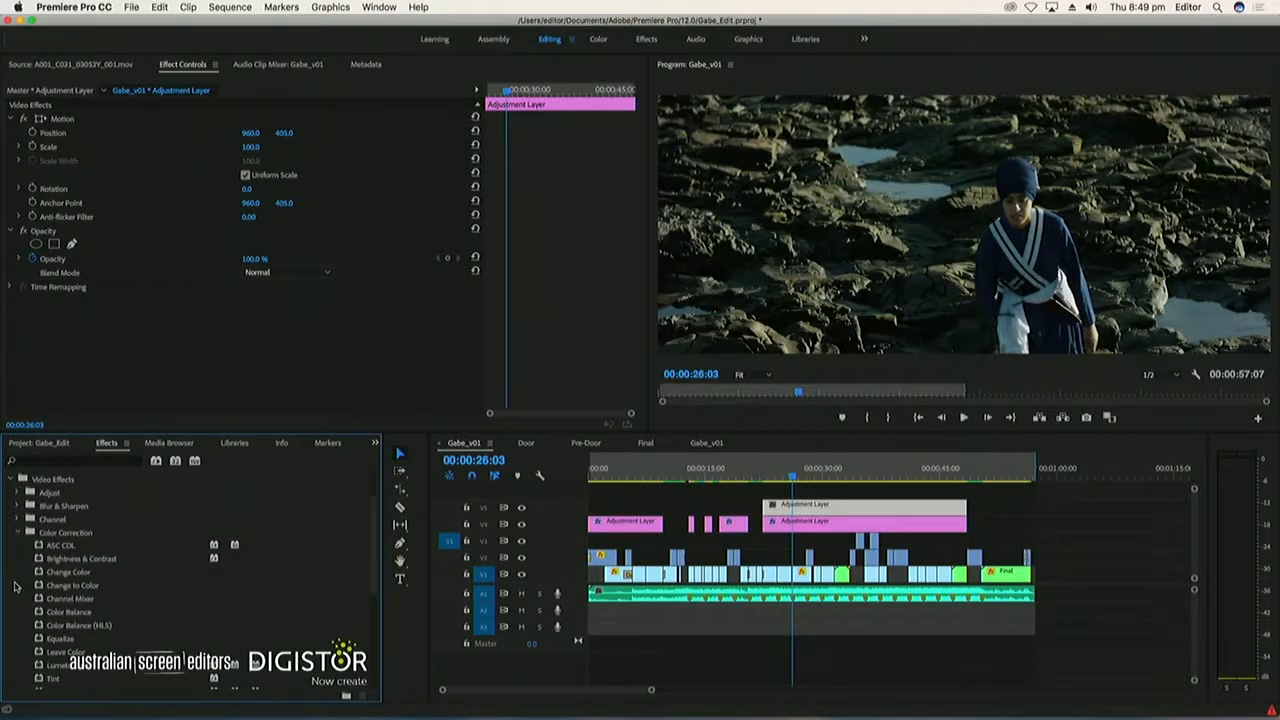
pyautogui.scroll(4, 16, 580)
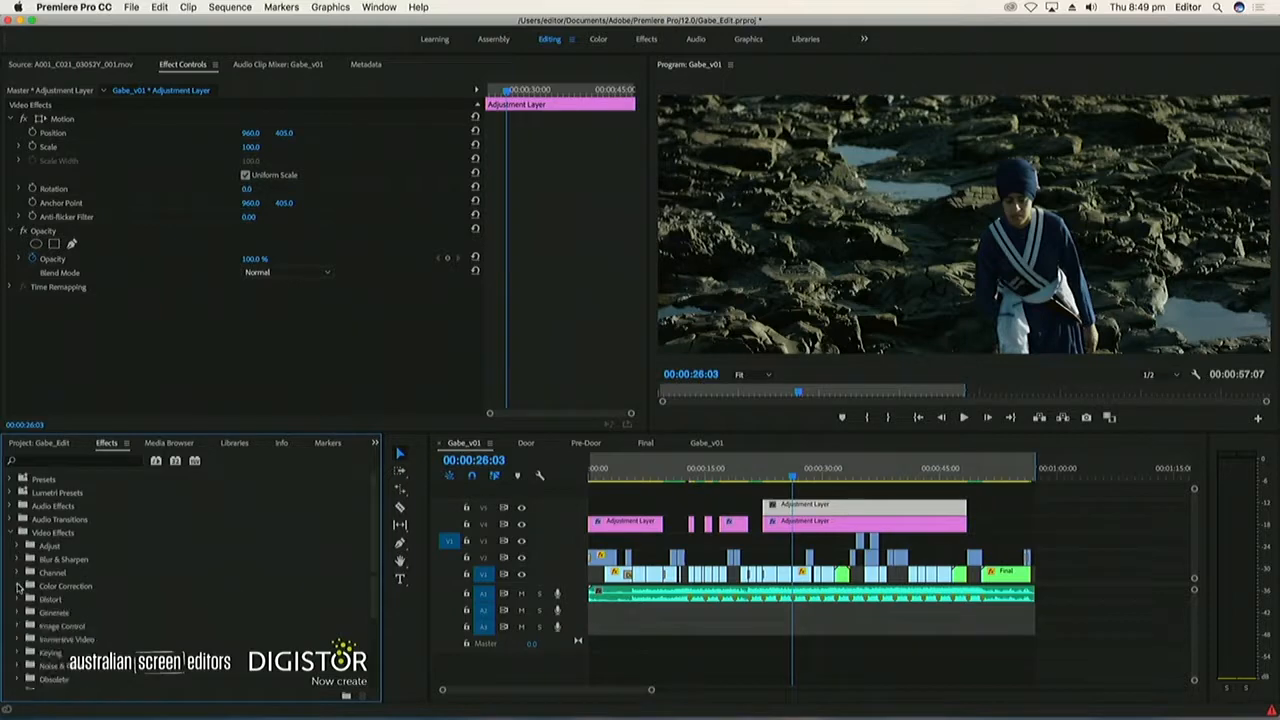
pyautogui.scroll(-3, 18, 547)
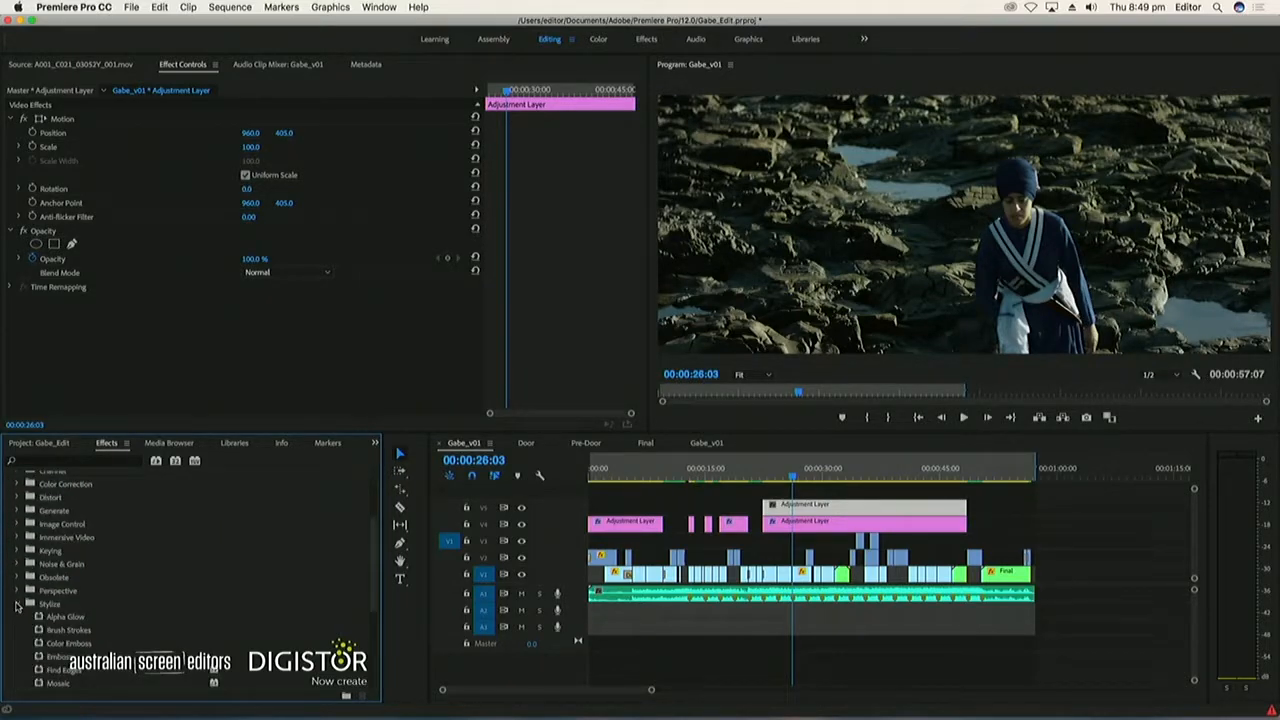
# Play the Gabe_v01 sequence from the start to review the graded opening
pyautogui.click(662, 474)
pyautogui.press('-')
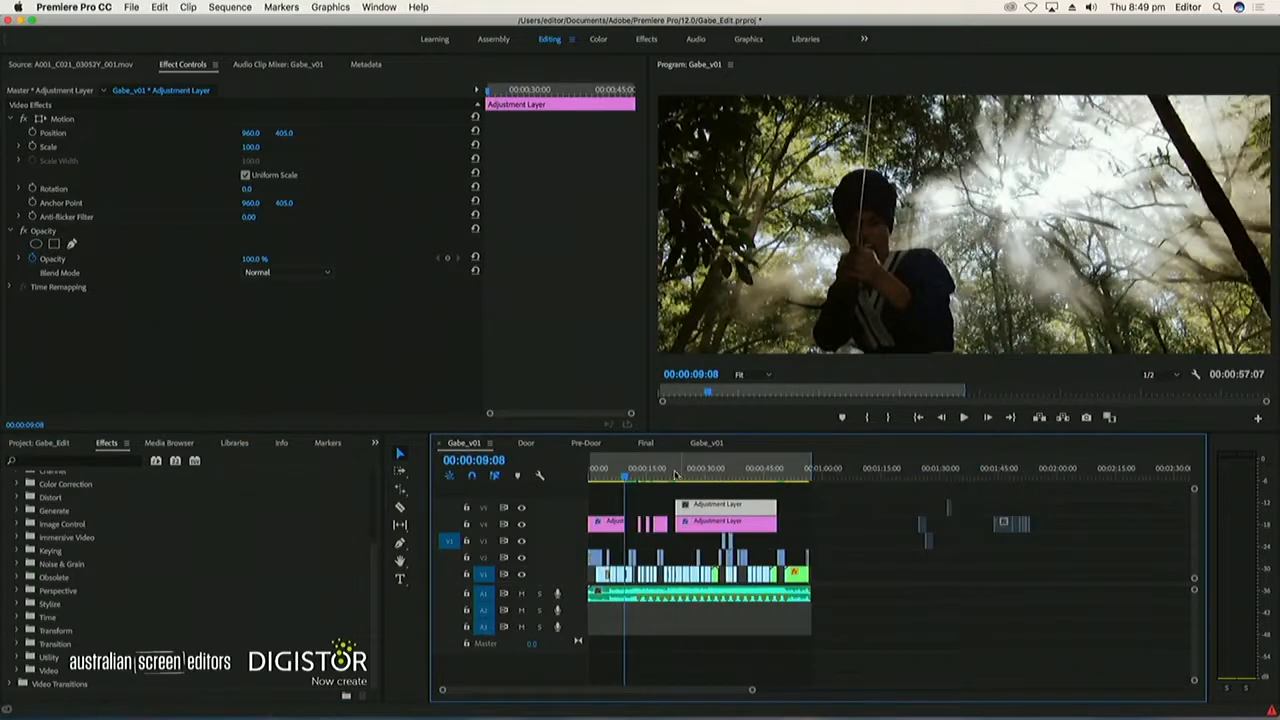
pyautogui.press('Home')
pyautogui.press('space')
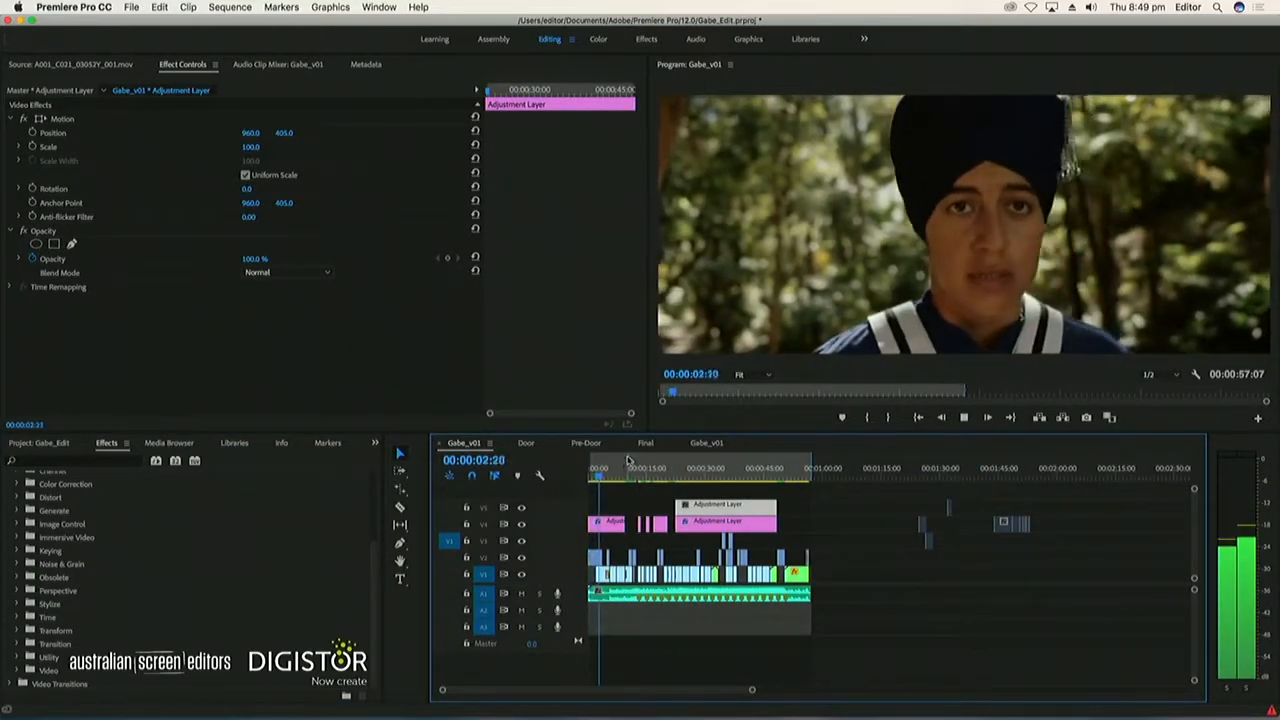
pyautogui.press('=')
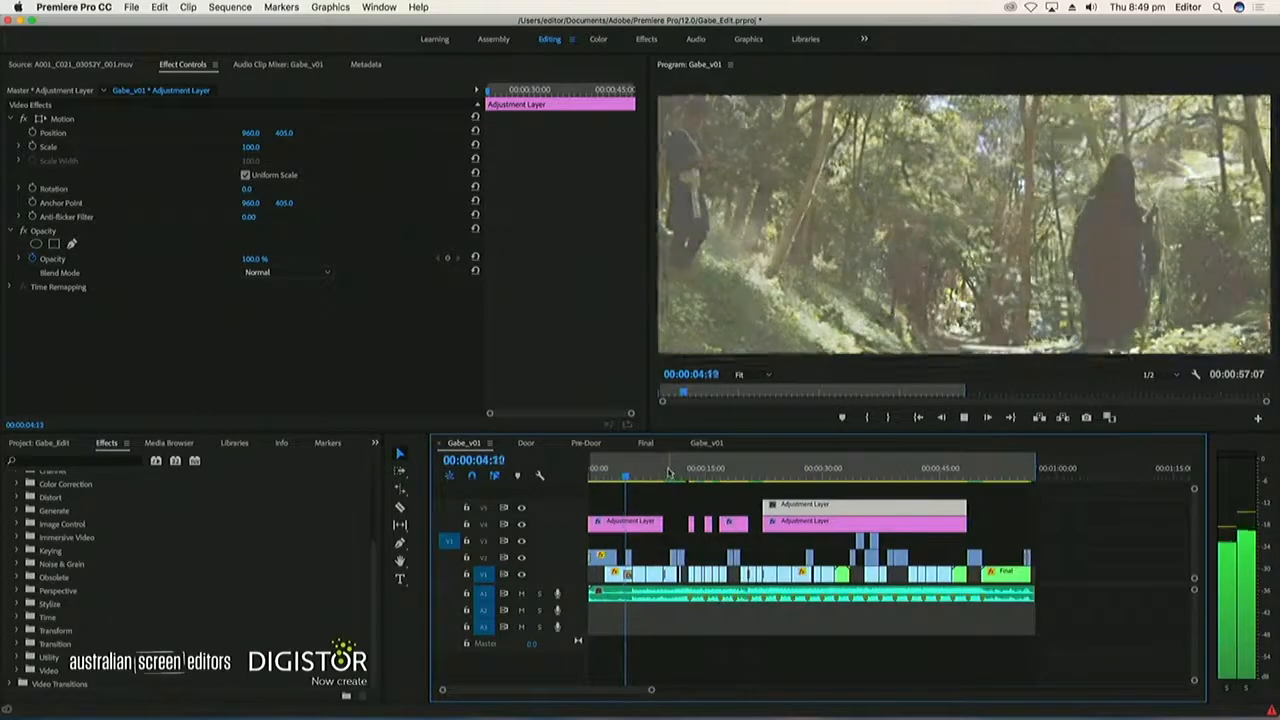
# Remove the transition at the end of the A001_C021_03052Y_001.mov clip on V1, keeping the clip itself
pyautogui.press('space')
pyautogui.press('=')
pyautogui.press('=')
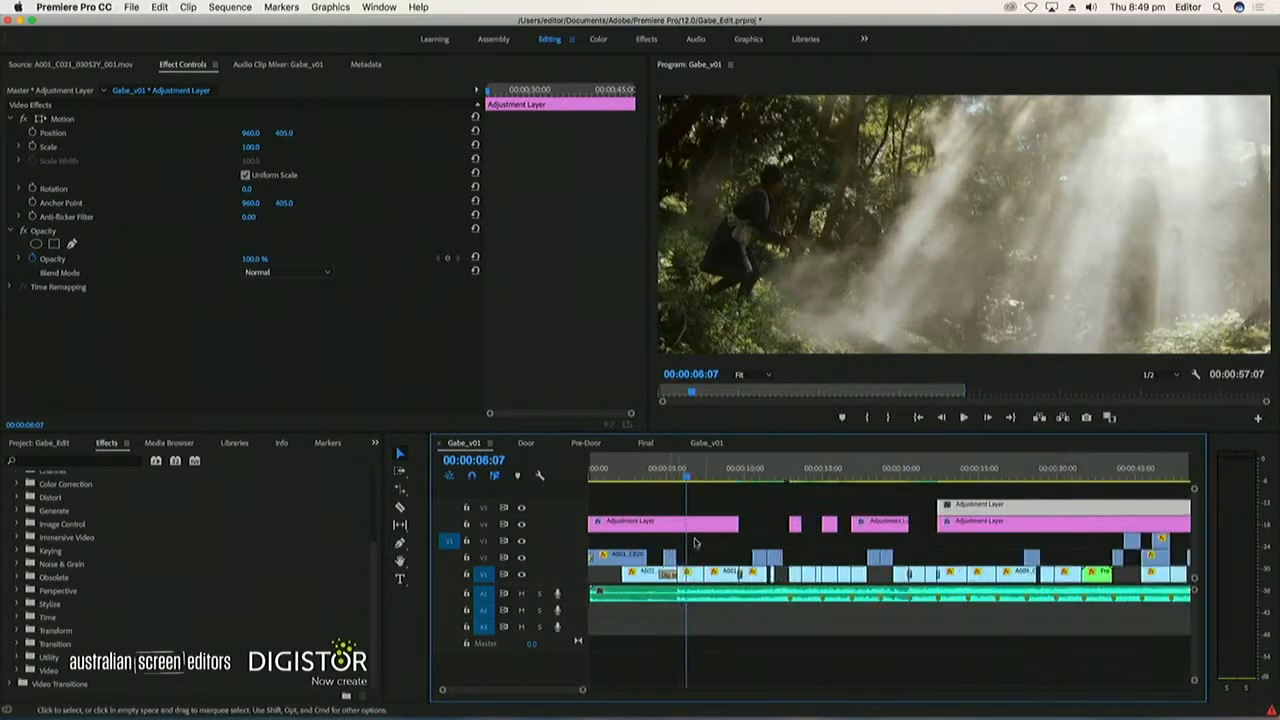
pyautogui.click(755, 578)
pyautogui.press('Delete')
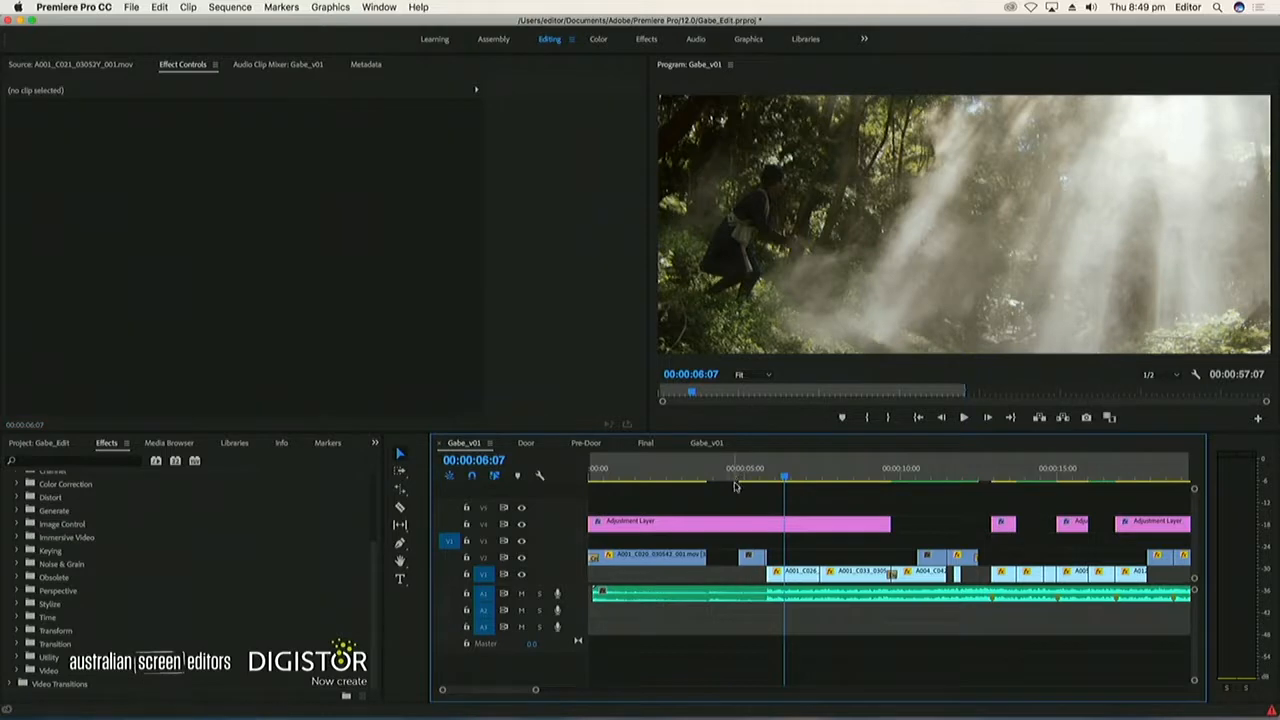
pyautogui.click(757, 576)
pyautogui.press('Delete')
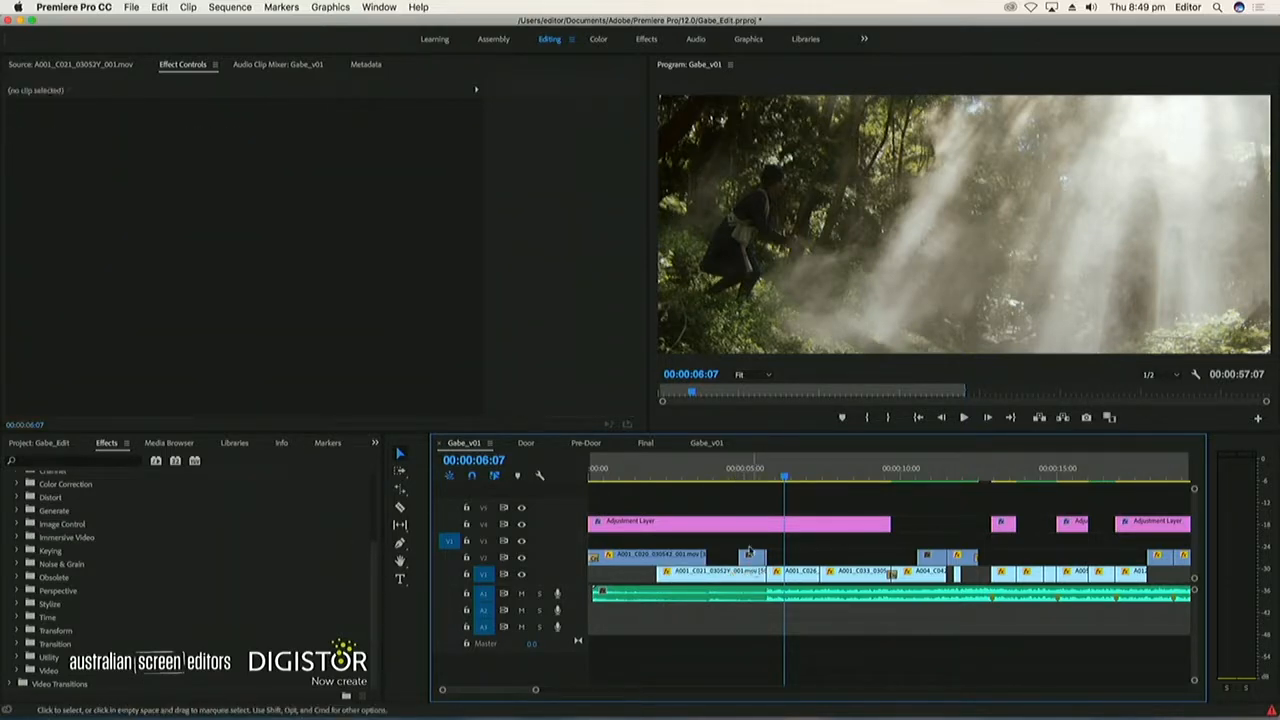
# Play the sequence from just before 00:00:05:00 through to about 00:00:22:05 to review the edit
pyautogui.click(730, 478)
pyautogui.press('space')
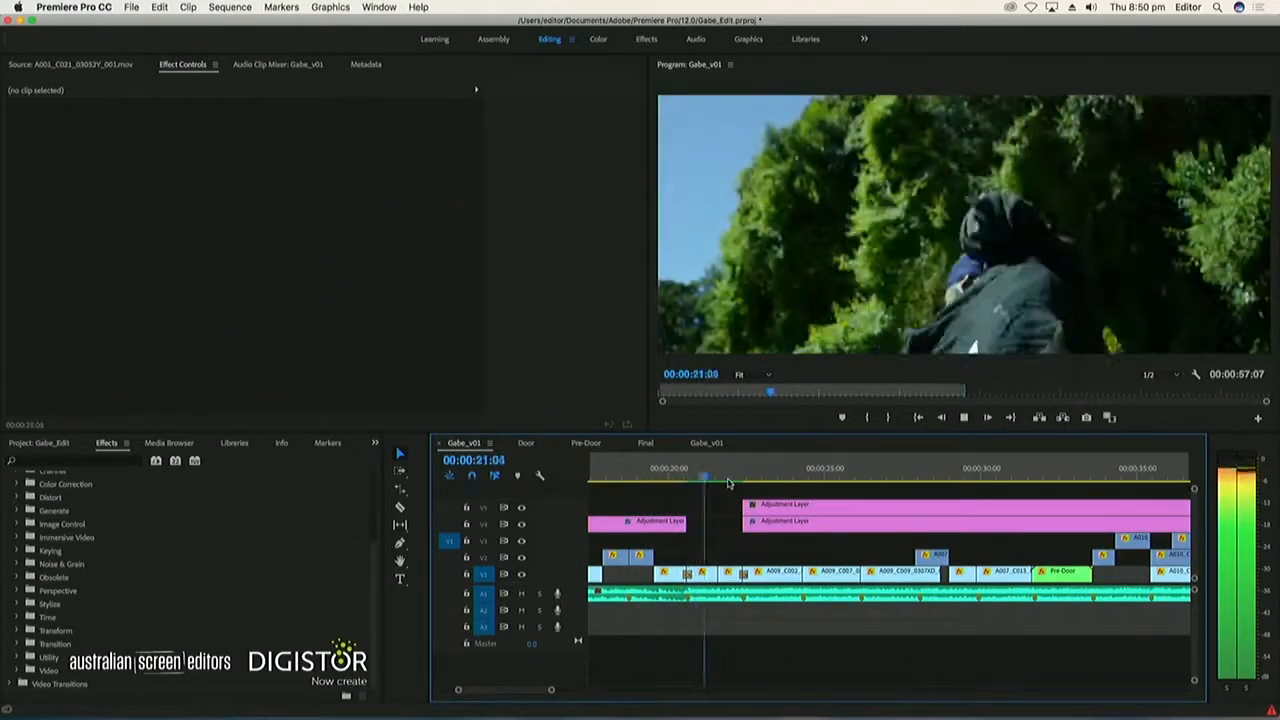
pyautogui.press('space')
# Enable Scale and Position keyframing on the V1 clip A012_C008_0307NB_001.mov, with starting keyframes at 00:00:19:23
pyautogui.press('=')
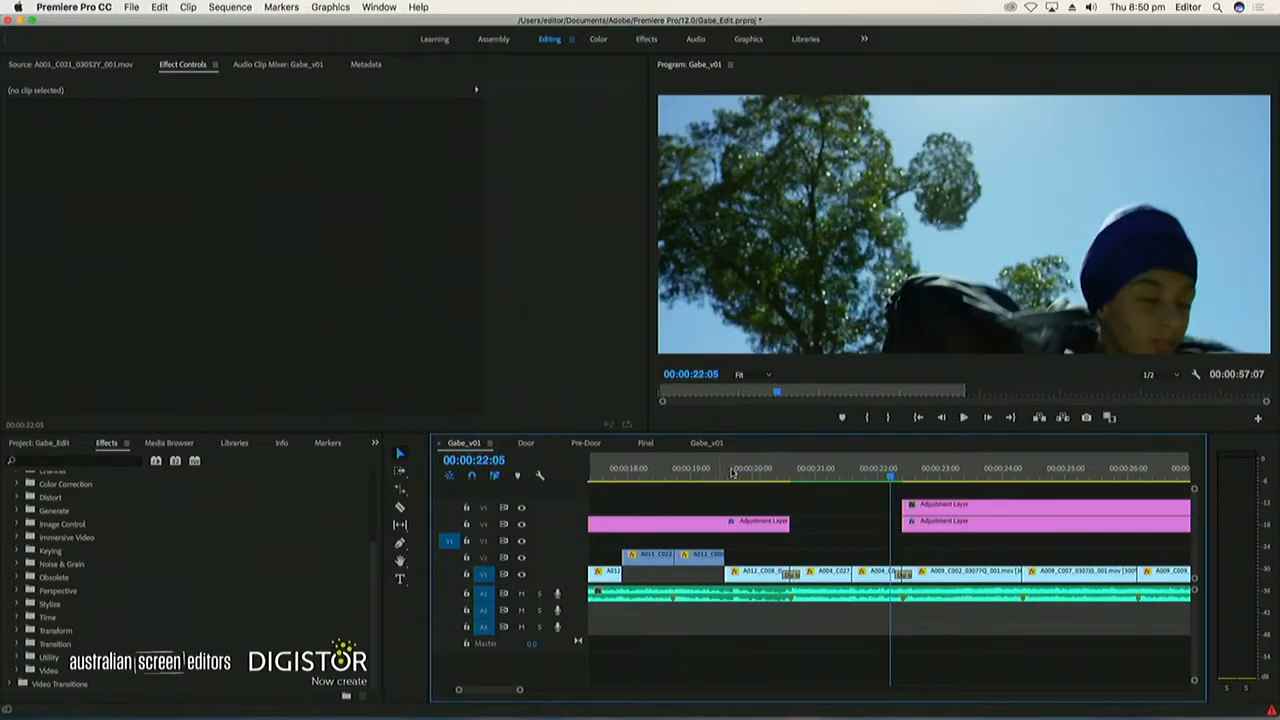
pyautogui.moveTo(731, 472); pyautogui.dragTo(771, 470)
pyautogui.click(764, 577)
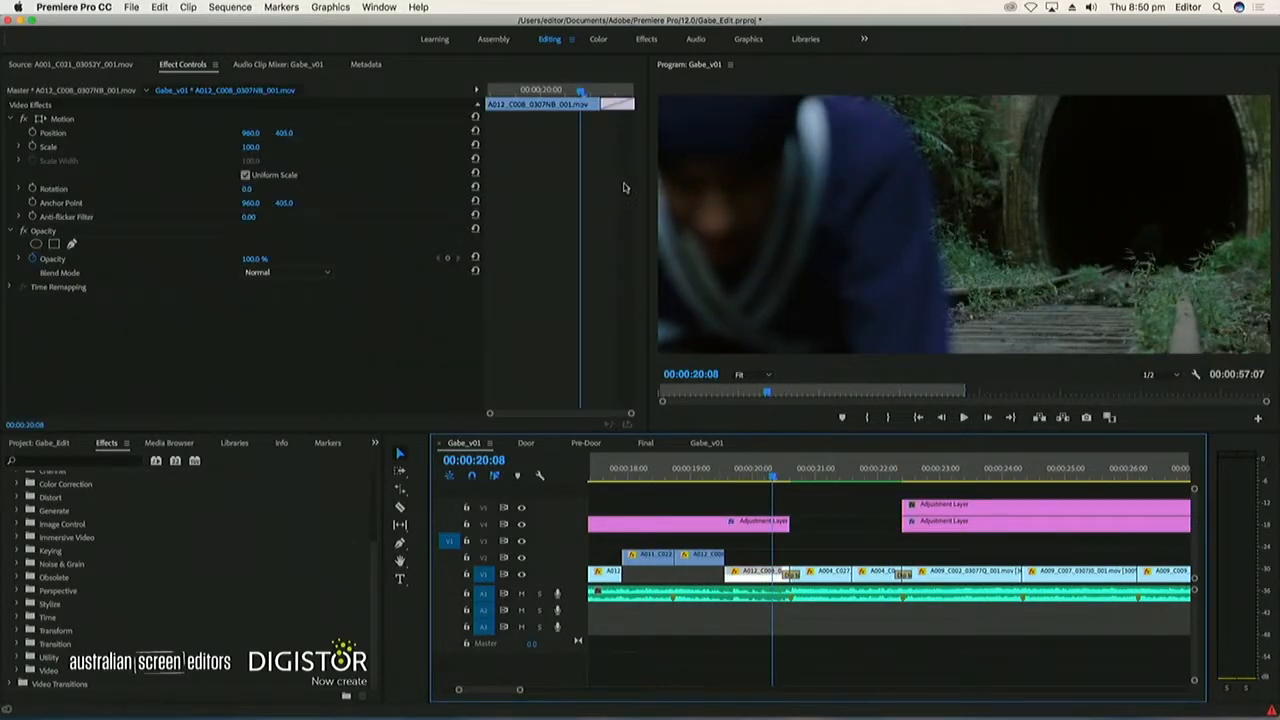
pyautogui.click(33, 147)
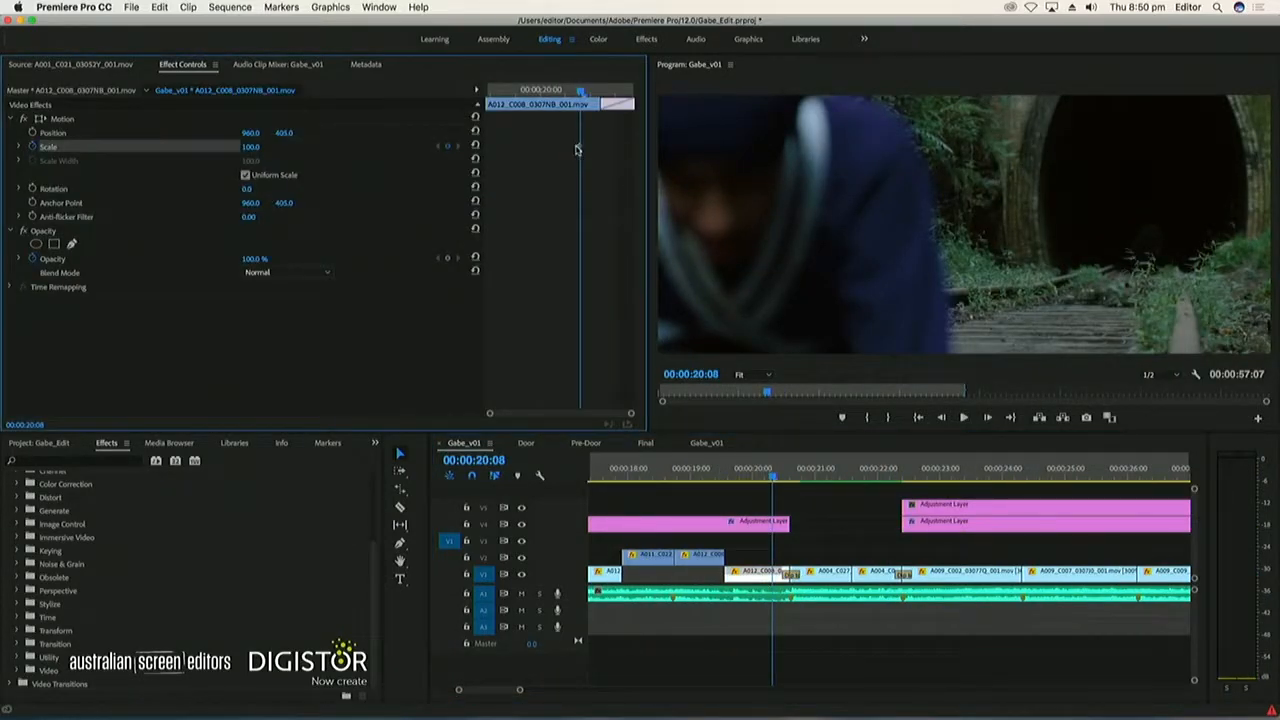
pyautogui.click(438, 147)
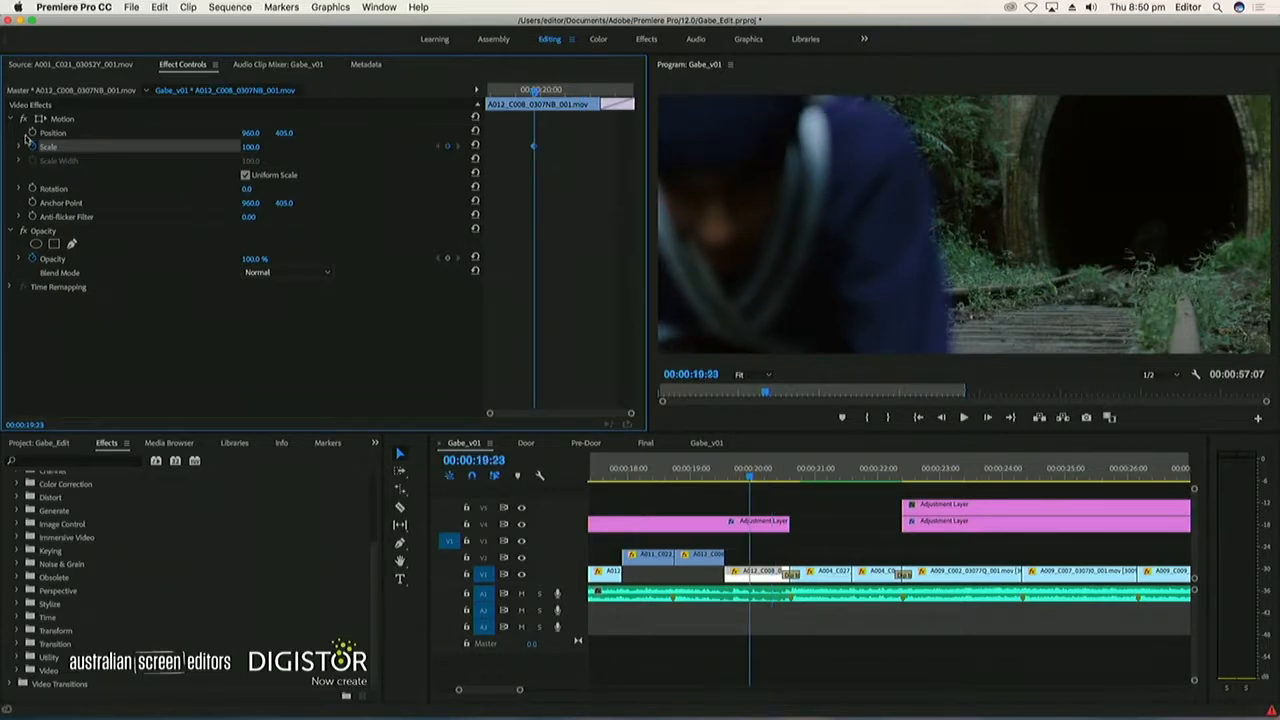
pyautogui.click(33, 133)
# At 00:00:20:06, set the A012_C008 clip's Scale to 110 and its horizontal Position to 873
pyautogui.click(572, 92)
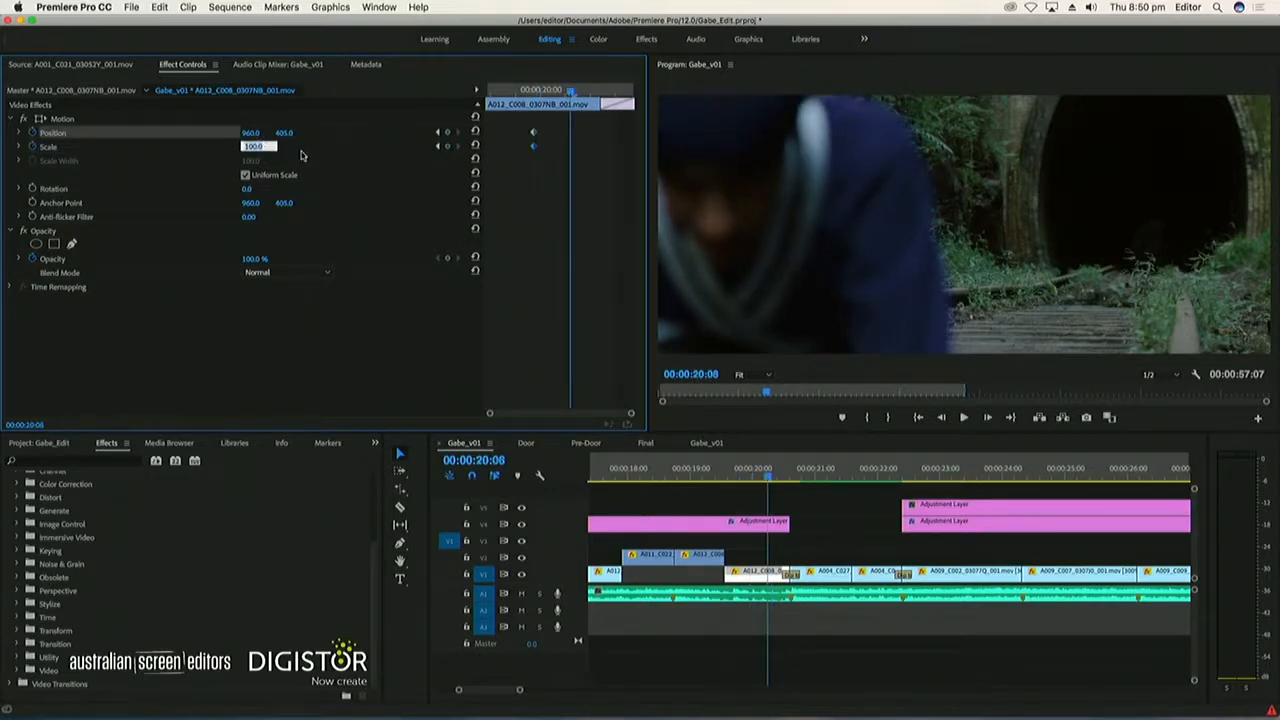
pyautogui.write('110')
pyautogui.press('Return')
pyautogui.moveTo(250, 132); pyautogui.dragTo(123, 132)
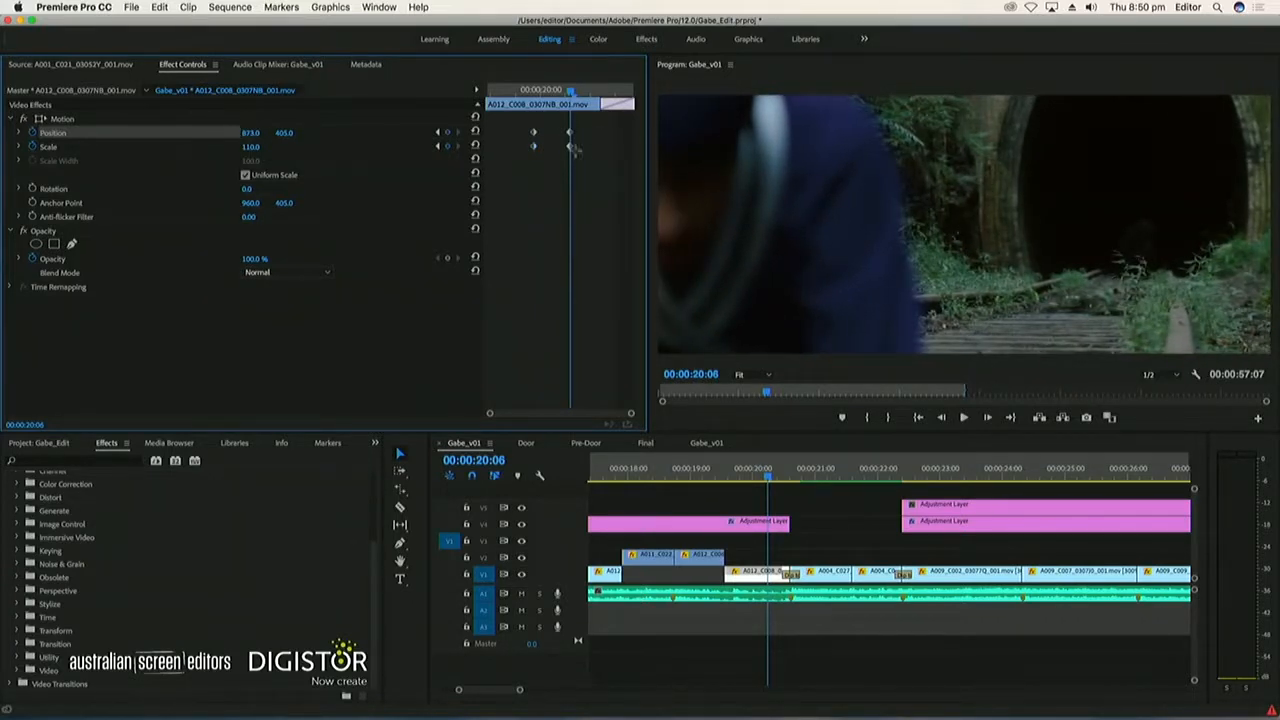
# Spread the Scale and Position keyframes to the start and end of the A012_C008 clip and play back the move
pyautogui.moveTo(571, 148); pyautogui.dragTo(674, 161)
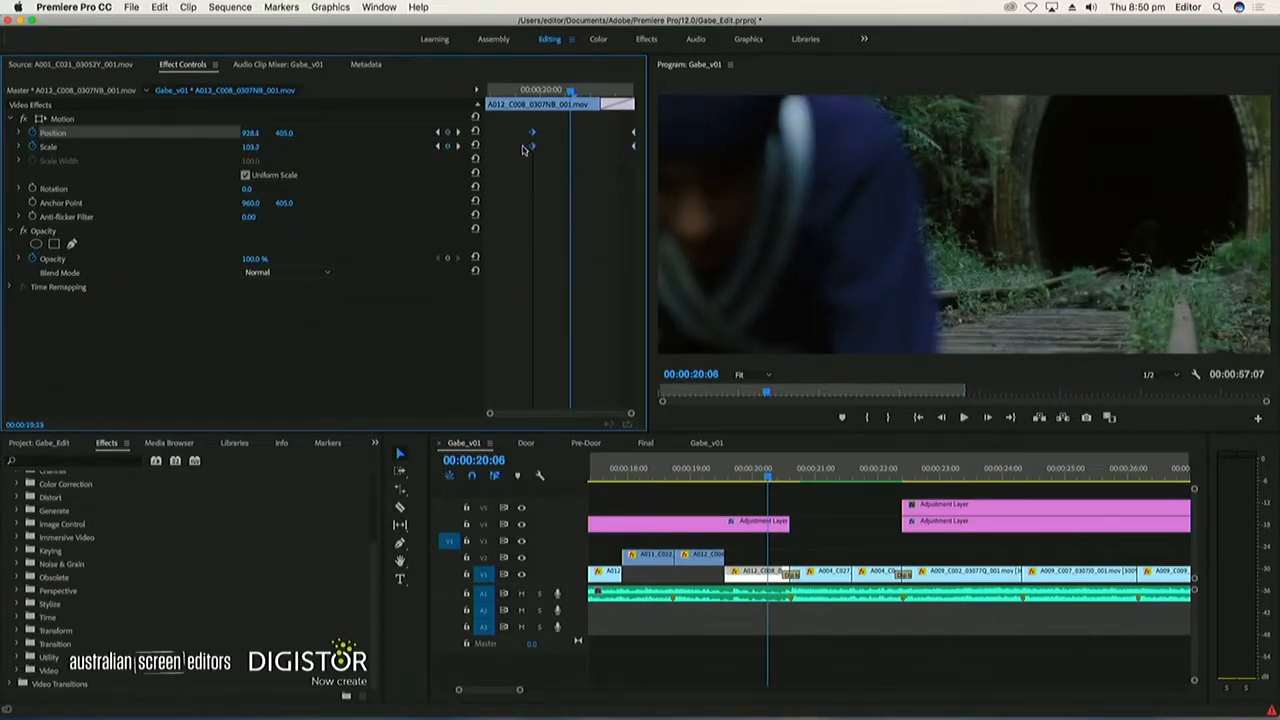
pyautogui.moveTo(533, 149); pyautogui.dragTo(484, 151)
pyautogui.click(722, 467)
pyautogui.press('space')
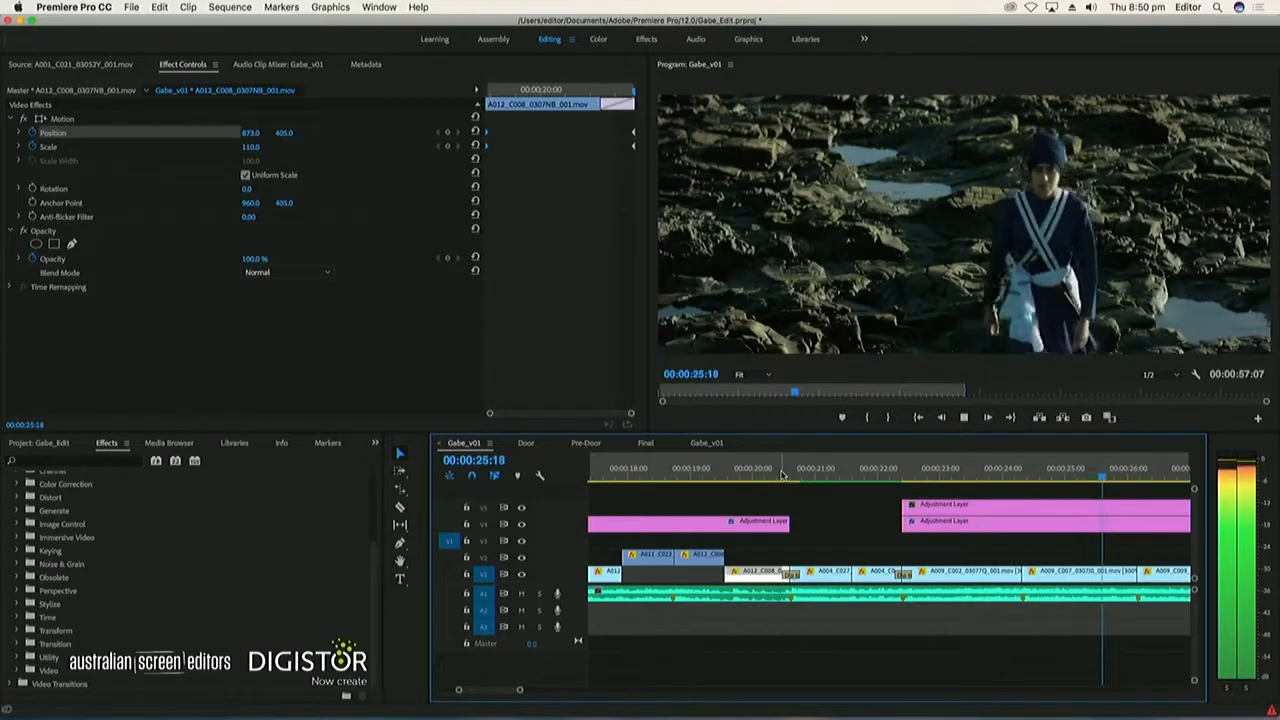
pyautogui.press('space')
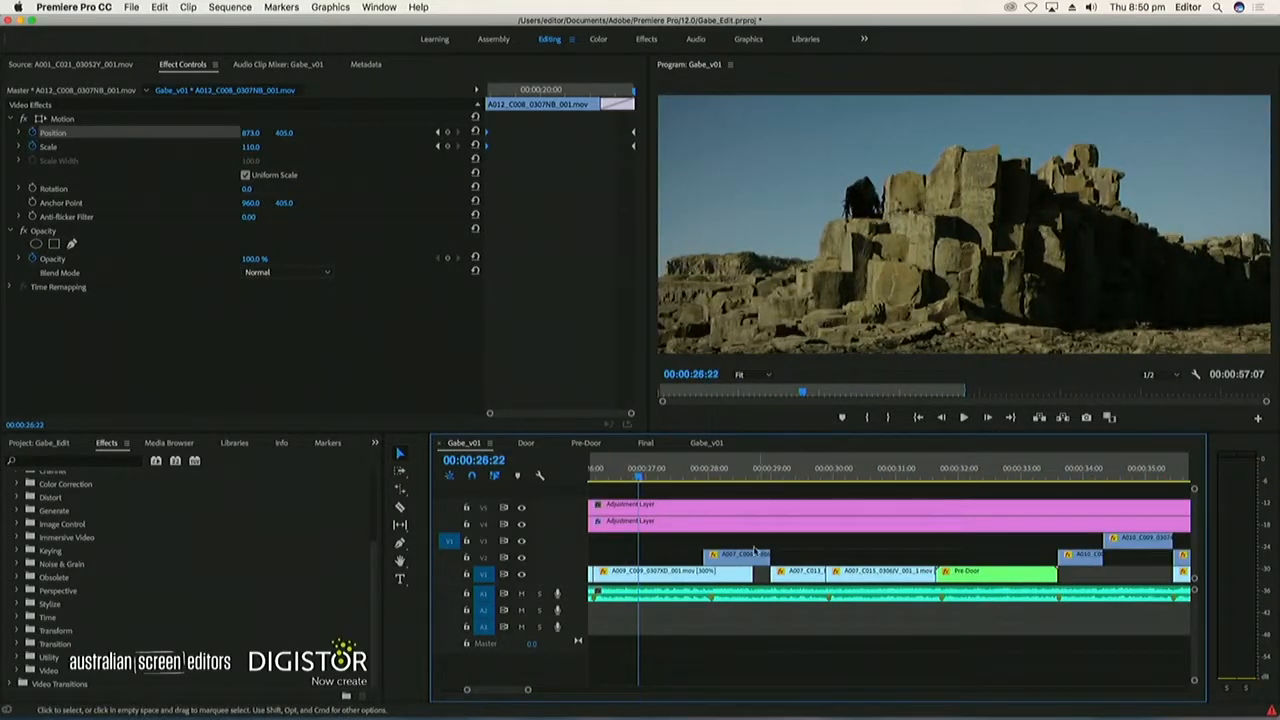
# Animate the Scale of A009_C007_0307J0_001.mov from 100 at the clip's start to 110 at its end and play it back
pyautogui.moveTo(668, 556); pyautogui.dragTo(884, 562)
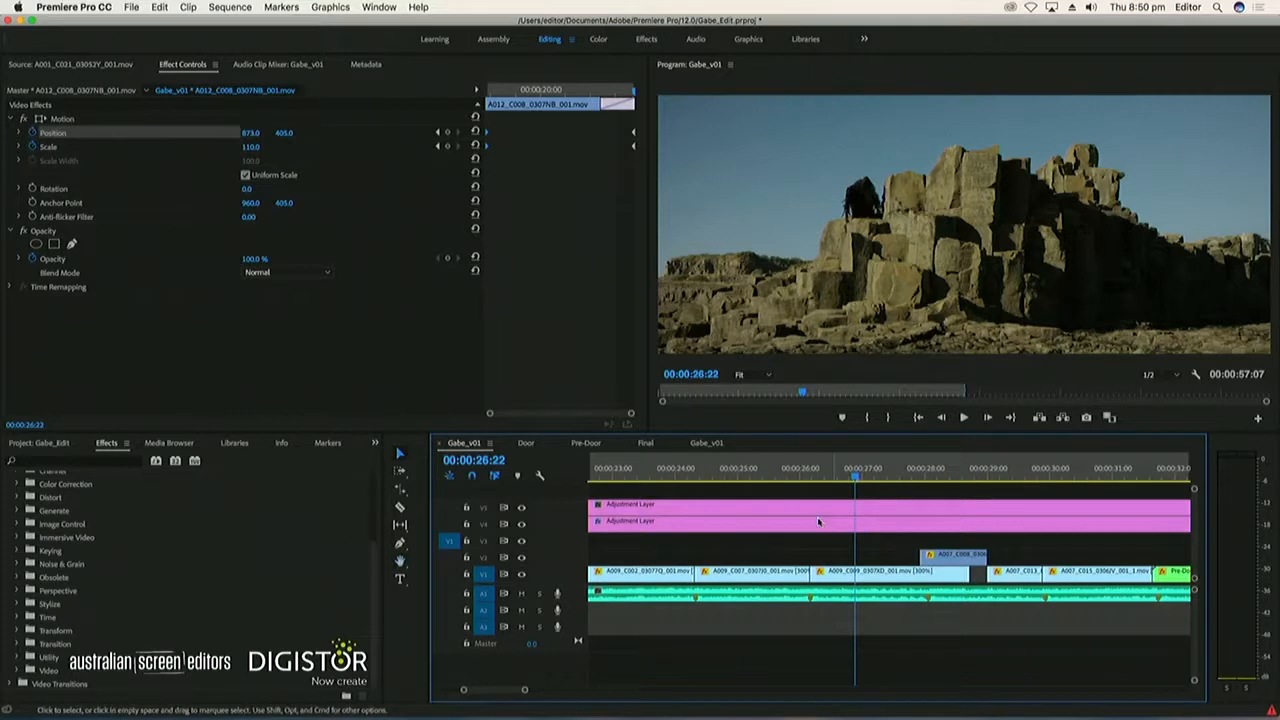
pyautogui.click(758, 476)
pyautogui.click(770, 578)
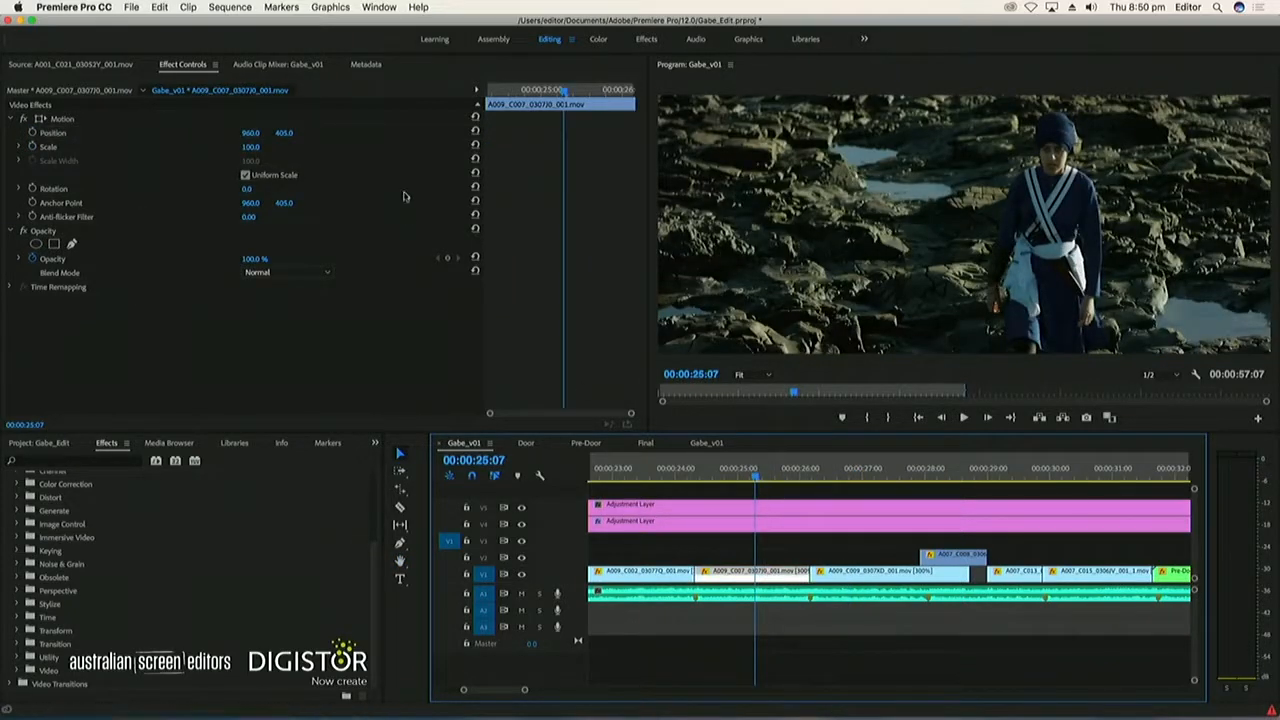
pyautogui.moveTo(565, 92); pyautogui.dragTo(564, 92)
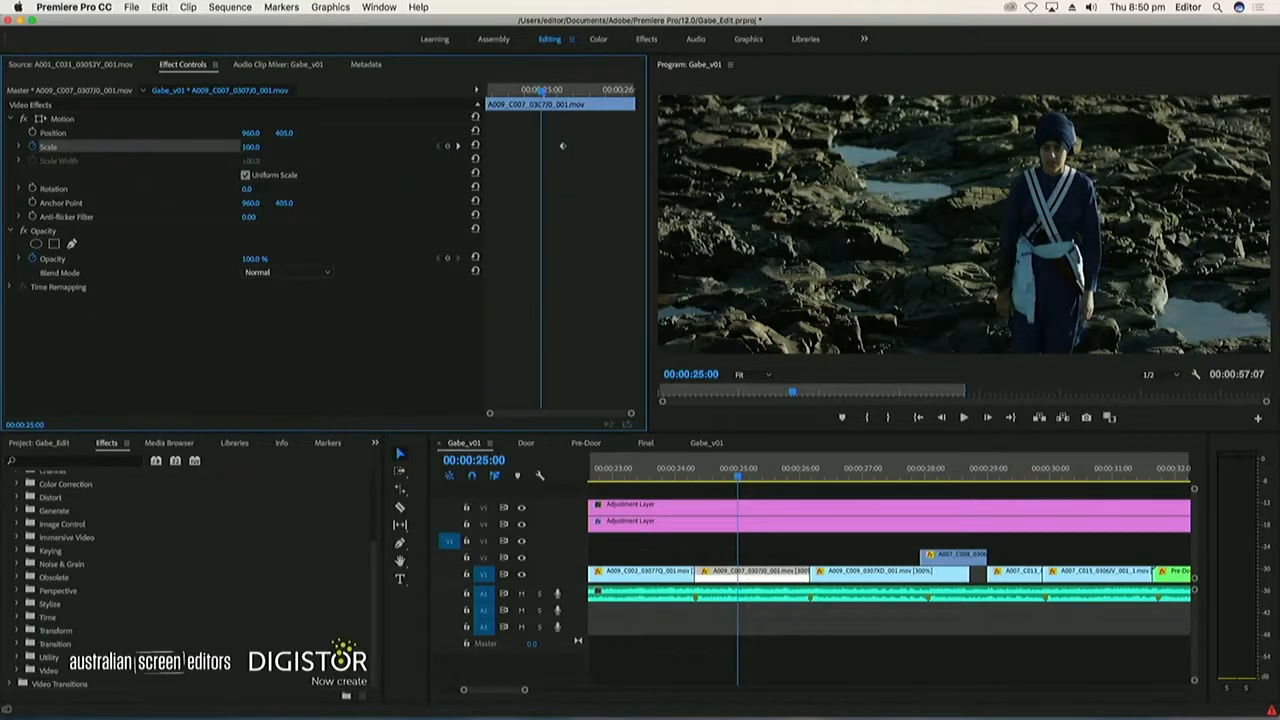
pyautogui.press('Return')
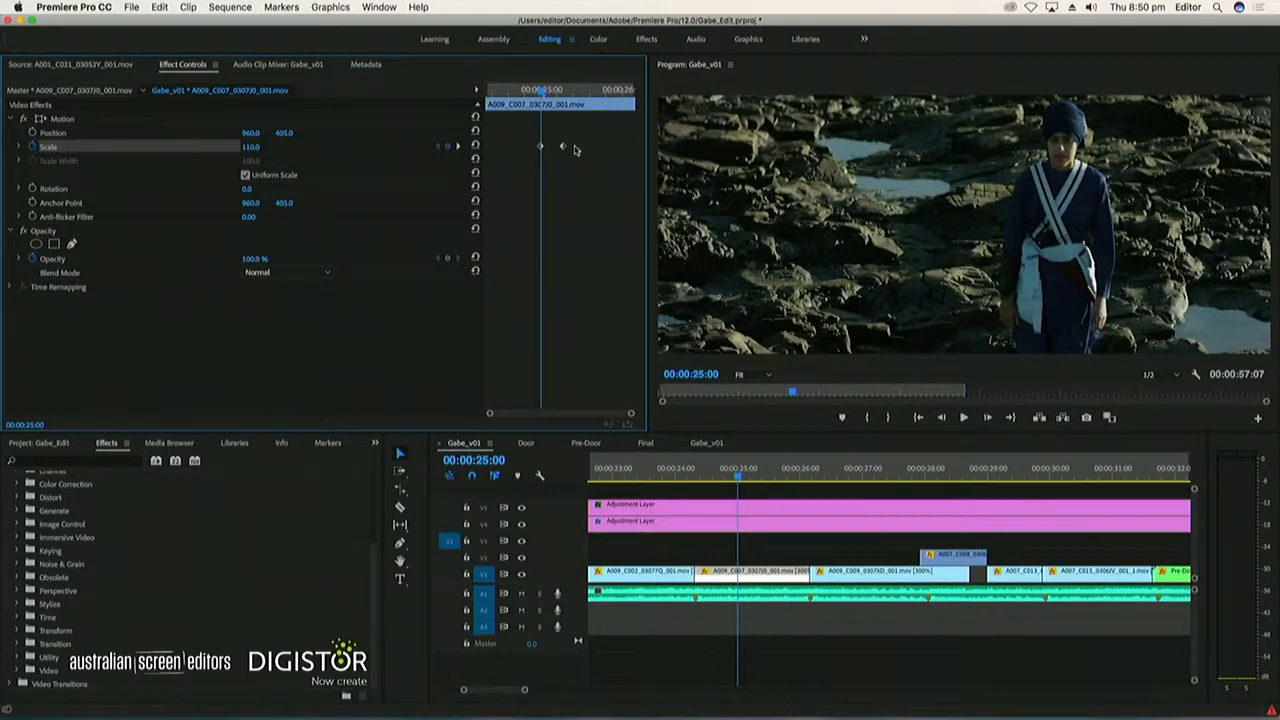
pyautogui.moveTo(538, 149); pyautogui.dragTo(828, 148)
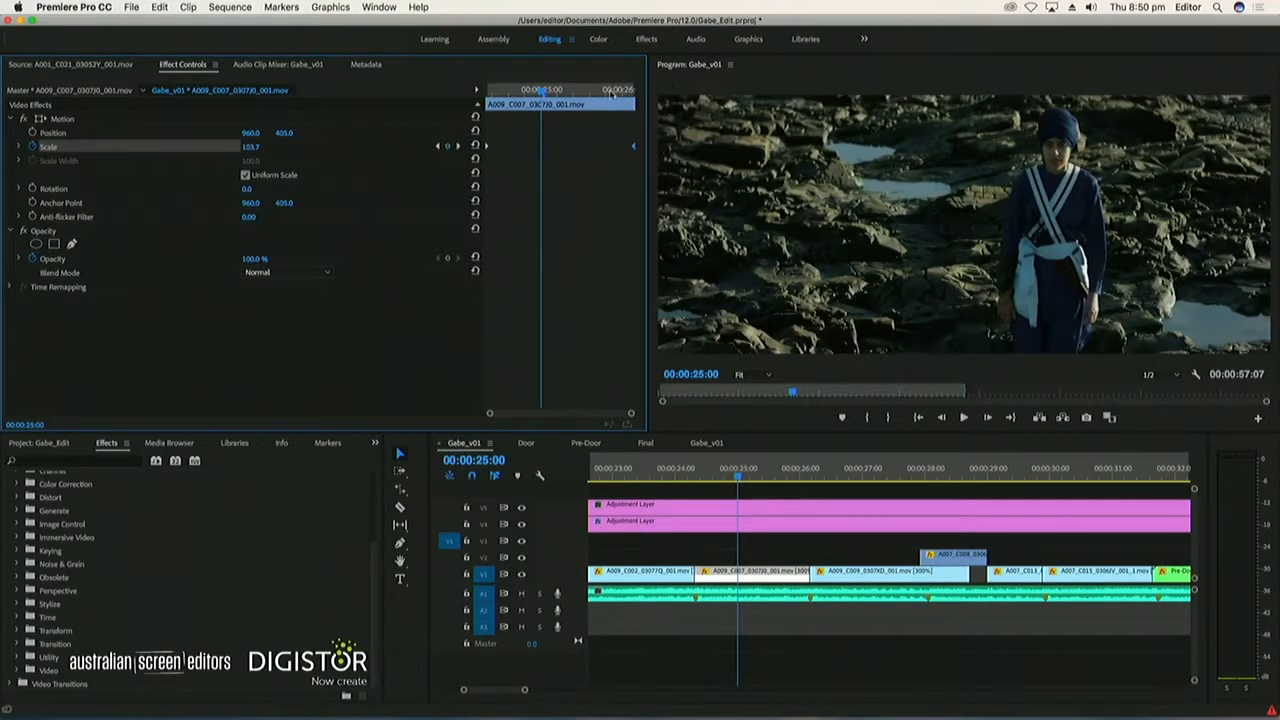
pyautogui.press('space')
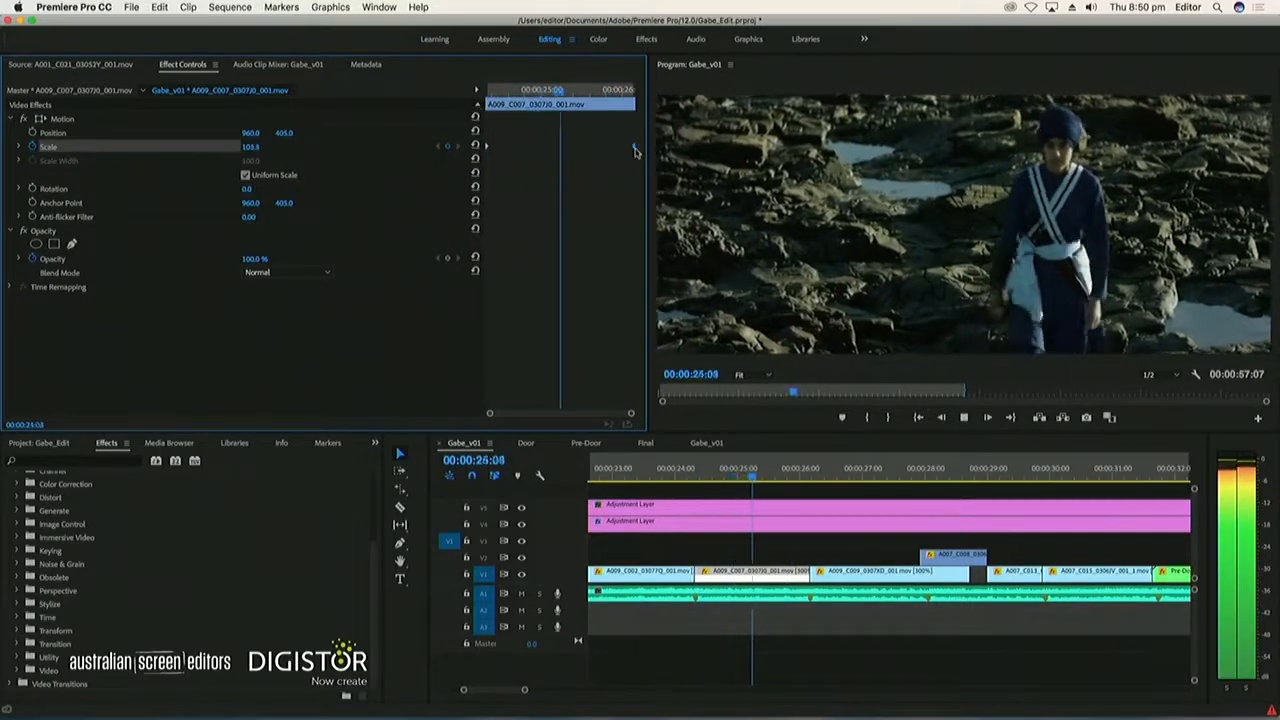
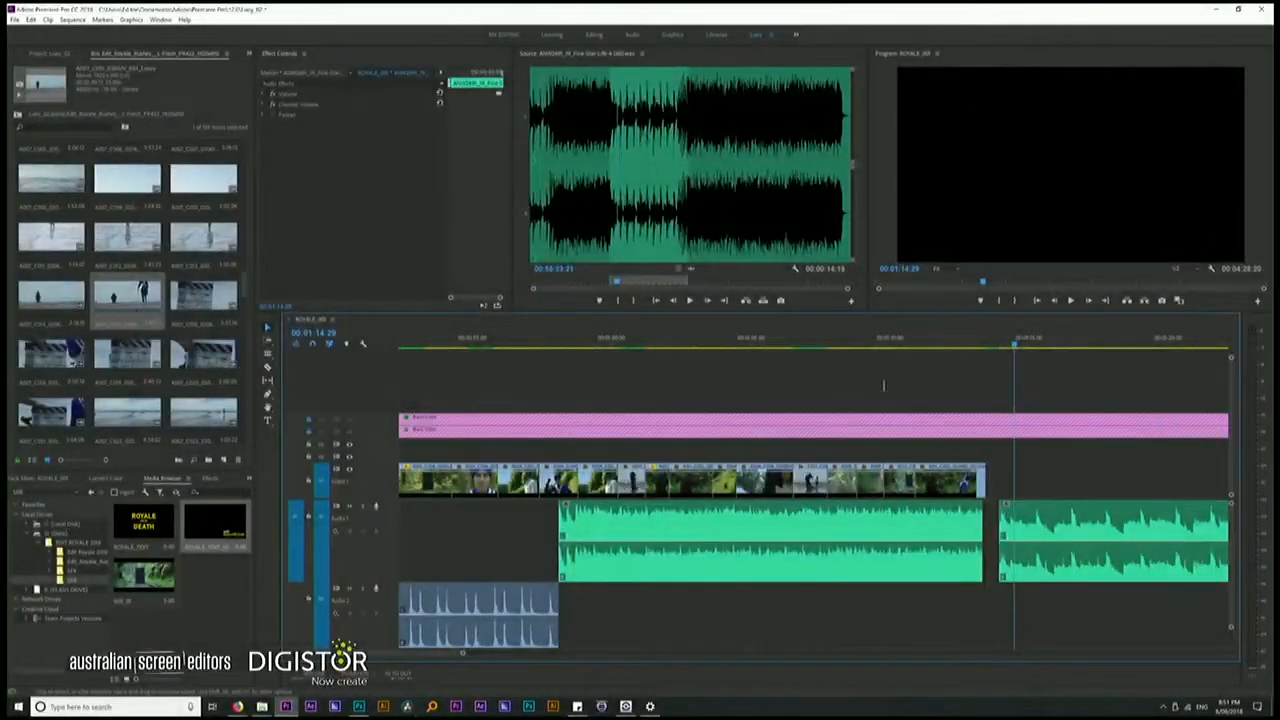
# Try shifting the second music section on Audio 1 to about 00:01:13:10, play across the join, and undo the move
pyautogui.click(828, 345)
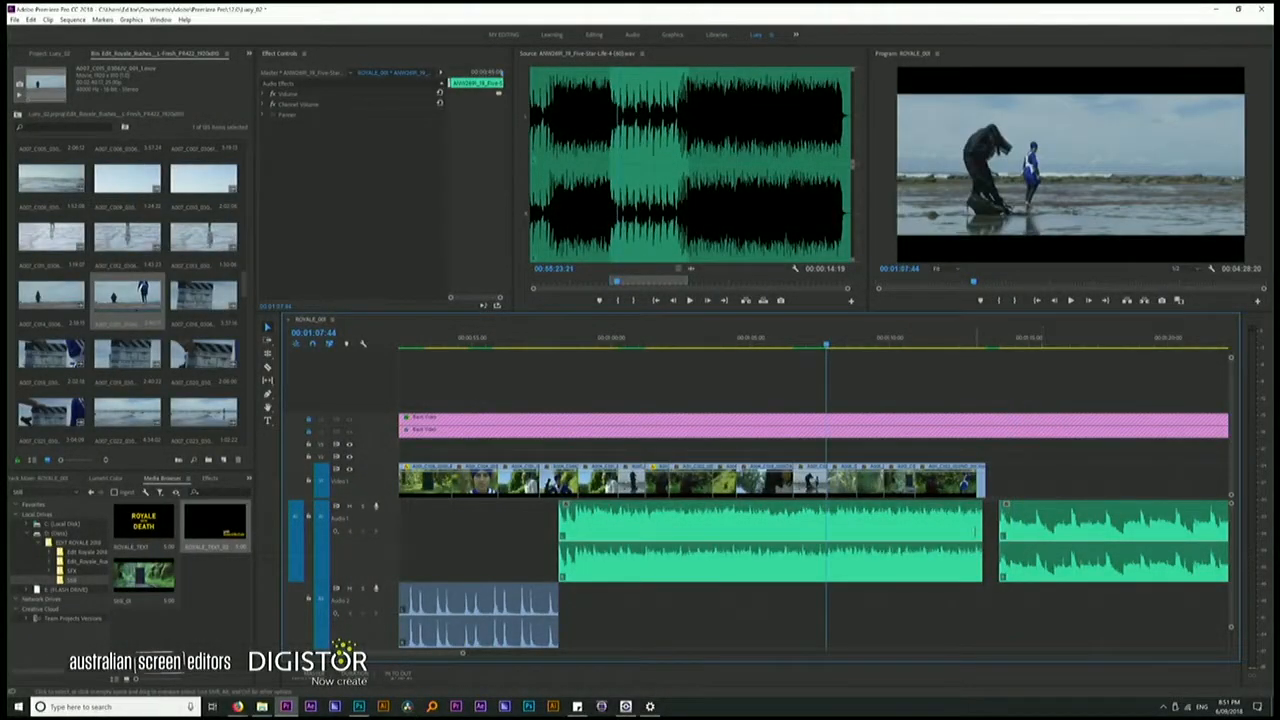
pyautogui.press('space')
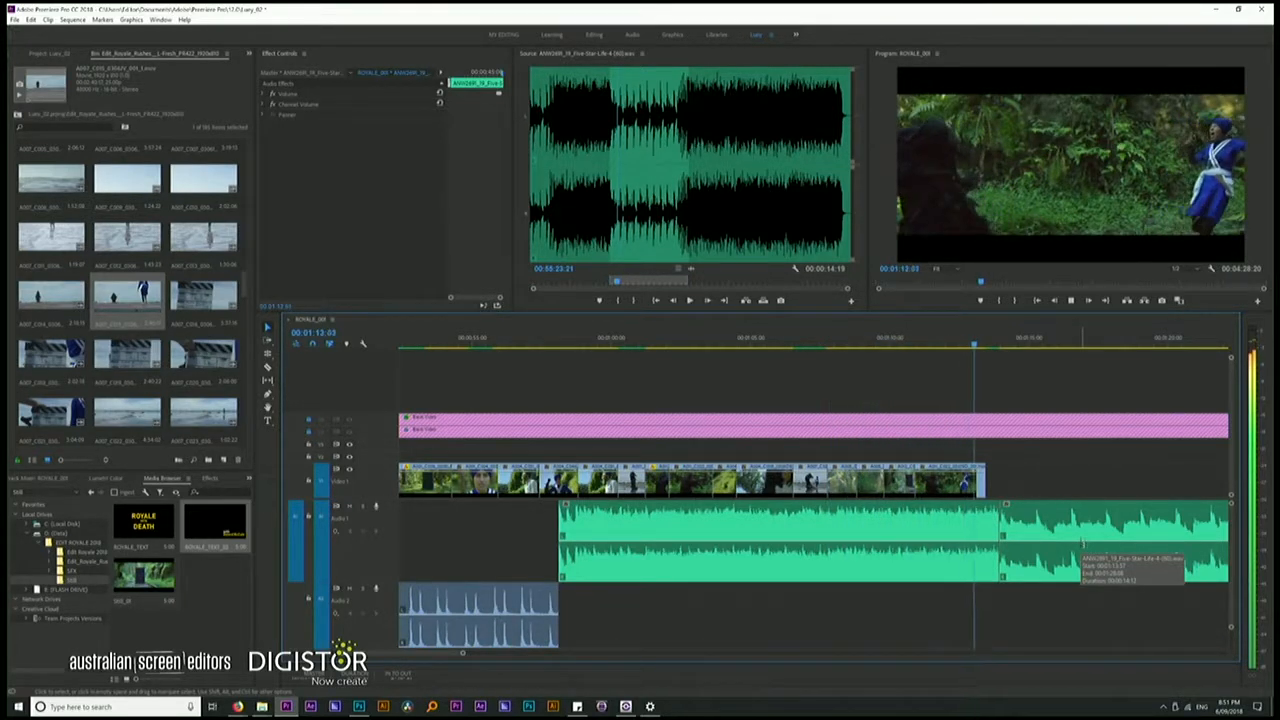
pyautogui.press('space')
pyautogui.moveTo(1021, 530); pyautogui.dragTo(1002, 528)
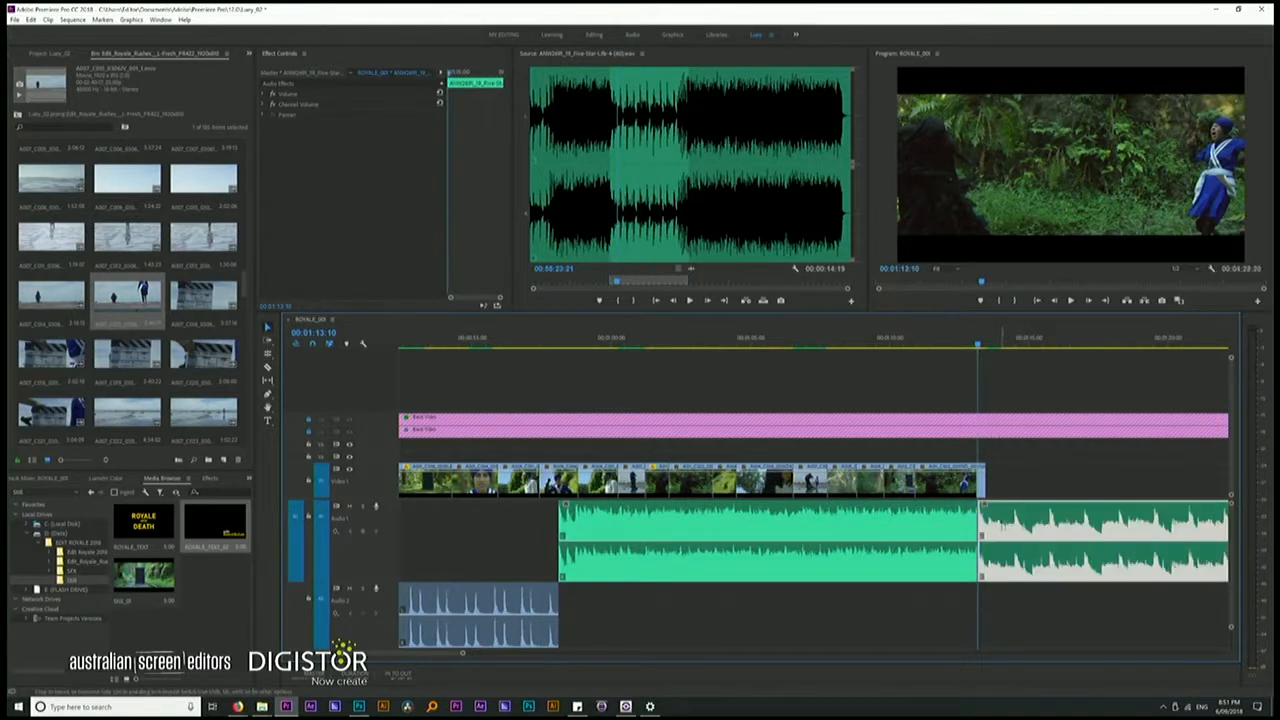
pyautogui.press('space')
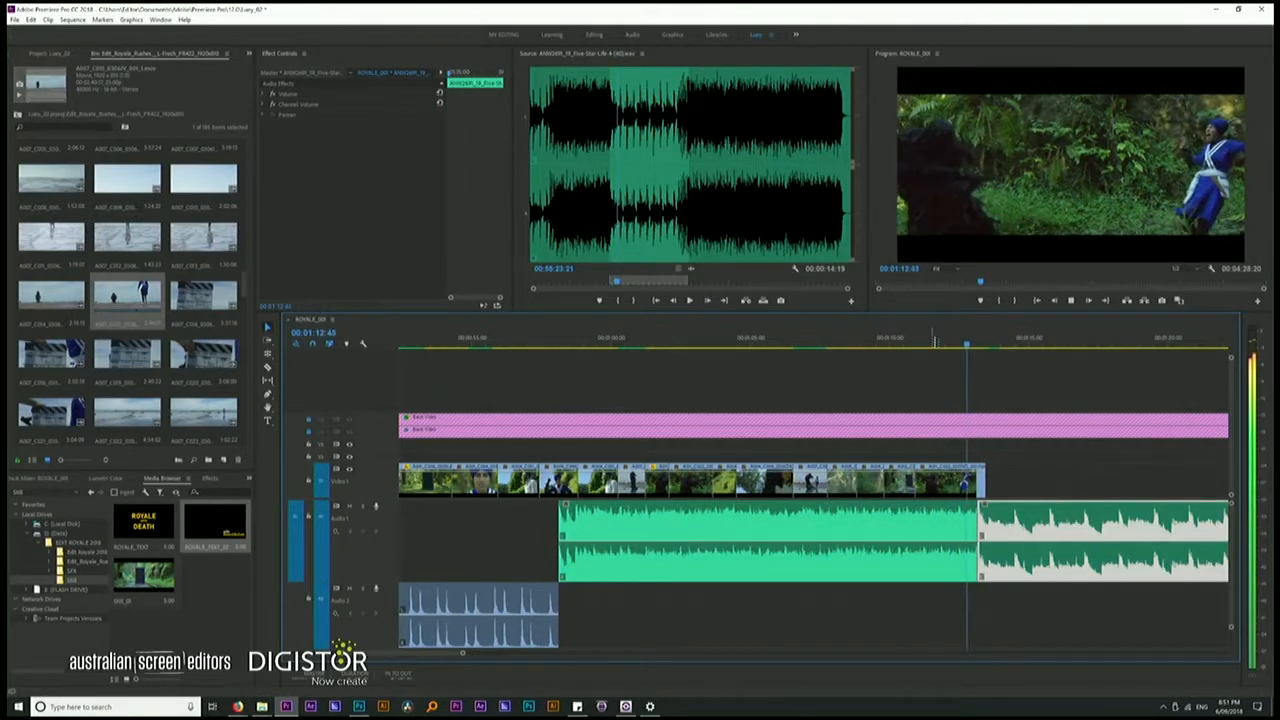
pyautogui.press('space')
pyautogui.press('=')
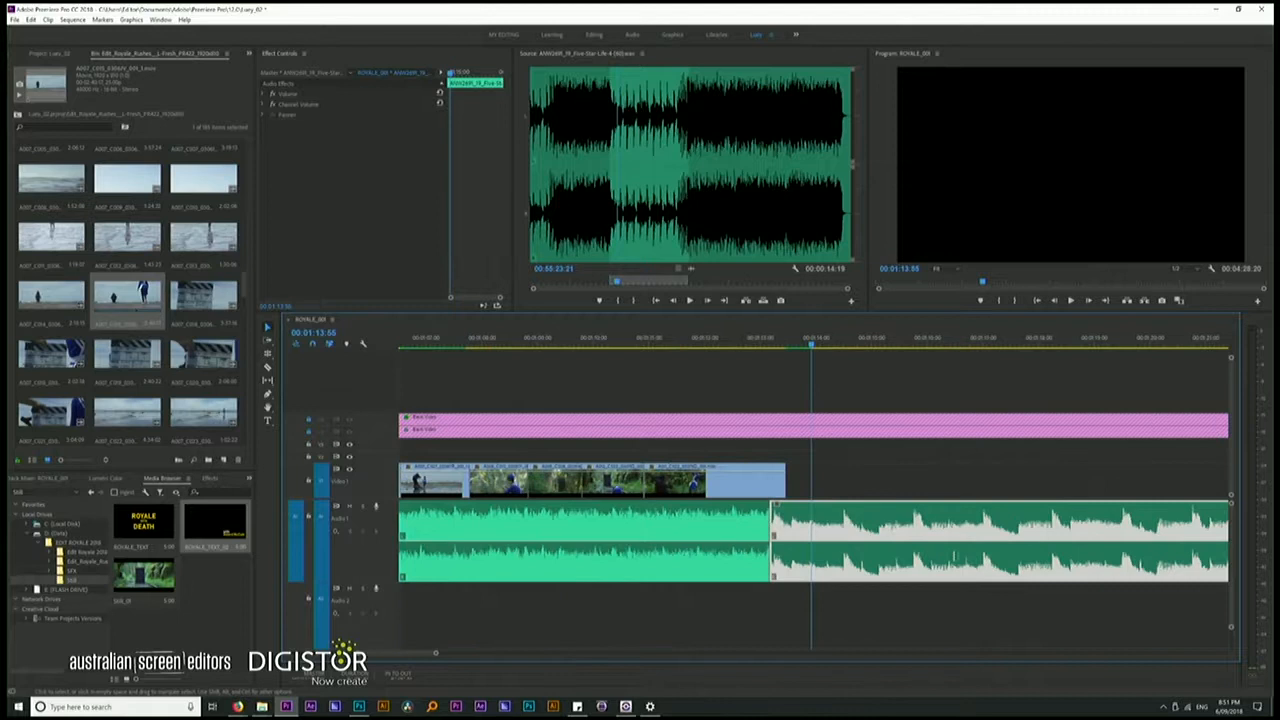
pyautogui.hotkey('ctrl', 'z')
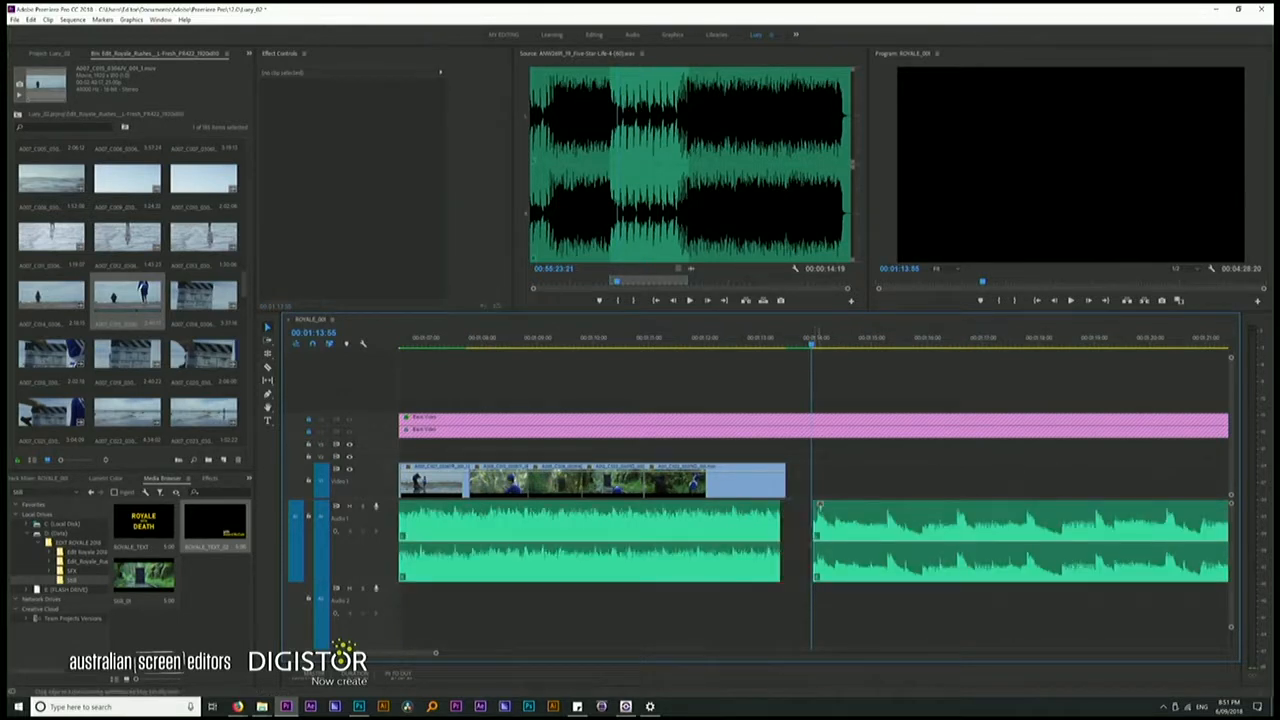
# Butt the second music section against the first on Audio 1 at about 00:01:13 and play through the join
pyautogui.click(668, 345)
pyautogui.press('space')
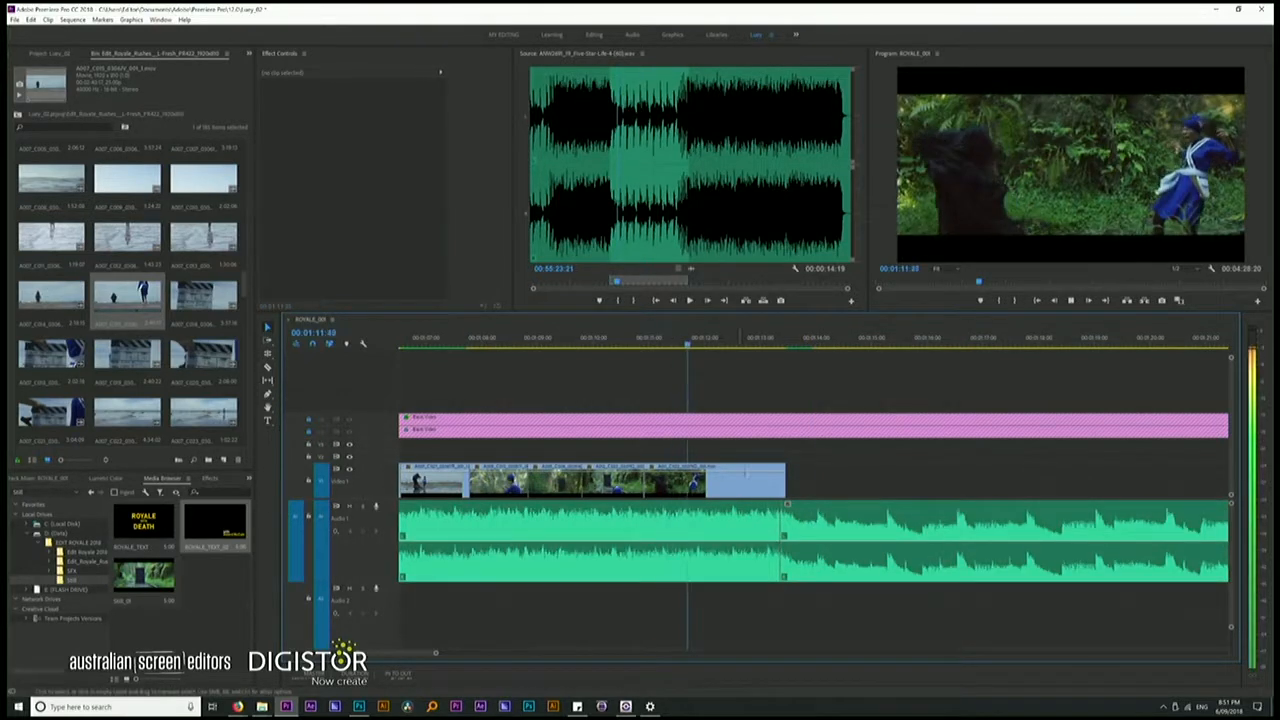
pyautogui.press('space')
pyautogui.moveTo(828, 516); pyautogui.dragTo(808, 514)
pyautogui.press('space')
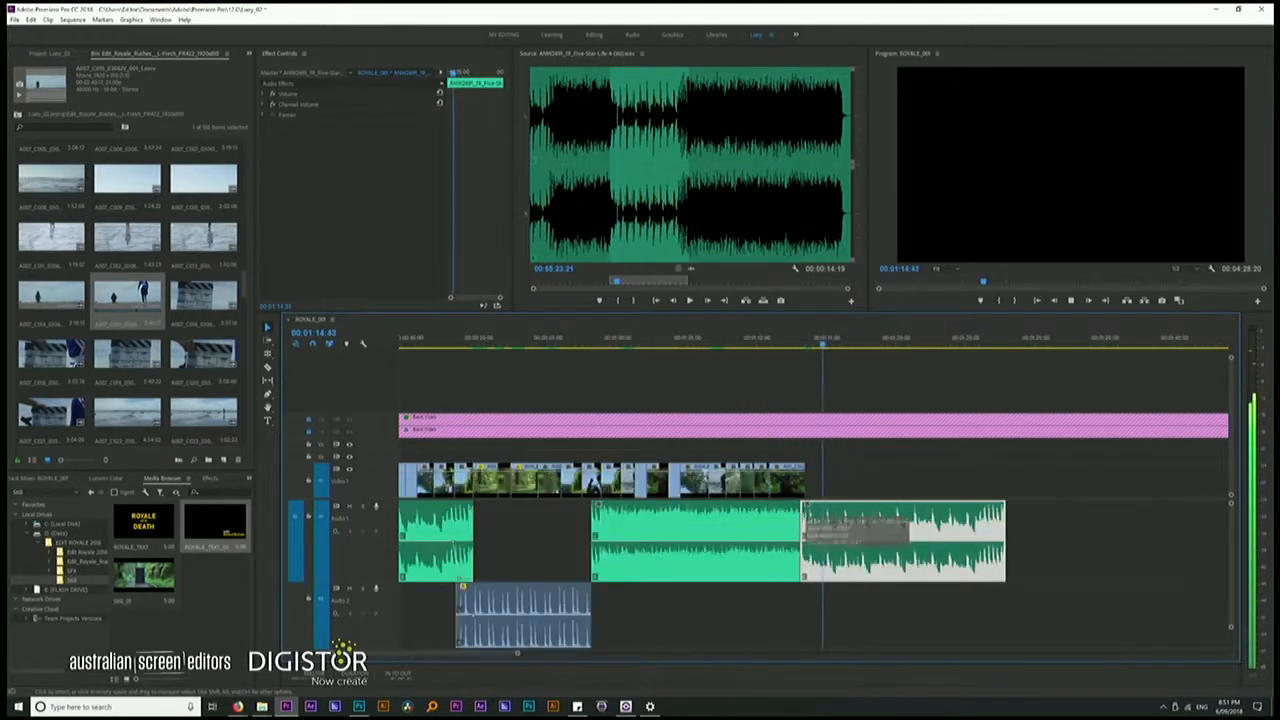
pyautogui.click(750, 345)
pyautogui.press('space')
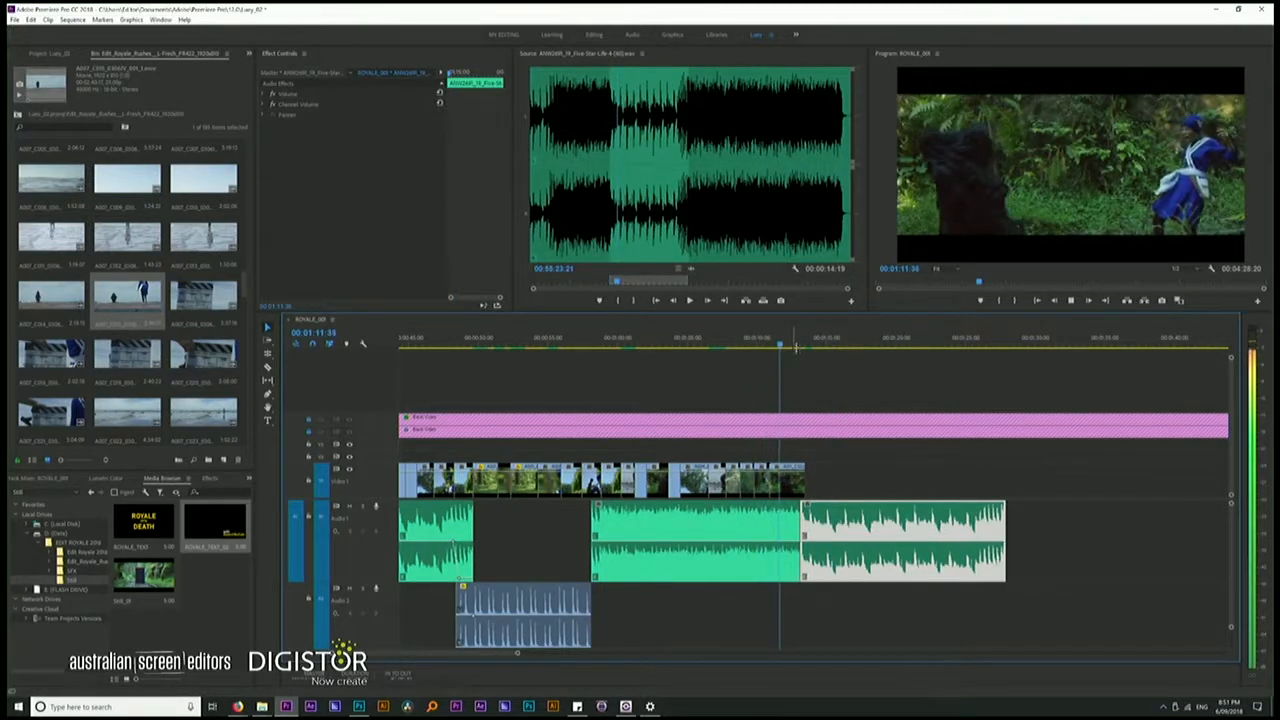
pyautogui.press('space')
# Add a further door shot of about three seconds at the end of V1, beyond the music join, and play it
pyautogui.click(757, 345)
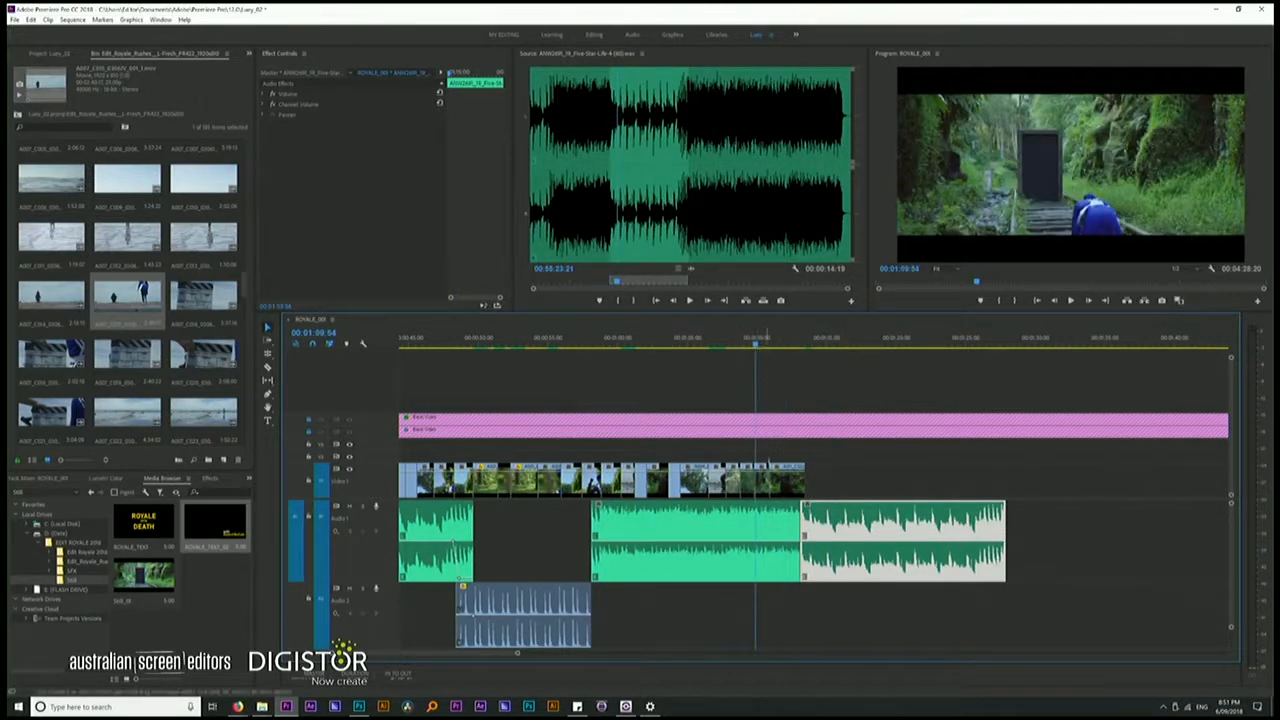
pyautogui.moveTo(782, 481)
pyautogui.mouseDown()
pyautogui.moveTo(783, 456)
pyautogui.moveTo(846, 482)
pyautogui.moveTo(796, 480)
pyautogui.mouseUp()
pyautogui.press('space')
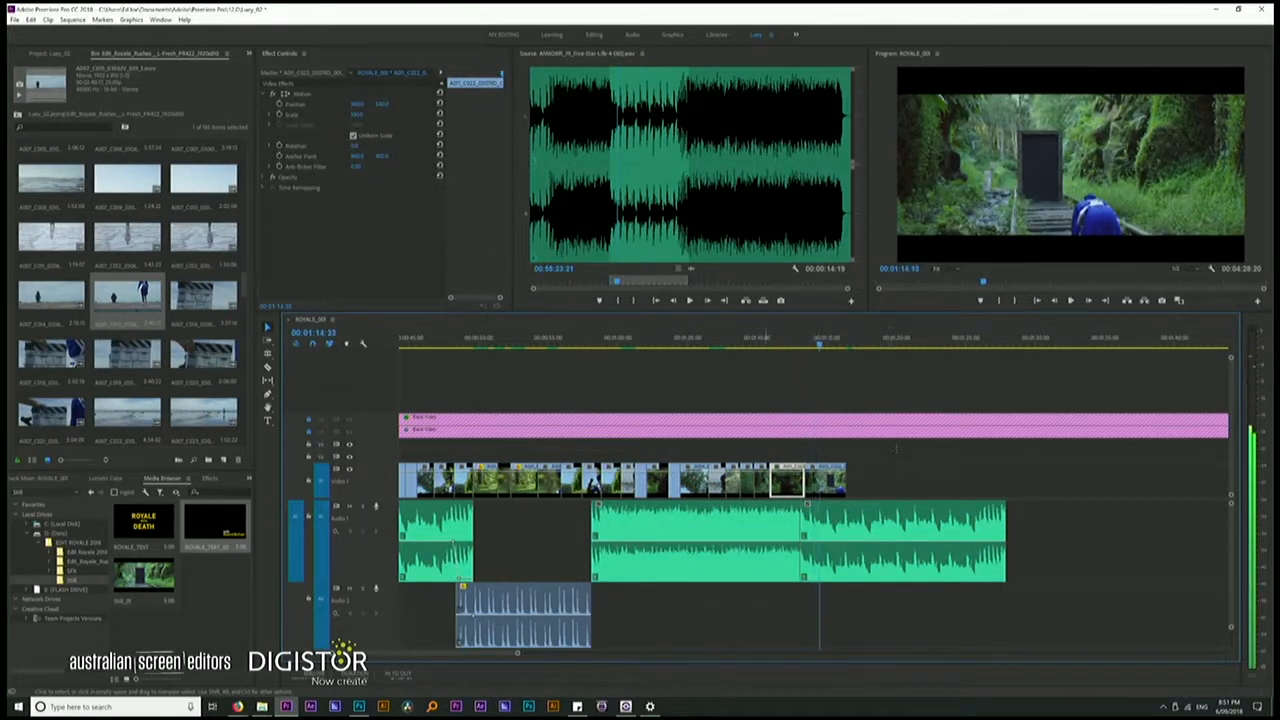
# Roll the cut between the last two V1 shots earlier to line up with the music join and play it back
pyautogui.press('=')
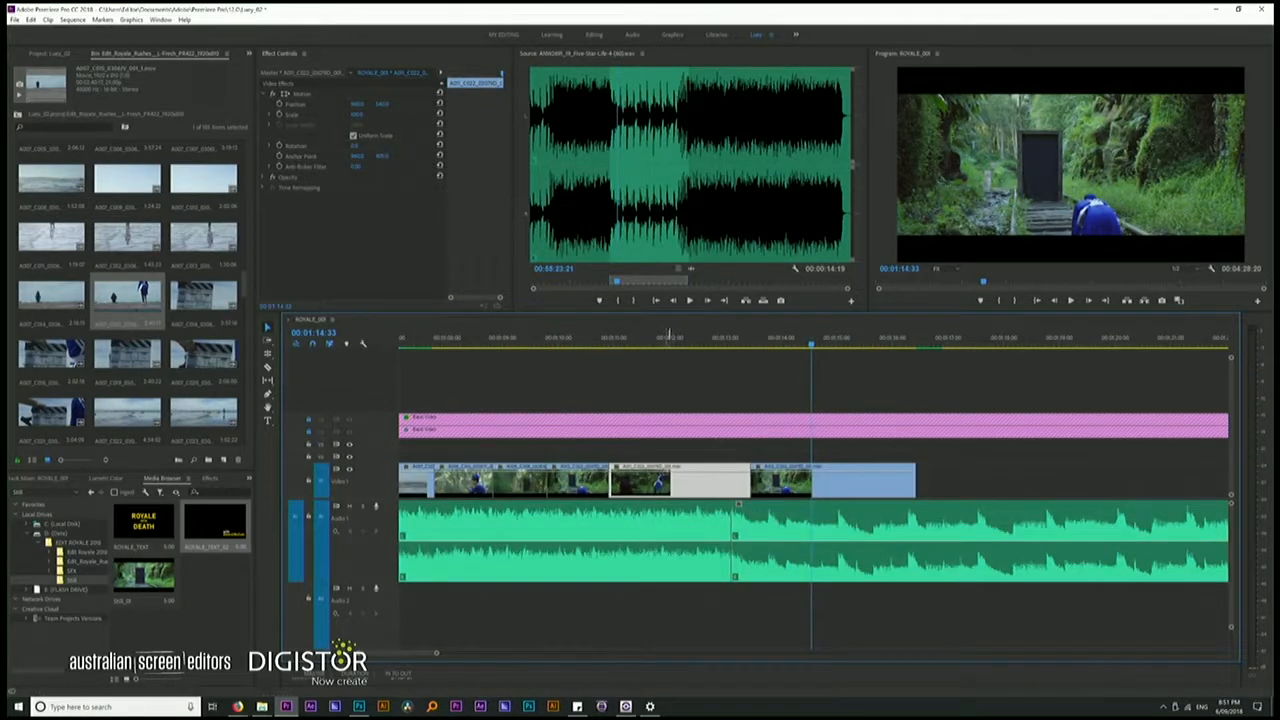
pyautogui.click(669, 337)
pyautogui.press('space')
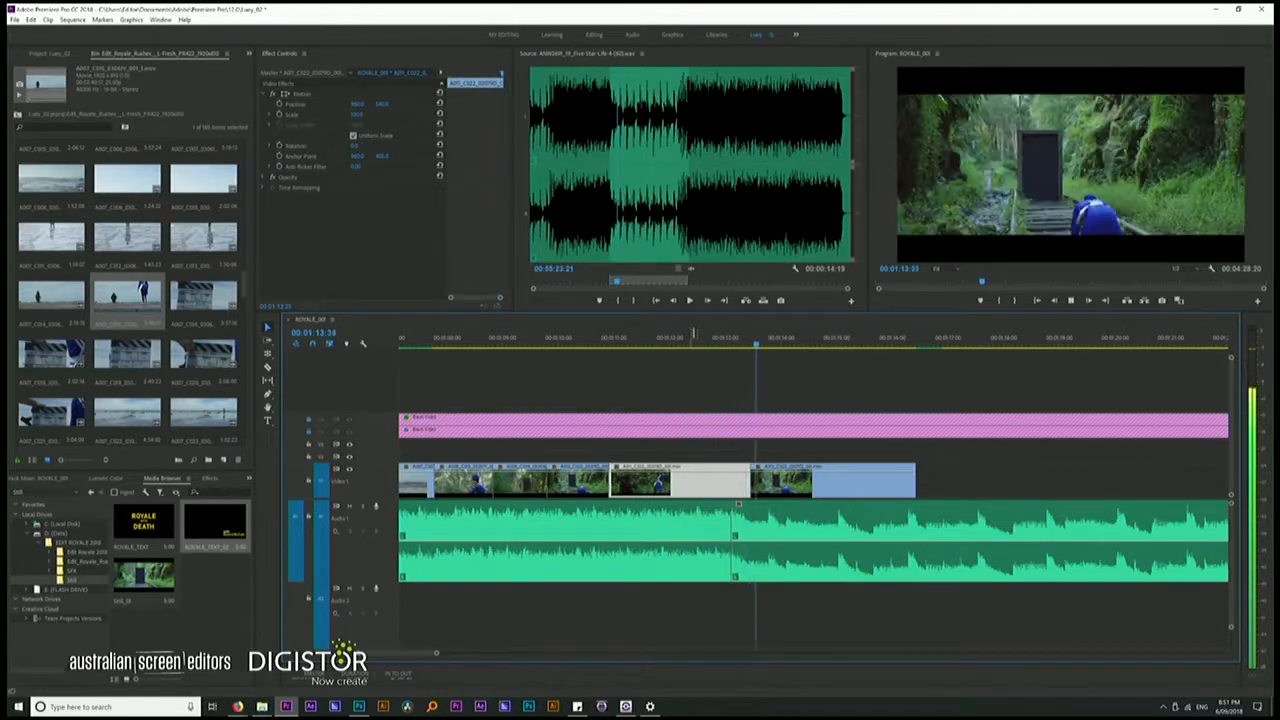
pyautogui.press('space')
pyautogui.moveTo(753, 484); pyautogui.dragTo(731, 490)
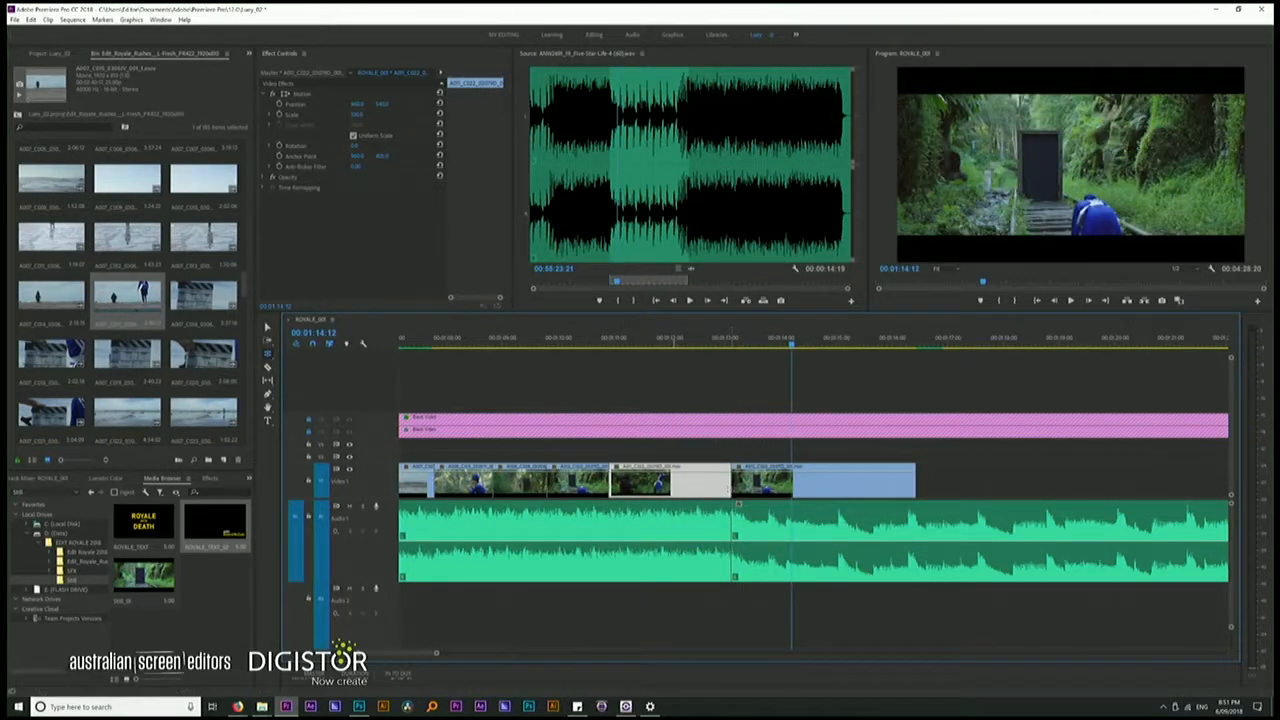
pyautogui.click(670, 337)
pyautogui.press('space')
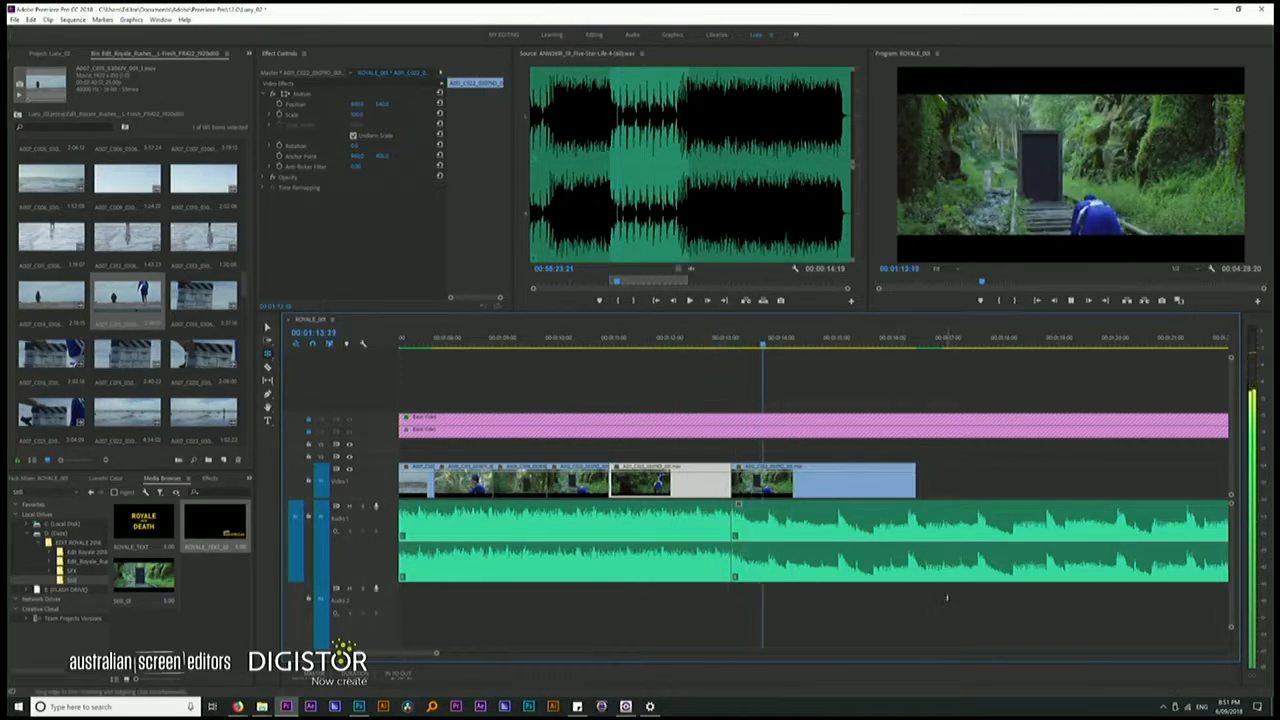
pyautogui.press('space')
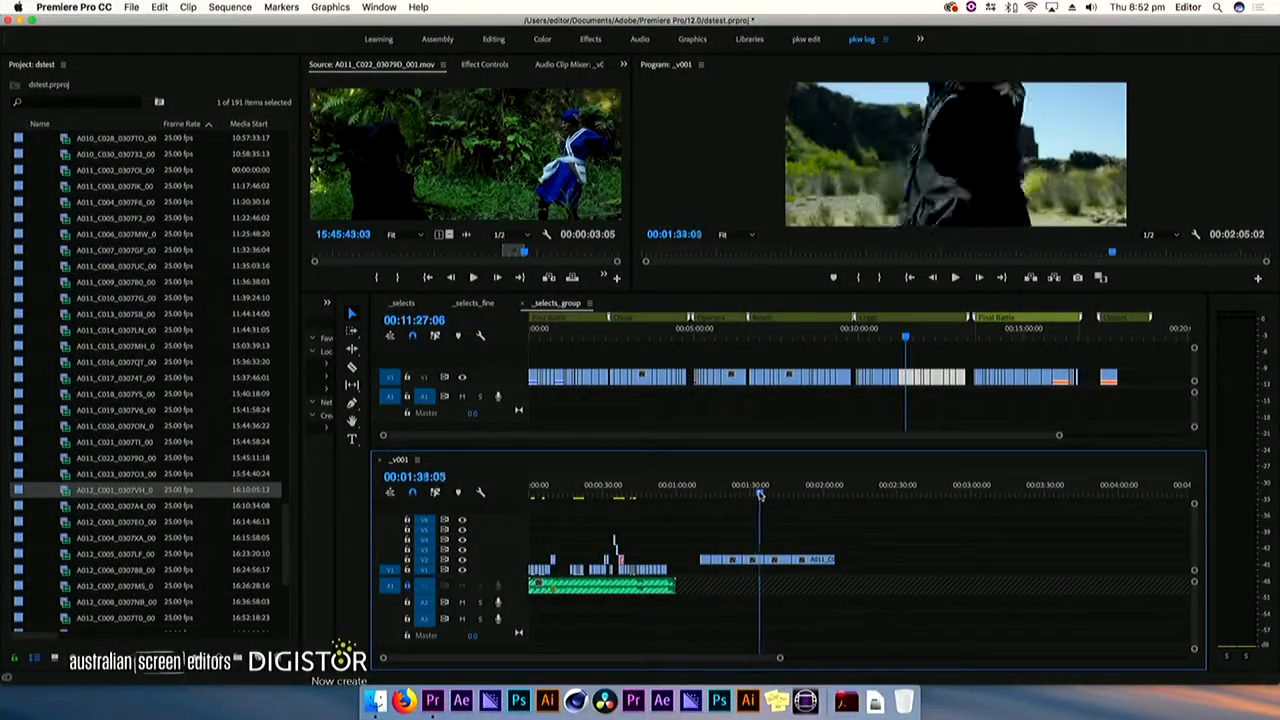
# Scrub through the closing V2 shots of the _v001 sequence while shortening them, stopping on the last clip at about 00:01:31:18
pyautogui.moveTo(788, 493)
pyautogui.mouseDown()
pyautogui.moveTo(834, 491)
pyautogui.moveTo(777, 495)
pyautogui.mouseUp()
pyautogui.click(754, 488)
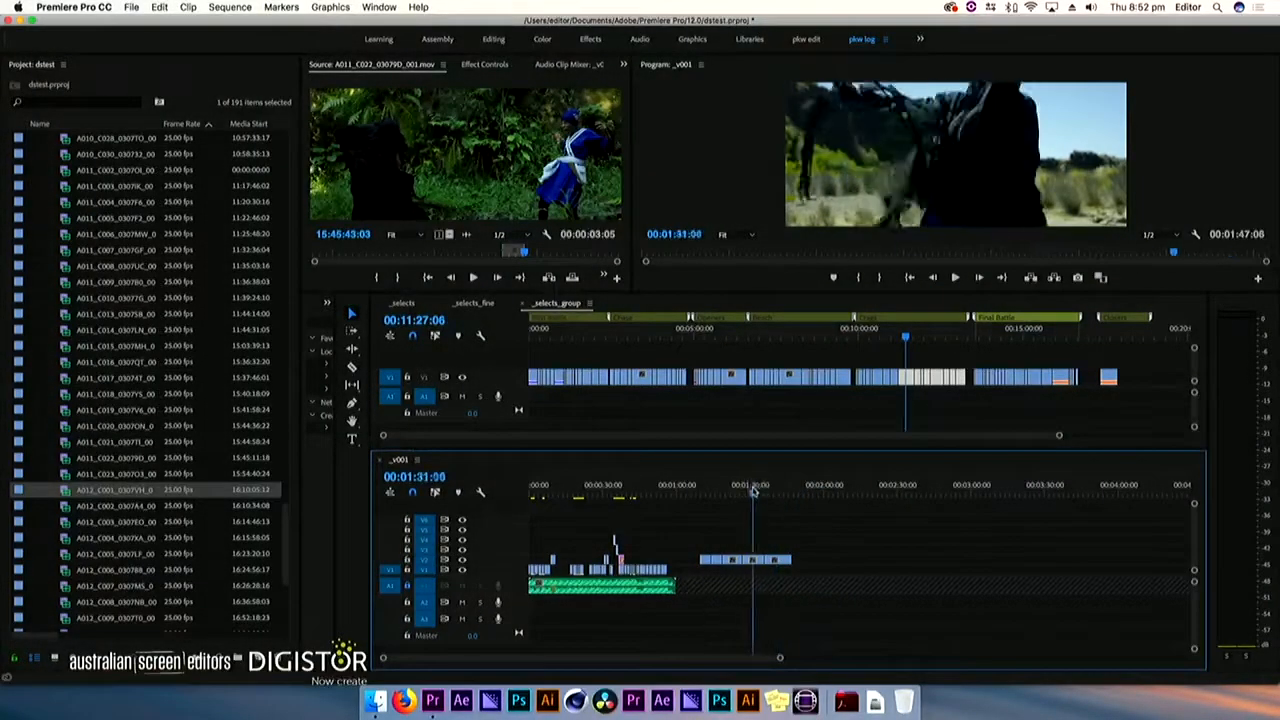
pyautogui.moveTo(694, 490); pyautogui.dragTo(735, 492)
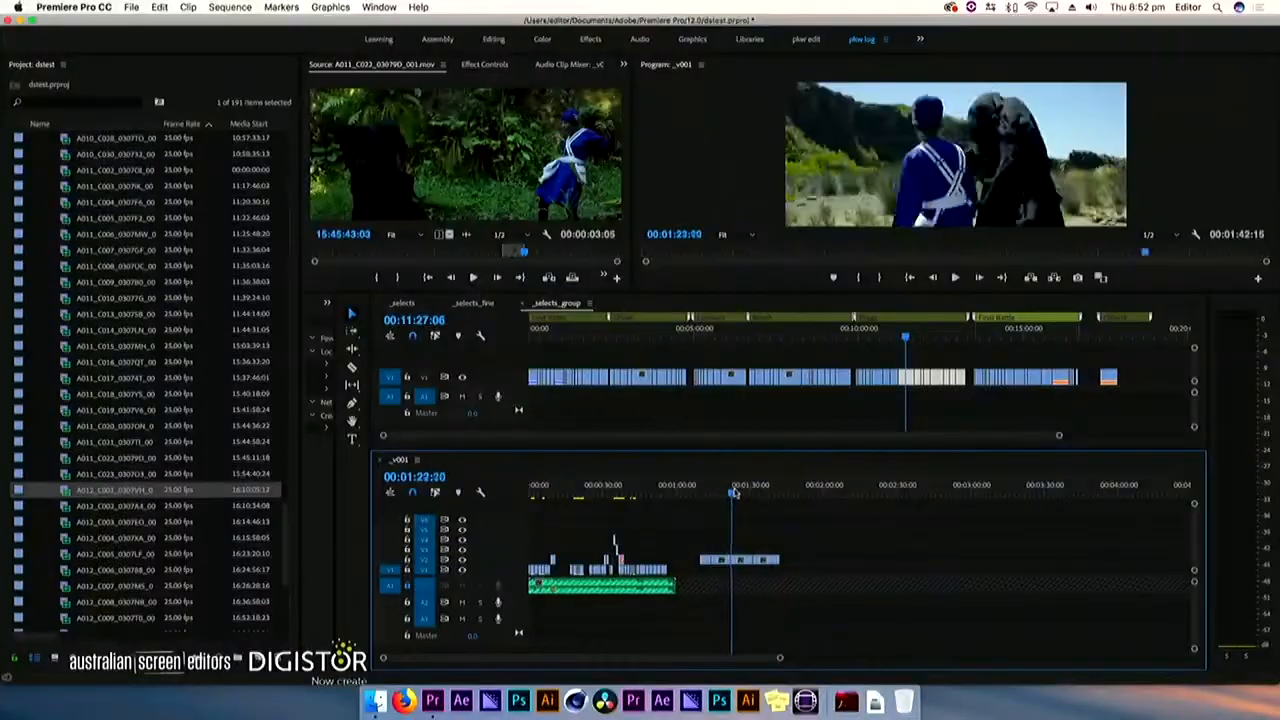
pyautogui.moveTo(728, 494); pyautogui.dragTo(768, 492)
pyautogui.press('space')
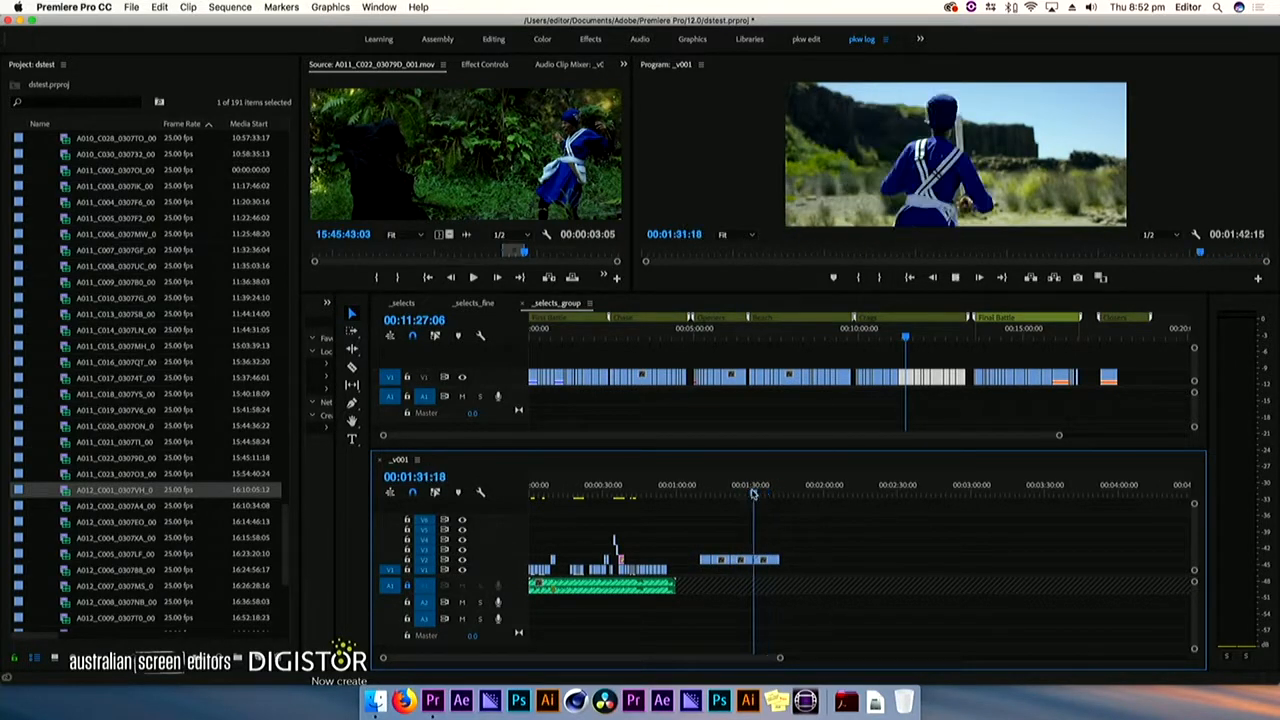
# Enlarge the video tracks and show the Time Remapping Speed band on the last V2 clip, A011_C005_0307F2_001.mov
pyautogui.moveTo(756, 492); pyautogui.dragTo(753, 492)
pyautogui.press('super+equal')
pyautogui.press('super+equal')
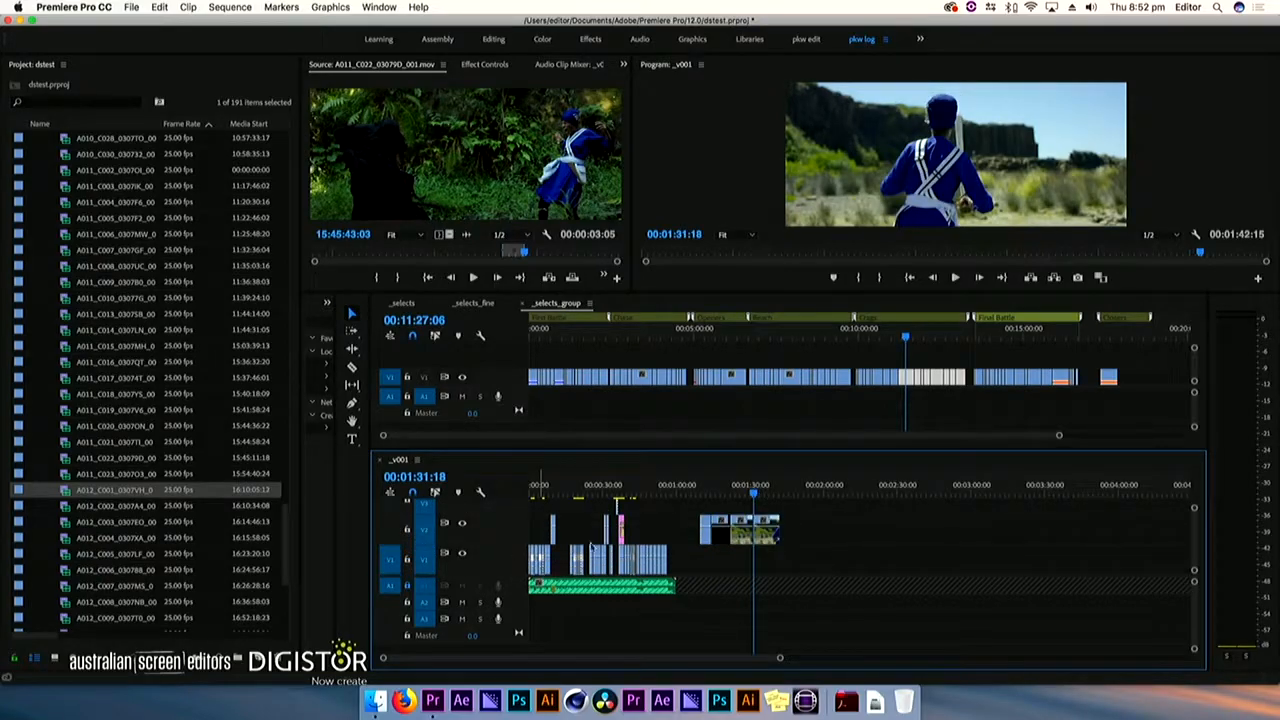
pyautogui.rightClick(762, 522)
pyautogui.moveTo(839, 563)
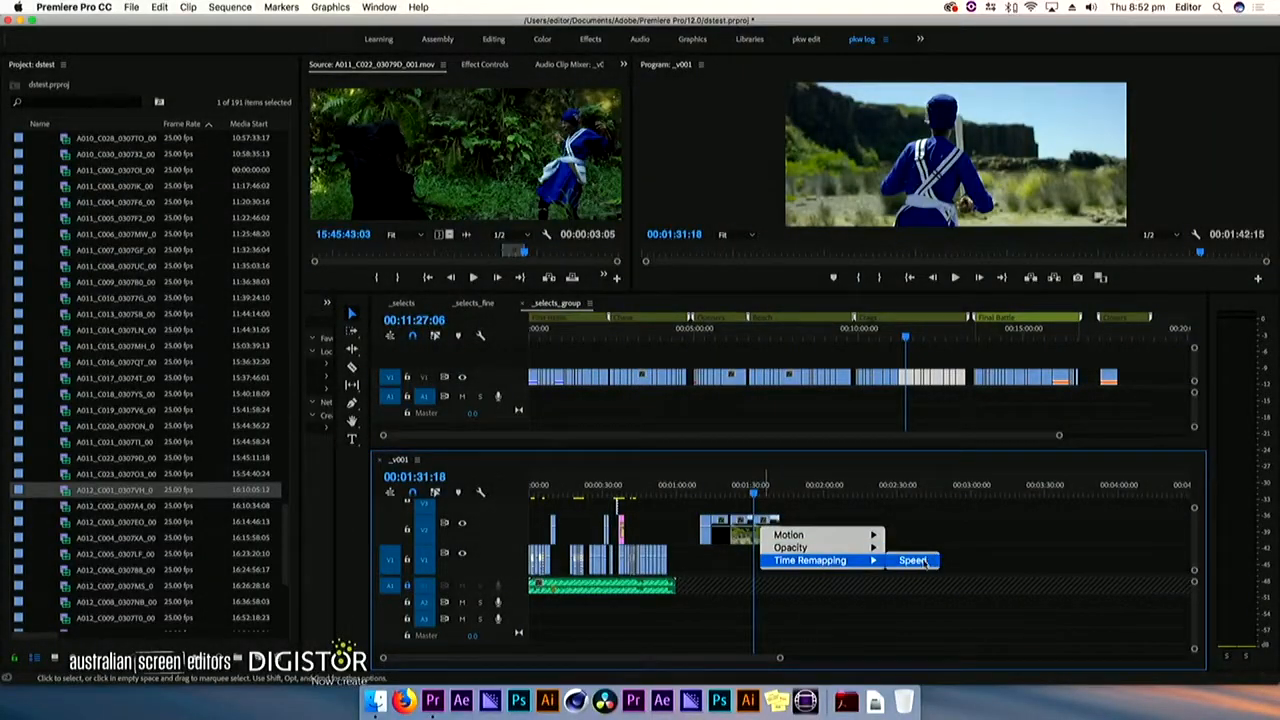
pyautogui.click(912, 561)
pyautogui.press('=')
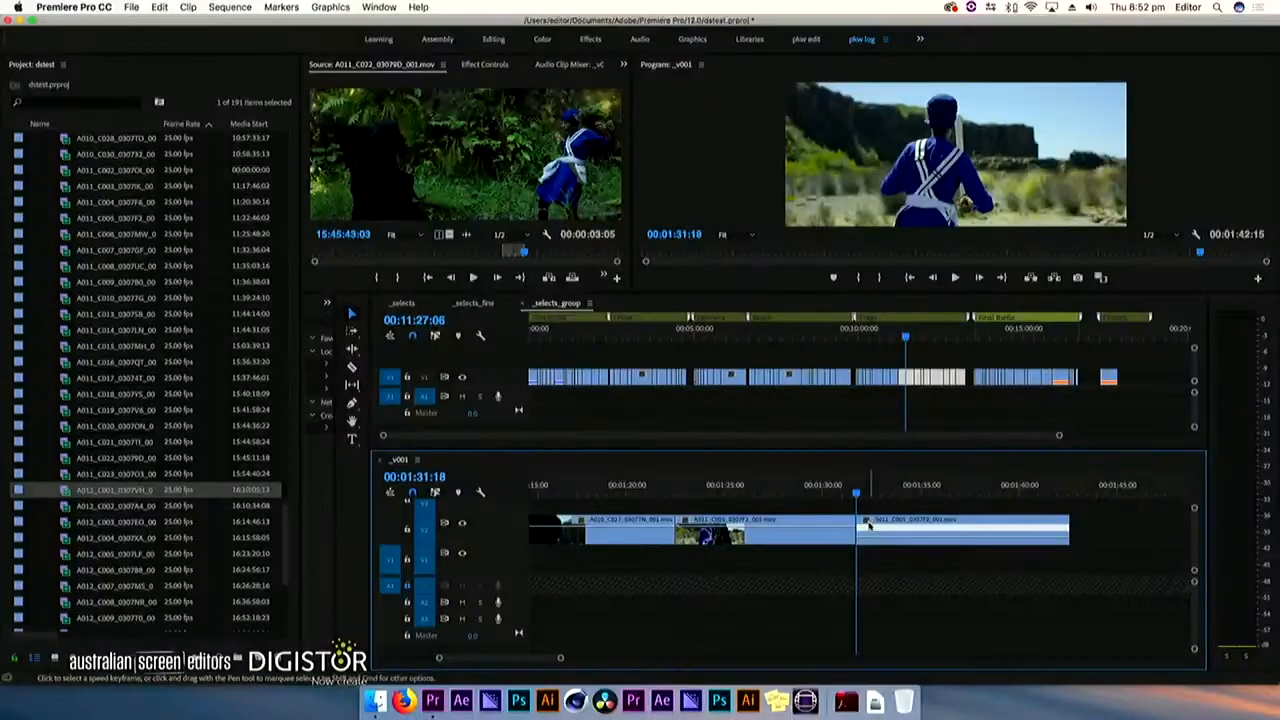
# Add a speed keyframe near the start of the last A011_C005 clip and raise the speed of the section after it
pyautogui.click(908, 540)
pyautogui.click(880, 494)
pyautogui.moveTo(881, 494); pyautogui.dragTo(883, 496)
pyautogui.press('v')
pyautogui.moveTo(895, 556); pyautogui.dragTo(895, 546)
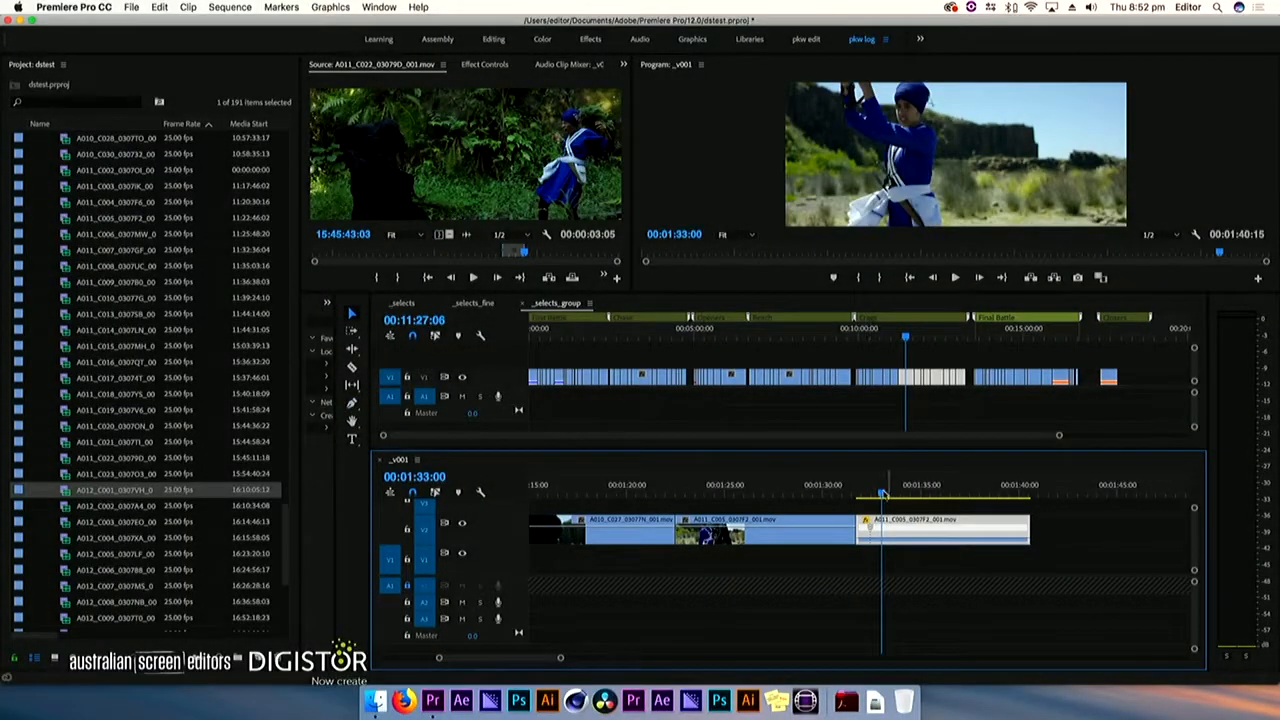
pyautogui.press('space')
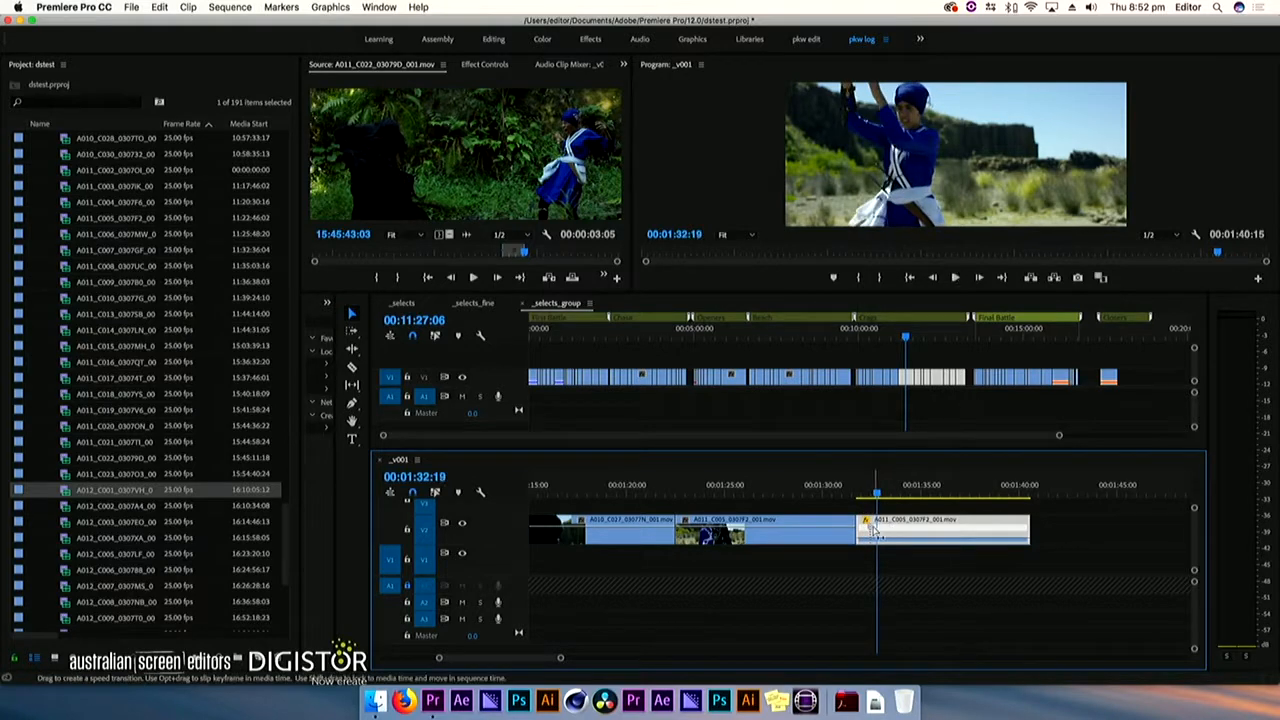
# Try a wide speed transition with a higher speed on the last A011_C005 clip, play it, and undo the change
pyautogui.moveTo(895, 541); pyautogui.dragTo(895, 533)
pyautogui.click(857, 495)
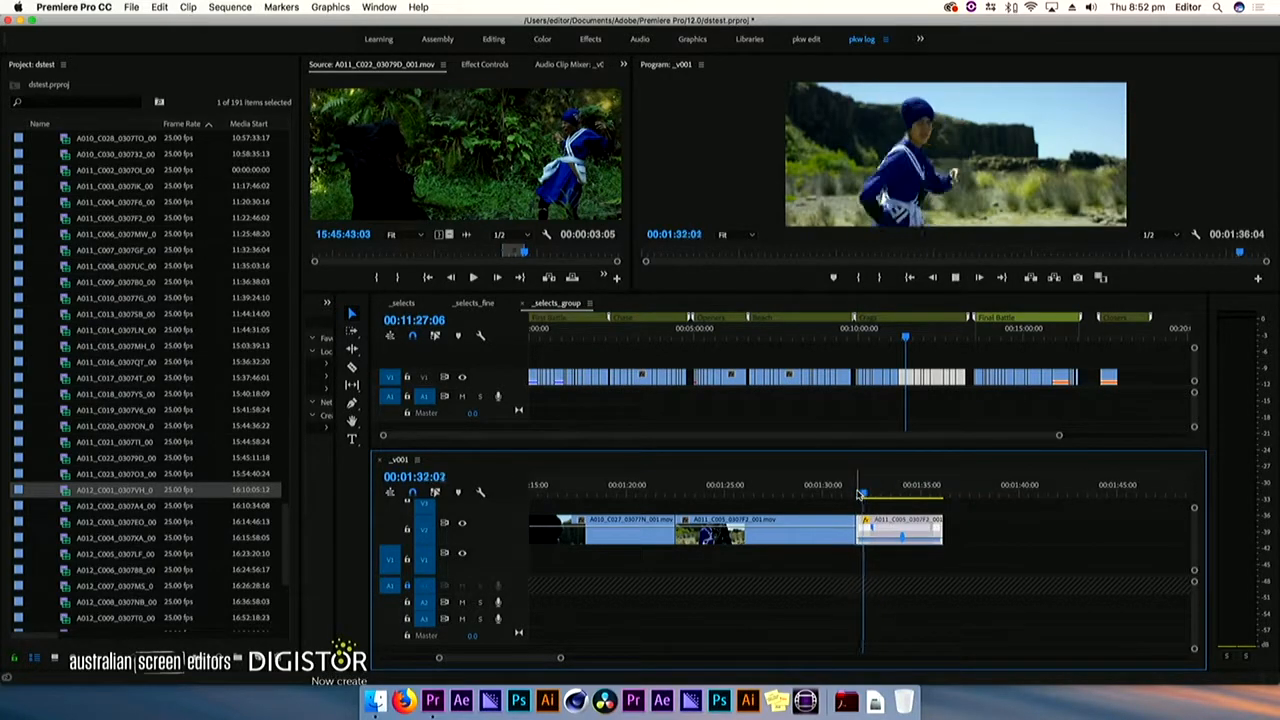
pyautogui.press('space')
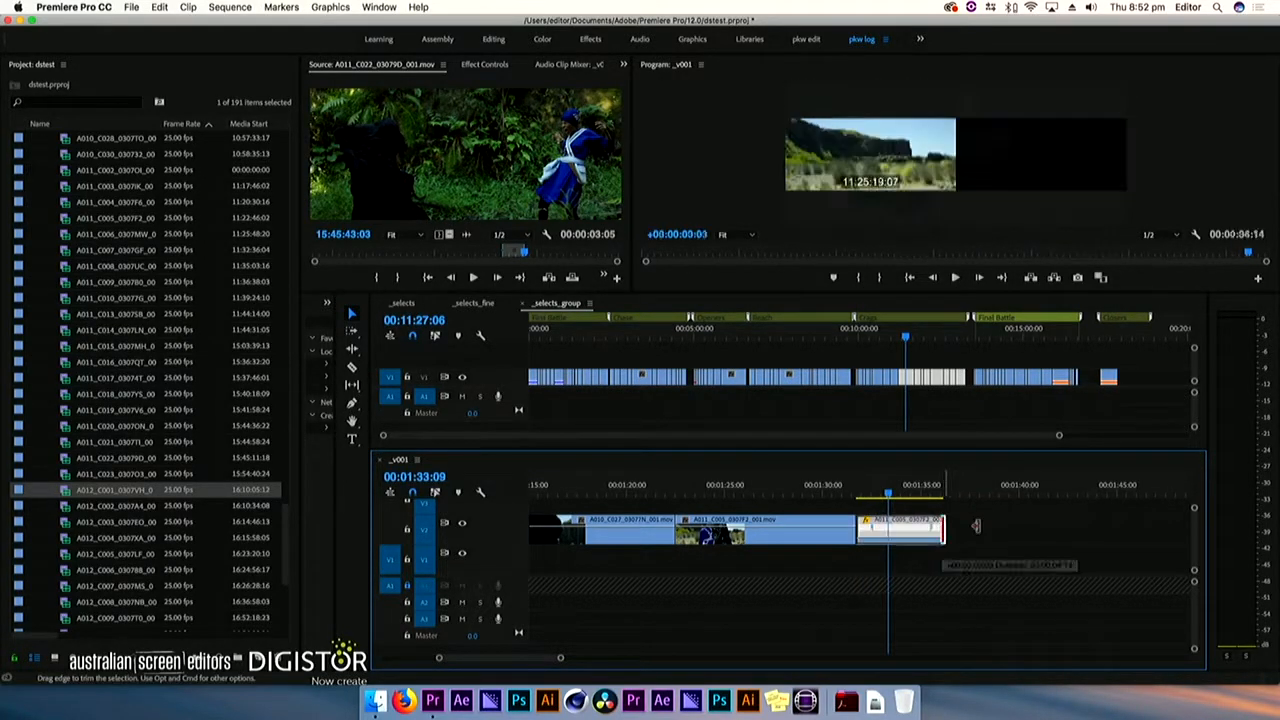
pyautogui.press('super+z')
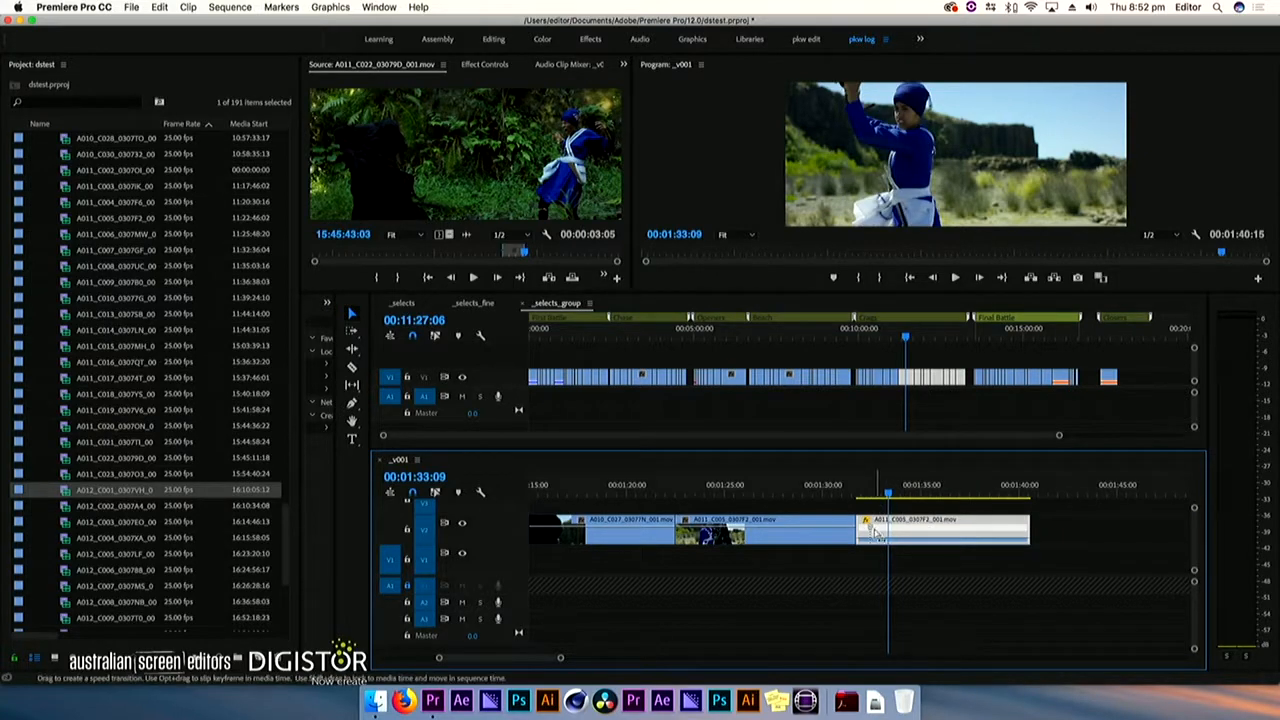
# Split the speed keyframe on the last A011_C005 clip into a gradual ramp, speed up the clip, and play it back
pyautogui.moveTo(870, 530); pyautogui.dragTo(903, 527)
pyautogui.click(866, 492)
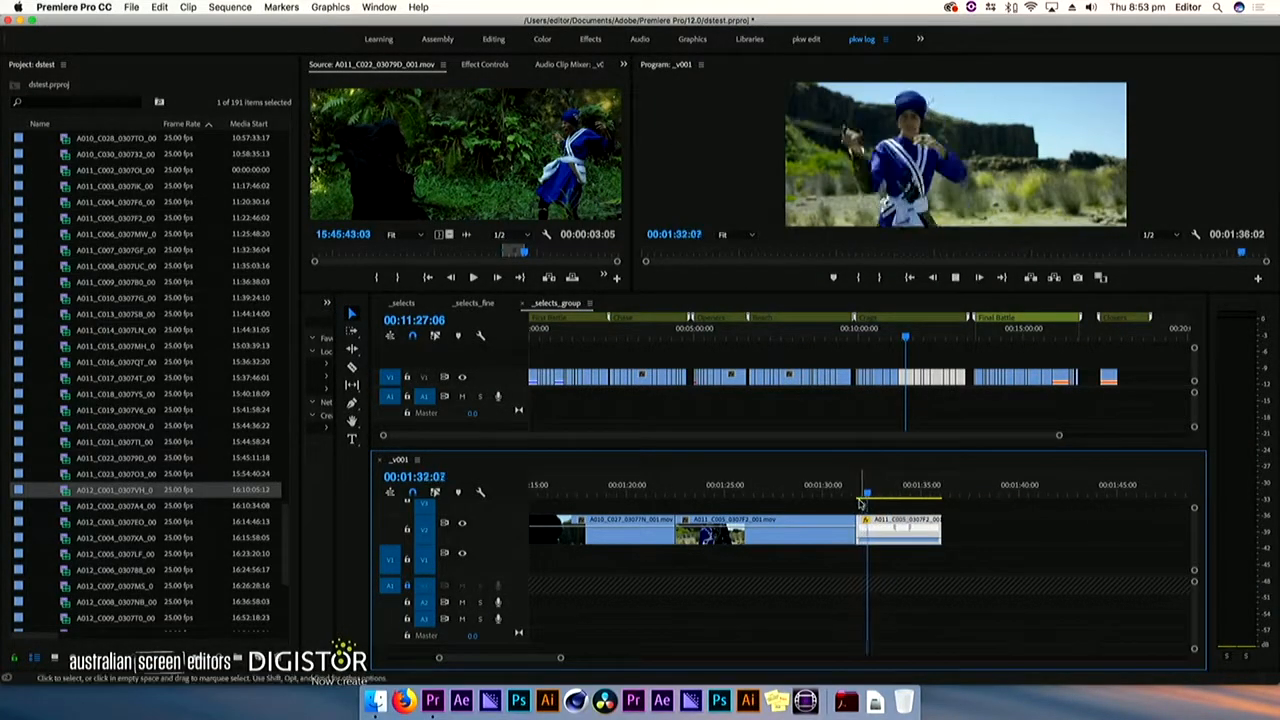
pyautogui.press('space')
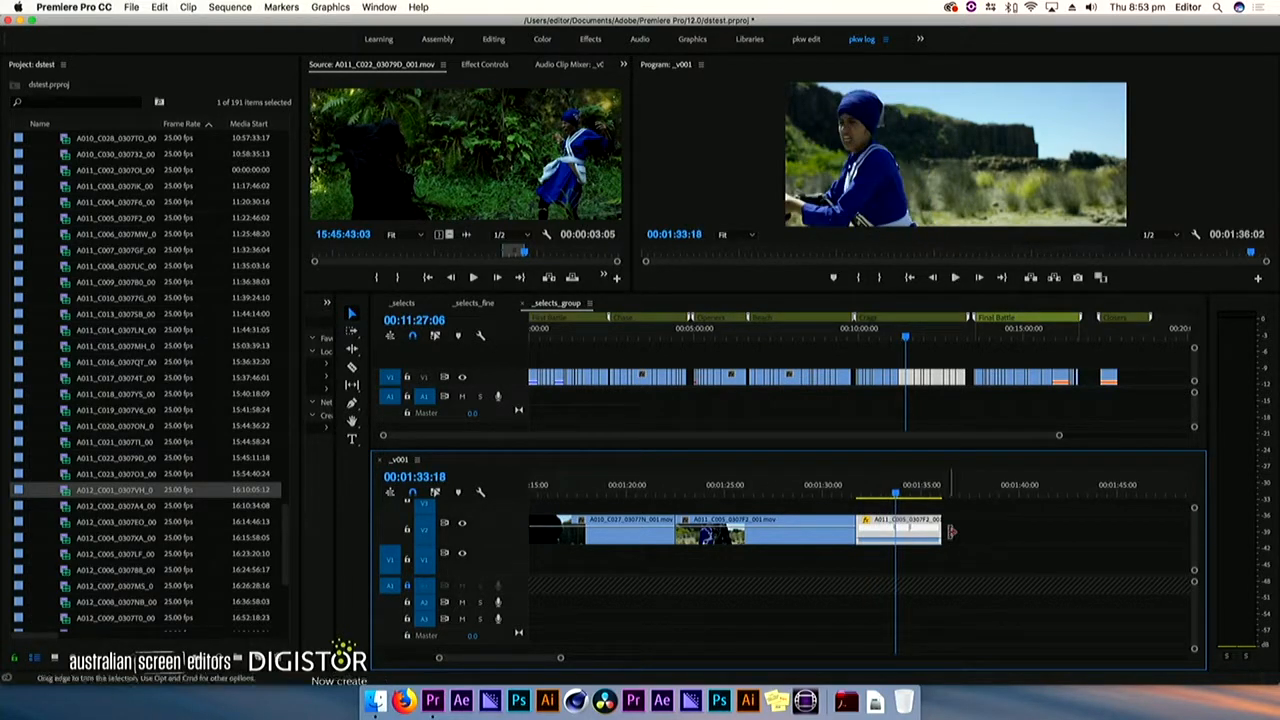
pyautogui.press('space')
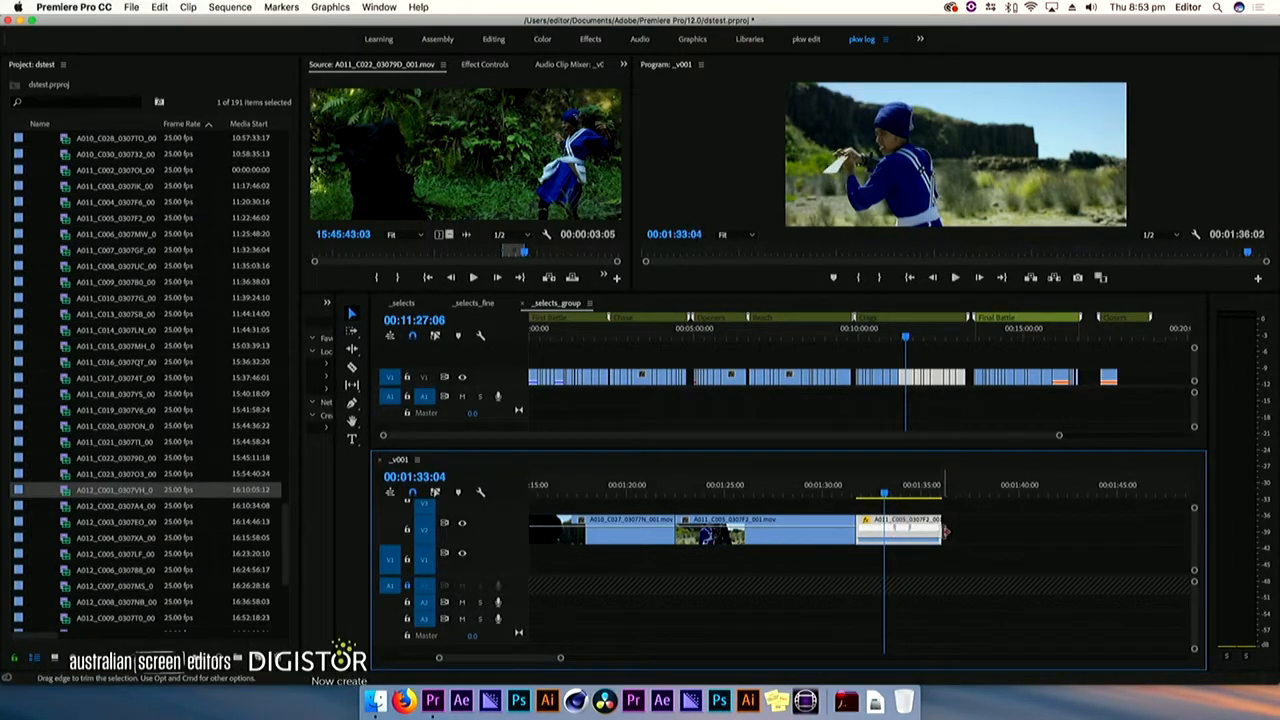
pyautogui.press('space')
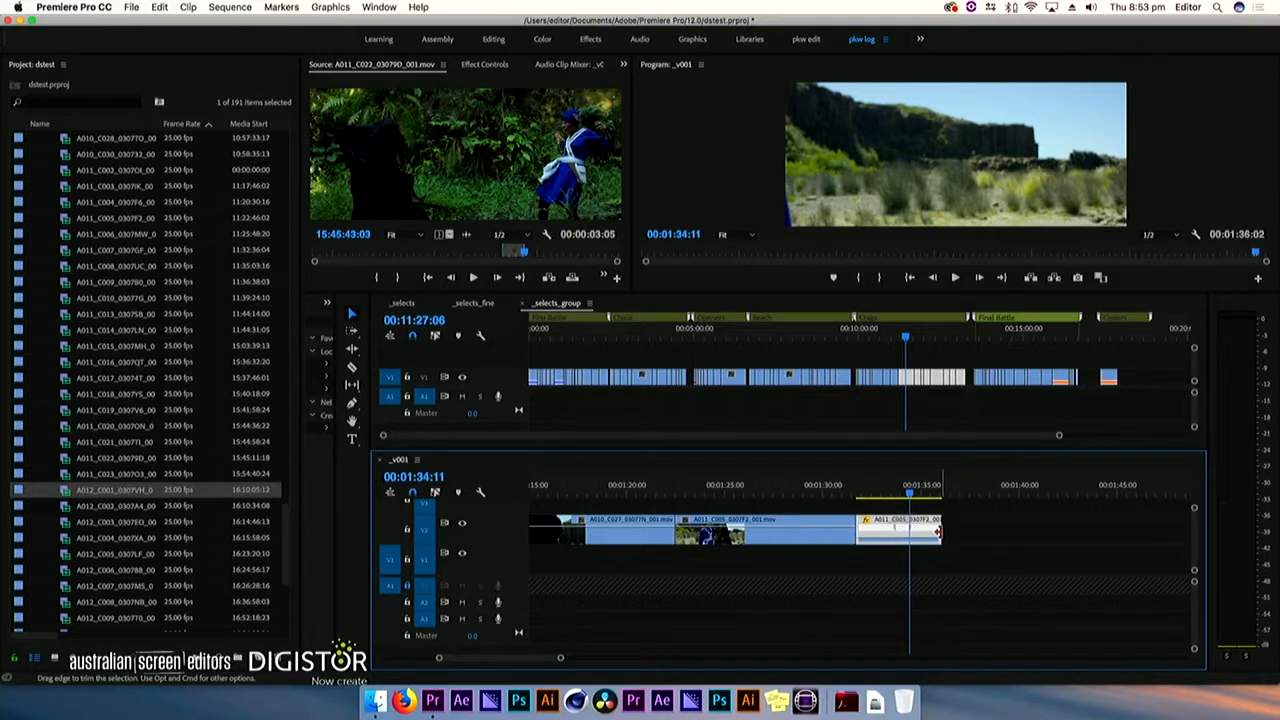
# Trim the end of the retimed A011_C005 clip to the playhead and delete the unwanted clip before it on V2
pyautogui.click(942, 532)
pyautogui.press('e')
pyautogui.press('-')
pyautogui.moveTo(808, 488)
pyautogui.mouseDown()
pyautogui.moveTo(875, 492)
pyautogui.moveTo(747, 494)
pyautogui.moveTo(807, 493)
pyautogui.mouseUp()
pyautogui.click(758, 521)
pyautogui.press('Delete')
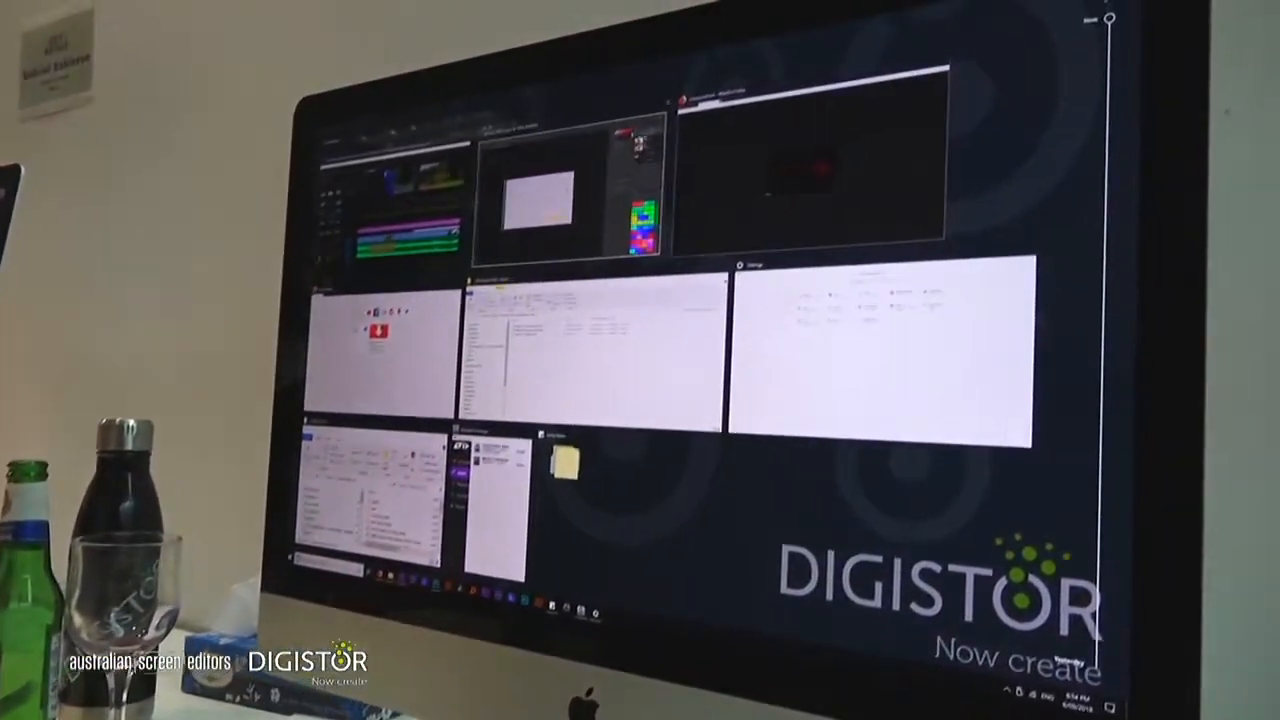
# Switch to Photoshop, dismiss the error dialog, and bring the Untitled-1 document to the front
pyautogui.click(738, 78)
pyautogui.click(674, 431)
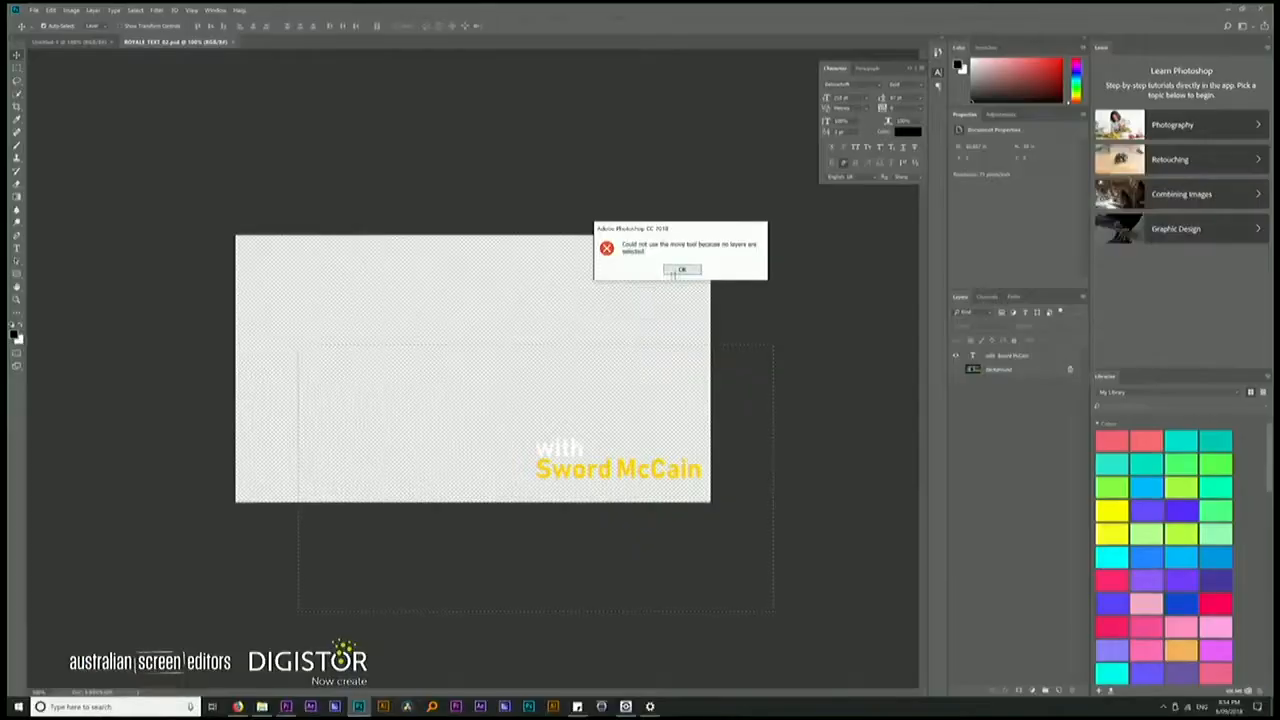
pyautogui.click(681, 270)
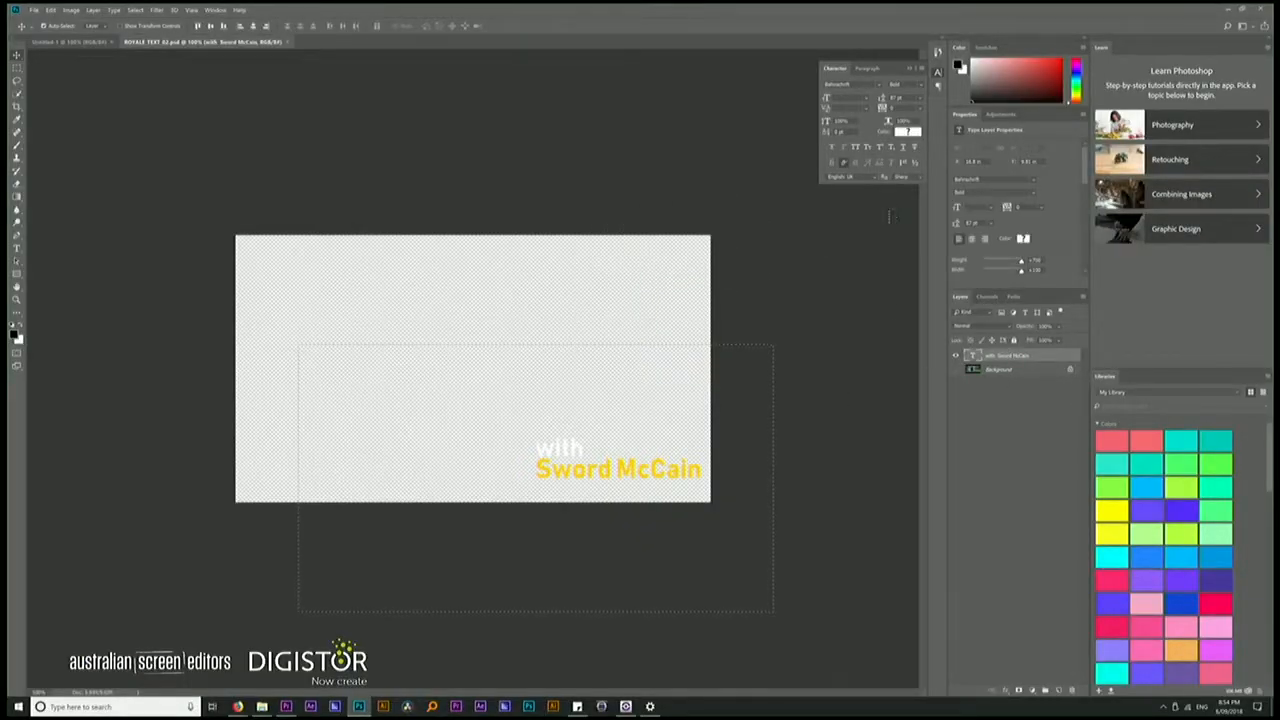
pyautogui.hotkey('ctrl', 'Tab')
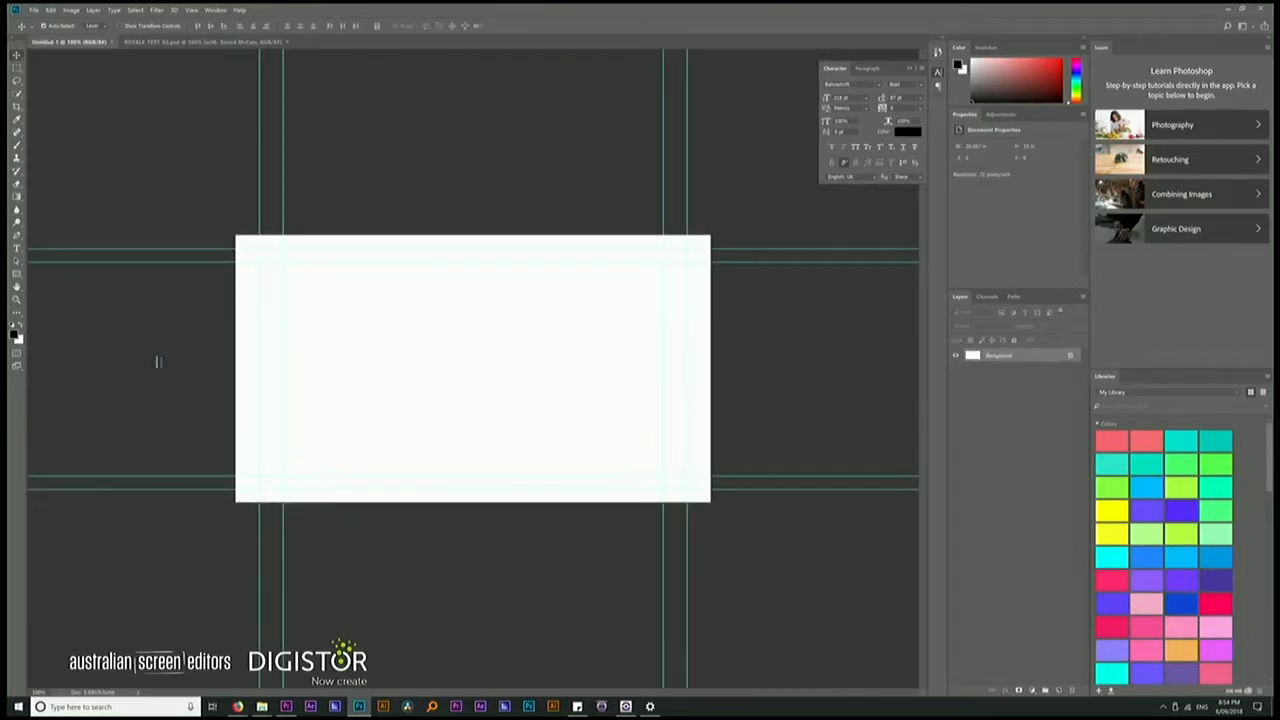
# Switch from Photoshop back to the open Premiere Pro project window
pyautogui.click(212, 706)
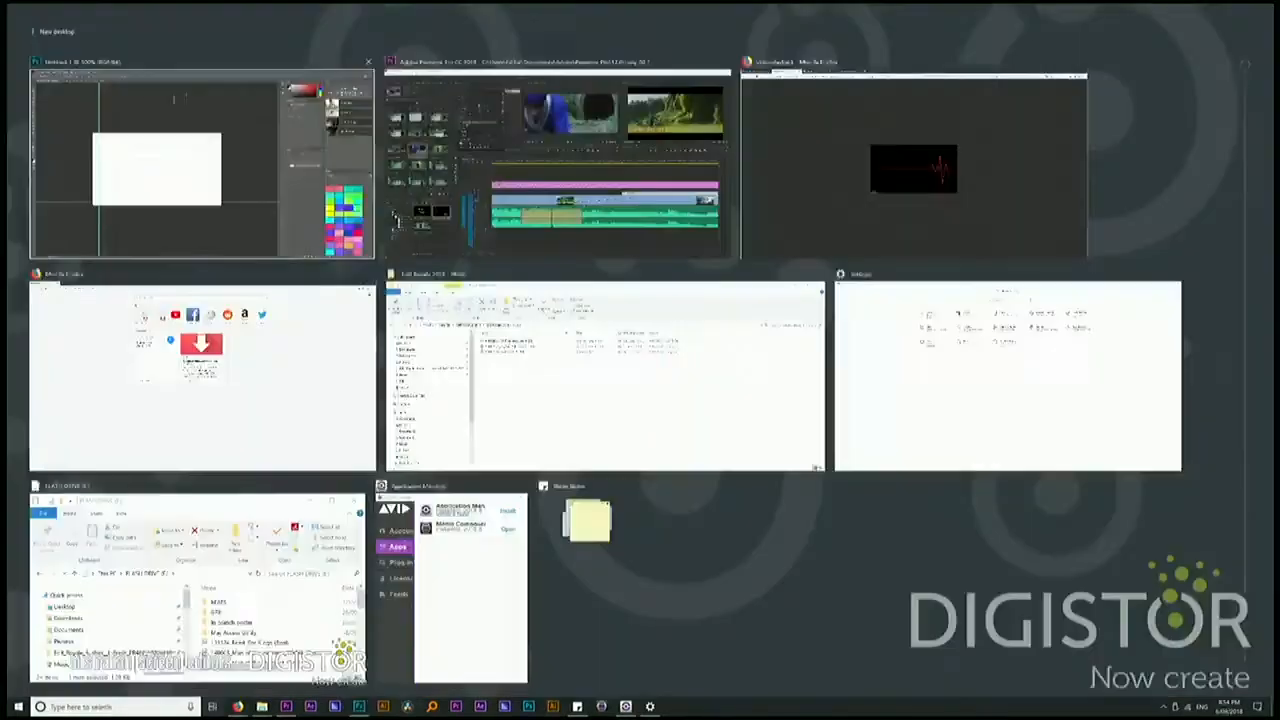
pyautogui.click(560, 170)
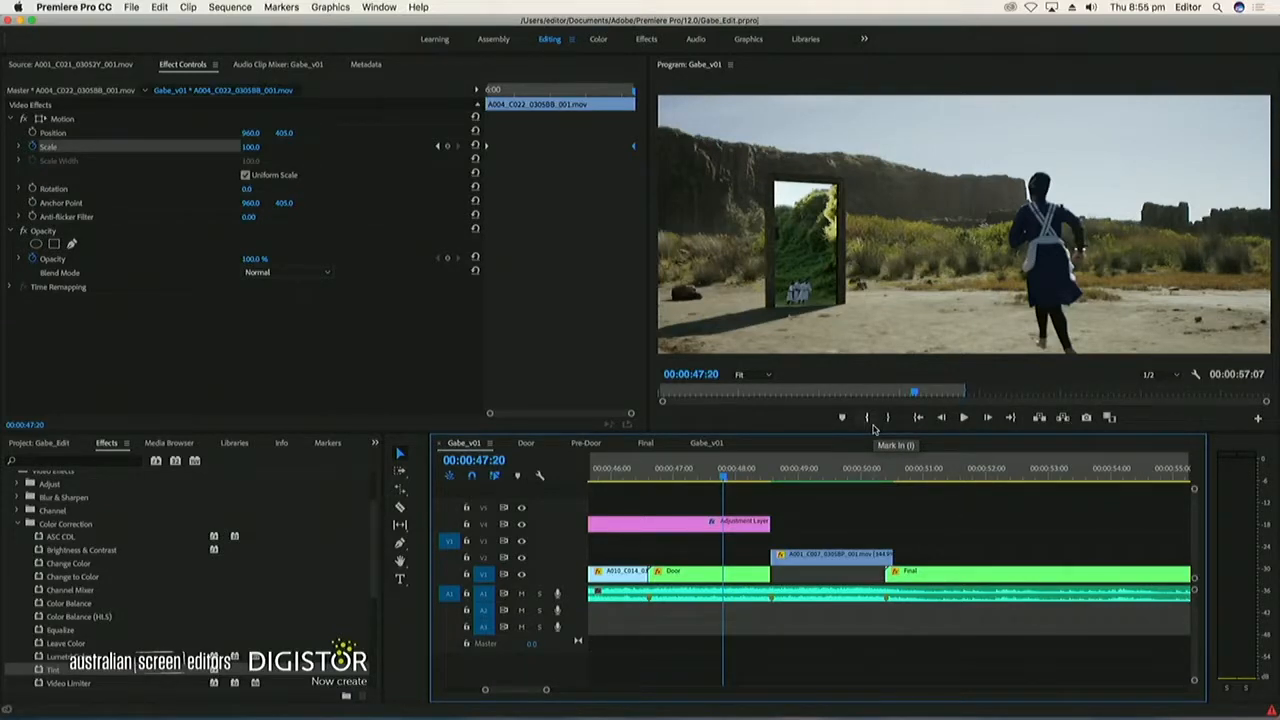
# Place the playhead at 00:00:48:06 in the Gabe_v01 sequence and render the sequence's previews
pyautogui.click(752, 478)
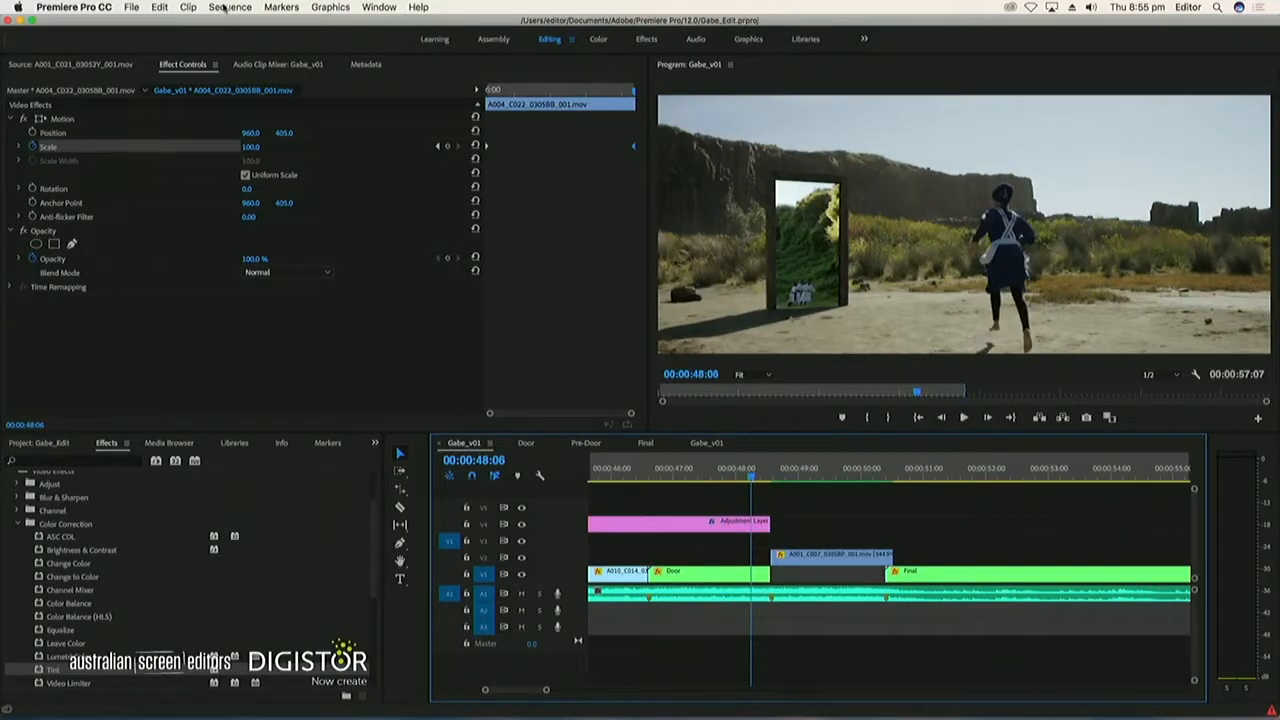
pyautogui.click(225, 8)
pyautogui.click(280, 61)
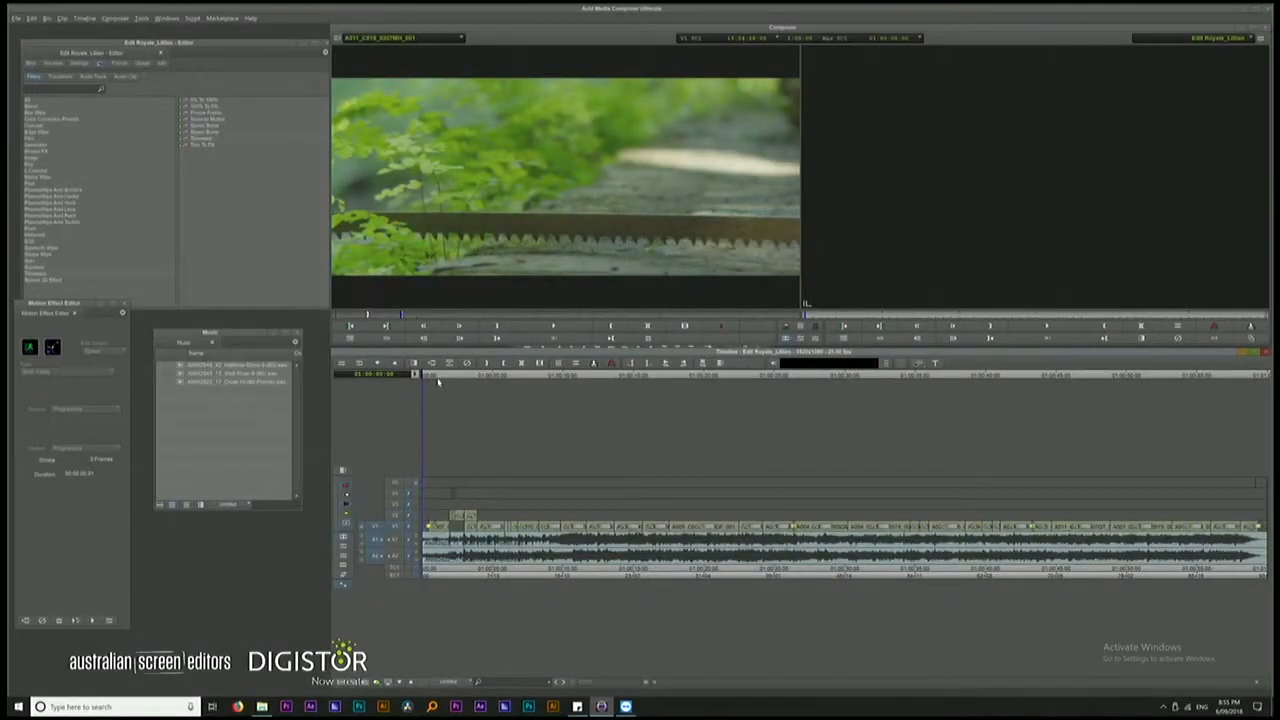
# Move the V2 clips near the start of the Media Composer timeline straight down onto V1
pyautogui.click(442, 438)
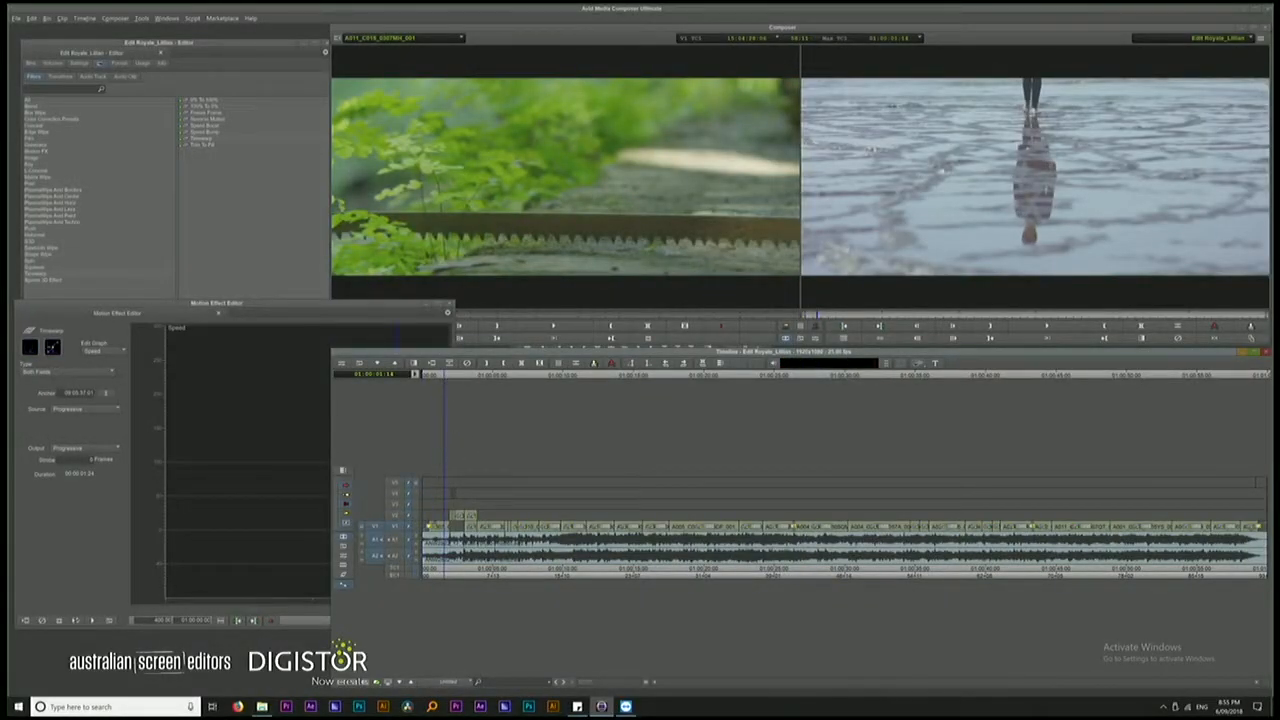
pyautogui.moveTo(606, 683); pyautogui.dragTo(680, 686)
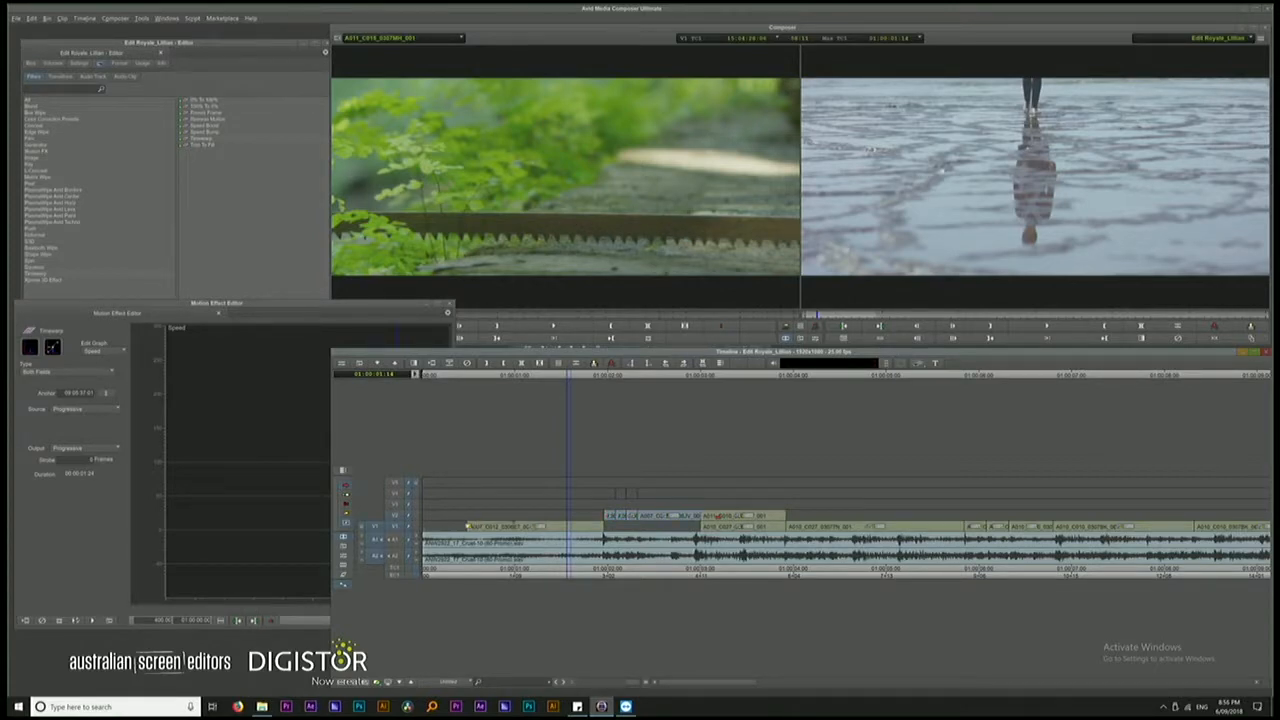
pyautogui.moveTo(628, 516); pyautogui.dragTo(628, 527)
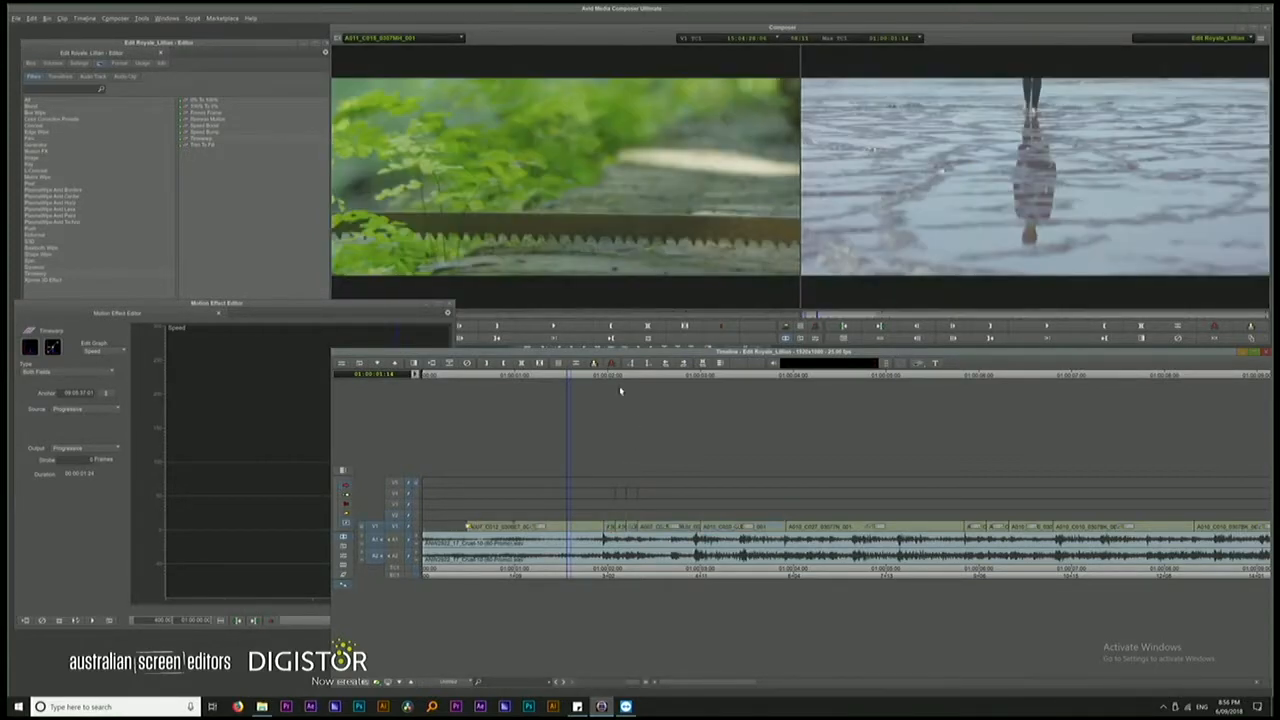
# Play back the opening of the timeline to check the moved clips, and show the whole sequence with the position indicator near the start
pyautogui.press('space')
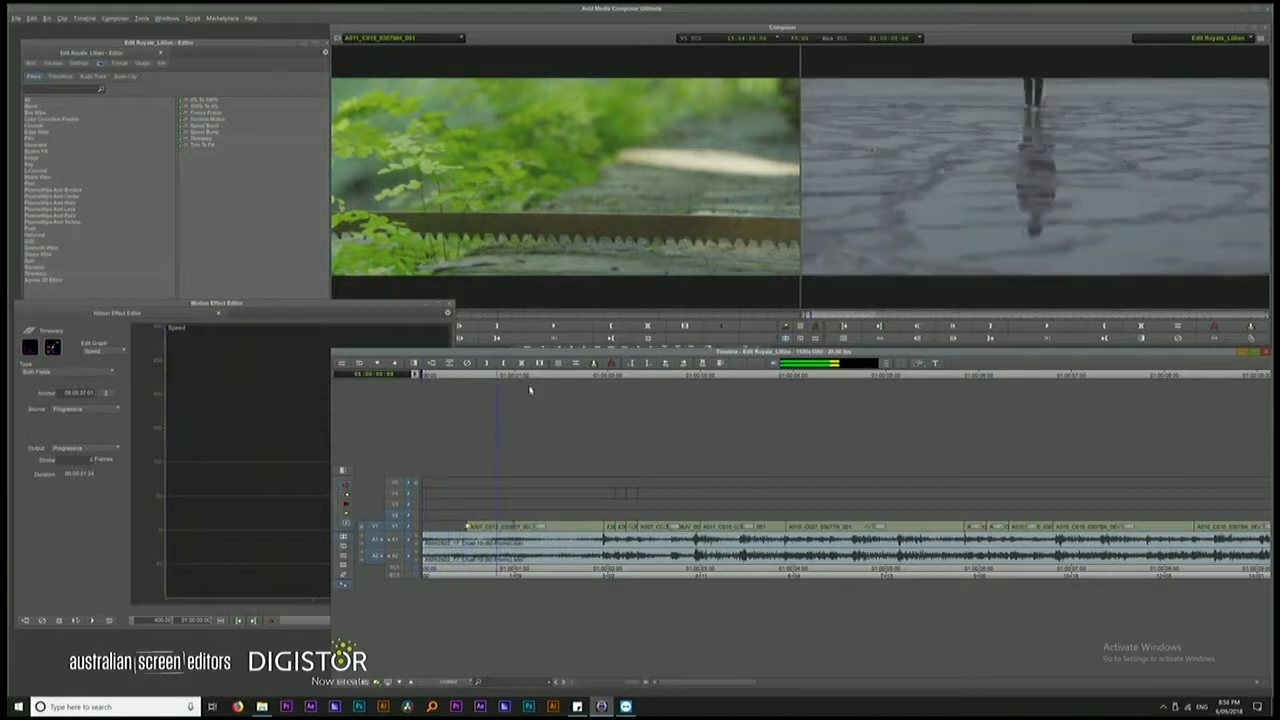
pyautogui.moveTo(733, 430); pyautogui.dragTo(336, 481)
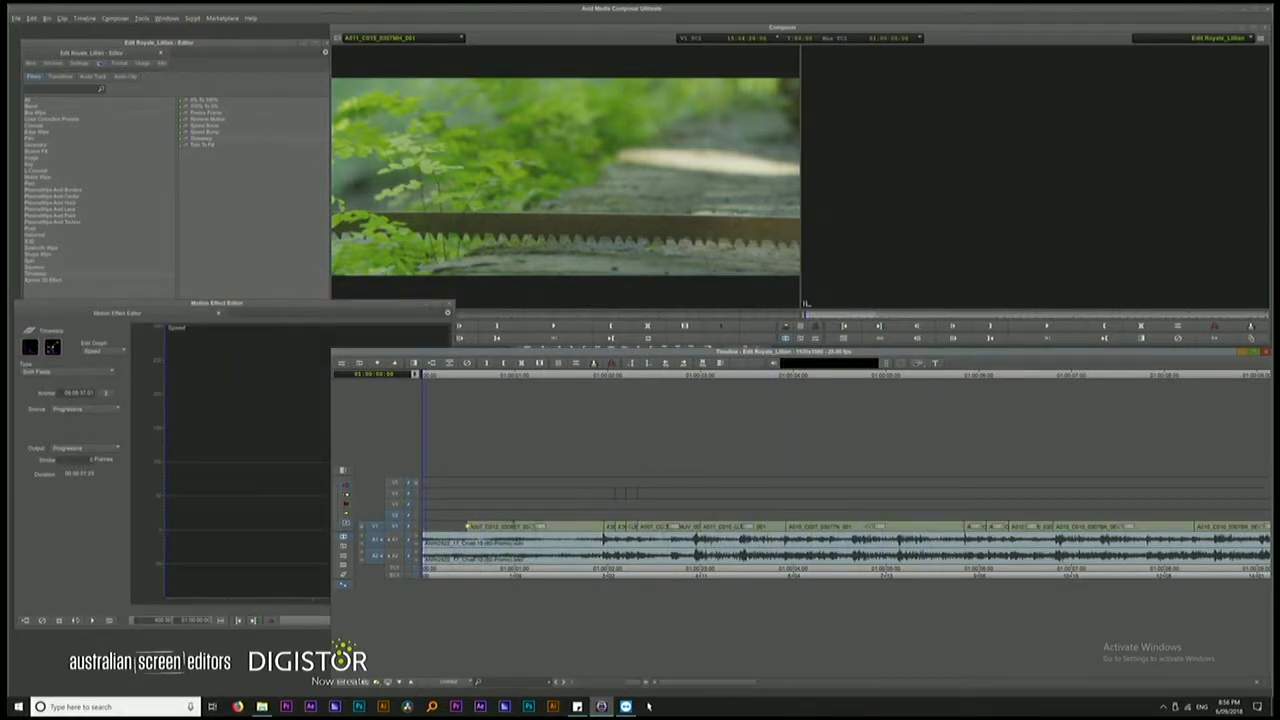
pyautogui.moveTo(632, 686); pyautogui.dragTo(562, 684)
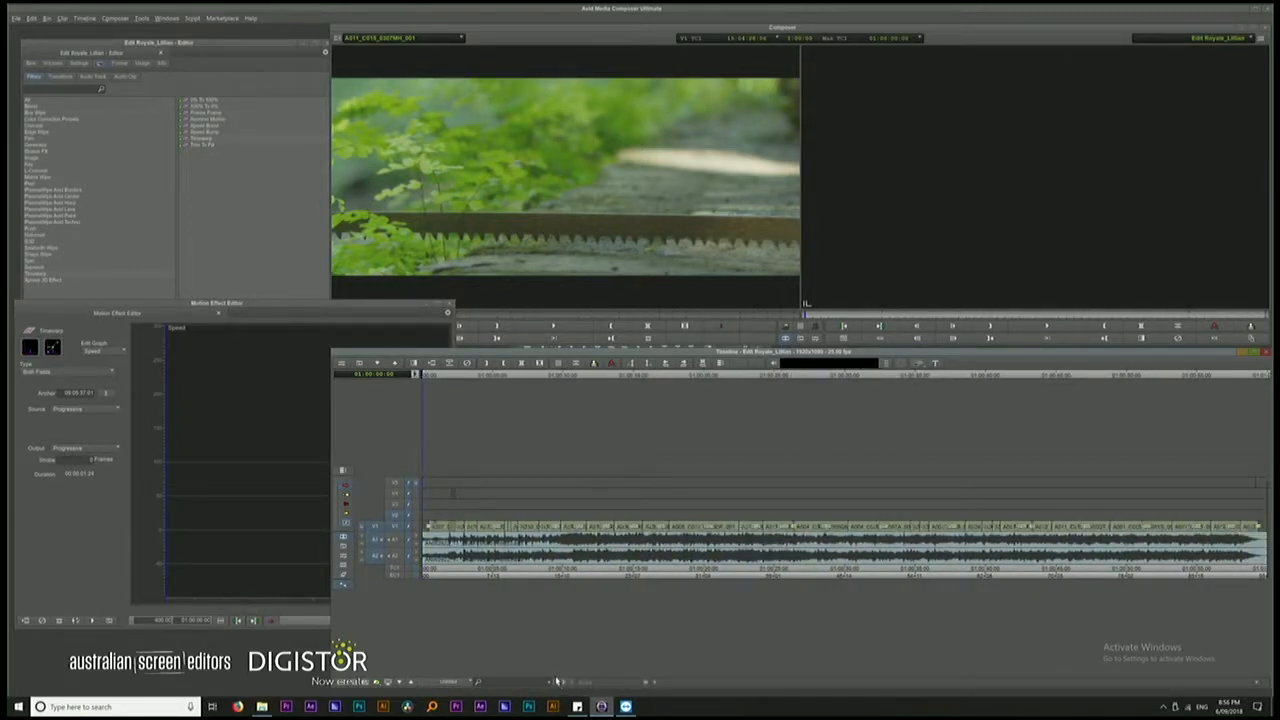
pyautogui.click(437, 387)
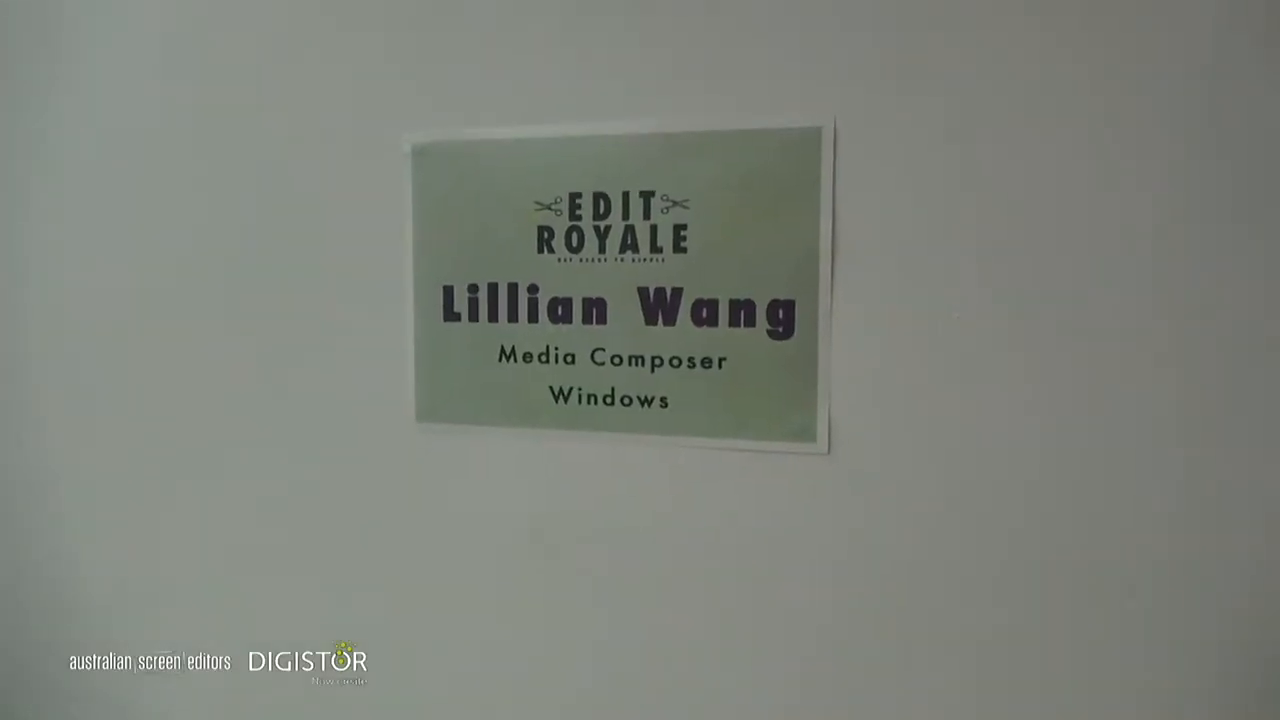
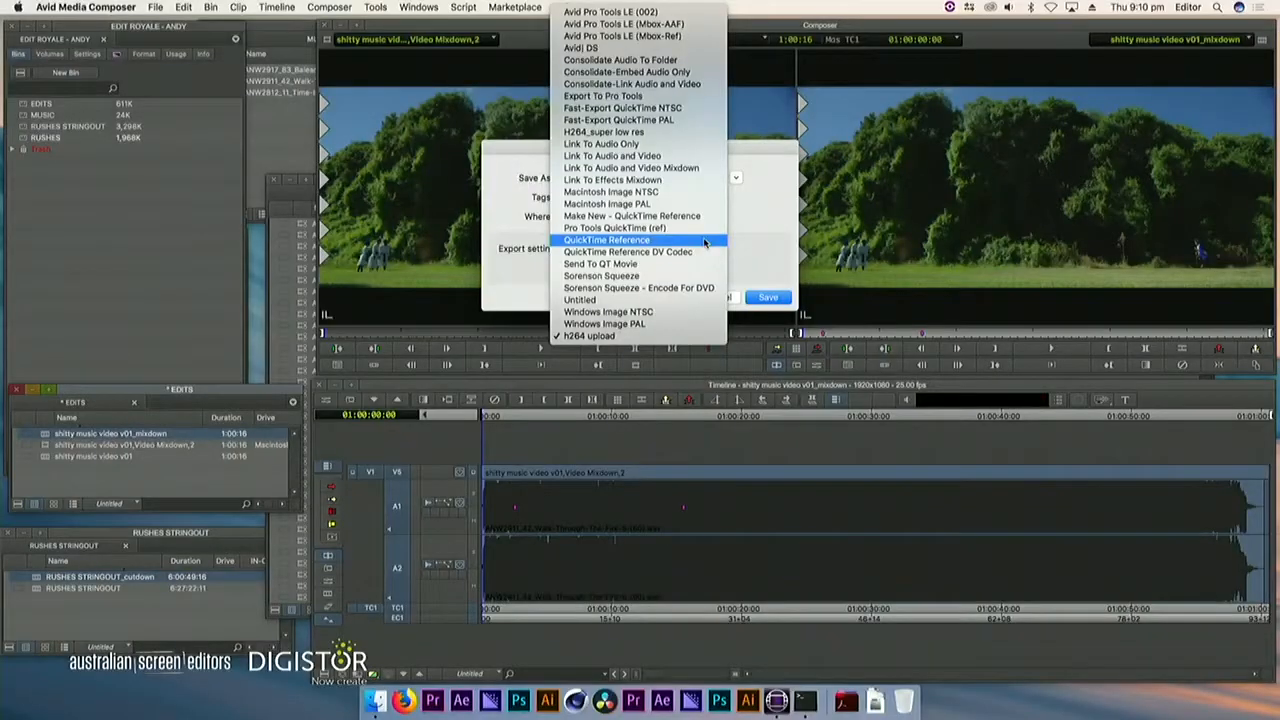
# Choose the export setting for the music video mixdown in the export dialog
pyautogui.click(671, 299)
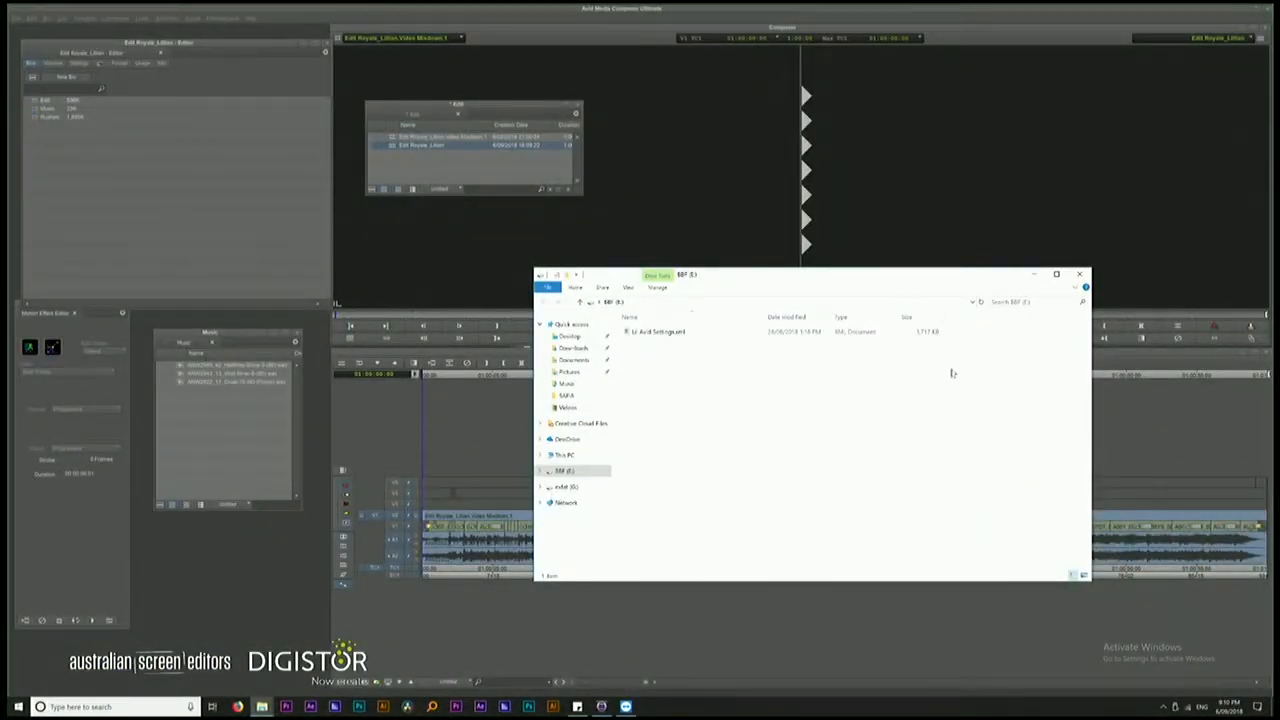
# Close the file window of the E: drive and show the hidden system tray icons
pyautogui.click(1079, 274)
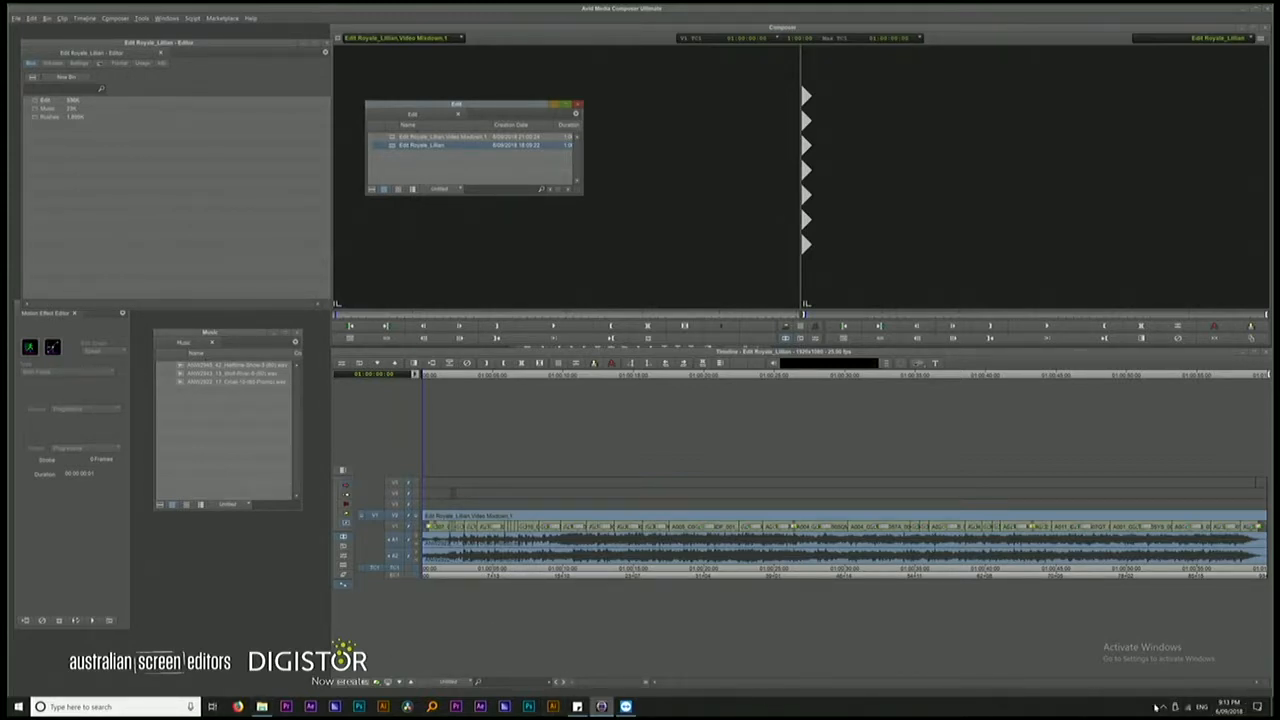
pyautogui.click(1156, 705)
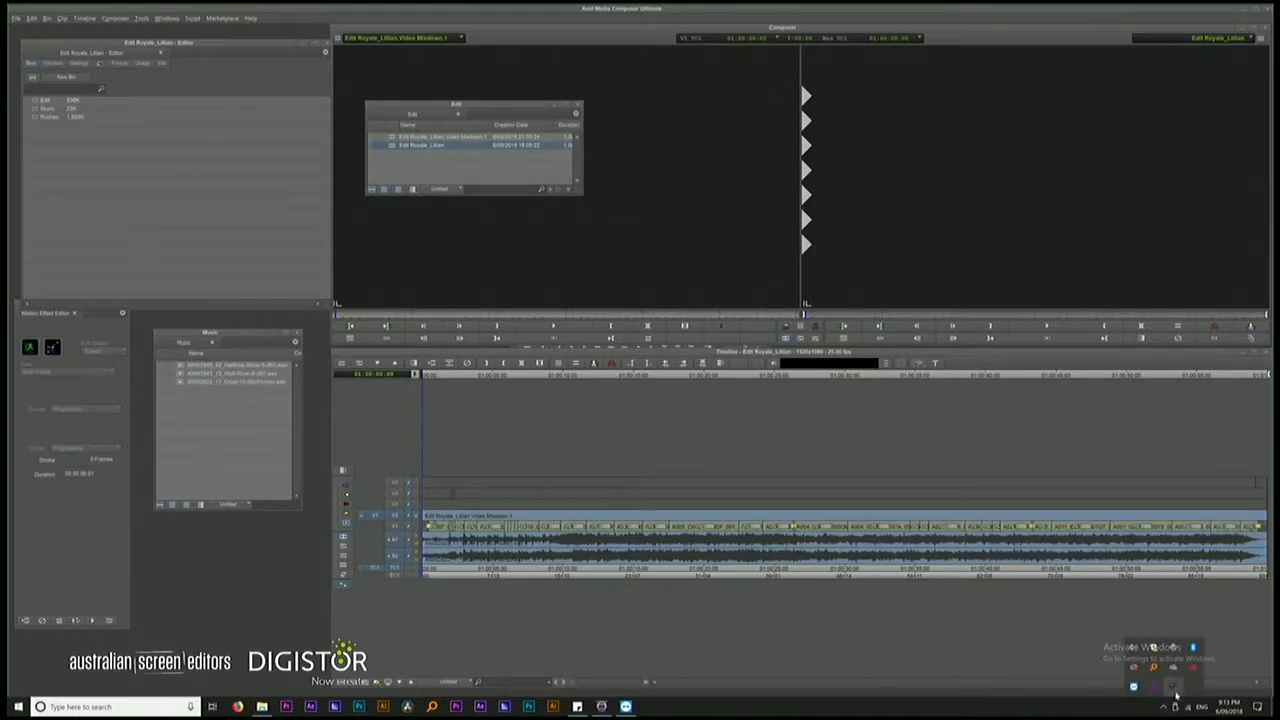